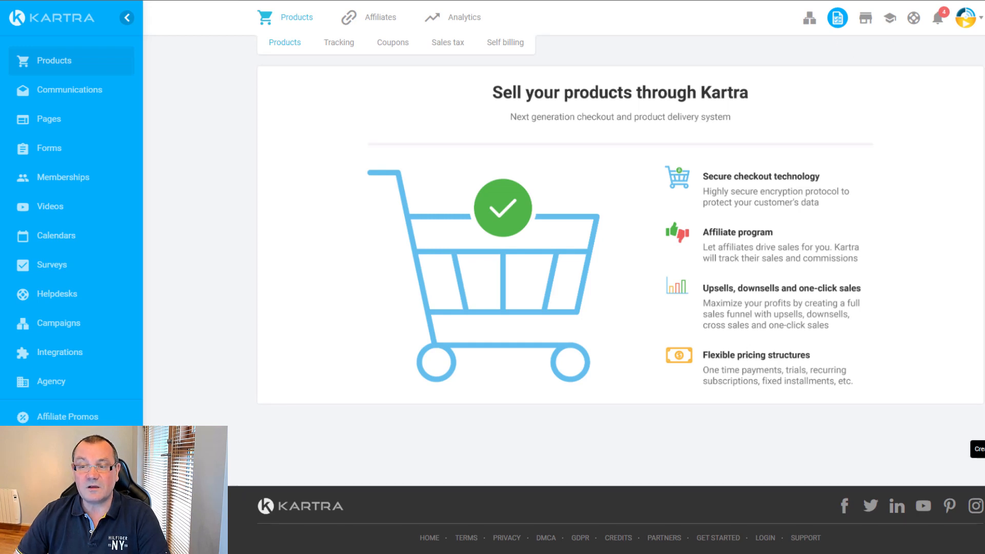
# Create a new product with the internal name "Test" as a Main product and proceed to its setup.
pyautogui.click(983, 450)
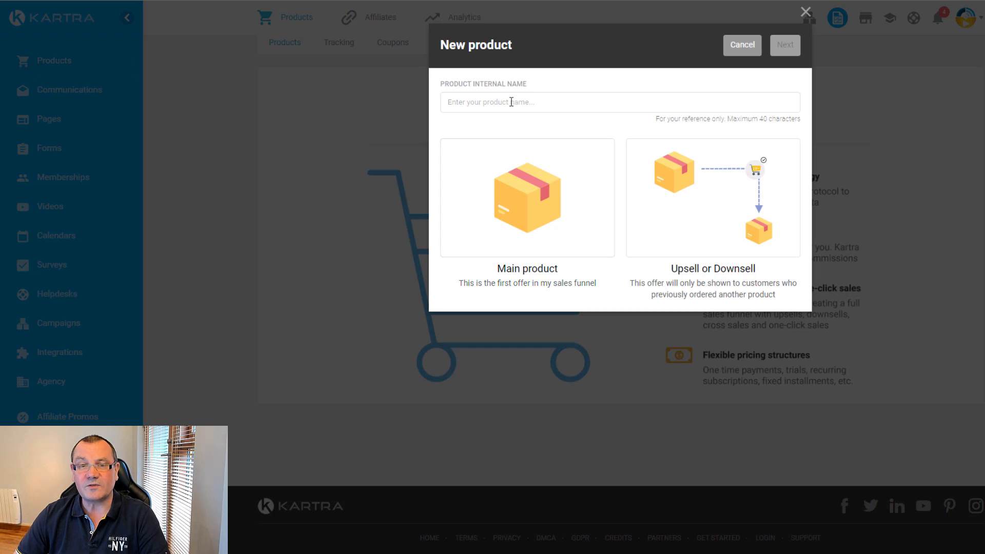
pyautogui.click(511, 102)
pyautogui.write('Test')
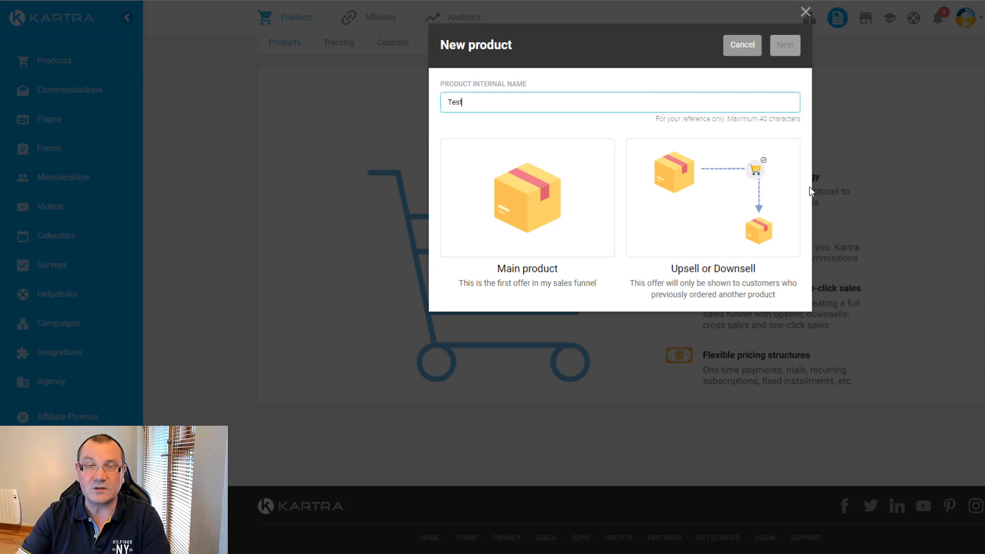
pyautogui.click(544, 246)
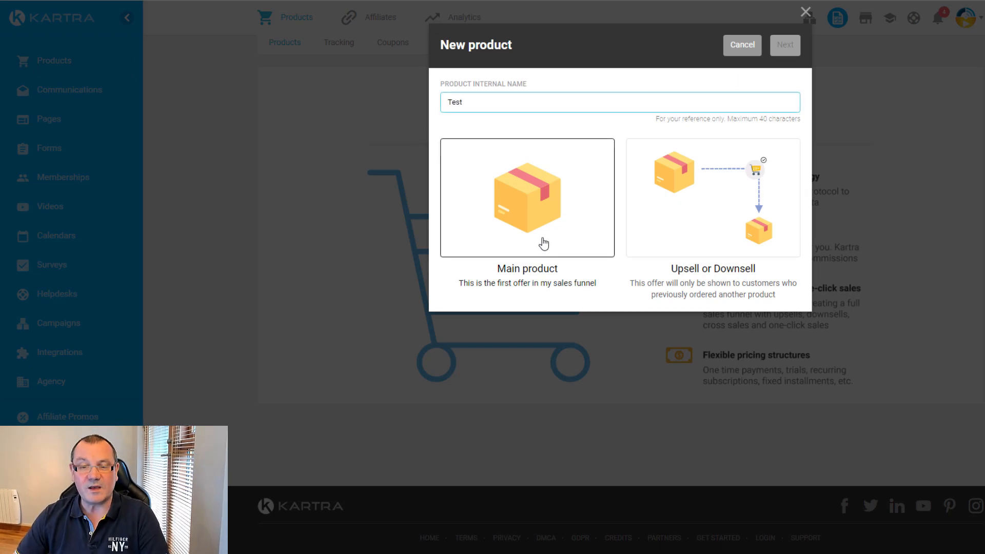
pyautogui.click(642, 233)
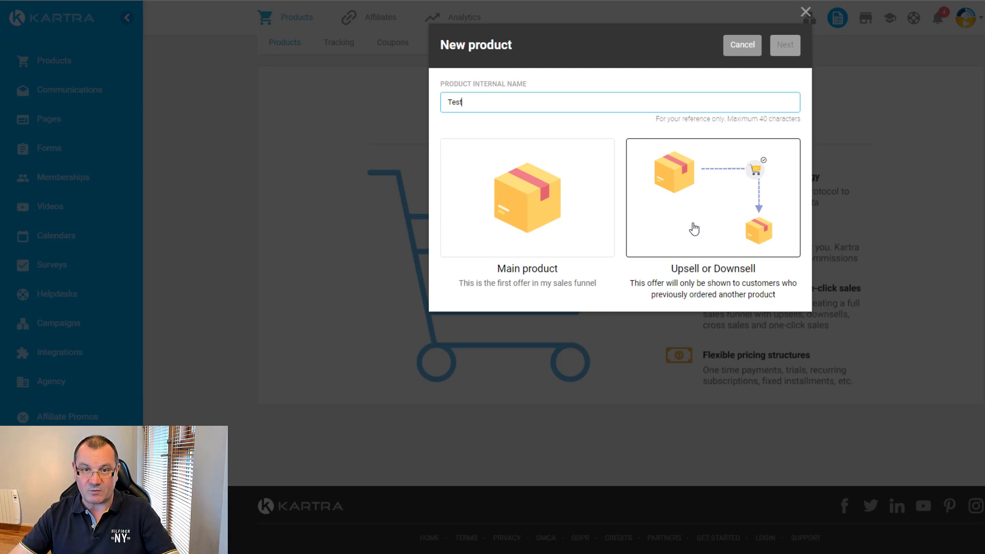
pyautogui.click(552, 184)
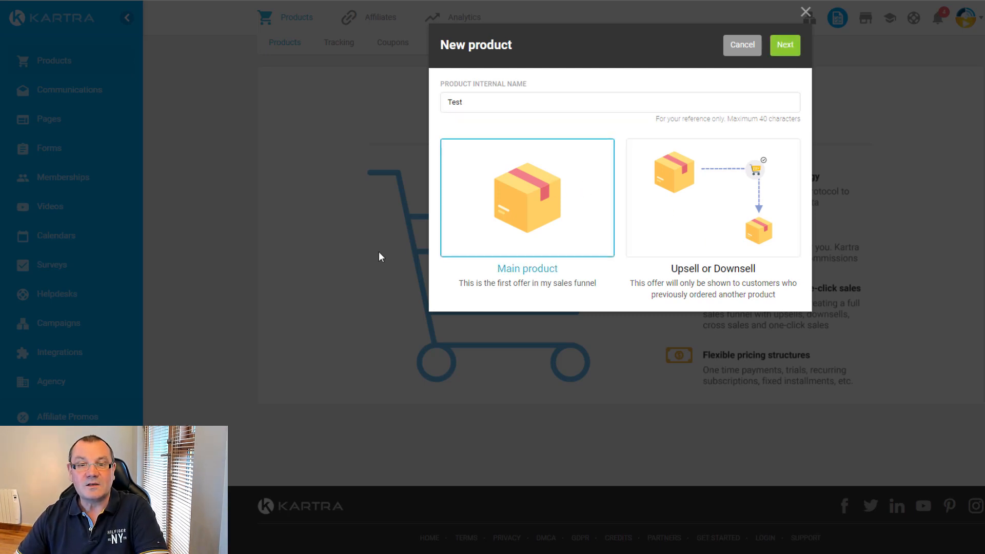
pyautogui.click(781, 48)
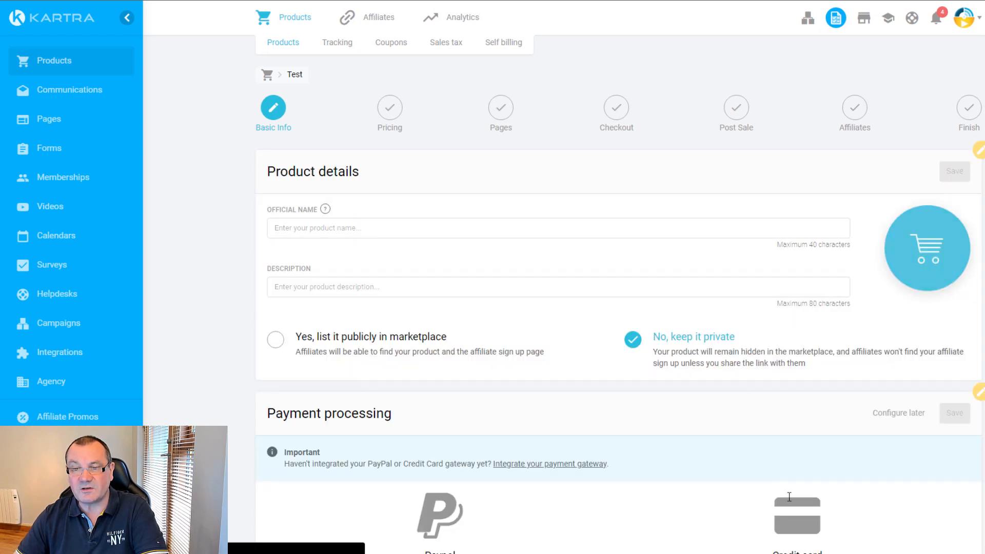
# Set the product's official name to "Test" in the product details.
pyautogui.click(348, 229)
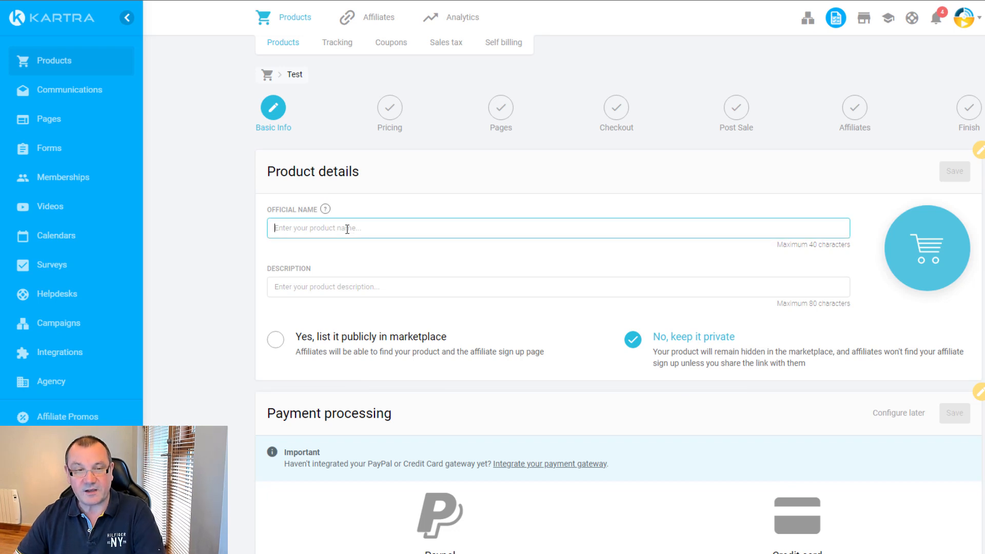
pyautogui.write('How to set up a product in kartra')
pyautogui.hotkey('ctrl', 'a')
pyautogui.write('T')
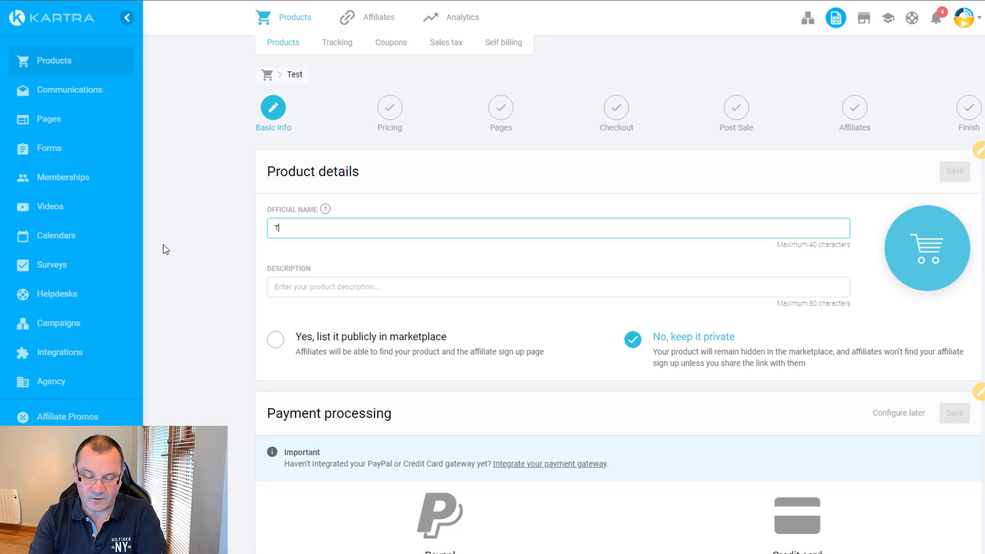
pyautogui.write('est')
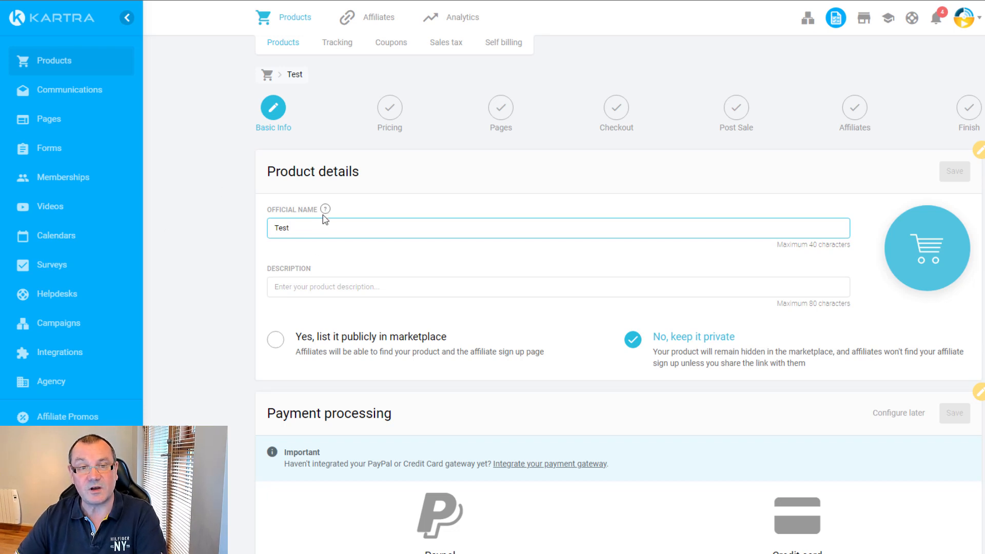
pyautogui.moveTo(329, 209)
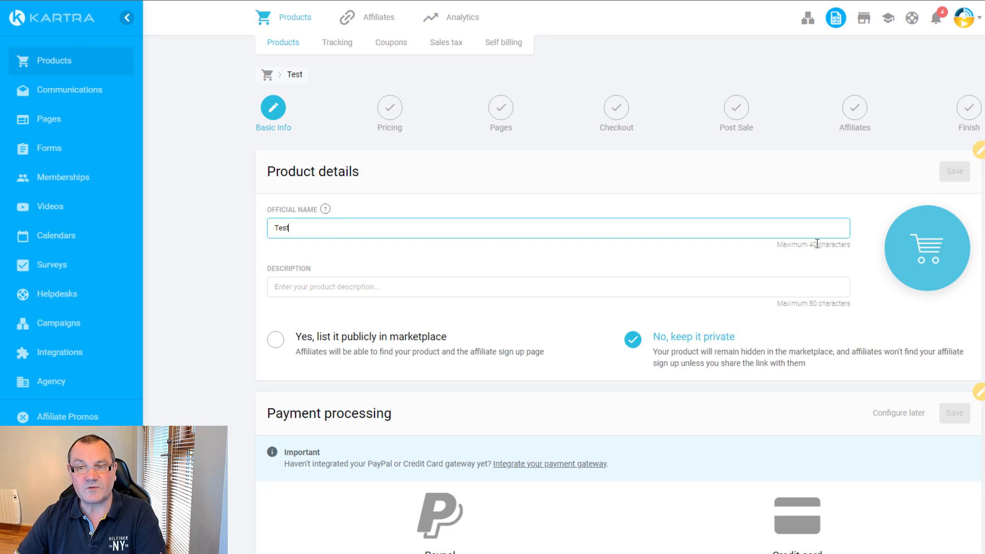
pyautogui.moveTo(825, 245); pyautogui.dragTo(794, 248)
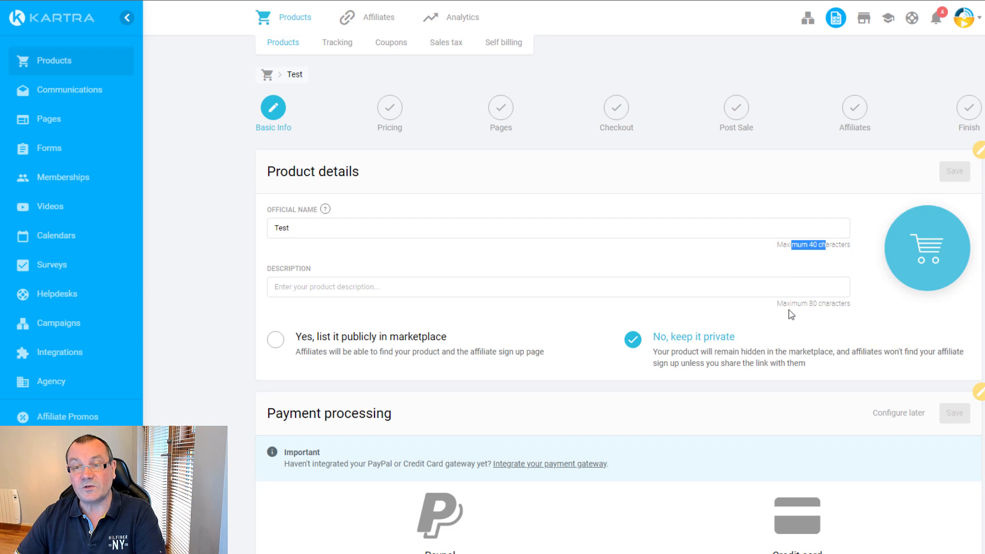
# Enter "Test product description" as the product's description.
pyautogui.click(538, 294)
pyautogui.write('Test ')
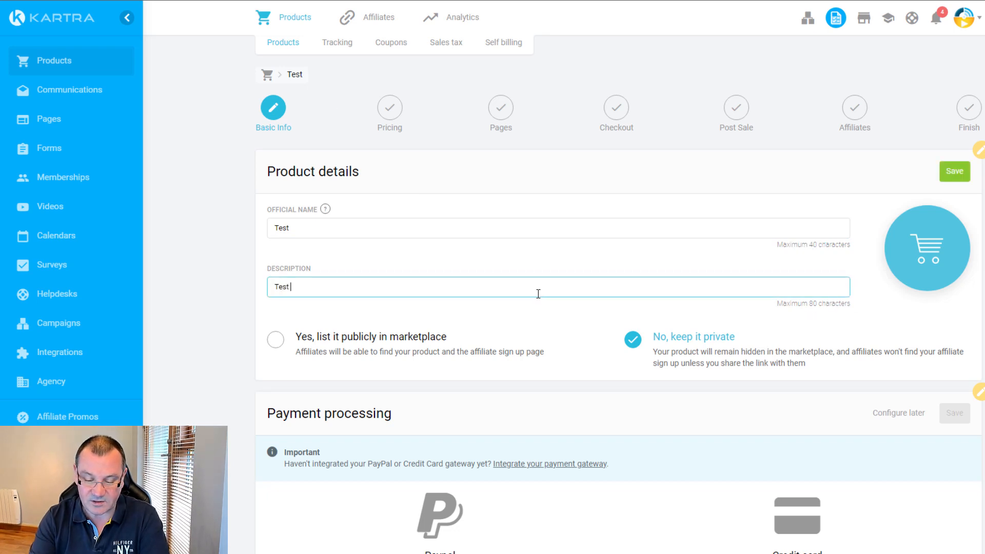
pyautogui.write('product')
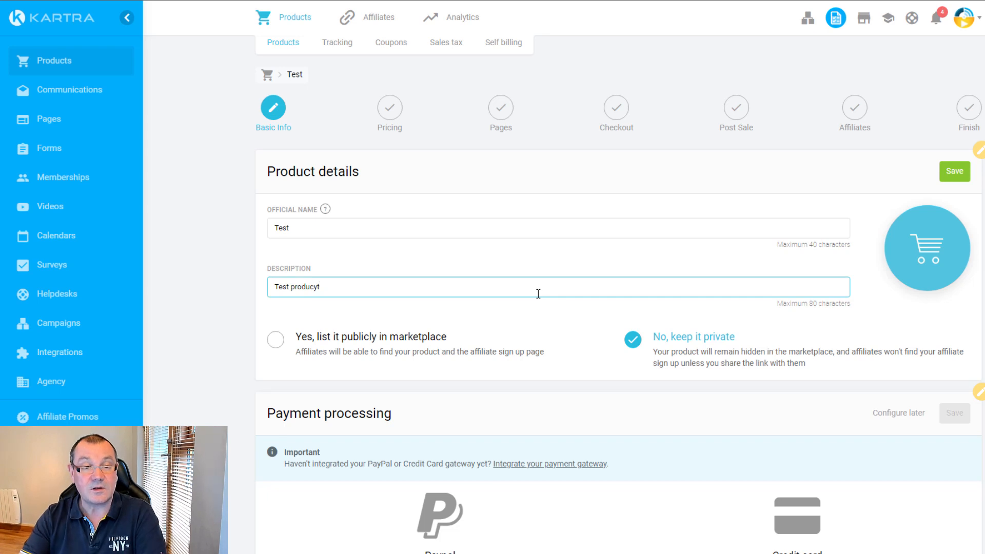
pyautogui.press('BackSpace')
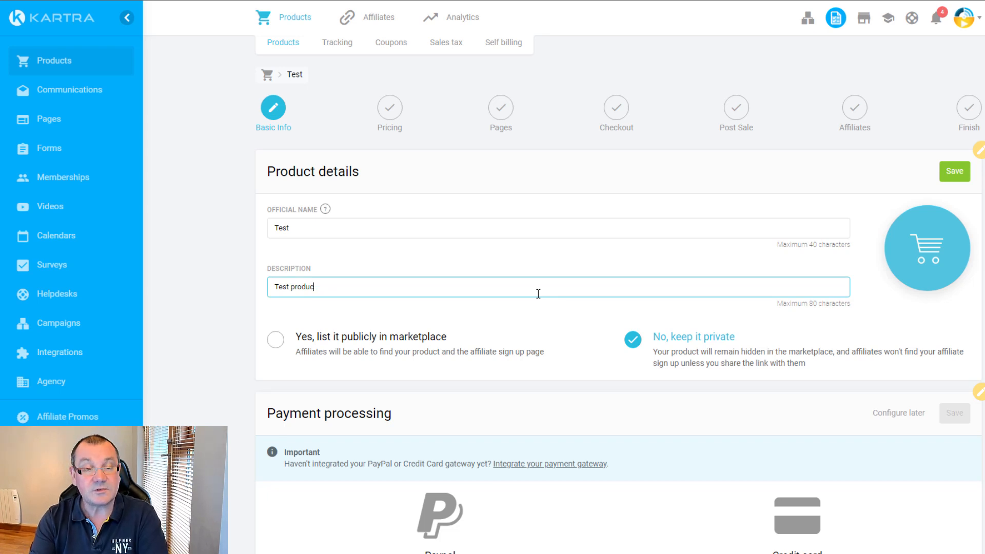
pyautogui.write('t descriptiopn')
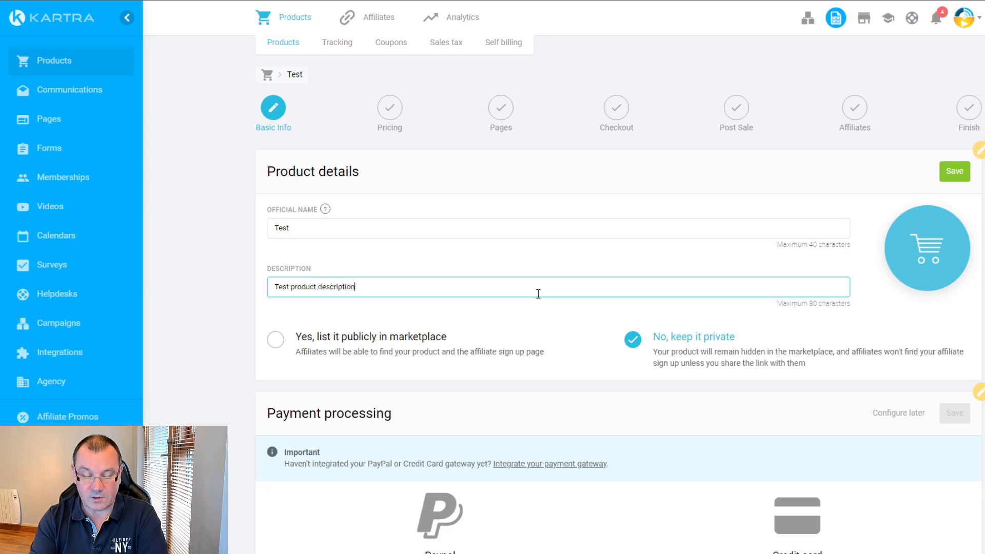
pyautogui.click(930, 252)
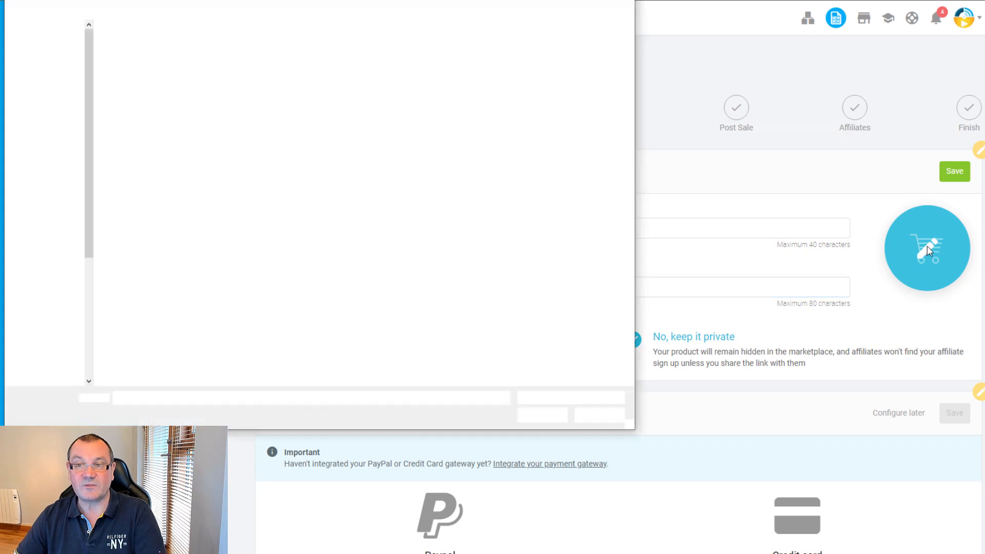
pyautogui.click(601, 416)
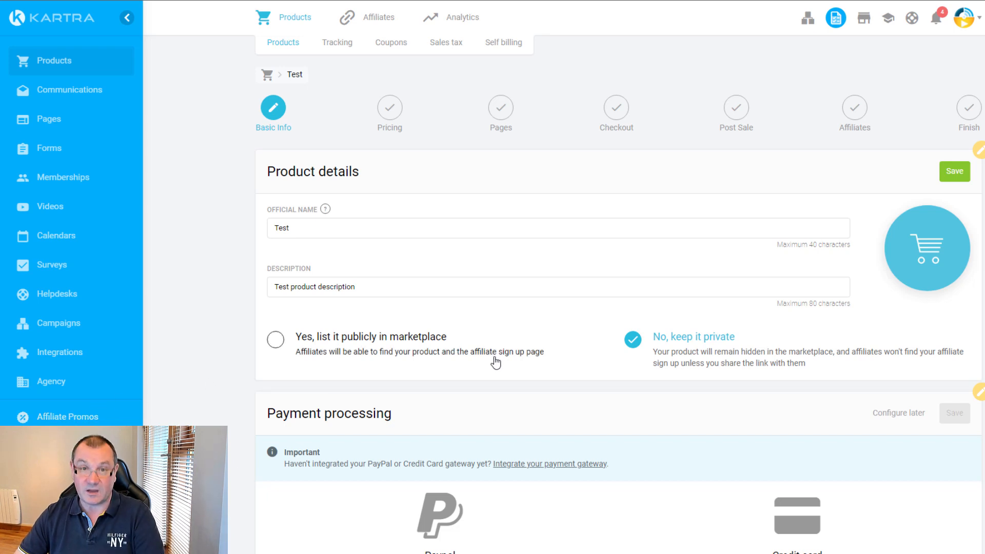
# Set up credit card payment processing with an integrated gateway, save it and the product details, and continue to pricing.
pyautogui.scroll(-3, 616, 328)
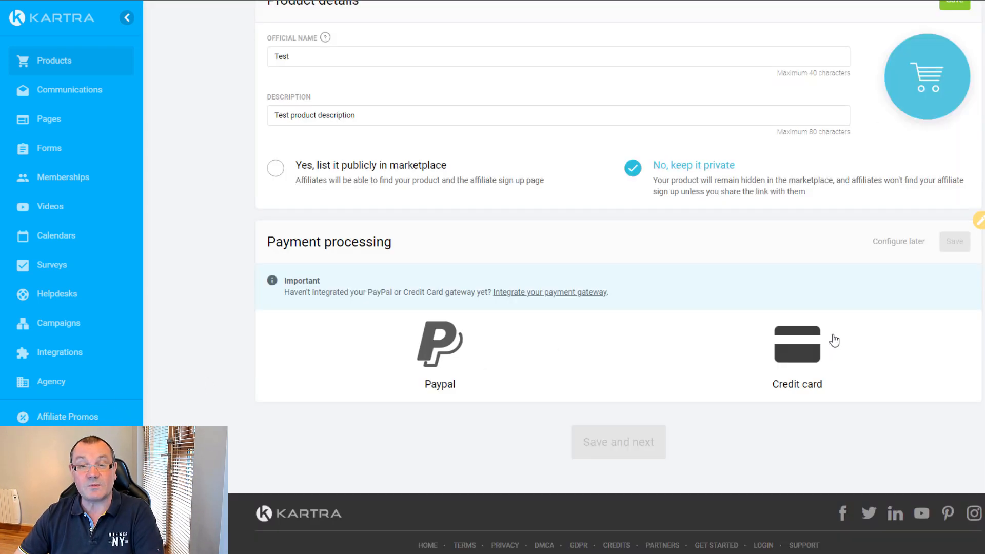
pyautogui.click(794, 349)
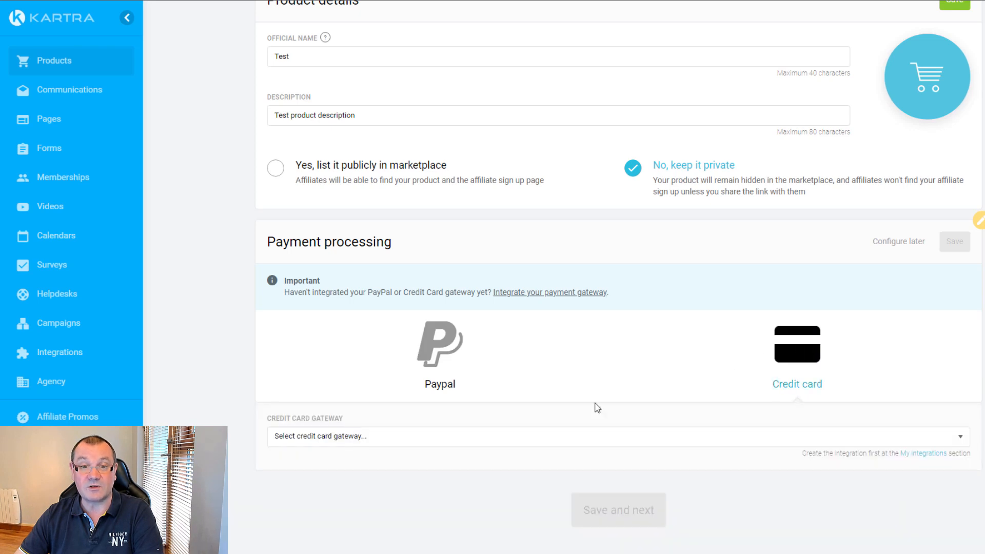
pyautogui.click(405, 438)
pyautogui.click(333, 482)
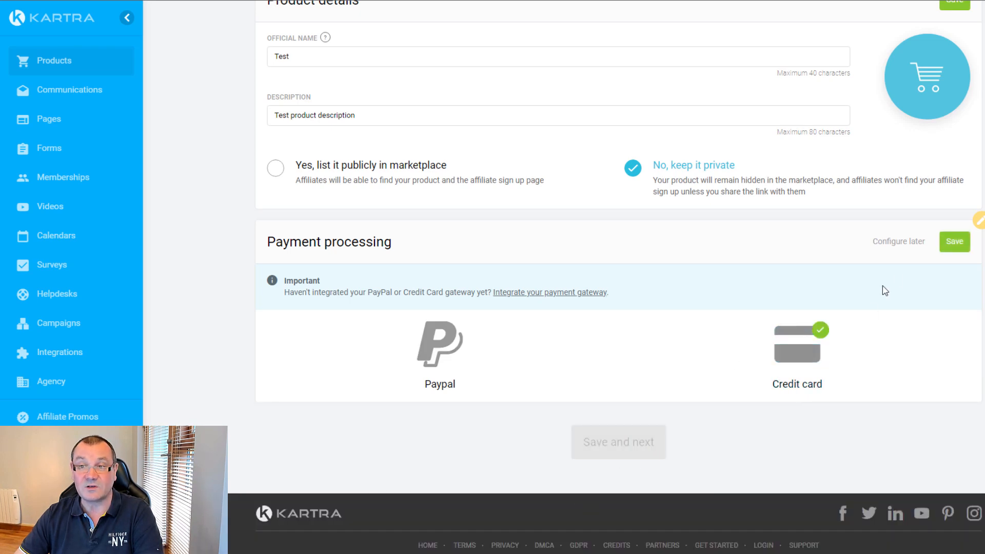
pyautogui.click(955, 242)
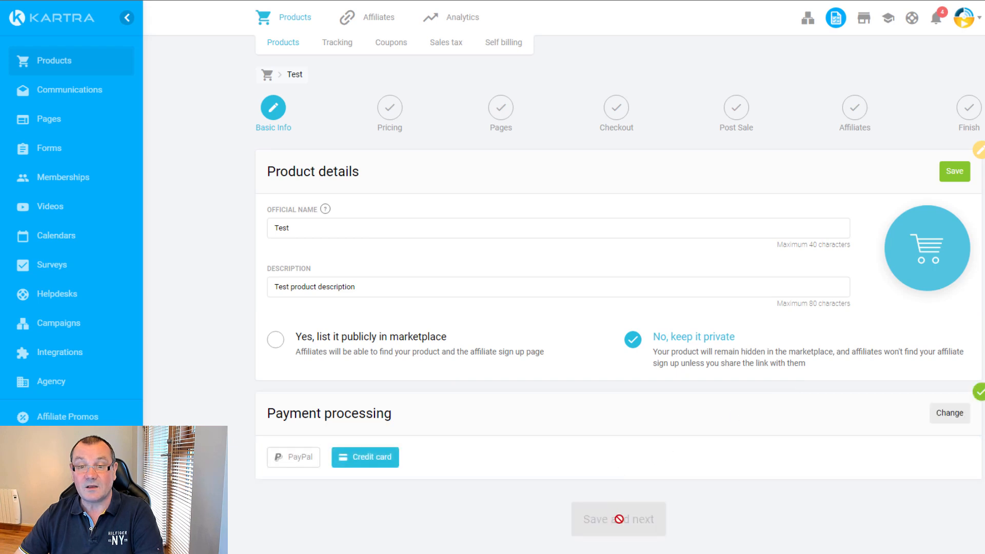
pyautogui.click(953, 171)
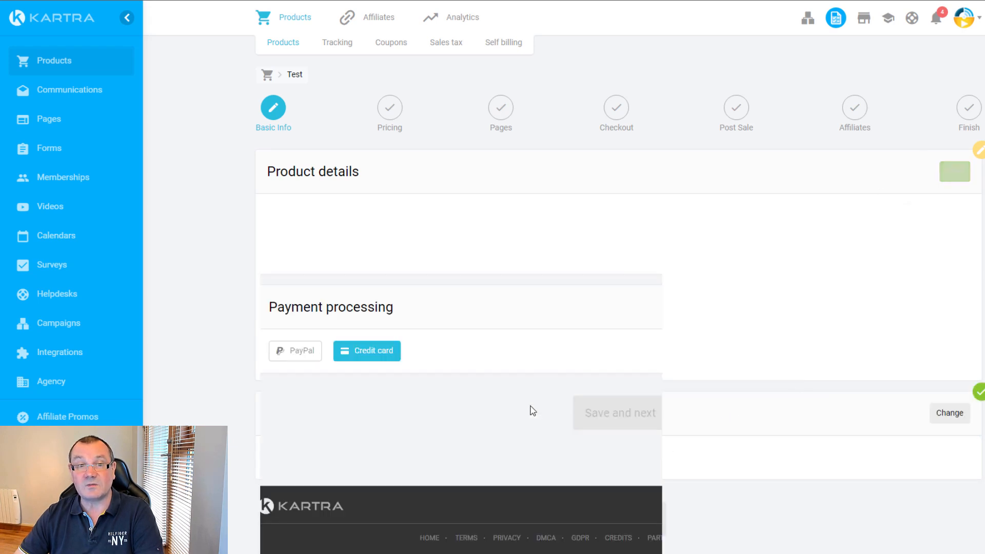
pyautogui.click(618, 427)
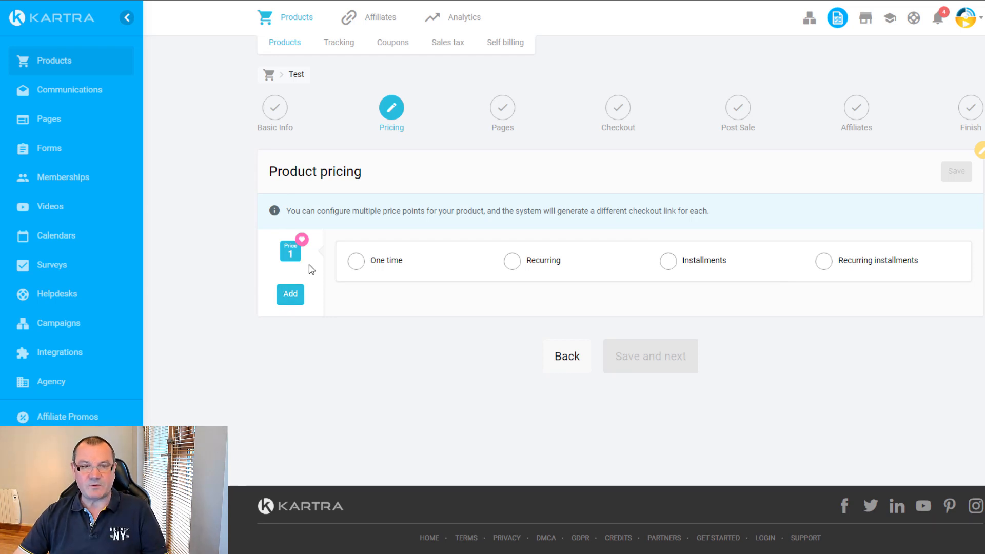
# Define and save a one-time price described as "Test One Time Payment" at USD 100.
pyautogui.click(357, 262)
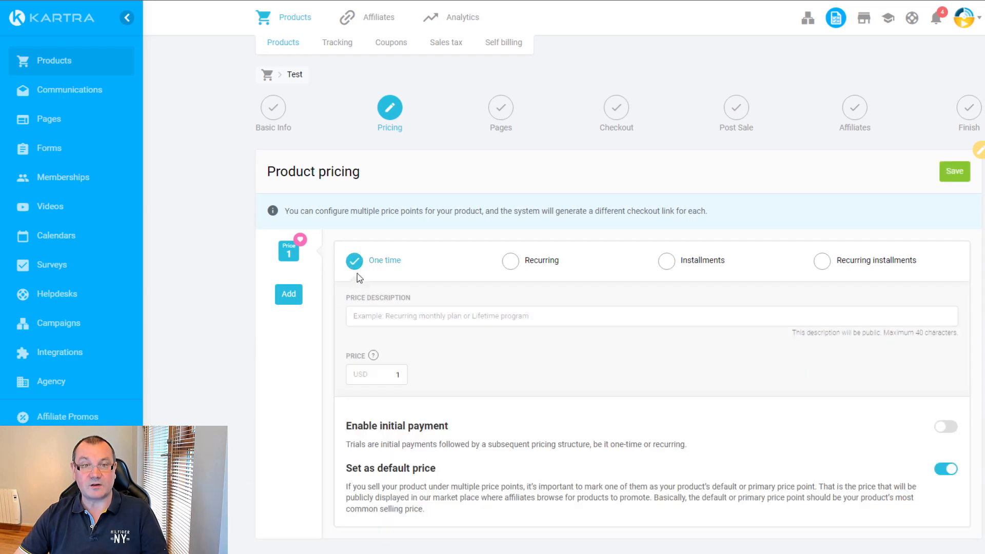
pyautogui.click(397, 317)
pyautogui.write('Tes')
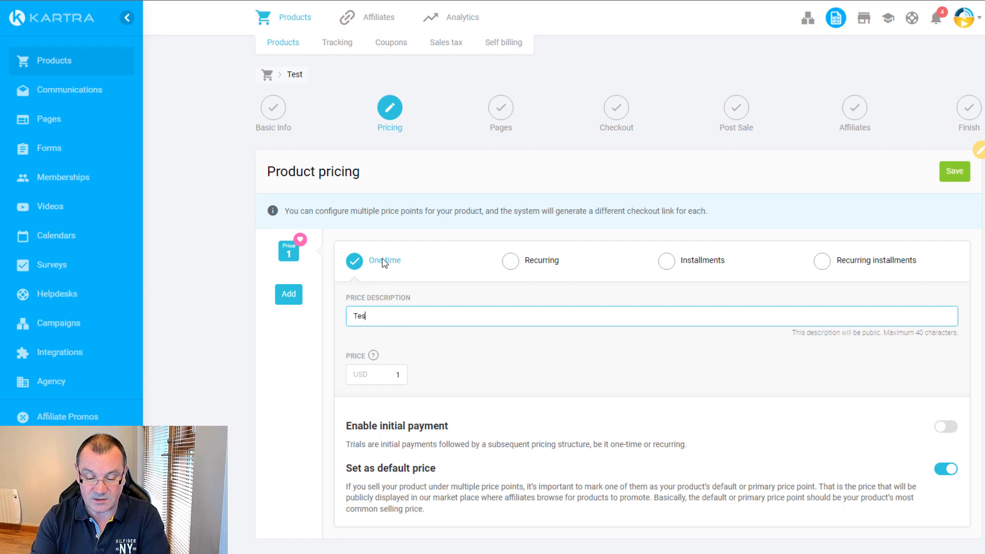
pyautogui.write('t One ')
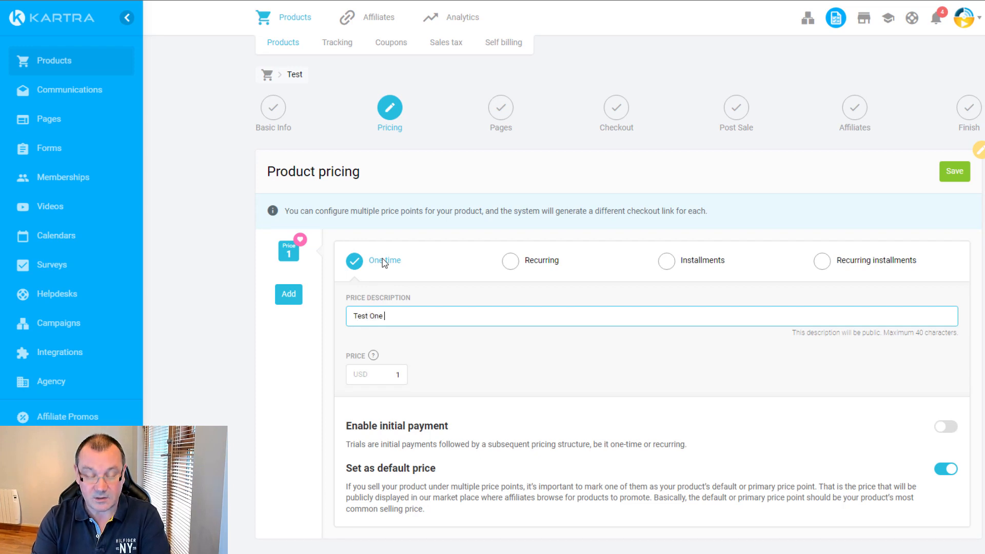
pyautogui.write('Time Pay')
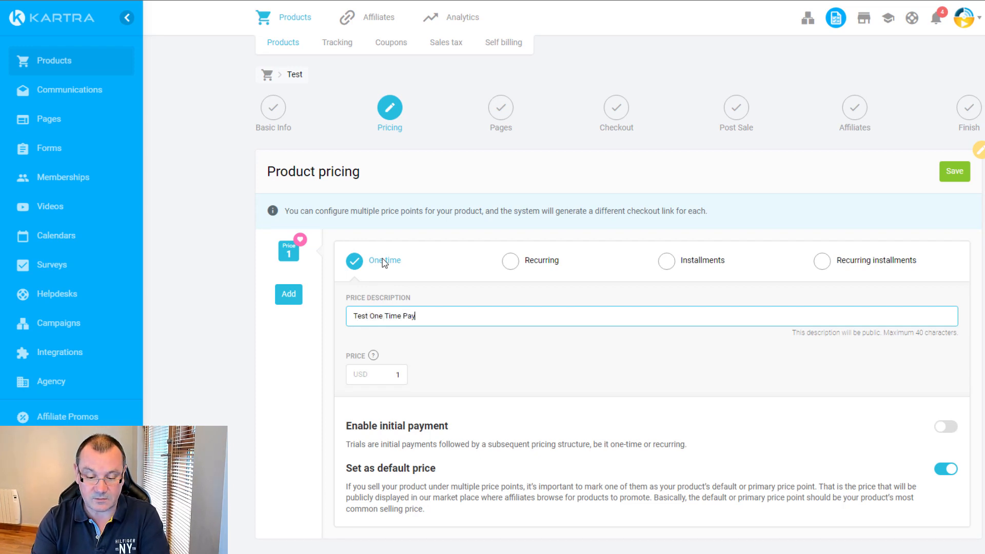
pyautogui.write('ment')
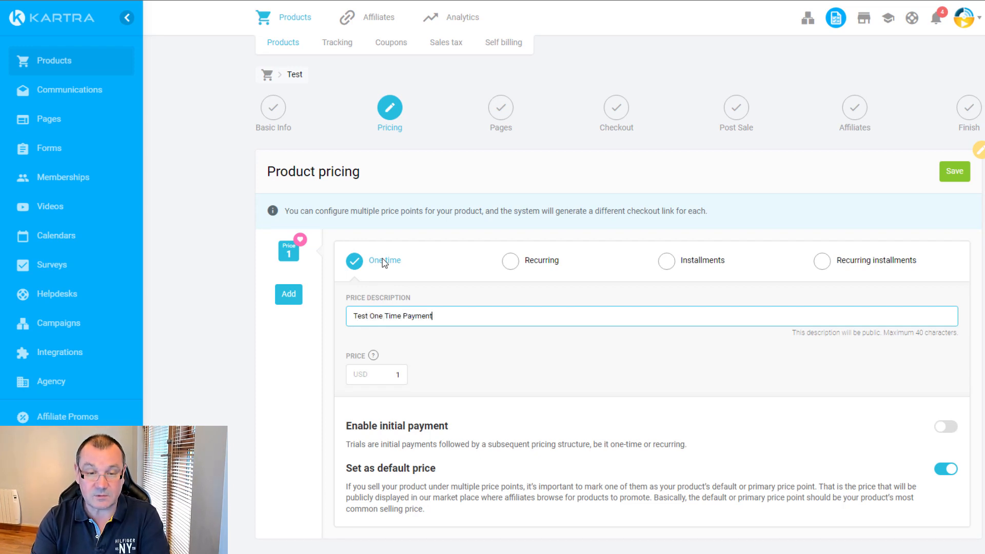
pyautogui.click(387, 378)
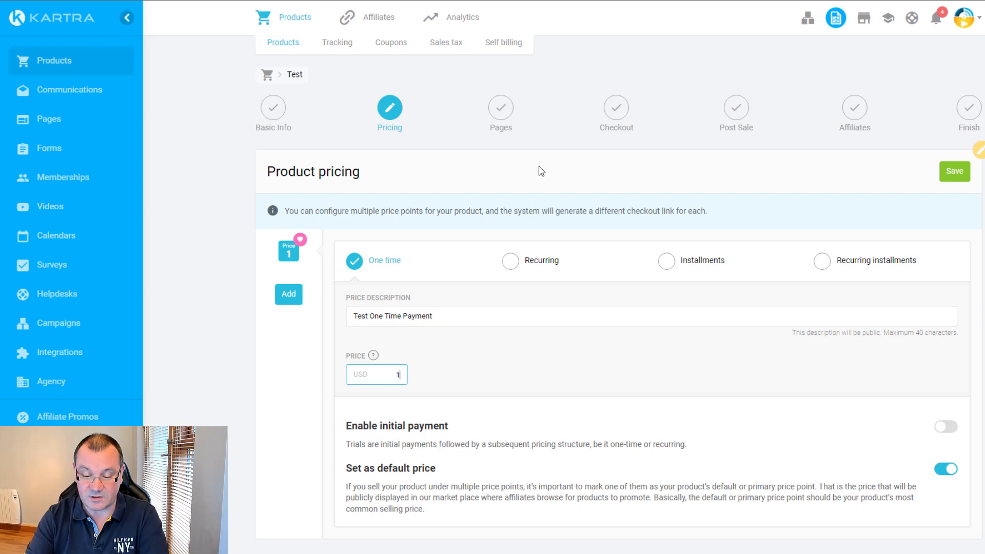
pyautogui.write('00')
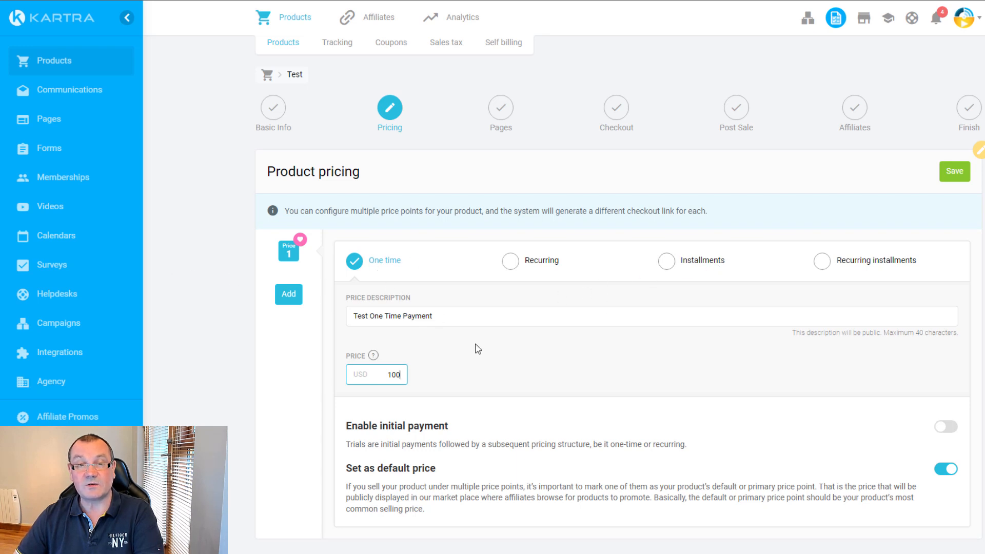
pyautogui.click(954, 171)
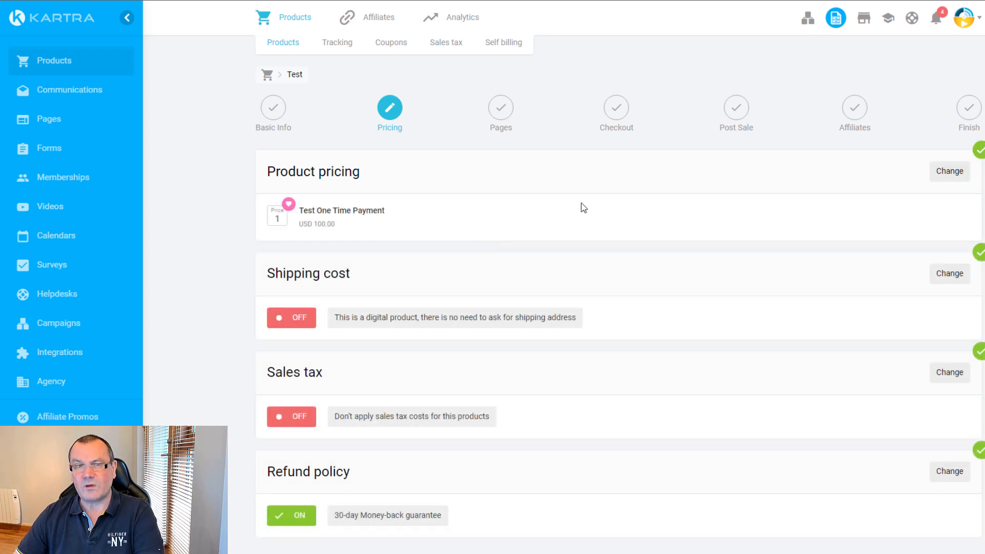
# Reopen the product pricing for editing and examine the initial payment and default price options.
pyautogui.click(958, 176)
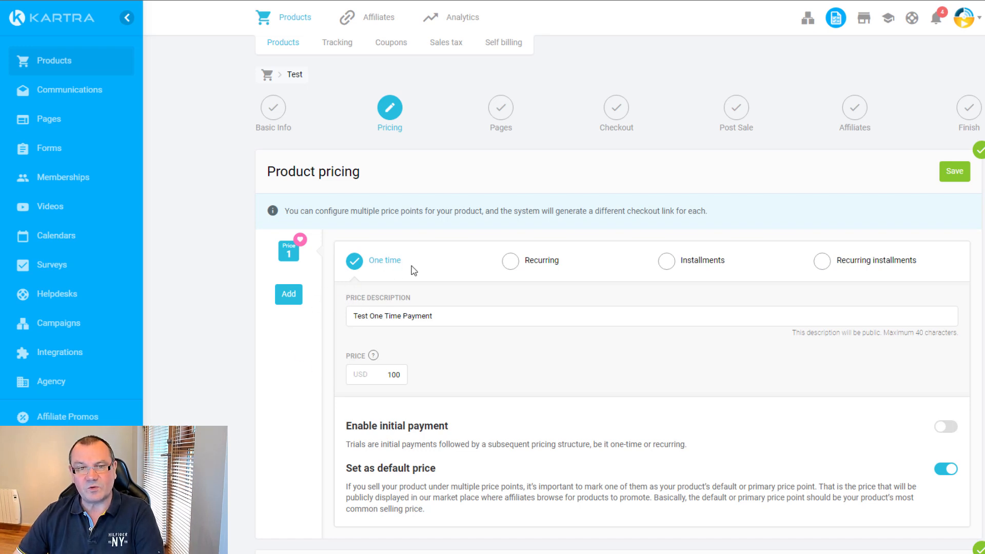
pyautogui.scroll(-2, 452, 318)
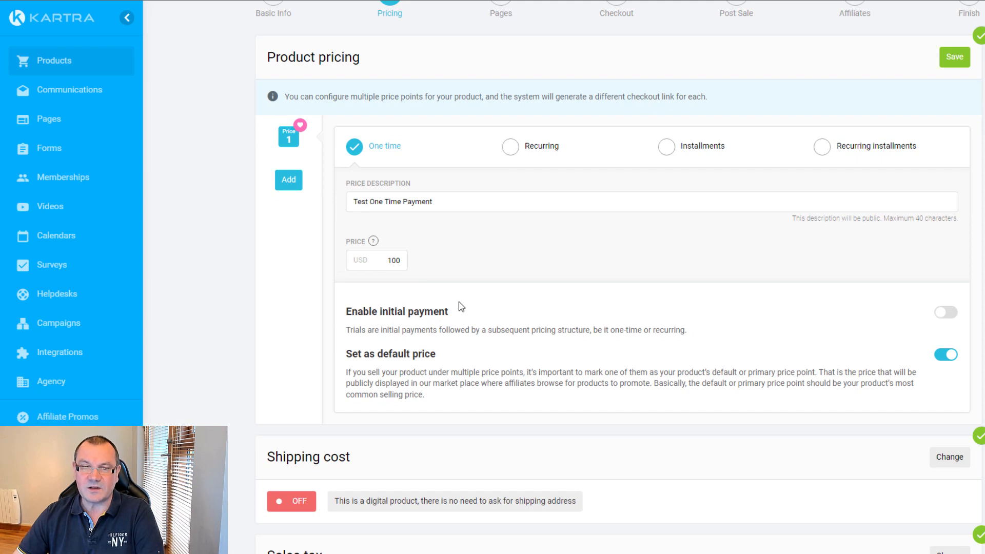
pyautogui.moveTo(347, 330); pyautogui.dragTo(705, 334)
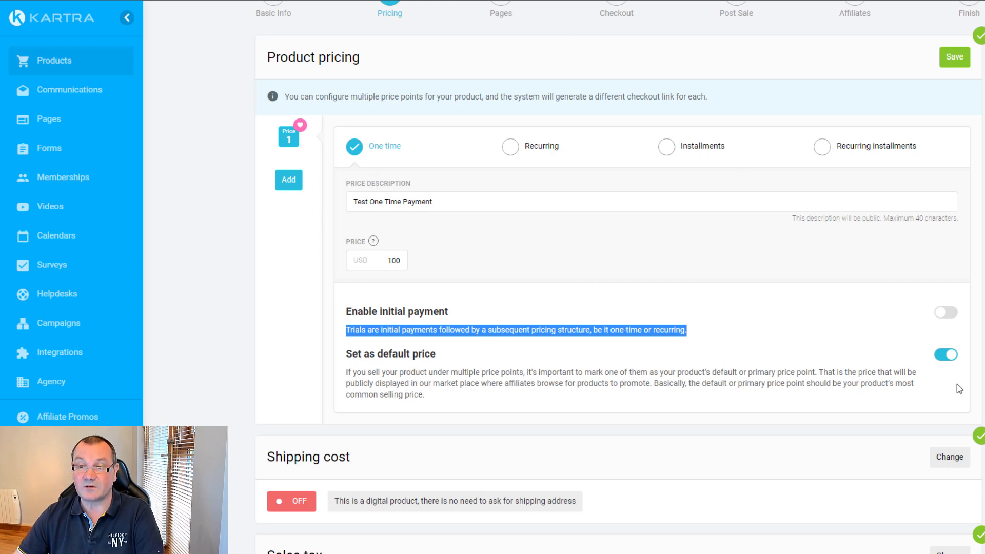
pyautogui.click(612, 369)
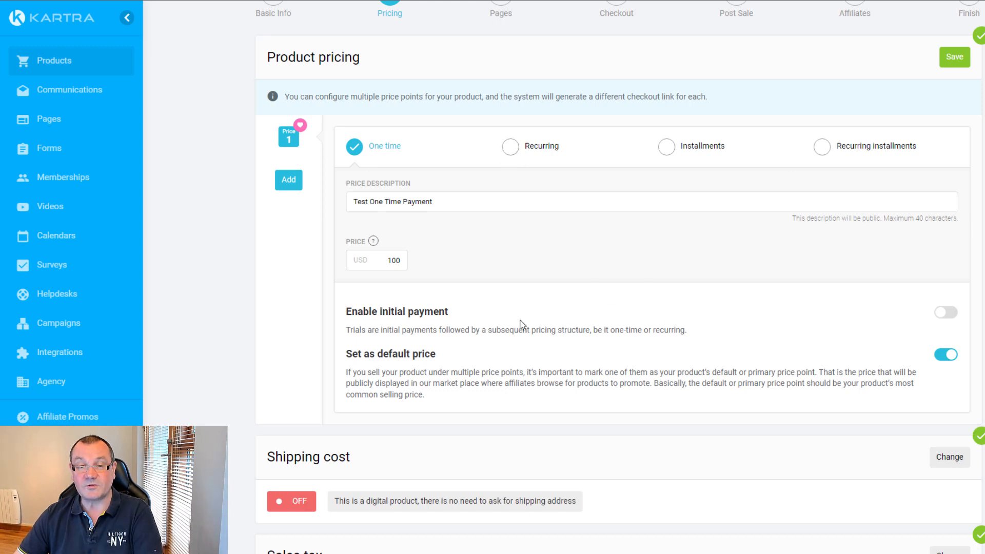
# Enable an initial payment of USD 1 for a 30-day period on the one-time price.
pyautogui.click(948, 314)
pyautogui.click(405, 385)
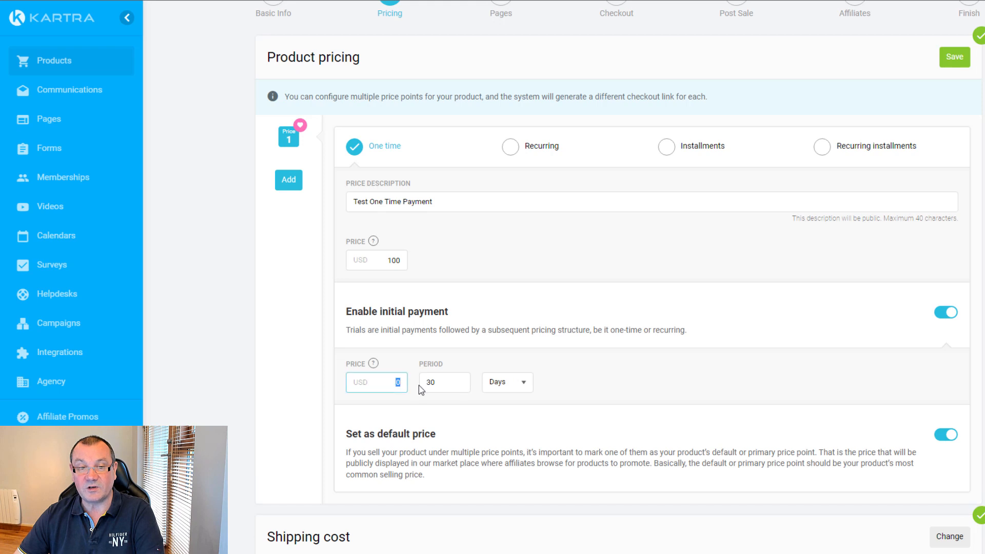
pyautogui.write('1')
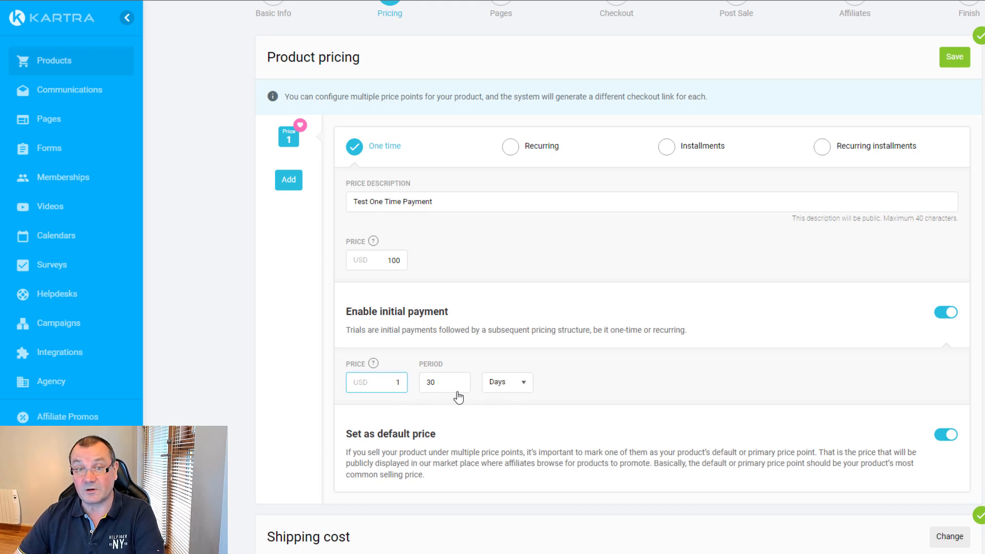
pyautogui.click(506, 388)
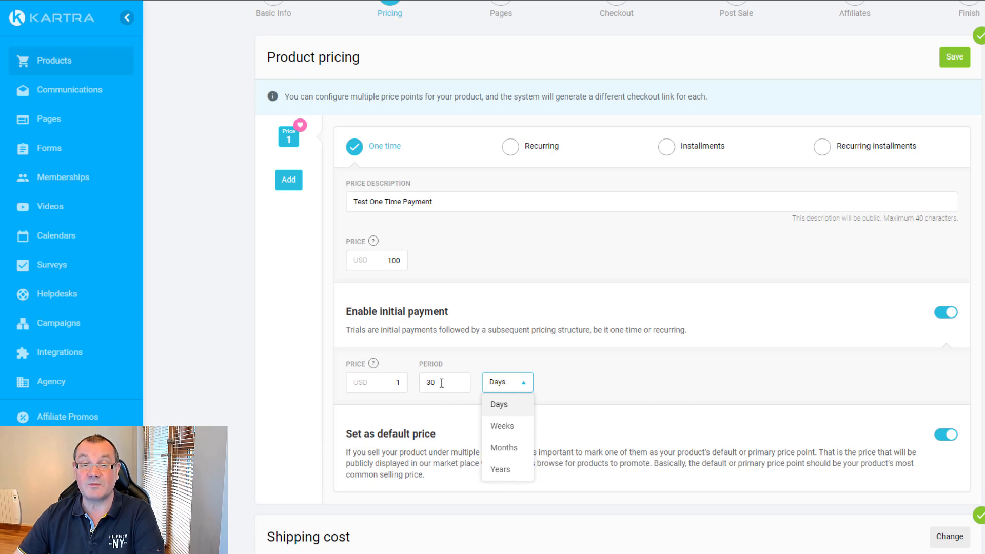
pyautogui.click(624, 363)
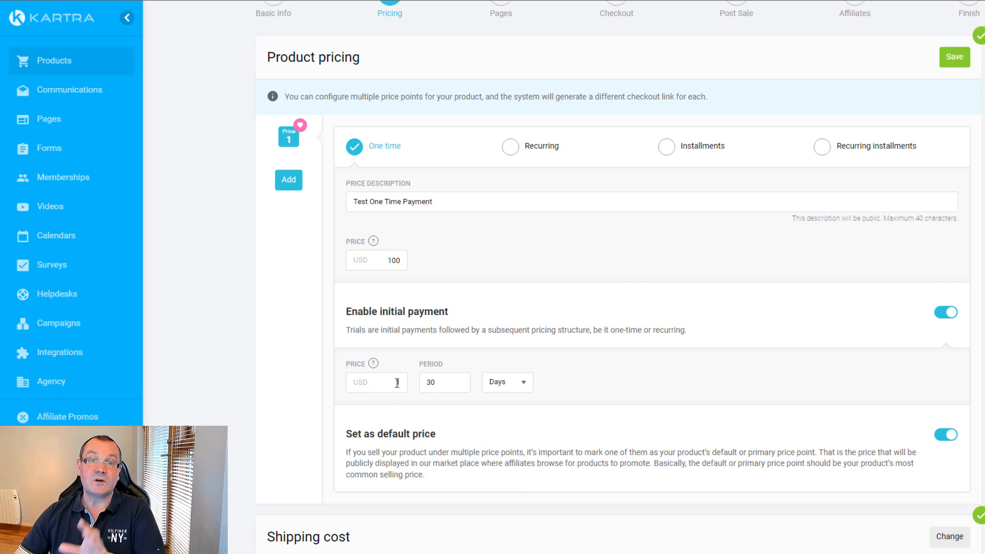
pyautogui.click(397, 383)
pyautogui.write('1')
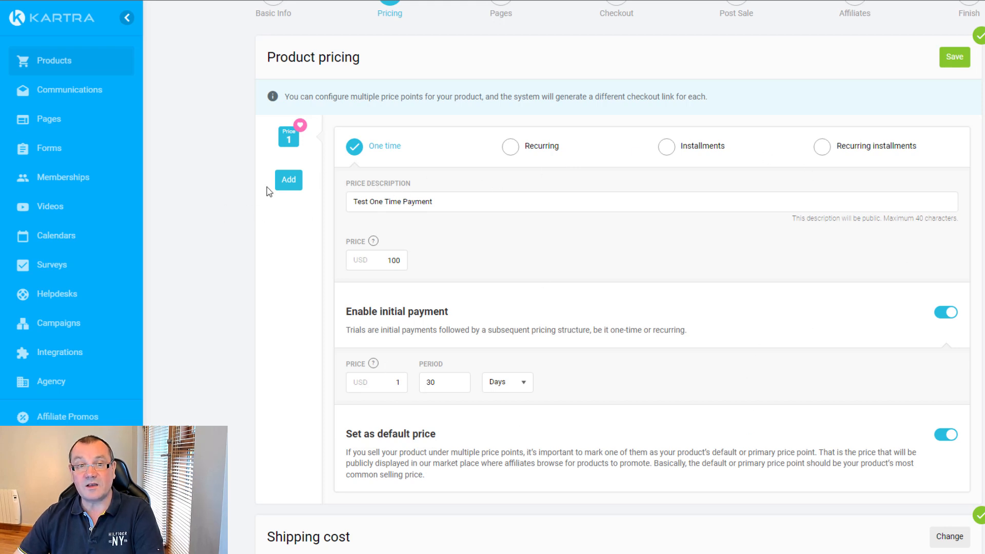
# Add a second price point of the recurring type with the description "$10 Monthly Recurring".
pyautogui.click(288, 180)
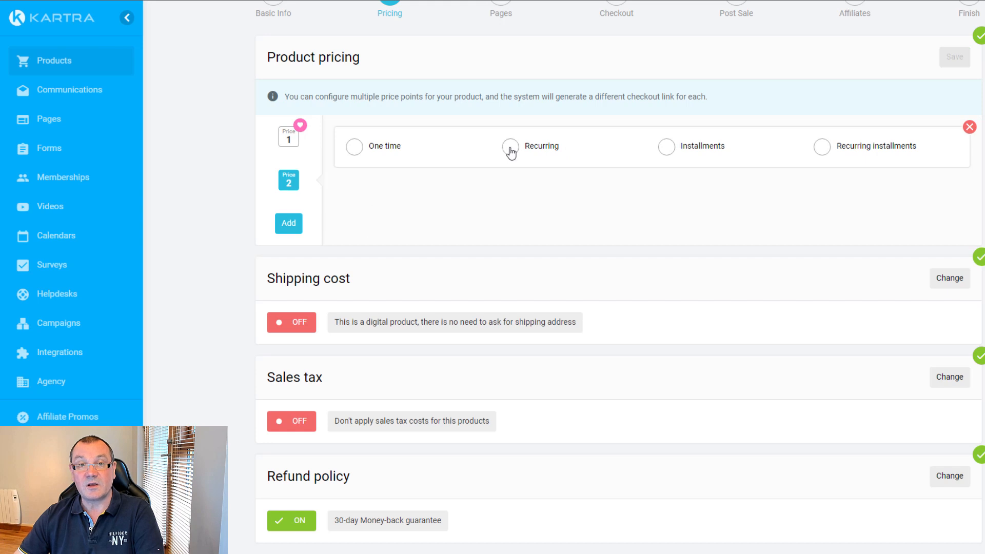
pyautogui.click(511, 147)
pyautogui.click(384, 206)
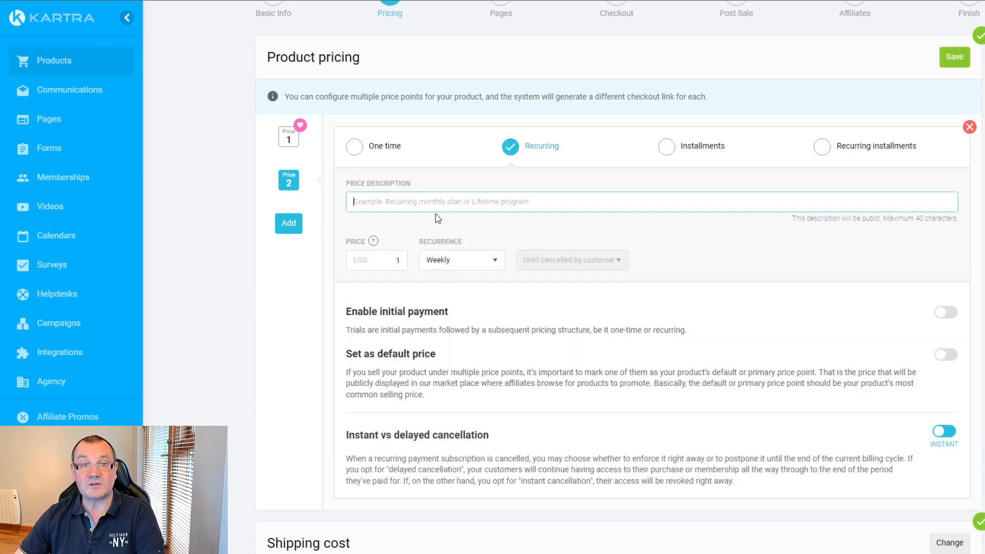
pyautogui.write('20')
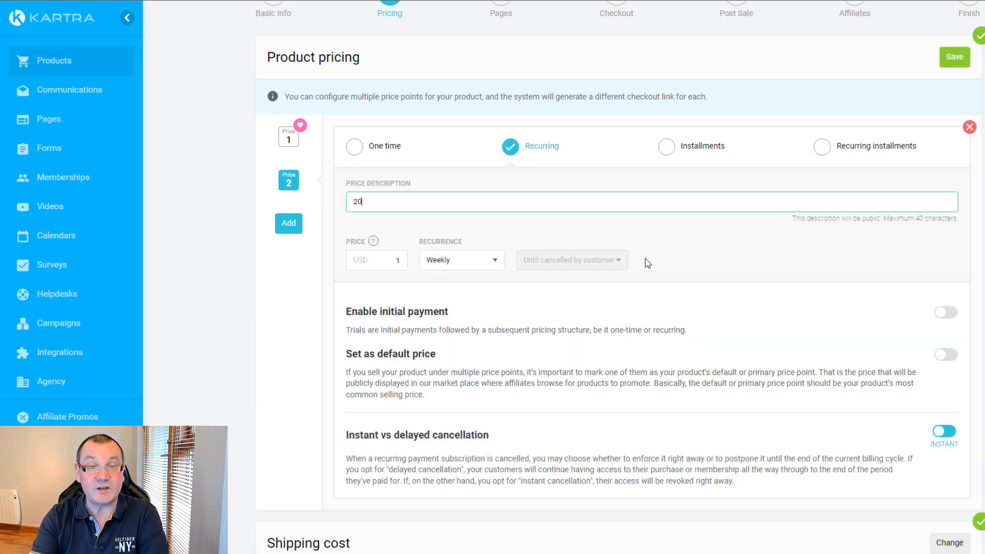
pyautogui.press('BackSpace')
pyautogui.press('BackSpace')
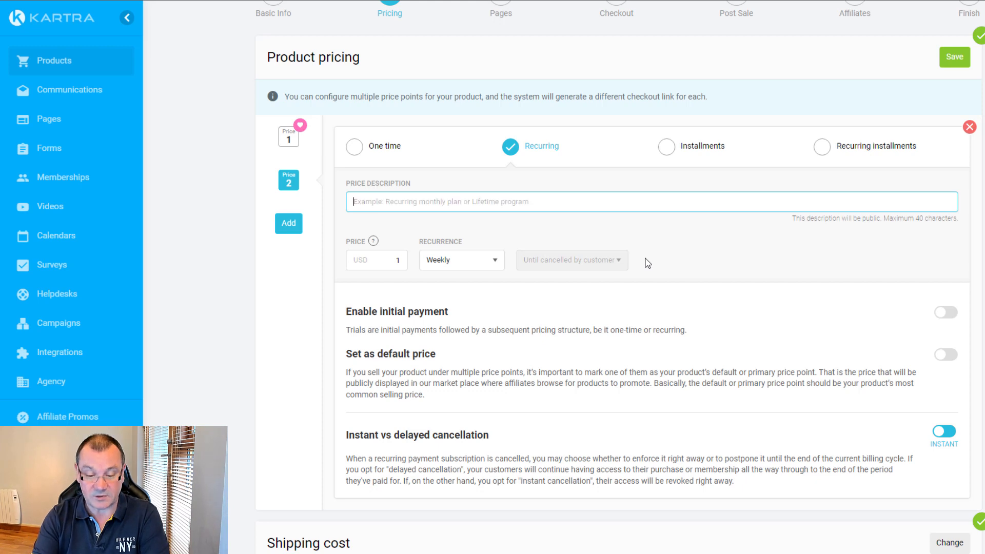
pyautogui.write('1')
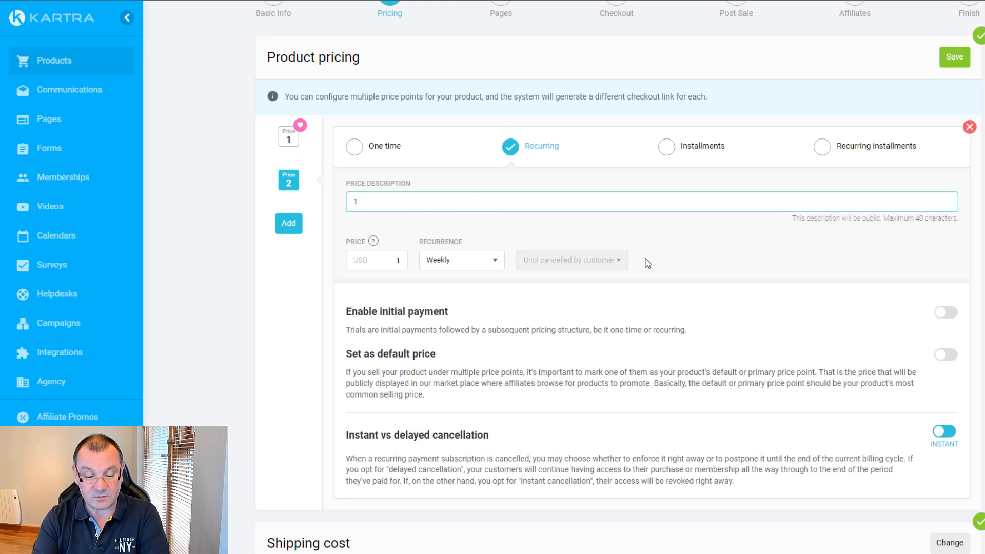
pyautogui.press('BackSpace')
pyautogui.write('$10')
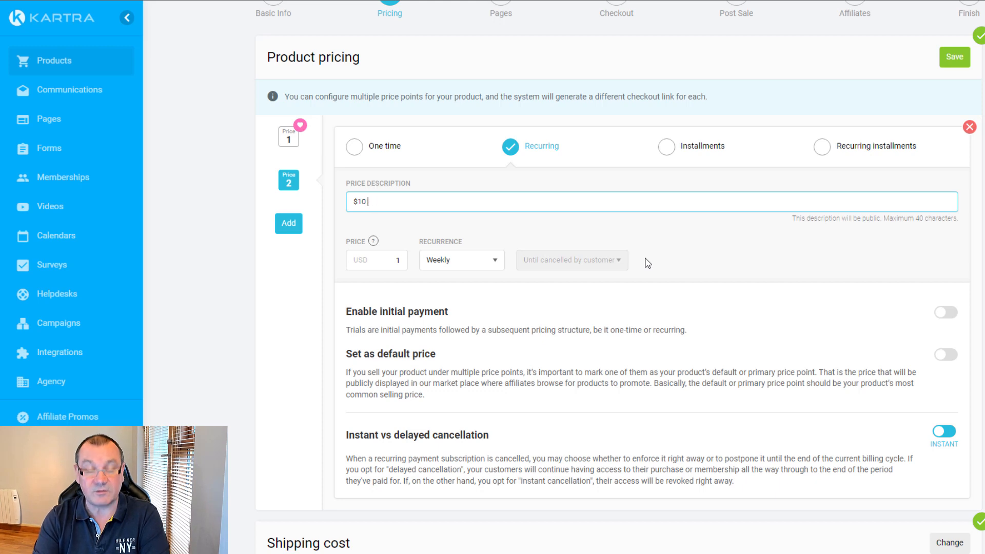
pyautogui.write(' Monthly Re')
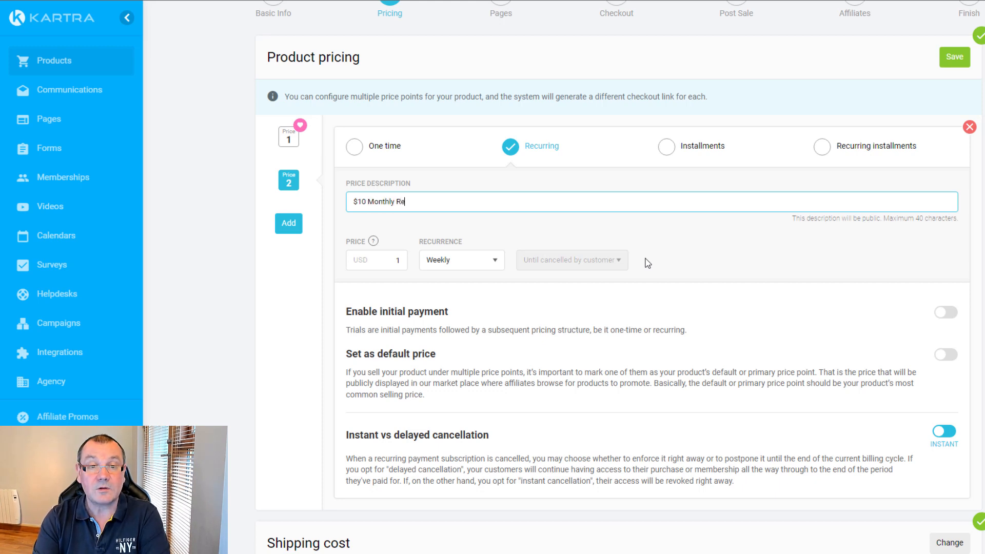
pyautogui.write('curring')
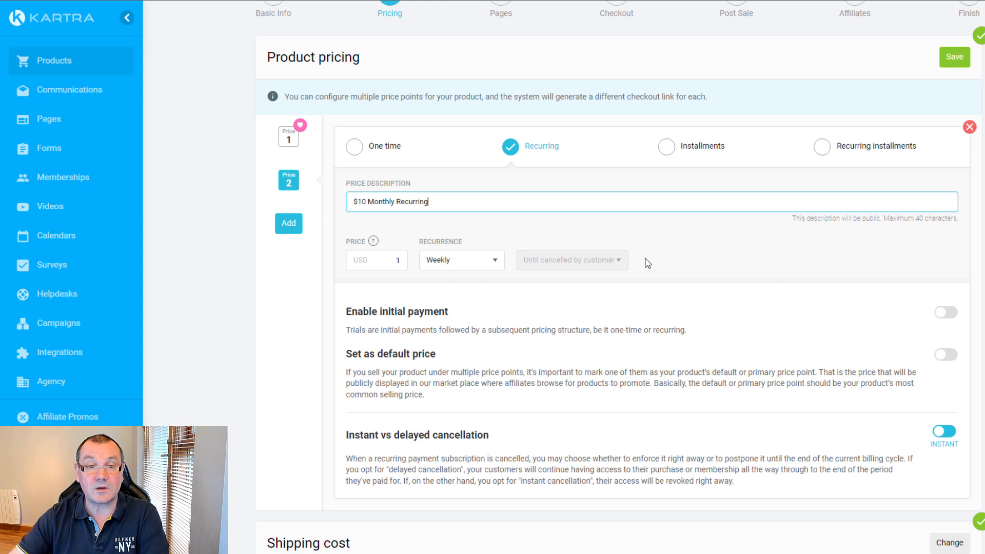
# Set the recurring price to USD 10 with a monthly recurrence.
pyautogui.click(393, 262)
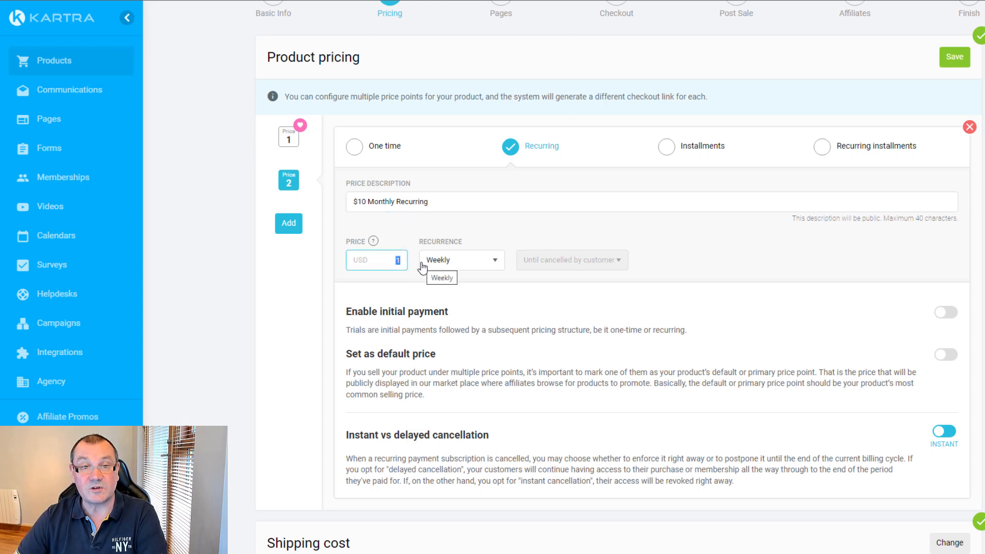
pyautogui.doubleClick(396, 261)
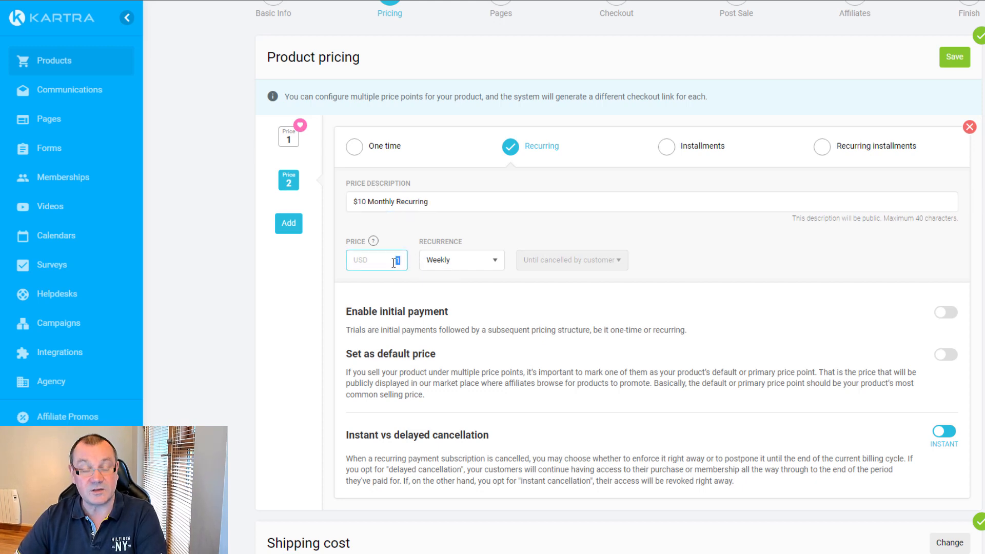
pyautogui.click(425, 228)
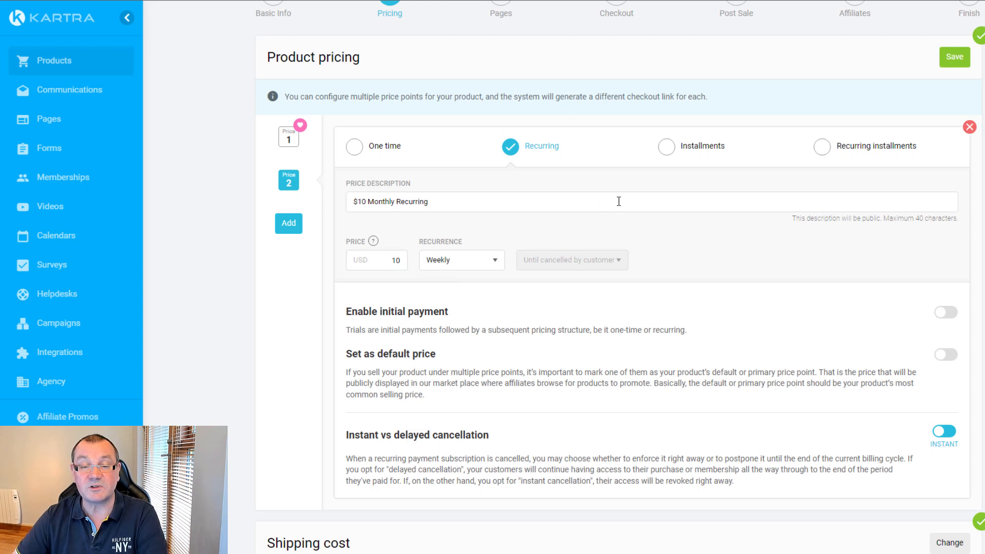
pyautogui.click(472, 260)
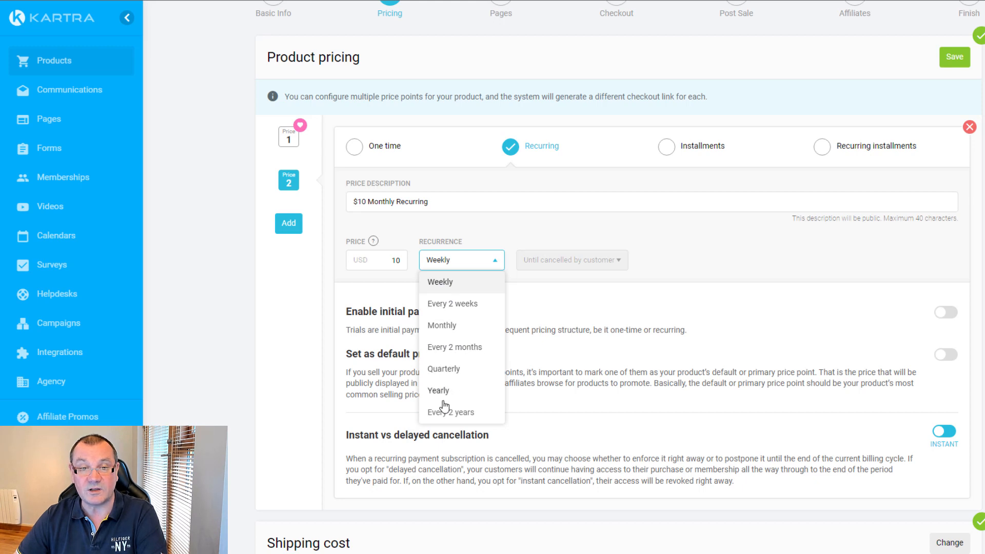
pyautogui.click(444, 326)
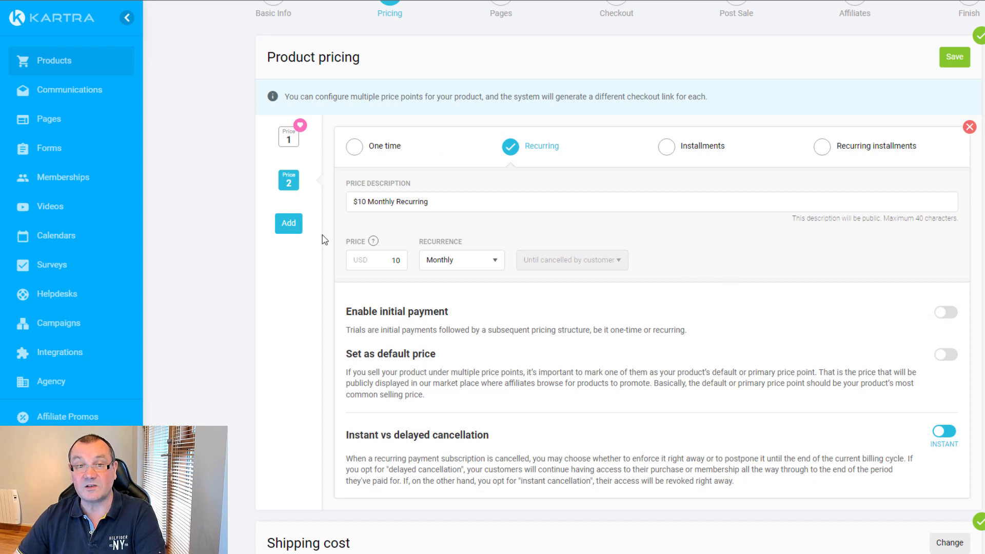
# Review the settings of both price points and save the product pricing.
pyautogui.click(289, 146)
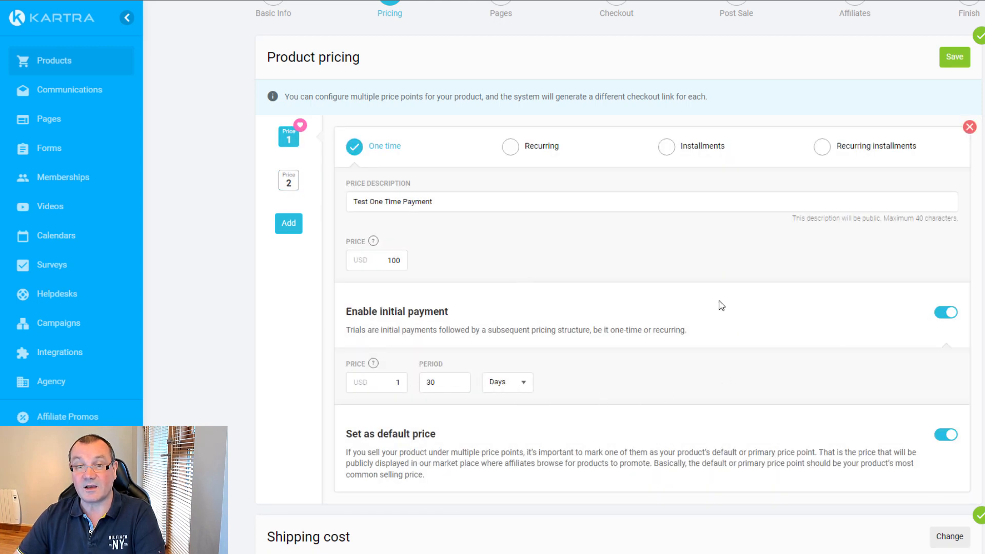
pyautogui.click(289, 182)
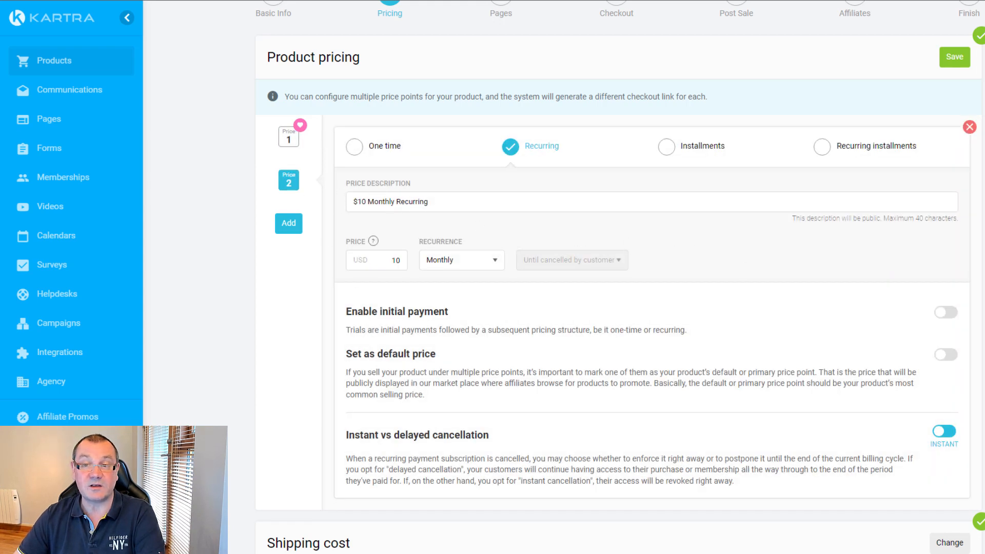
pyautogui.click(954, 57)
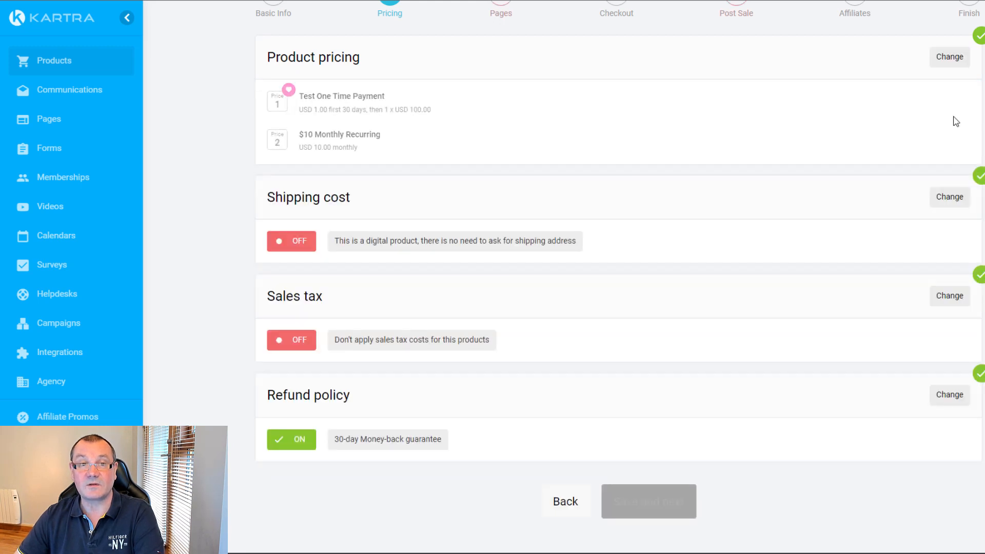
# Change the shipping cost setting to a physical product and add United States as a shipping destination.
pyautogui.click(943, 201)
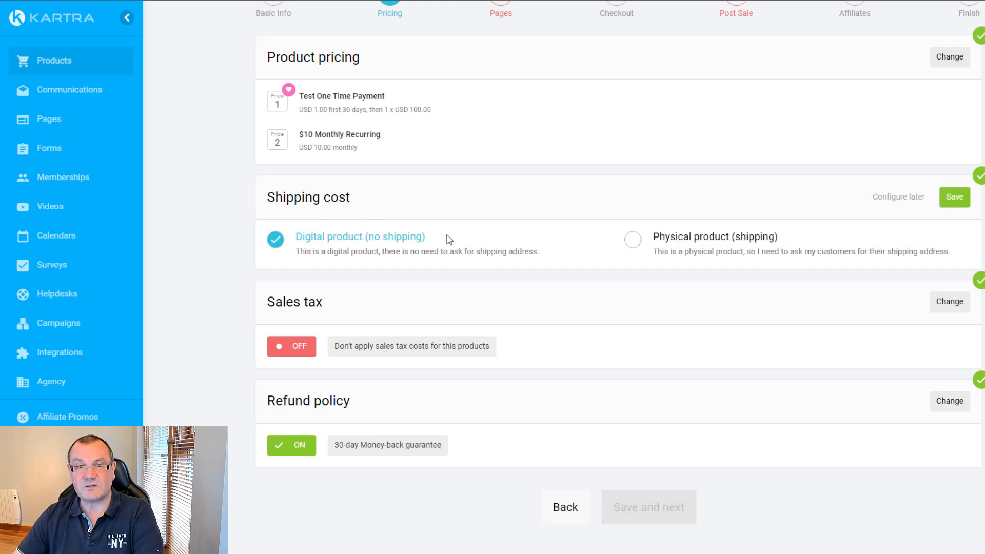
pyautogui.click(636, 242)
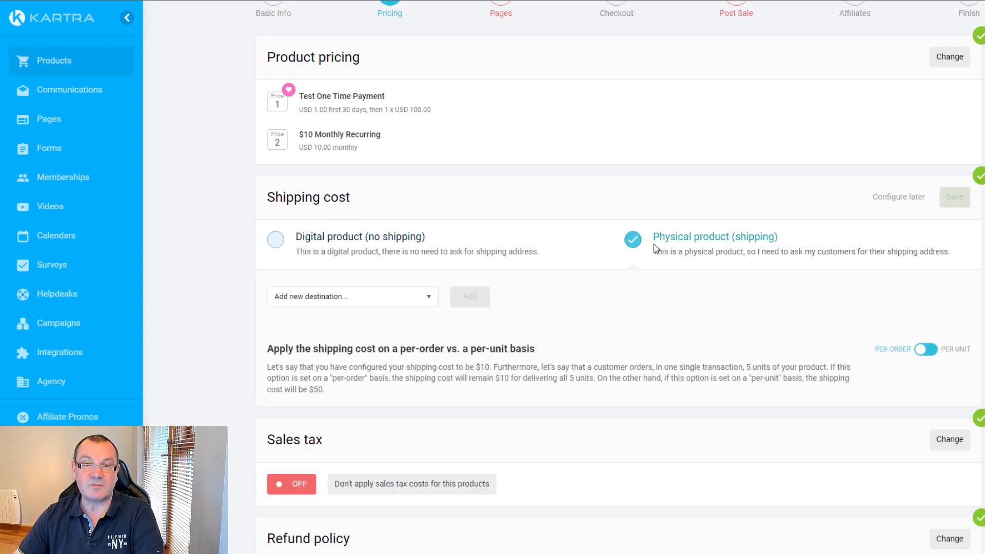
pyautogui.click(412, 304)
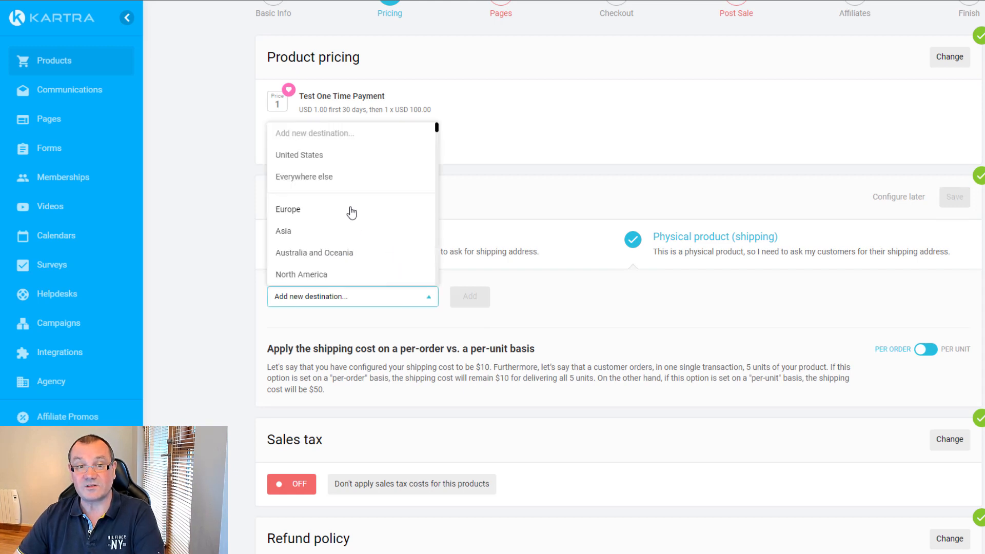
pyautogui.scroll(-2, 358, 219)
pyautogui.scroll(2, 358, 223)
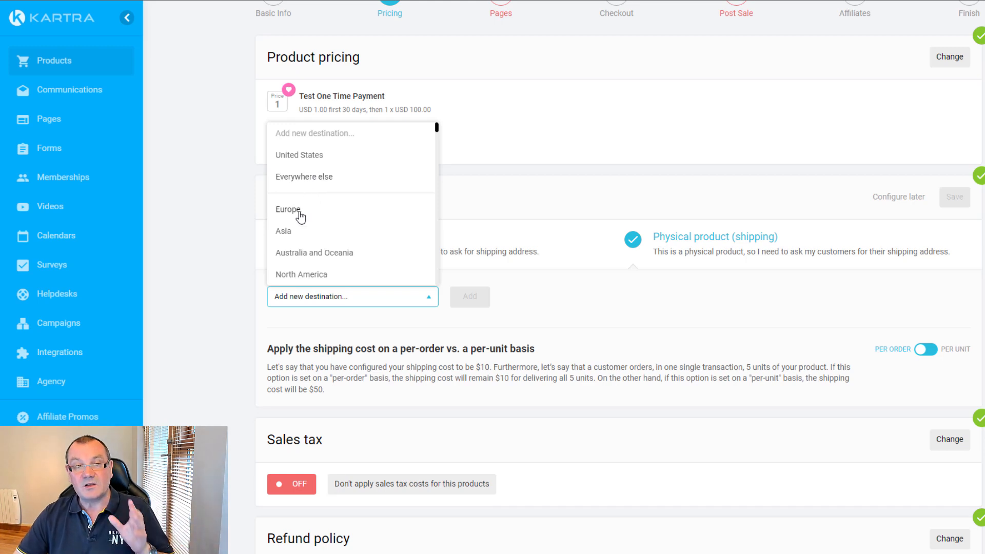
pyautogui.scroll(-4, 313, 221)
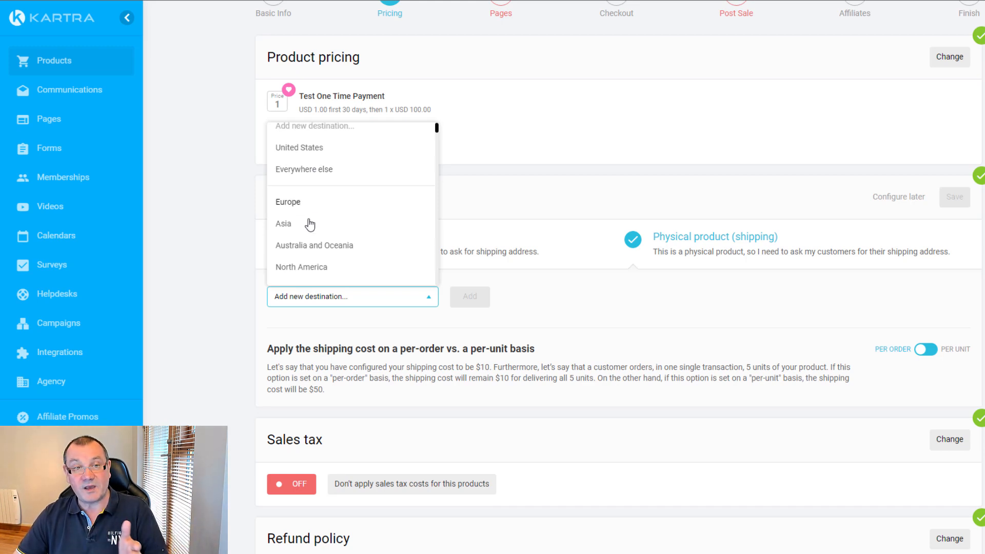
pyautogui.scroll(-5, 340, 213)
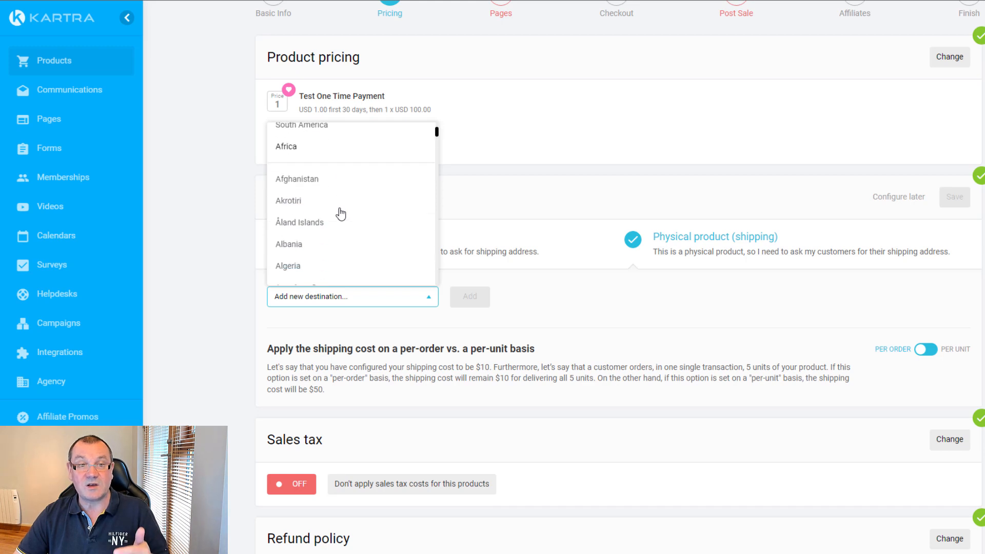
pyautogui.scroll(-1, 341, 214)
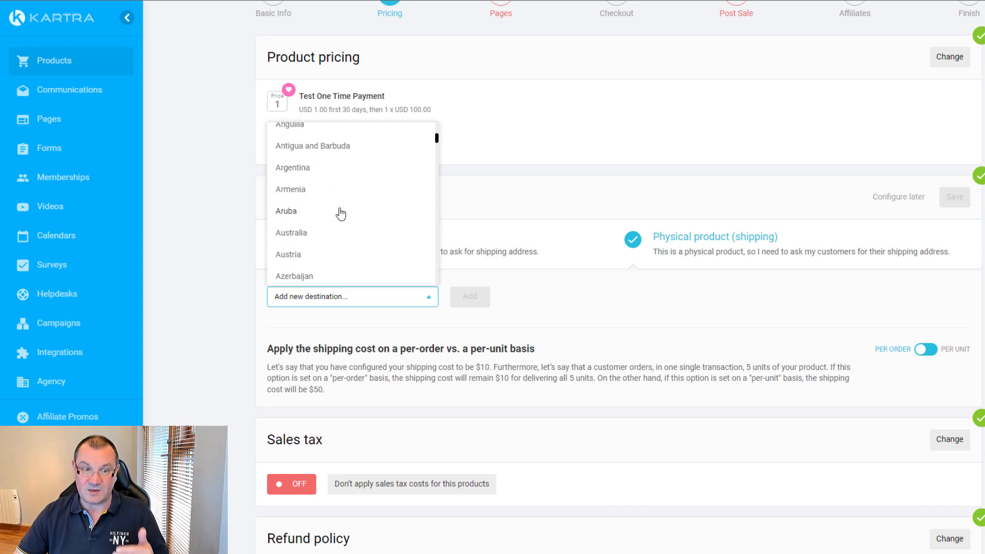
pyautogui.scroll(-1, 341, 214)
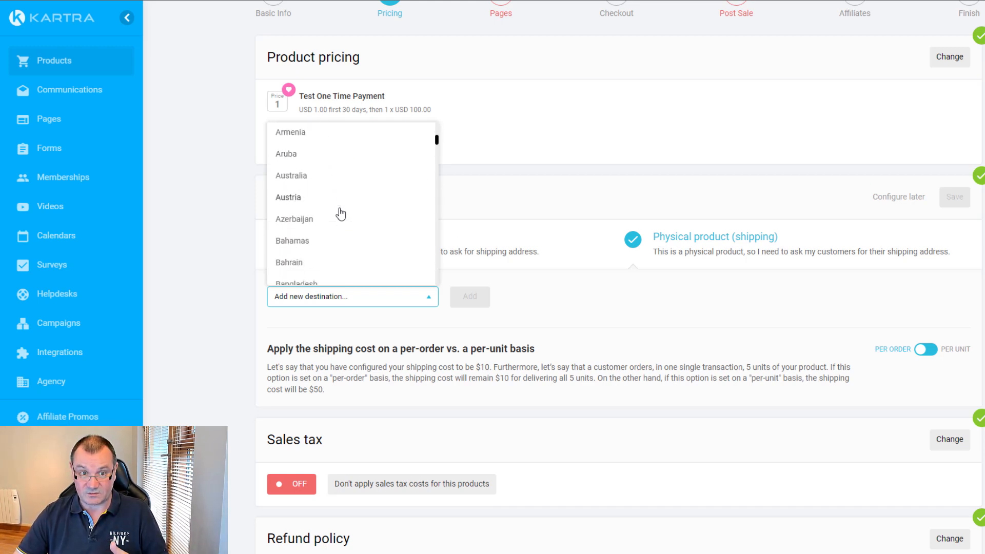
pyautogui.scroll(-5, 340, 214)
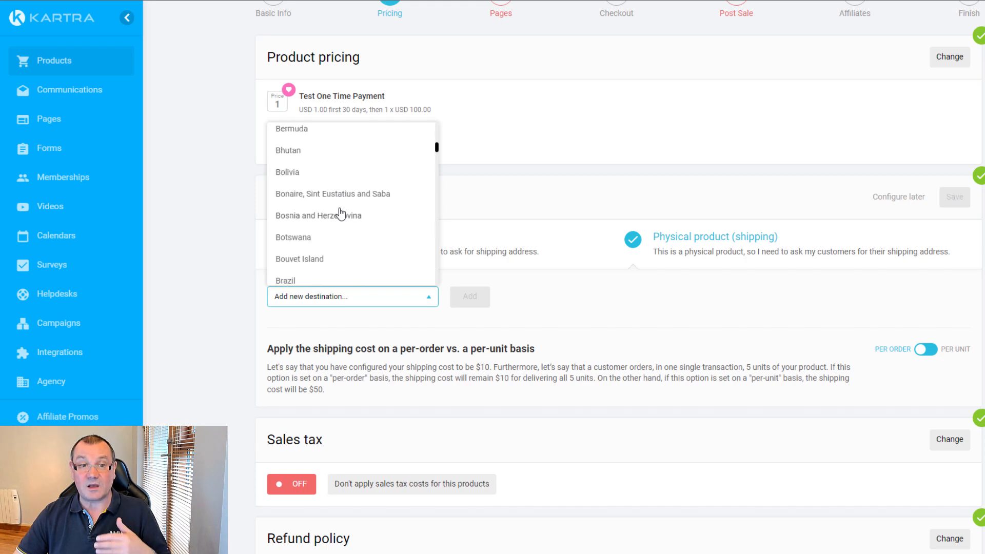
pyautogui.scroll(10, 341, 214)
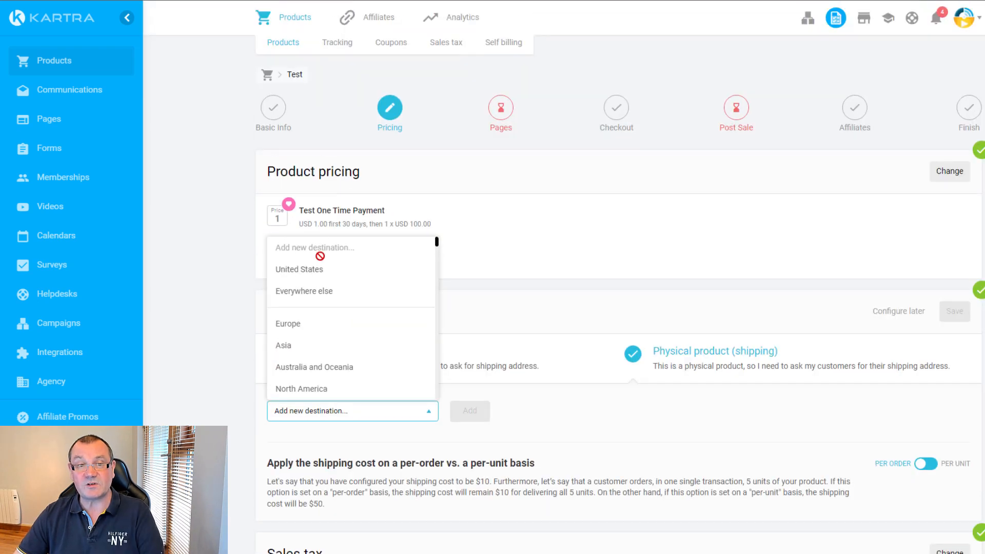
pyautogui.click(362, 280)
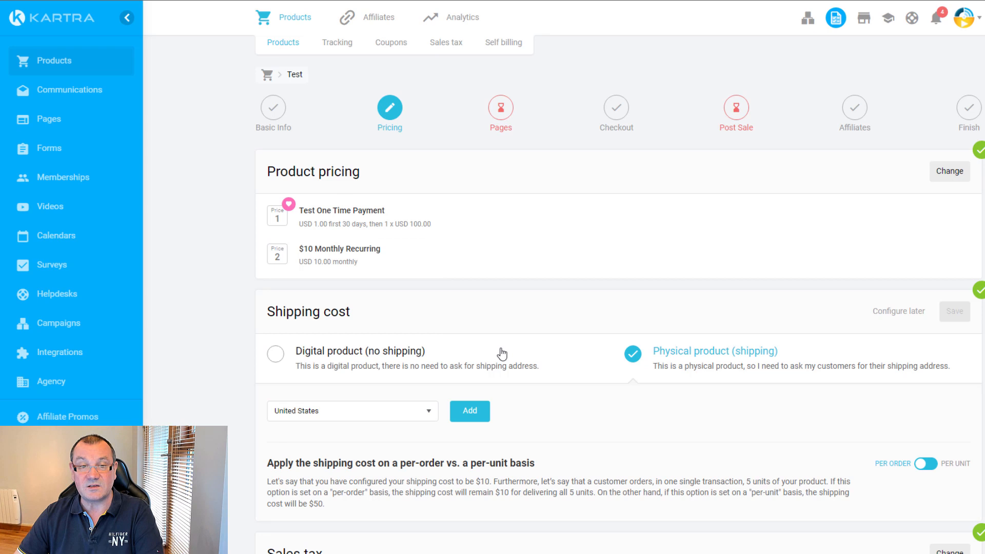
pyautogui.click(471, 410)
# Set the United States shipping cost for Price 1 to USD 10.
pyautogui.scroll(-3, 510, 318)
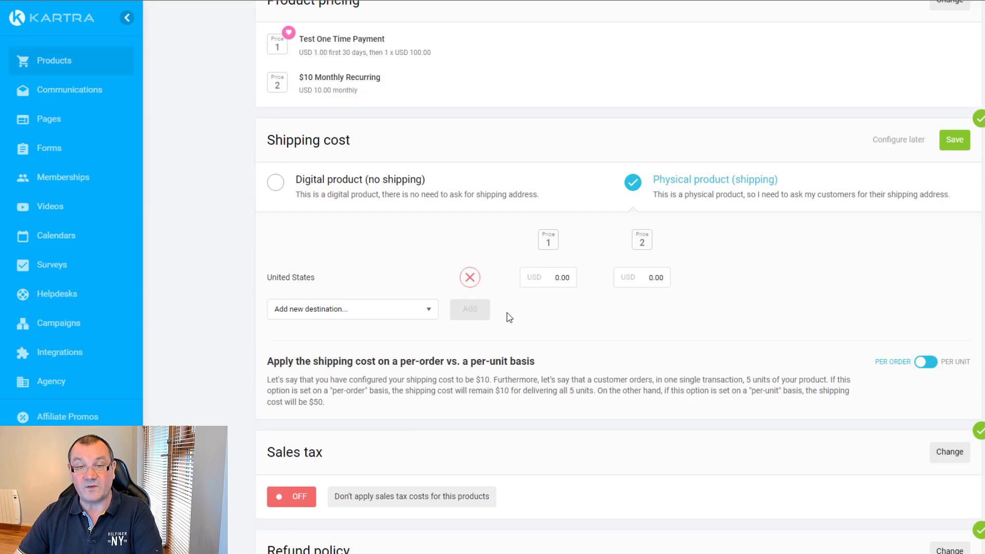
pyautogui.click(543, 277)
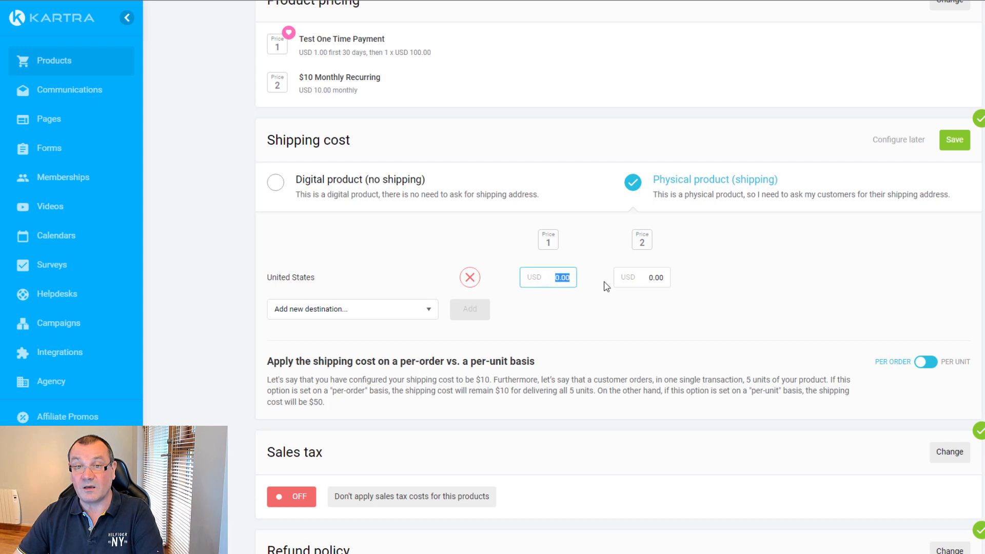
pyautogui.write('10')
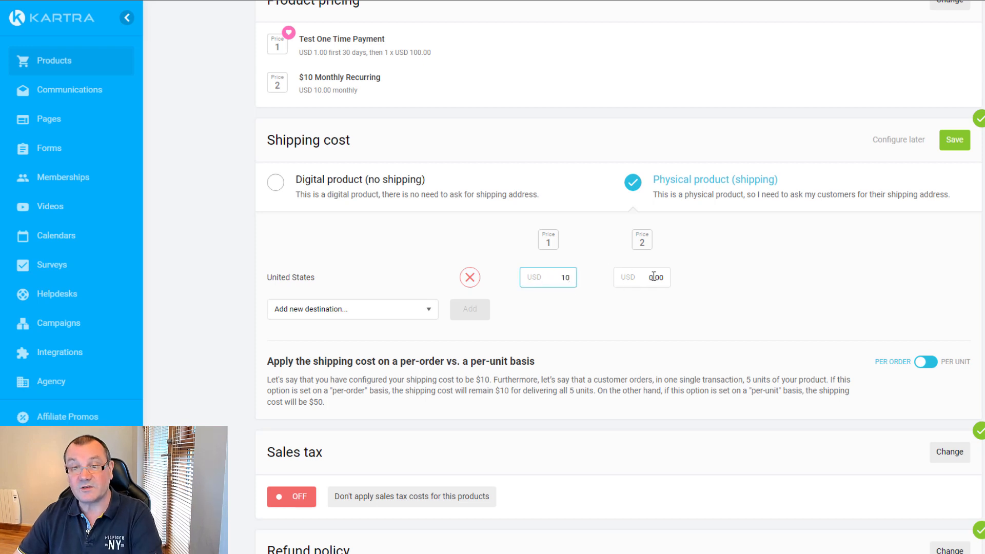
# Set the United States shipping cost for Price 2 to USD 10 and add Europe as a shipping destination.
pyautogui.click(670, 278)
pyautogui.write('10')
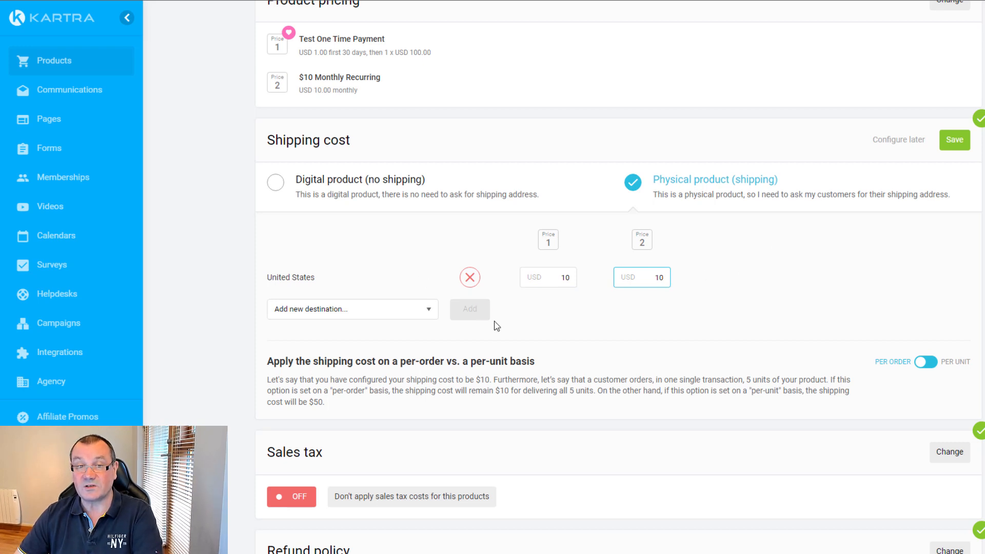
pyautogui.click(429, 311)
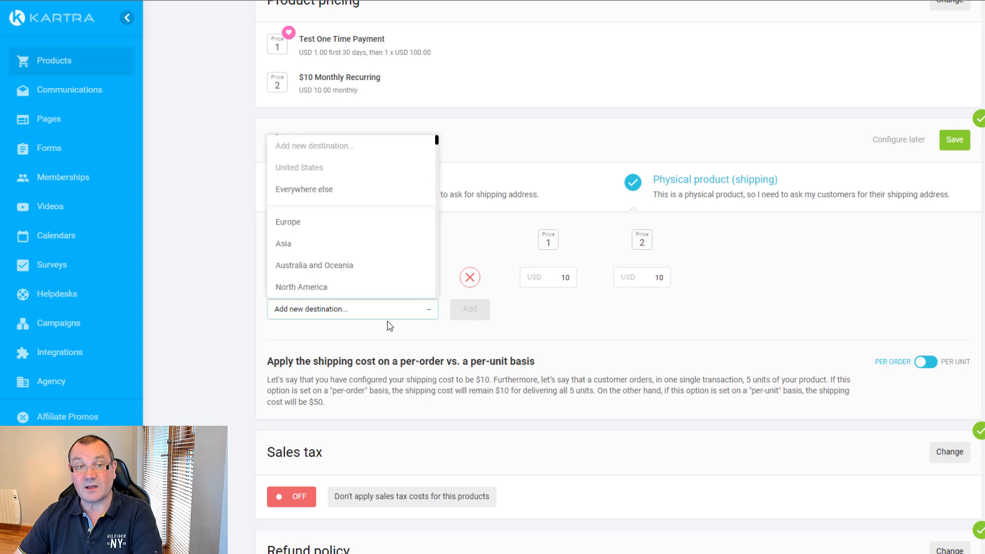
pyautogui.click(294, 221)
pyautogui.click(470, 310)
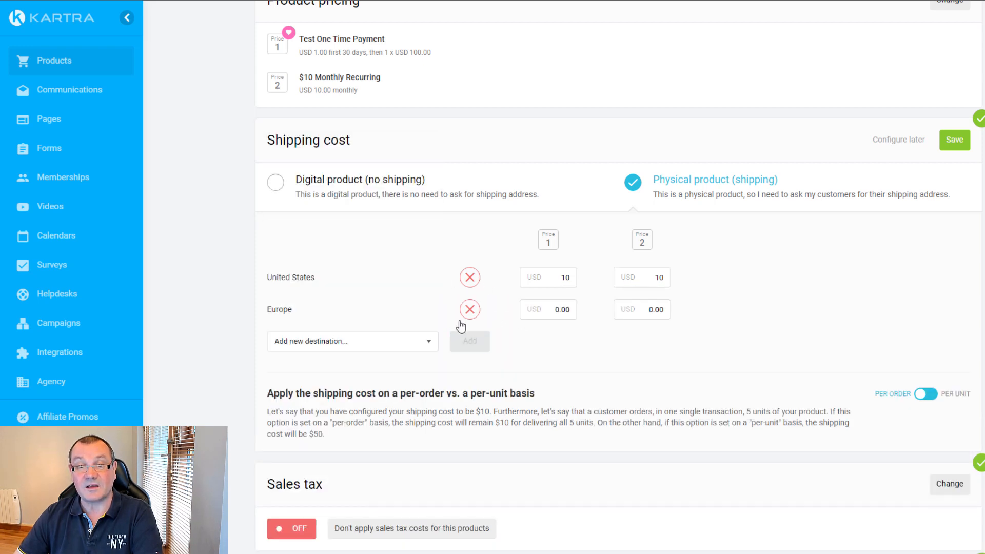
# Set the Europe shipping cost to USD 20 for both Price 1 and Price 2.
pyautogui.click(557, 310)
pyautogui.write('20')
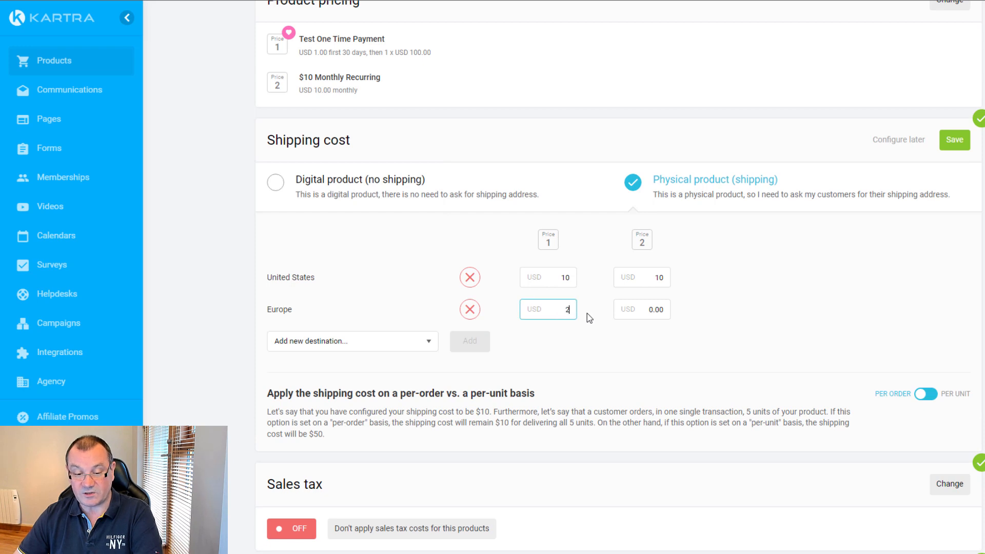
pyautogui.click(636, 310)
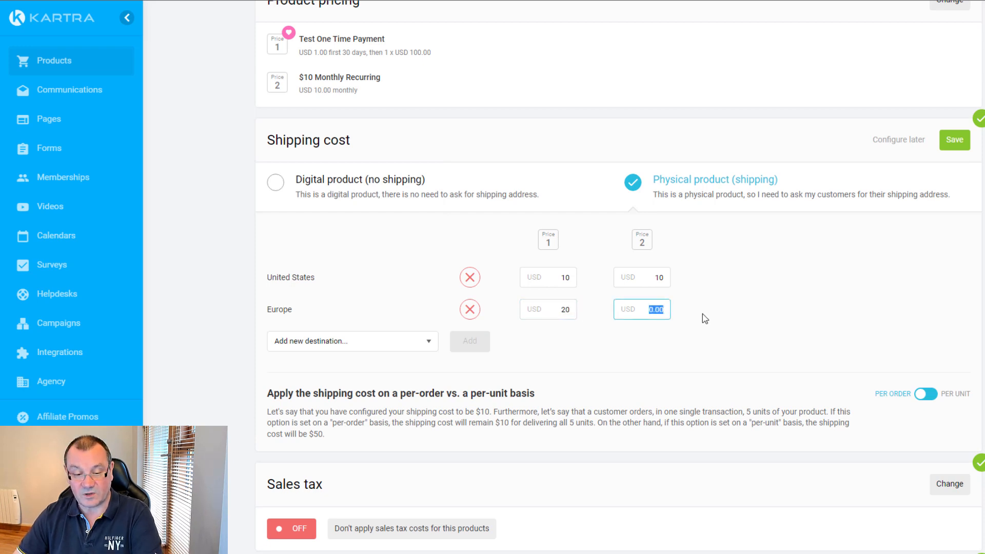
pyautogui.press('Delete')
pyautogui.press('Delete')
pyautogui.press('Delete')
pyautogui.press('Delete')
pyautogui.write('20')
pyautogui.click(704, 291)
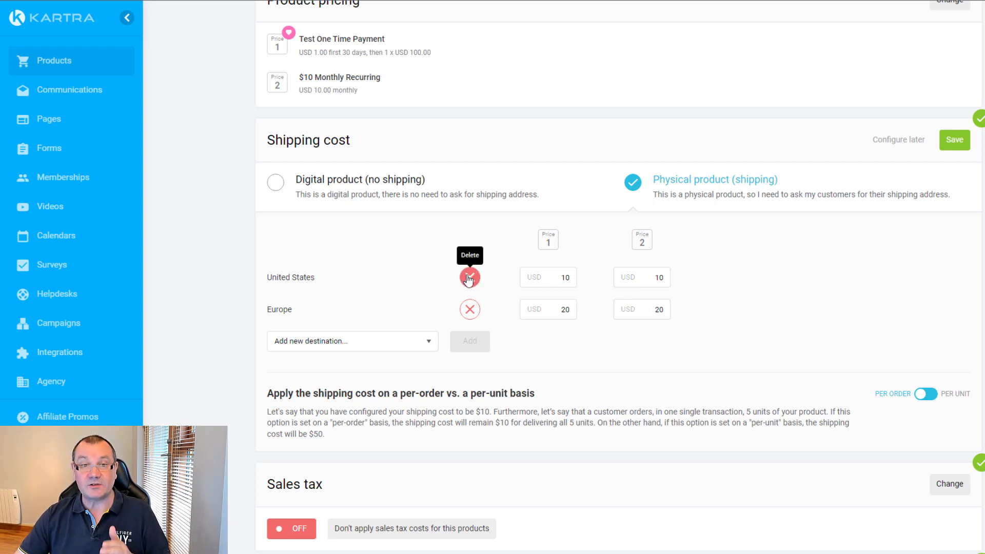
# Switch the shipping cost setting to a digital product with no shipping.
pyautogui.click(276, 183)
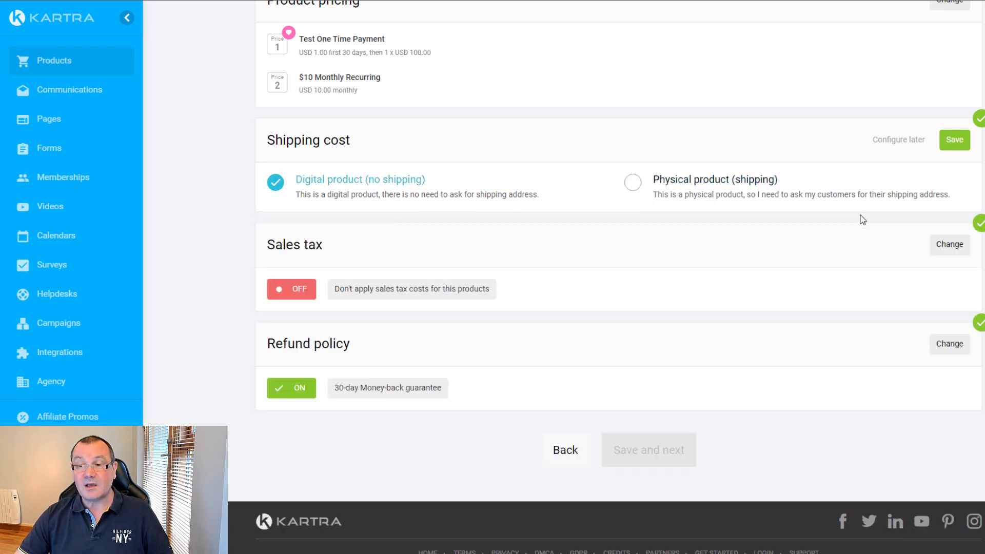
# Change the sales tax setting to apply sales tax and open its rate configuration.
pyautogui.click(944, 251)
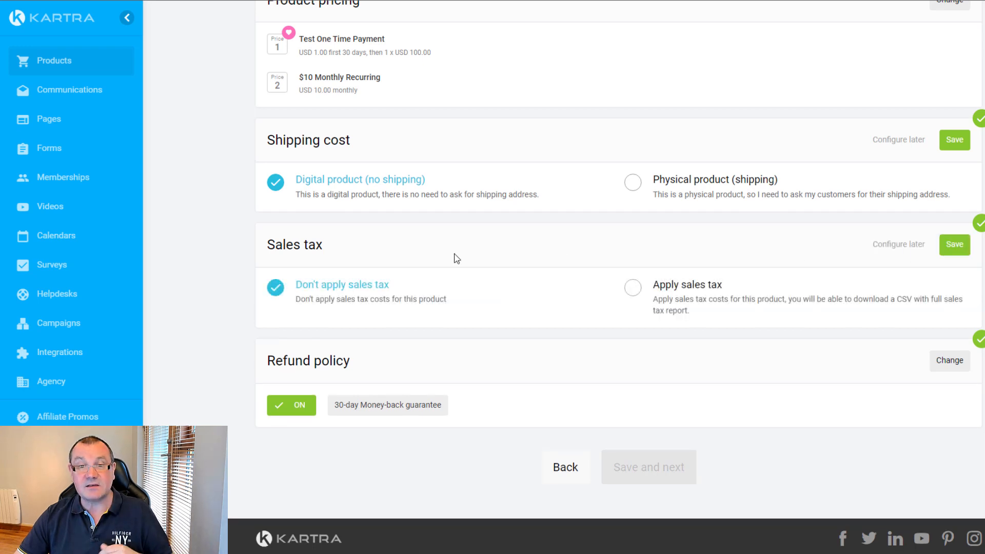
pyautogui.click(635, 290)
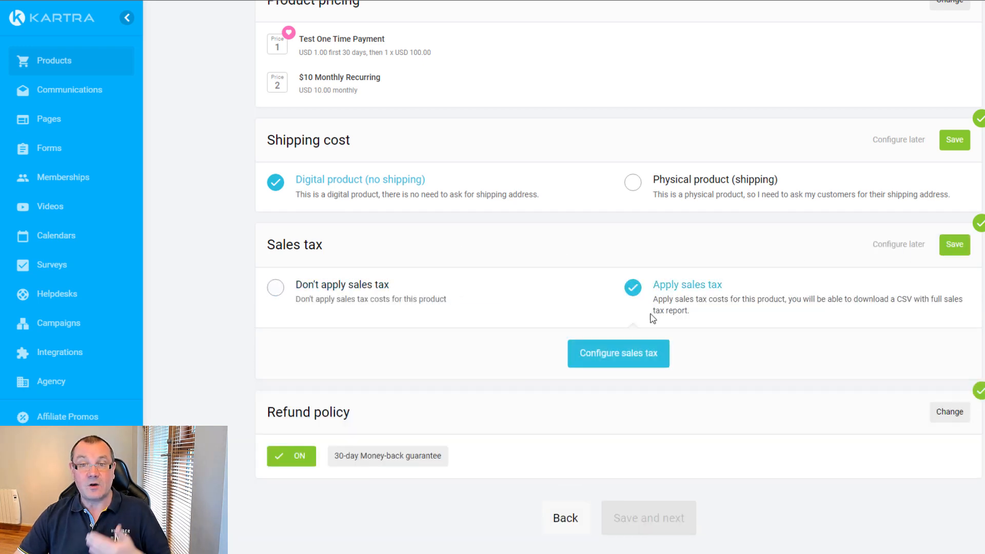
pyautogui.click(638, 357)
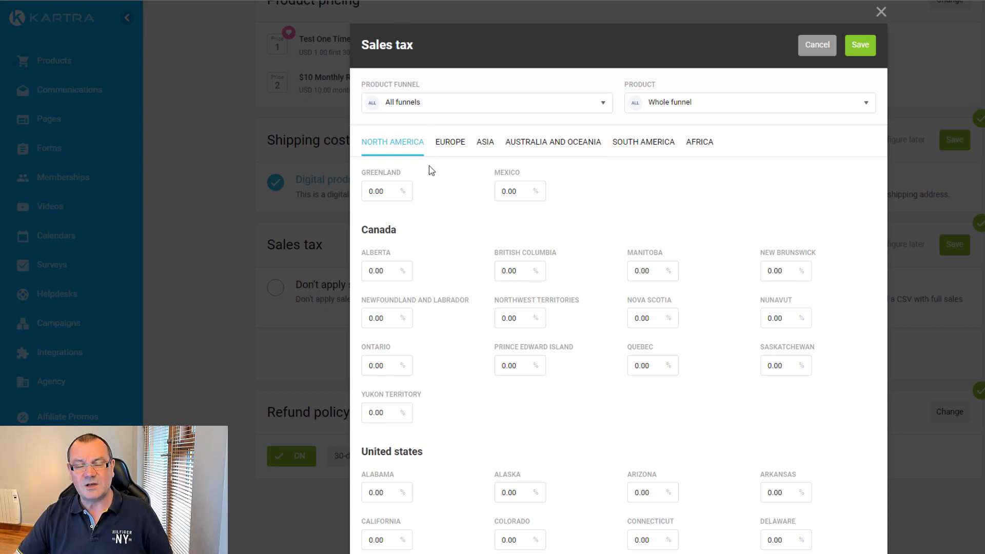
# Examine the sales tax rate fields across the world regions, including the Canadian provinces and US states, and close the configuration without saving.
pyautogui.scroll(-1, 489, 305)
pyautogui.scroll(-6, 488, 313)
pyautogui.scroll(5, 485, 256)
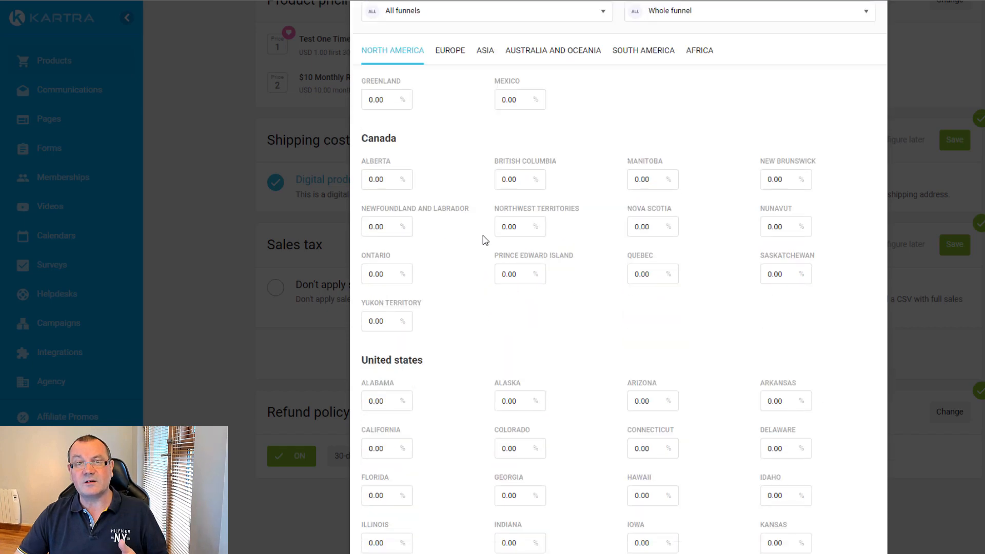
pyautogui.click(451, 86)
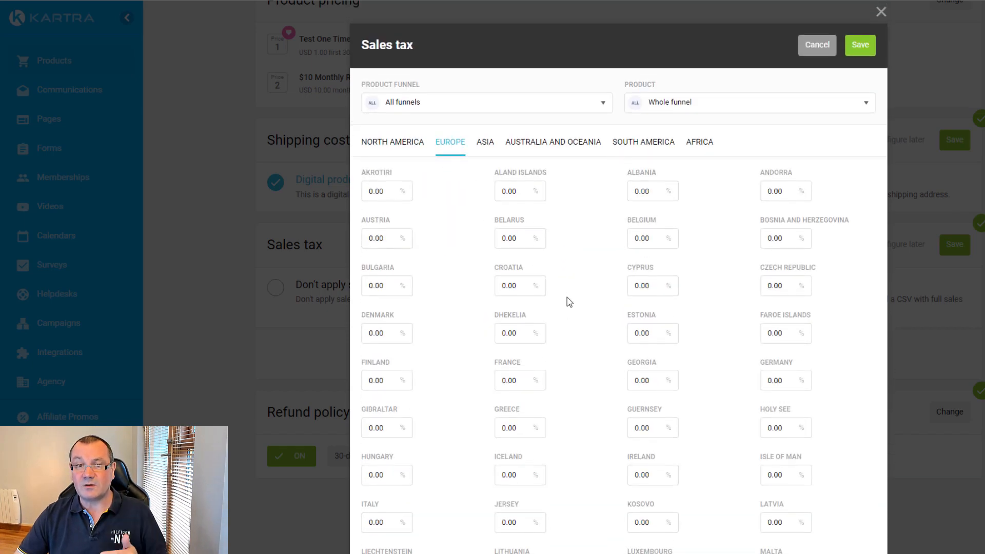
pyautogui.scroll(-3, 565, 256)
pyautogui.scroll(4, 513, 154)
pyautogui.click(484, 146)
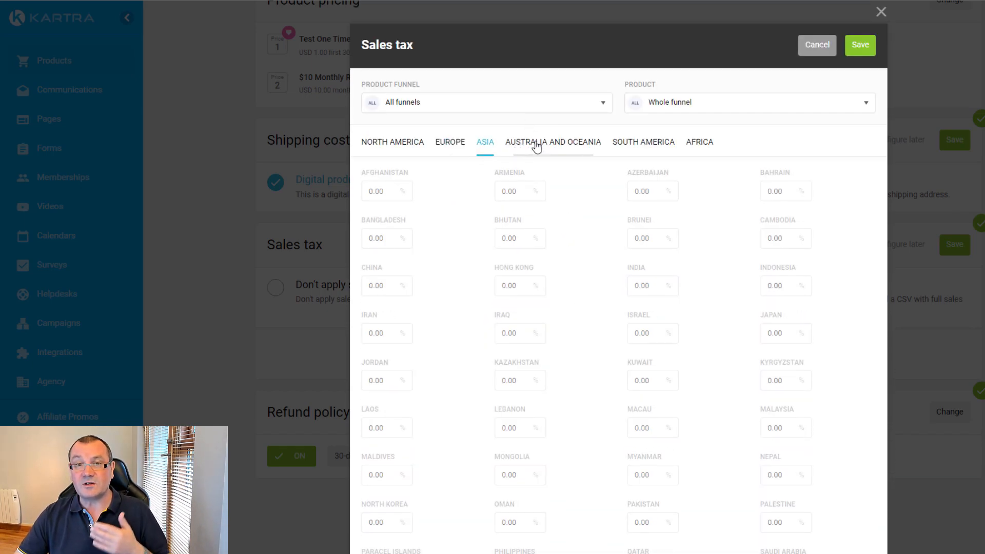
pyautogui.click(585, 146)
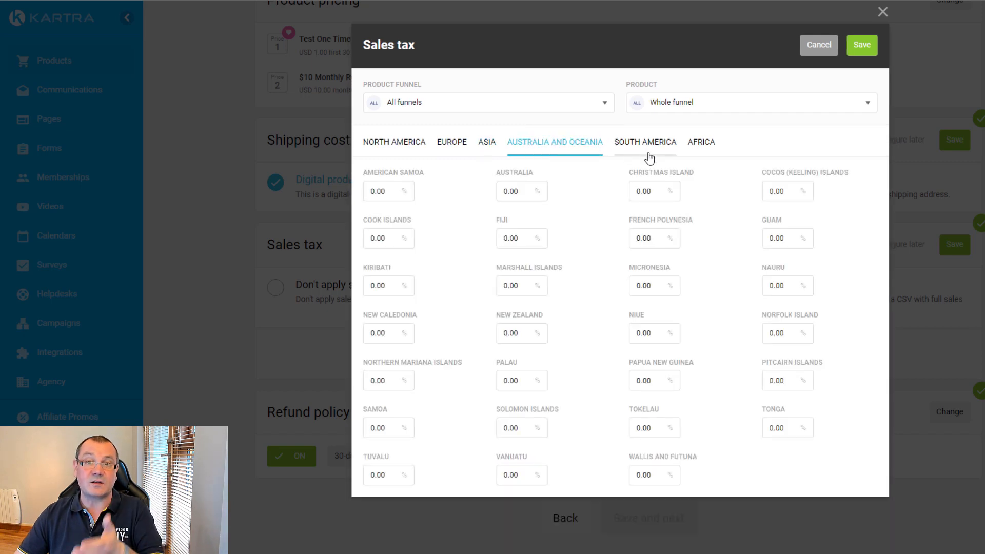
pyautogui.click(649, 146)
pyautogui.click(693, 146)
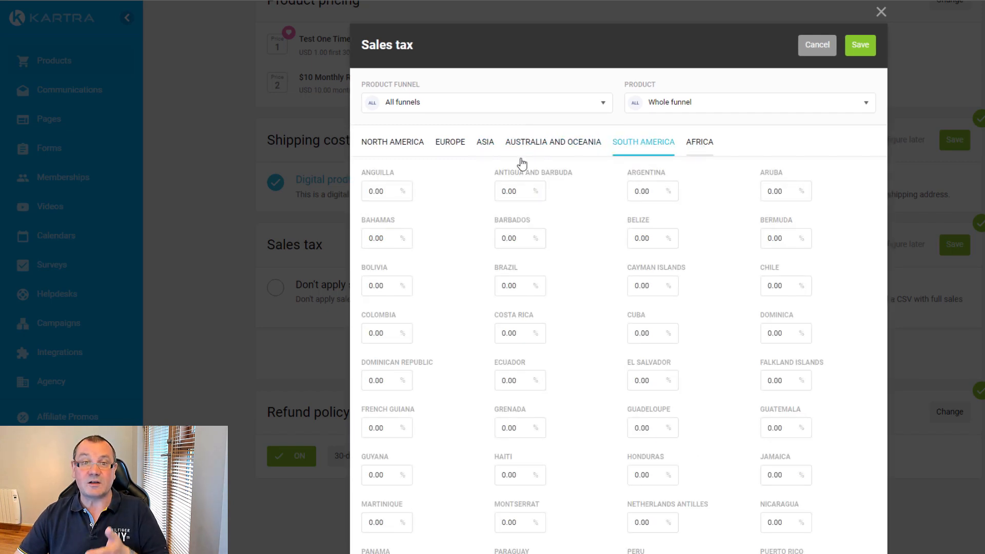
pyautogui.click(396, 147)
pyautogui.scroll(-7, 458, 242)
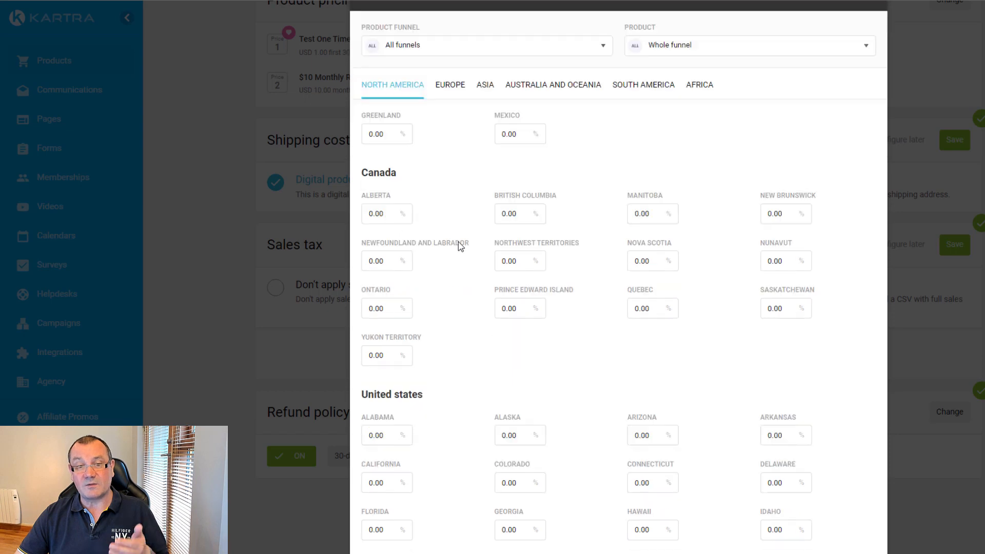
pyautogui.scroll(-3, 494, 281)
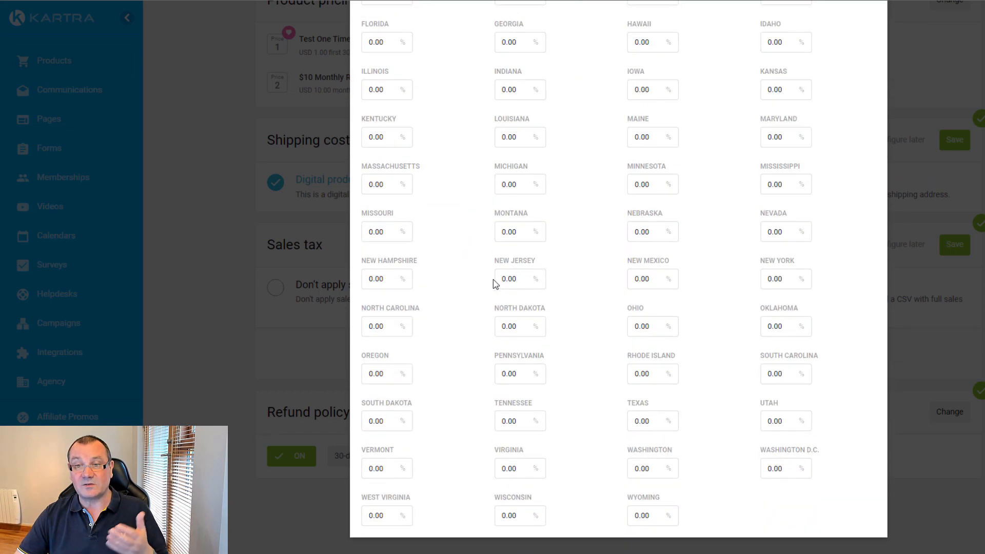
pyautogui.scroll(3, 494, 282)
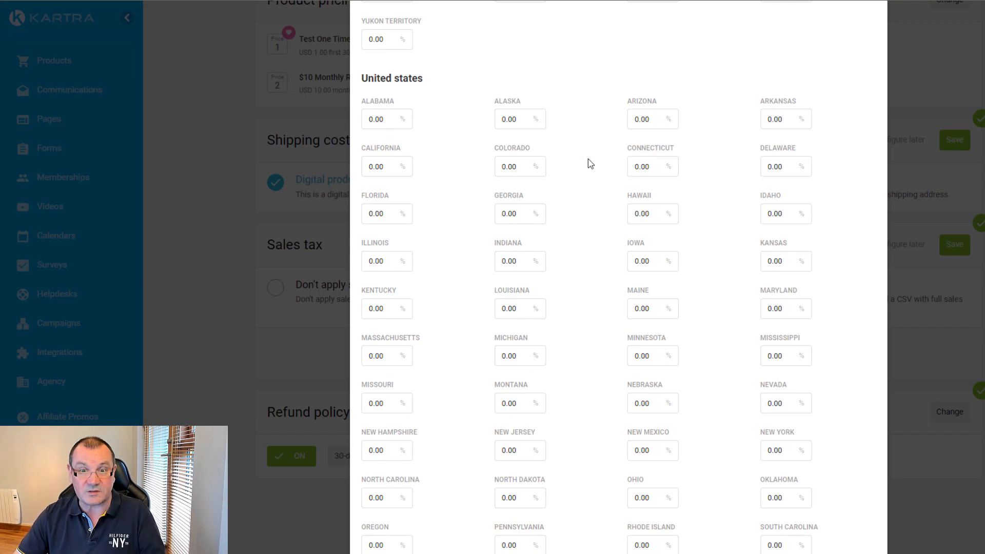
pyautogui.scroll(-2, 589, 198)
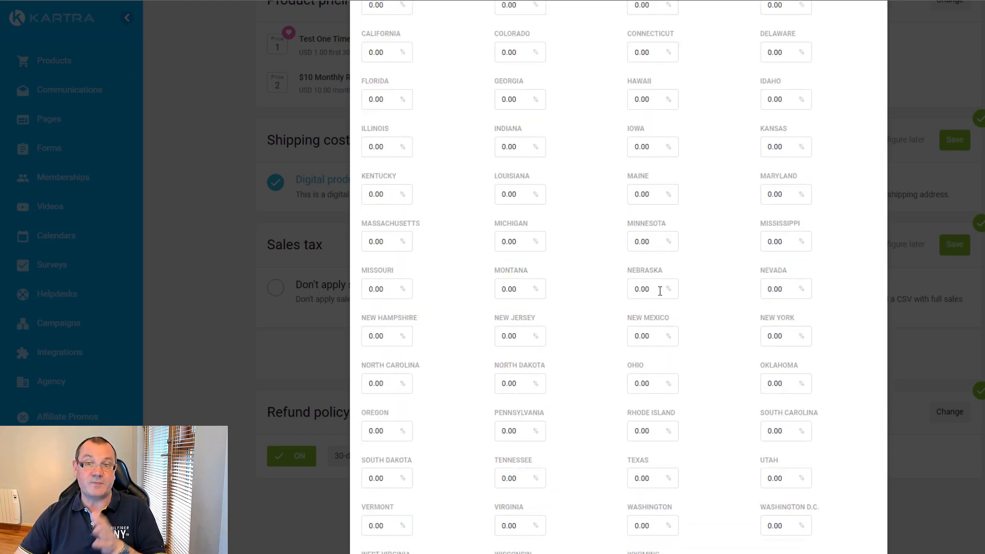
pyautogui.scroll(9, 622, 284)
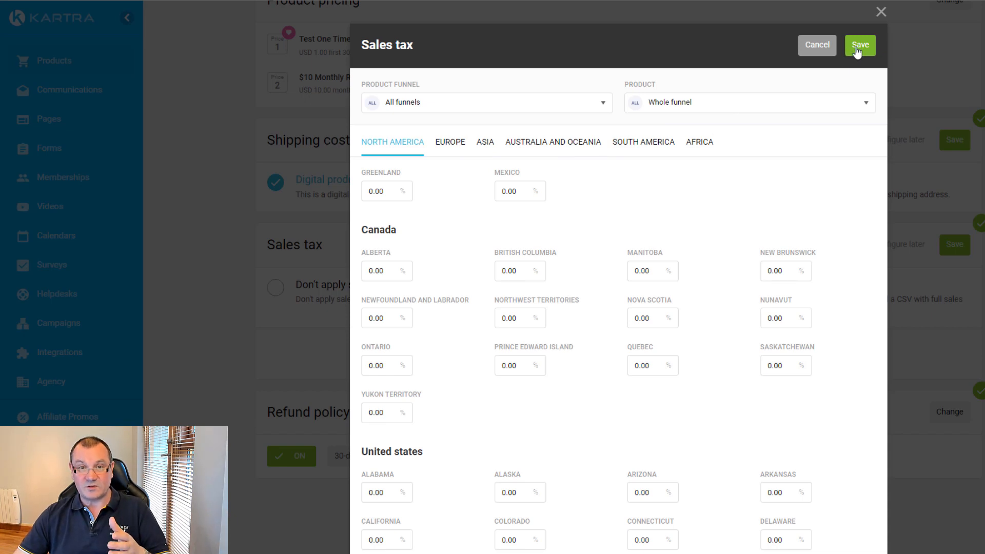
pyautogui.click(882, 12)
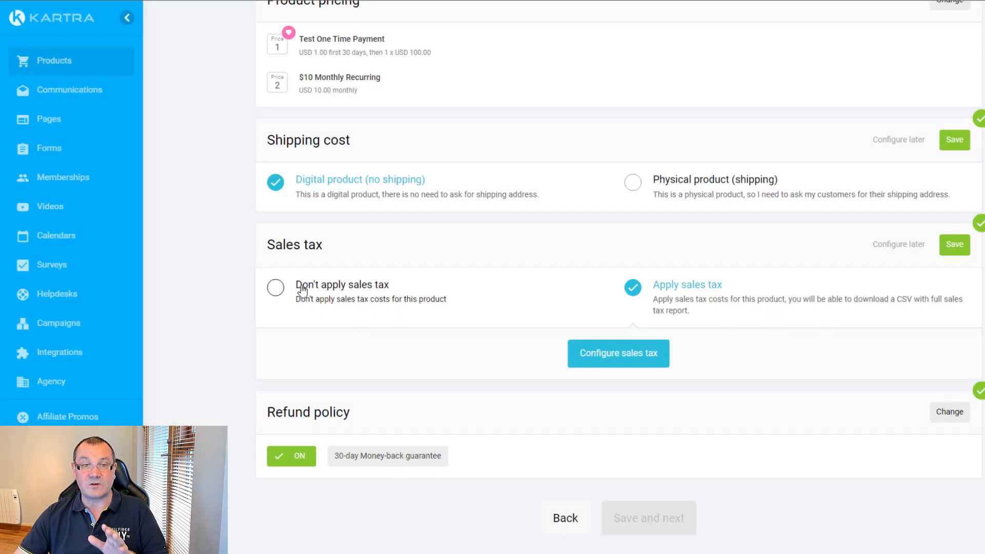
# Set the product to not apply sales tax and save both the shipping cost and sales tax settings.
pyautogui.click(417, 305)
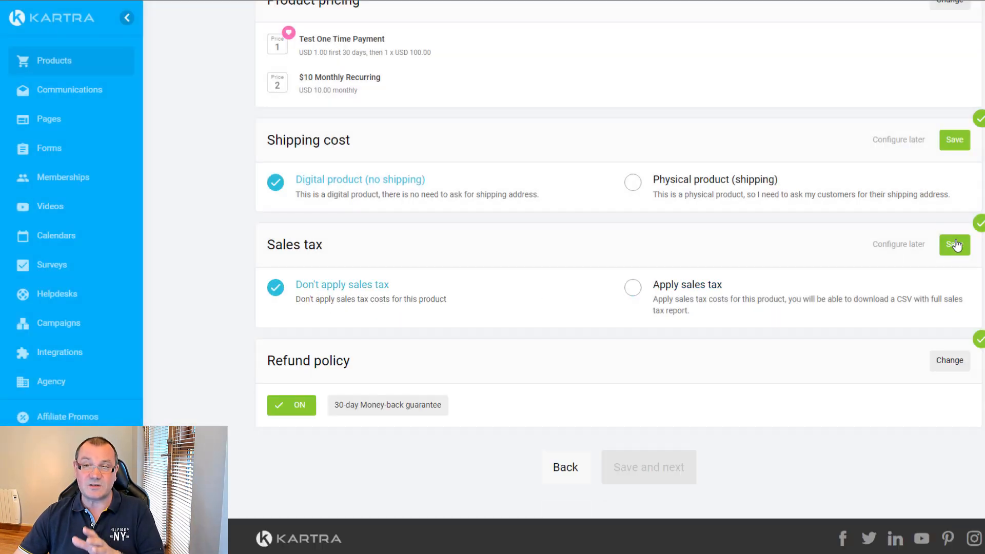
pyautogui.click(957, 139)
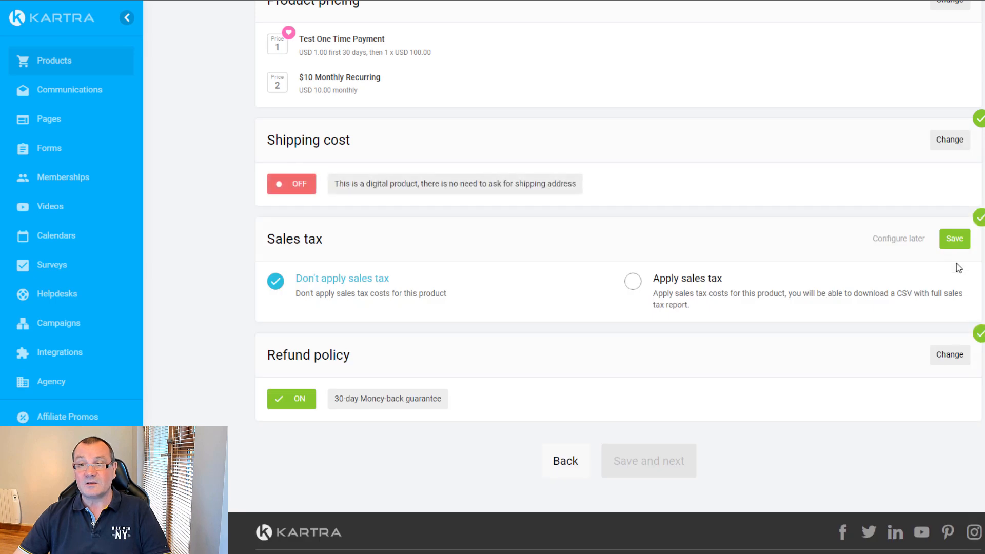
pyautogui.click(956, 240)
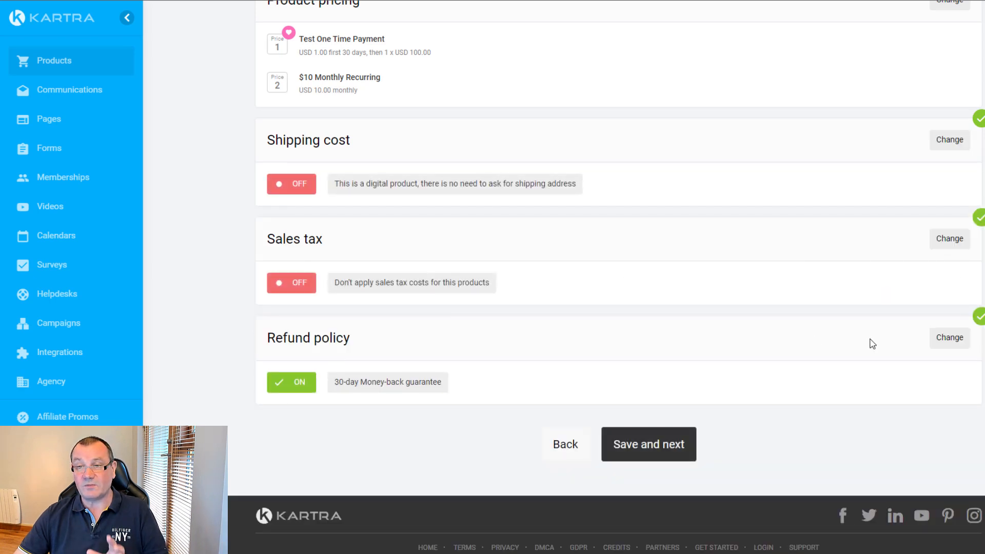
# Save the refund policy with the 30-Day period and continue to the product's pages setup.
pyautogui.click(946, 341)
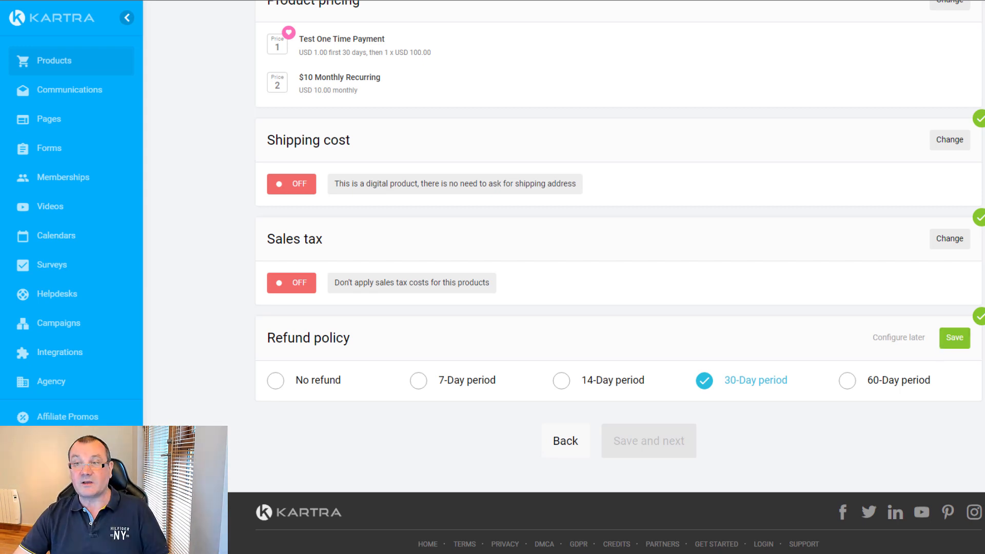
pyautogui.click(954, 338)
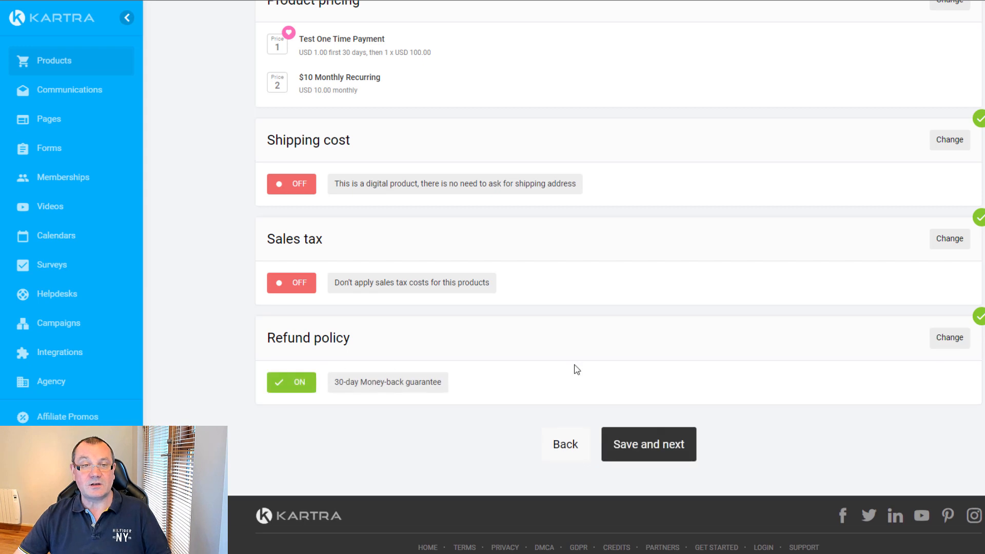
pyautogui.click(657, 450)
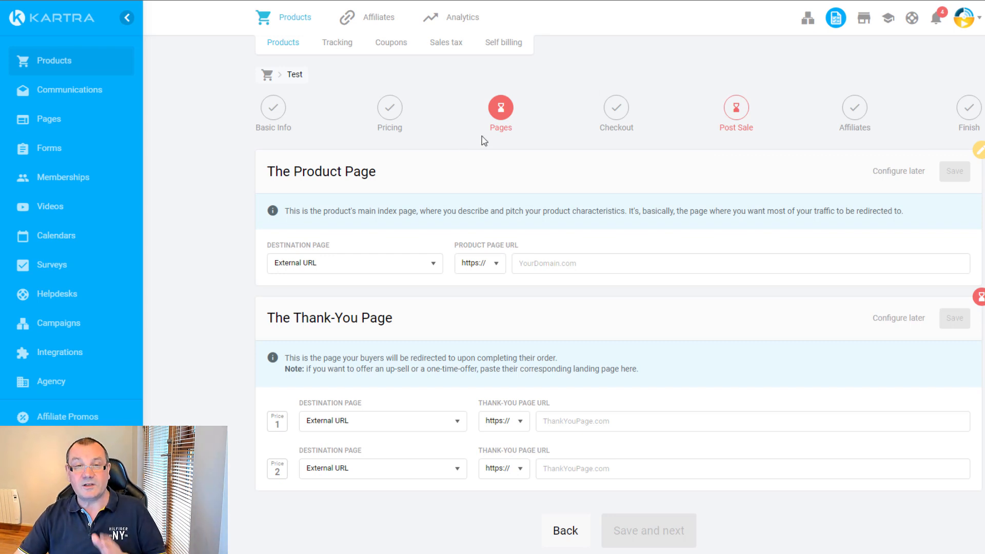
# Set the product page destination to the Kartra page "test" under no site in particular and save it.
pyautogui.click(334, 269)
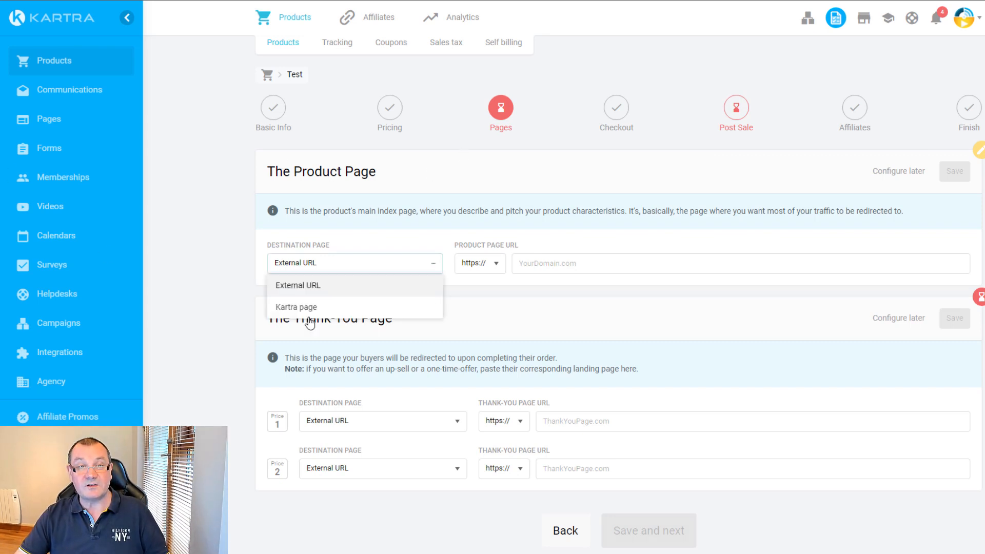
pyautogui.click(309, 311)
pyautogui.click(539, 266)
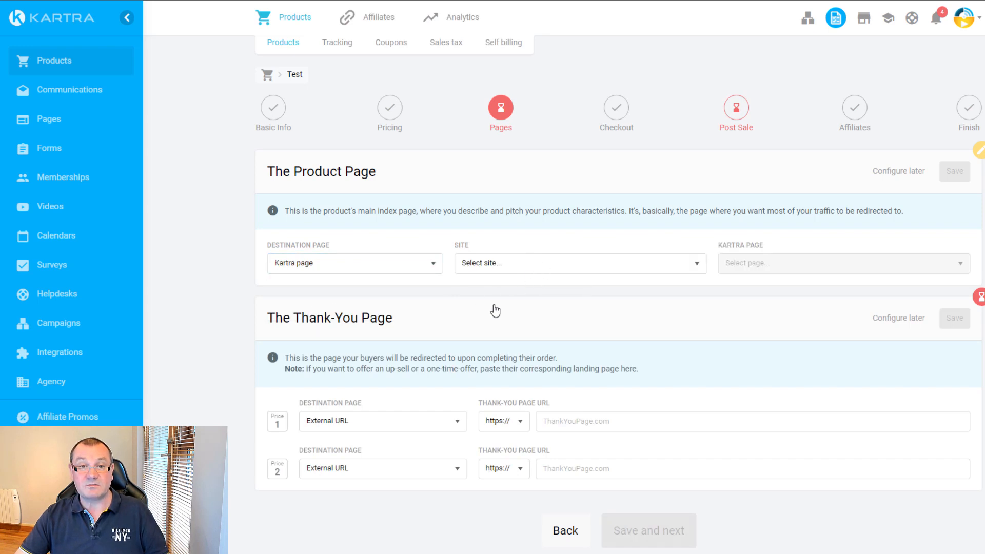
pyautogui.click(491, 308)
pyautogui.click(763, 270)
pyautogui.scroll(-5, 756, 342)
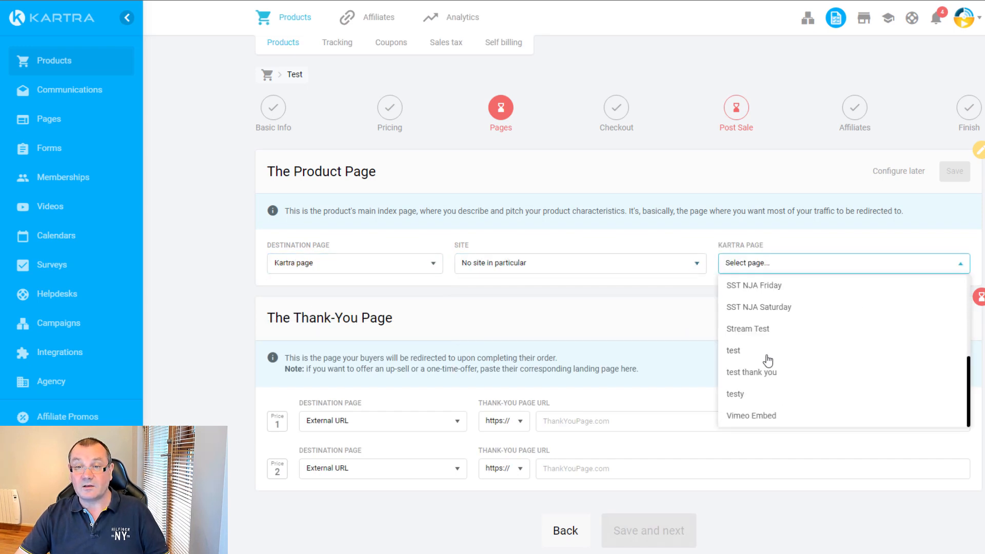
pyautogui.click(732, 350)
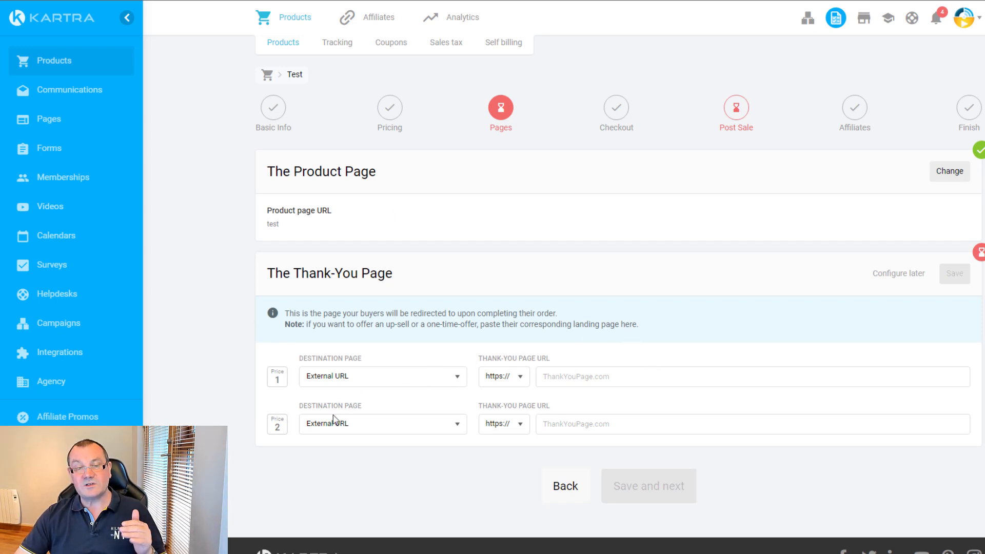
# Set the Price 1 thank-you destination to a Kartra page.
pyautogui.scroll(-1, 318, 393)
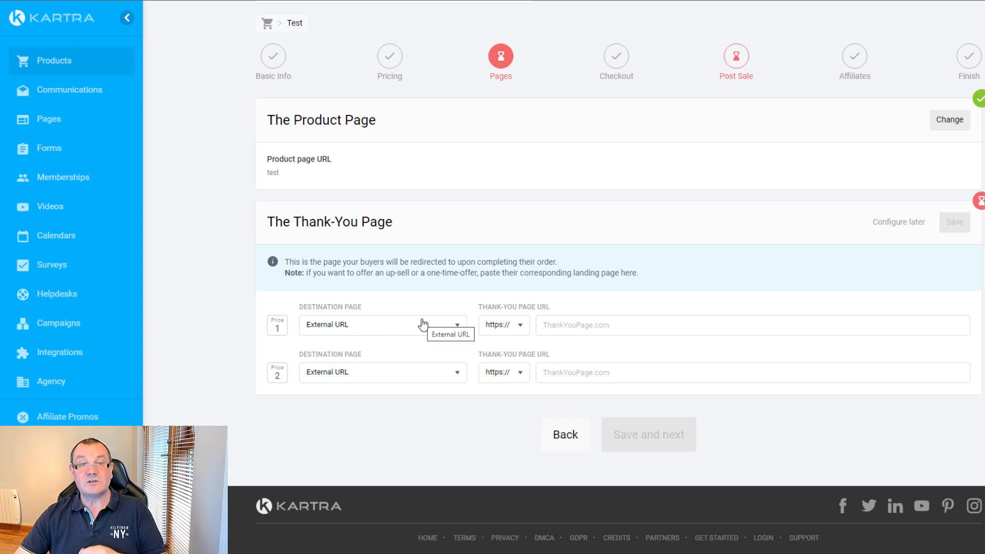
pyautogui.click(417, 330)
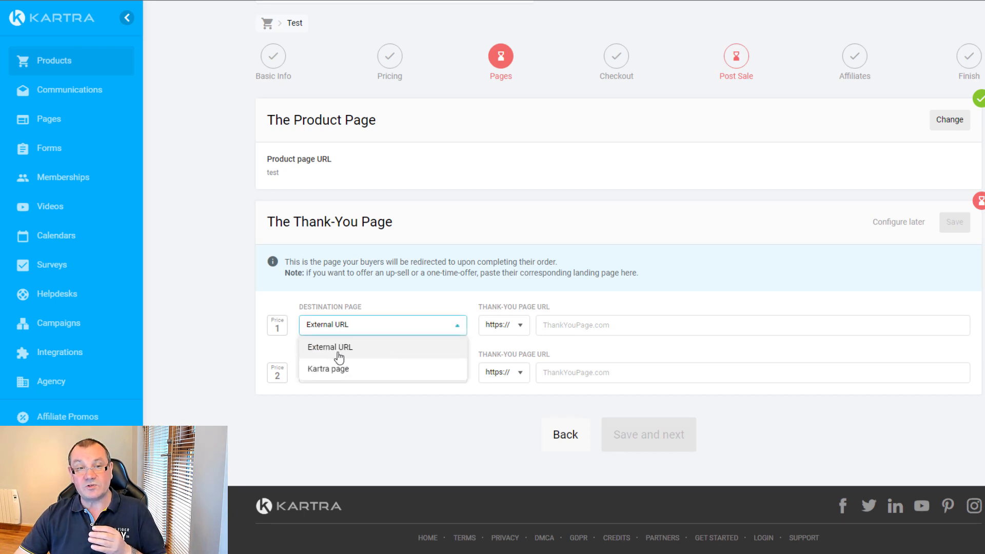
pyautogui.click(353, 368)
# Select Secure Show Tix Site for the Price 1 thank-you page and look through its list of Kartra pages.
pyautogui.click(499, 330)
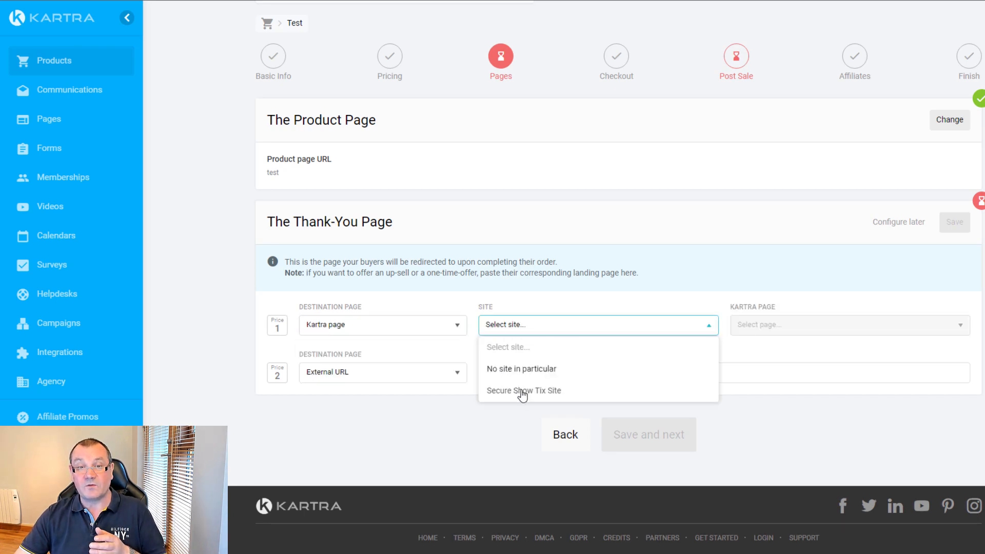
pyautogui.click(519, 390)
pyautogui.click(801, 328)
pyautogui.scroll(-2, 805, 281)
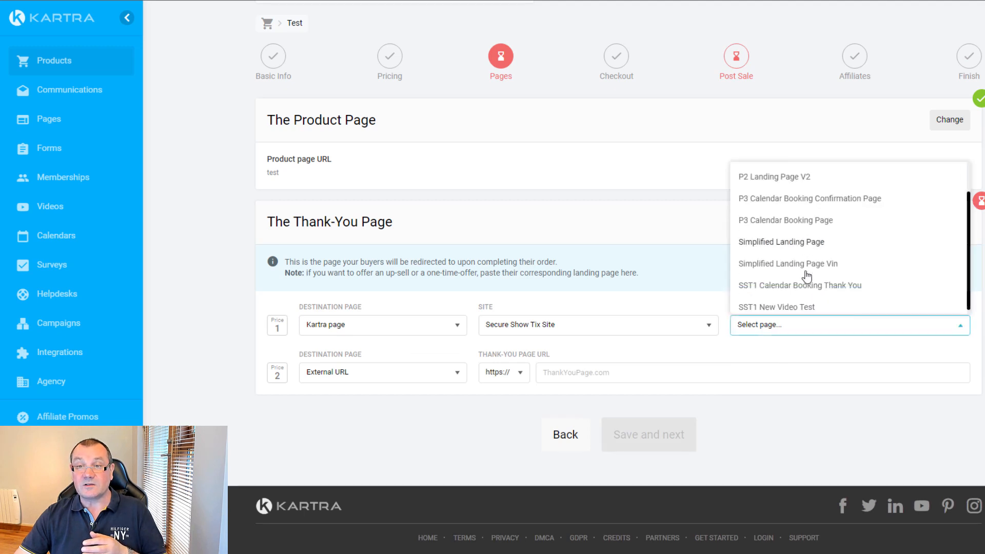
pyautogui.scroll(1, 849, 269)
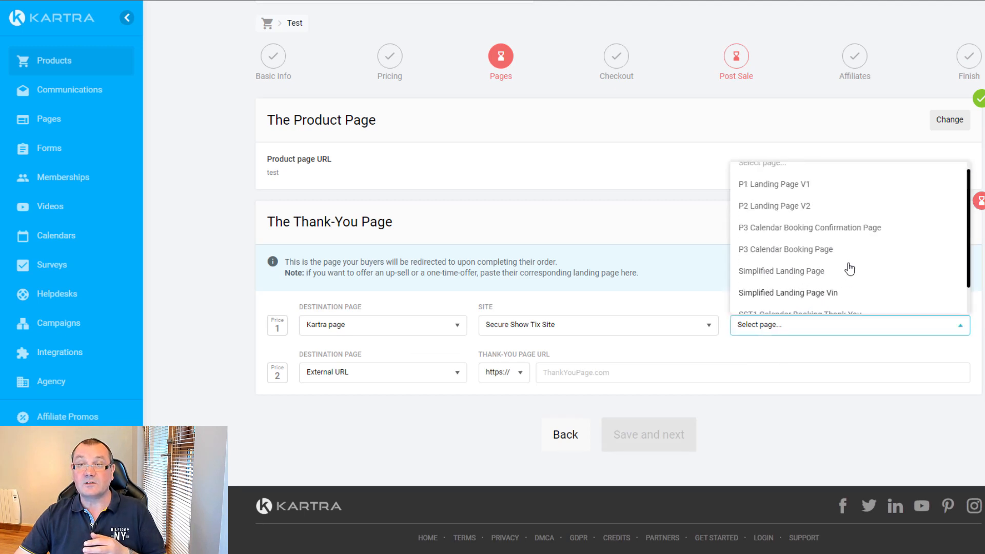
pyautogui.scroll(-1, 845, 268)
pyautogui.scroll(2, 903, 287)
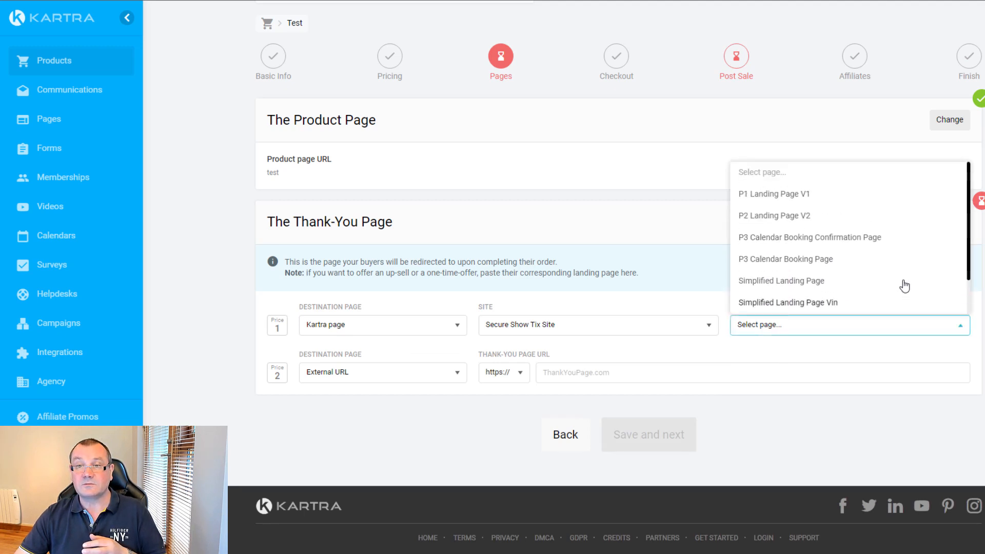
pyautogui.scroll(-2, 903, 285)
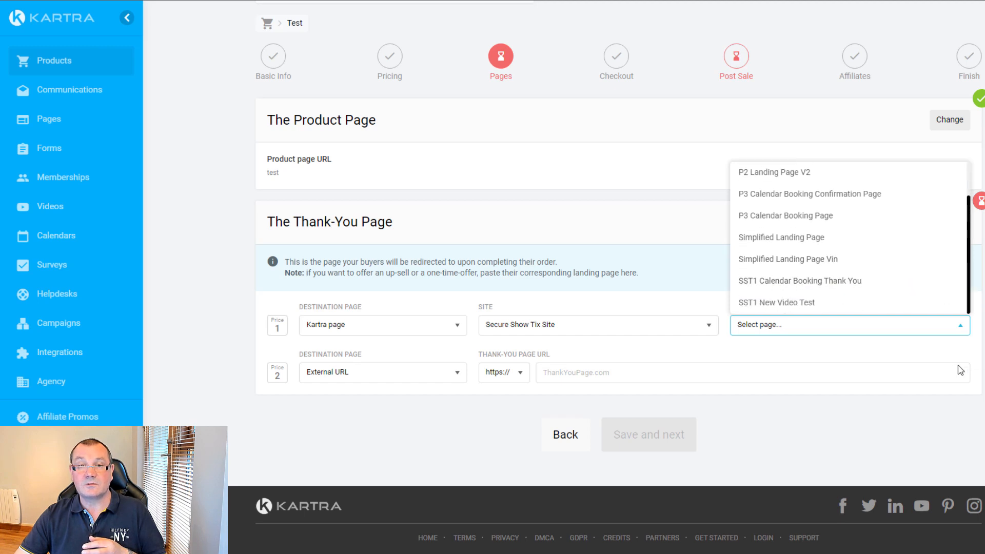
pyautogui.click(745, 357)
# Set the Price 1 thank-you page to the Kartra page "test thank you" under no site in particular.
pyautogui.click(618, 322)
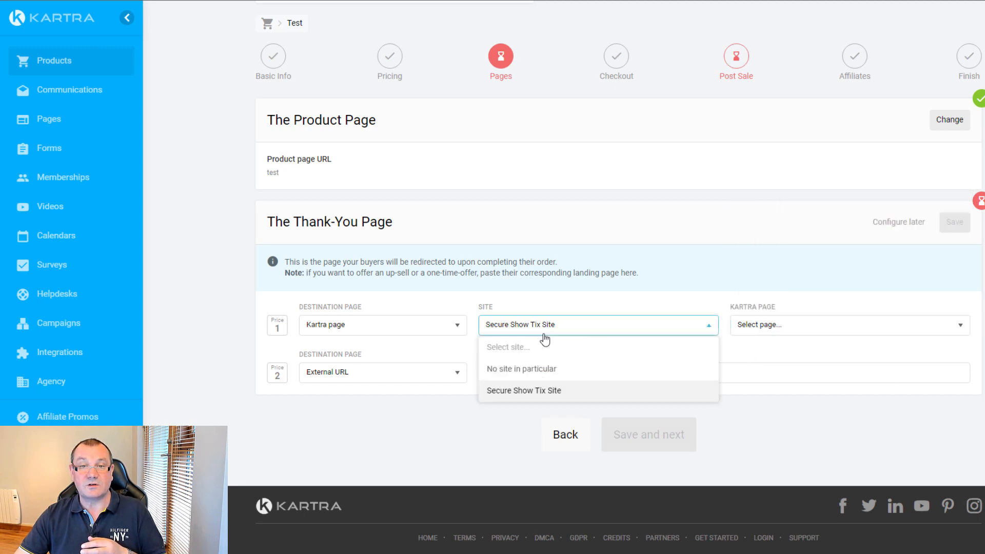
pyautogui.click(510, 368)
pyautogui.click(807, 324)
pyautogui.scroll(-3, 797, 259)
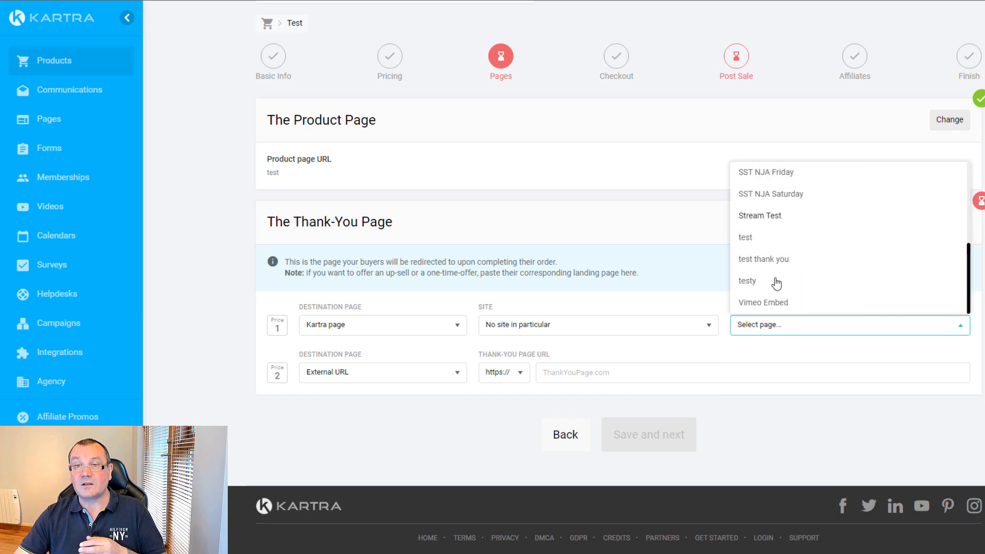
pyautogui.click(763, 262)
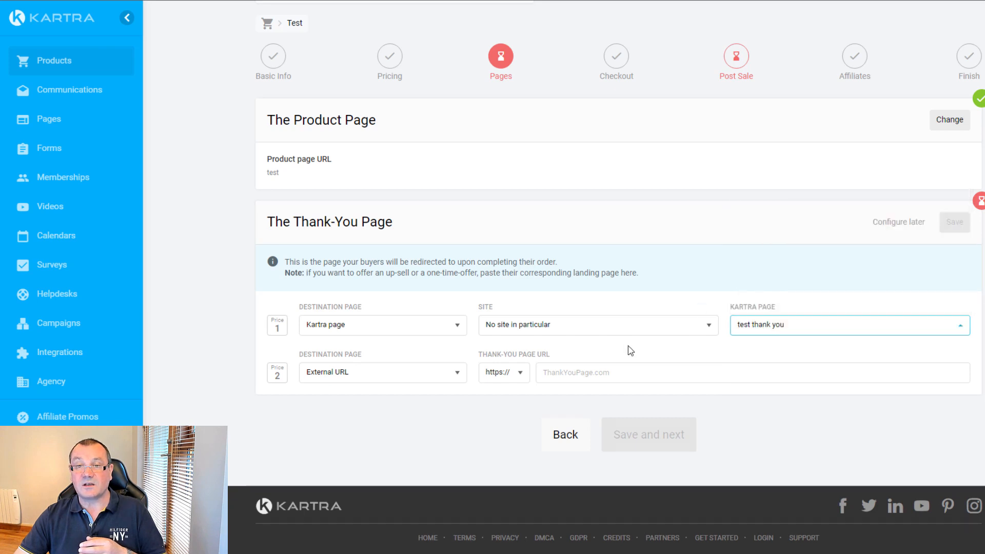
# Set the Price 2 thank-you page to the Kartra page "test thank you" under no site in particular, save, and continue to the checkout setup.
pyautogui.click(386, 375)
pyautogui.click(452, 416)
pyautogui.click(514, 373)
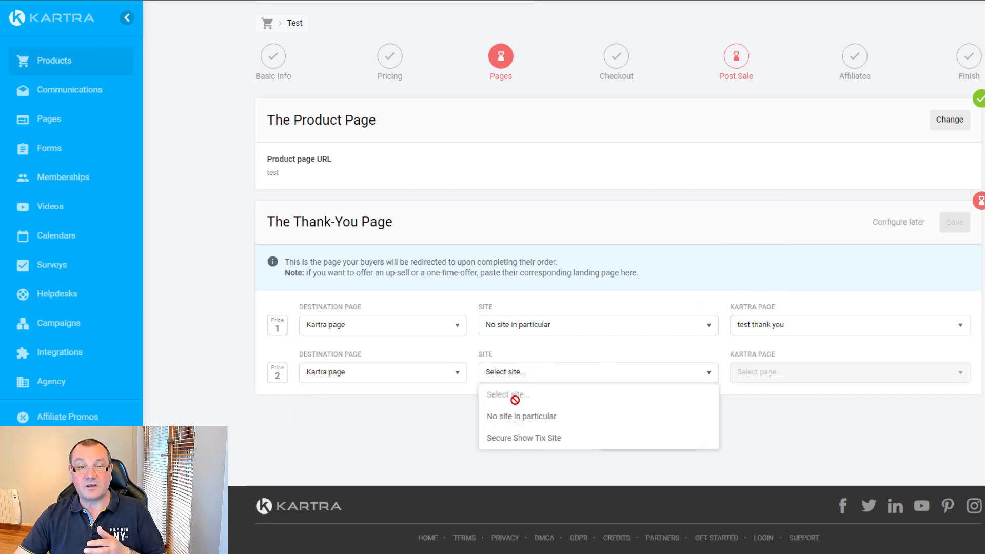
pyautogui.click(520, 420)
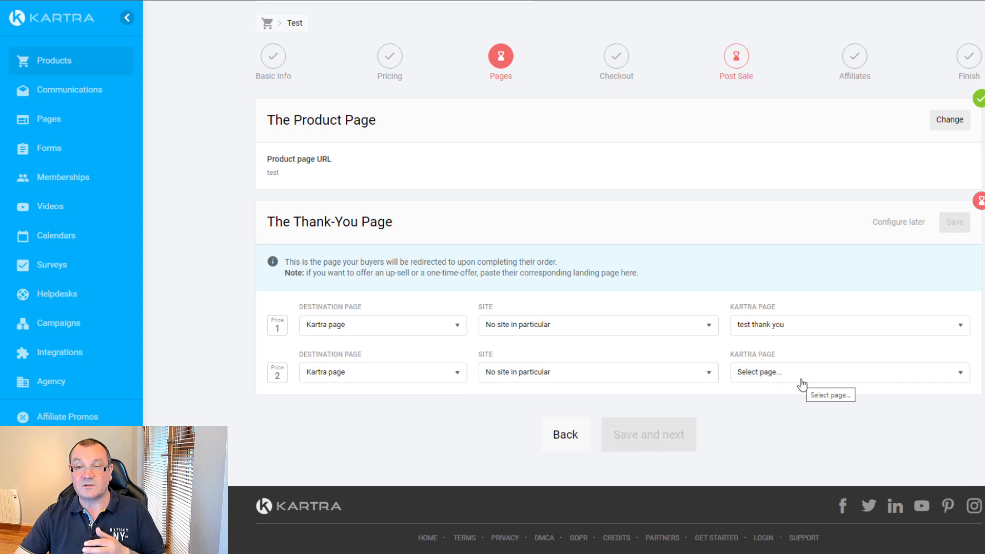
pyautogui.click(801, 379)
pyautogui.scroll(-5, 797, 354)
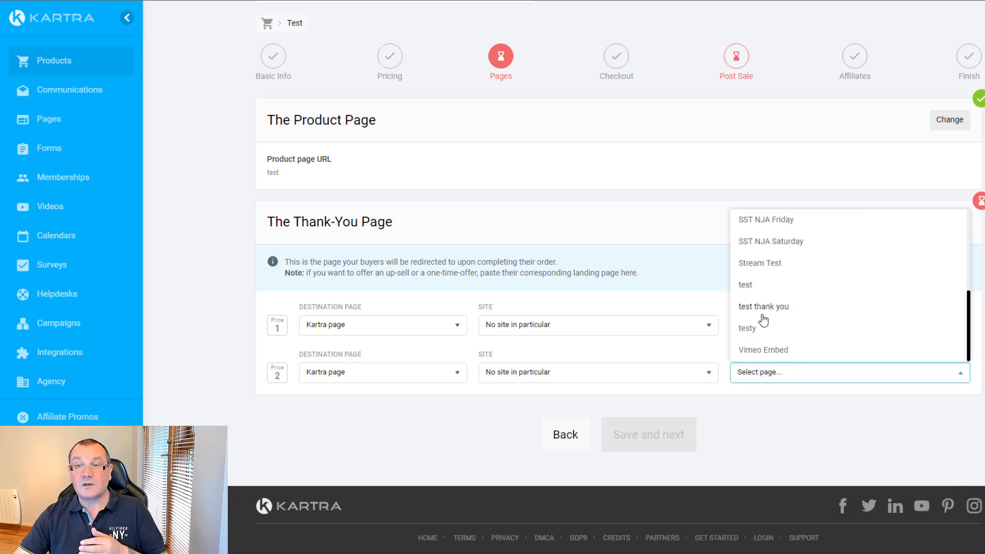
pyautogui.click(763, 310)
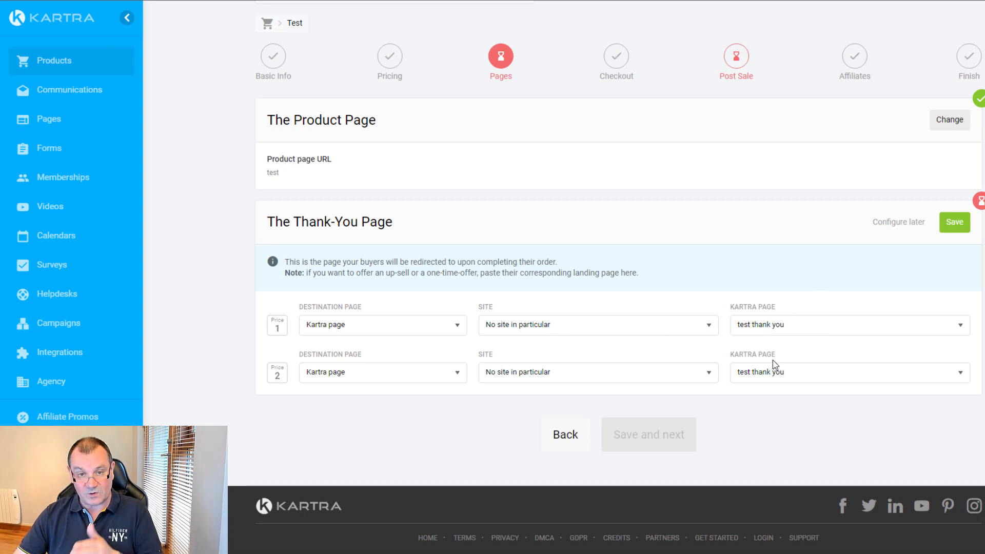
pyautogui.click(954, 224)
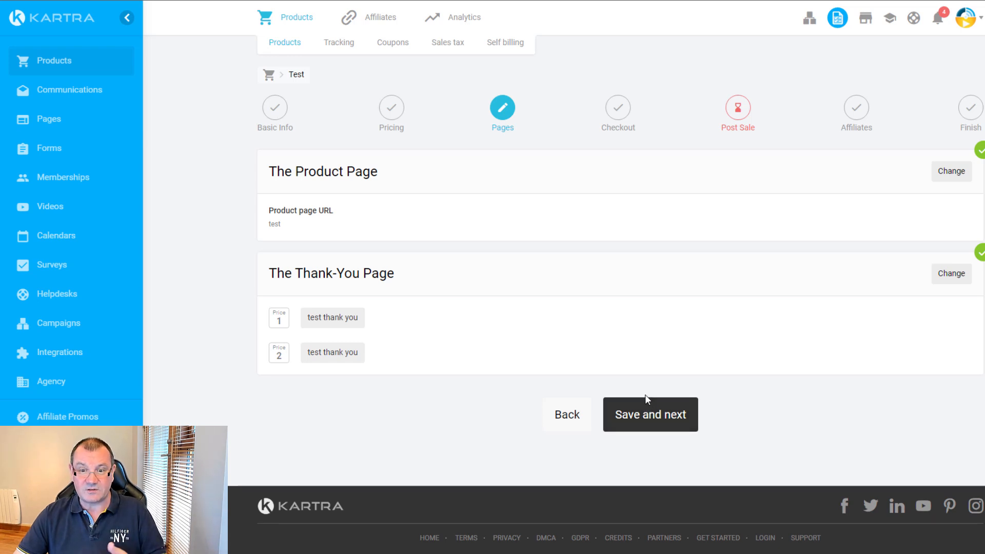
pyautogui.click(653, 422)
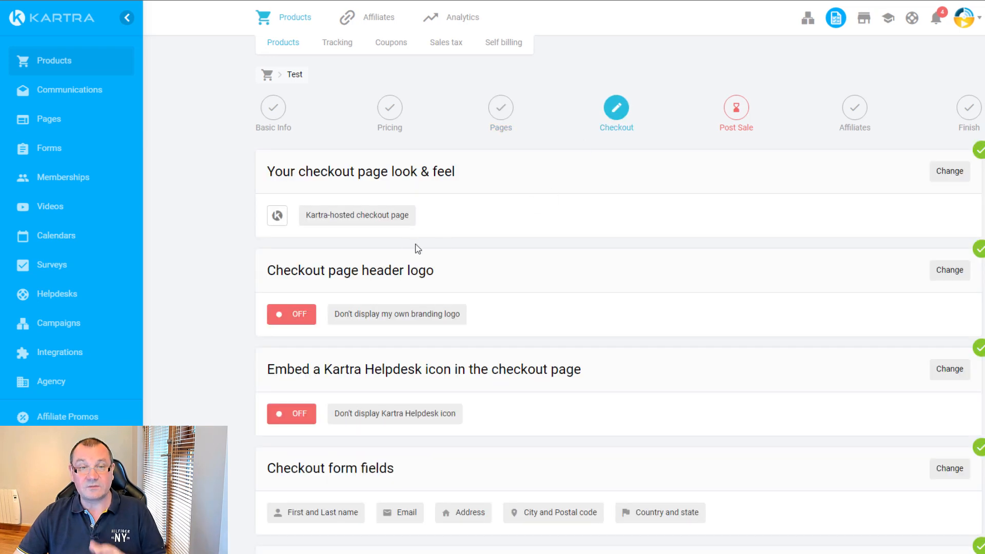
# Preview the overlay pop-up and embedded-form checkout options, and save the look and feel as a Kartra-hosted checkout page.
pyautogui.click(955, 173)
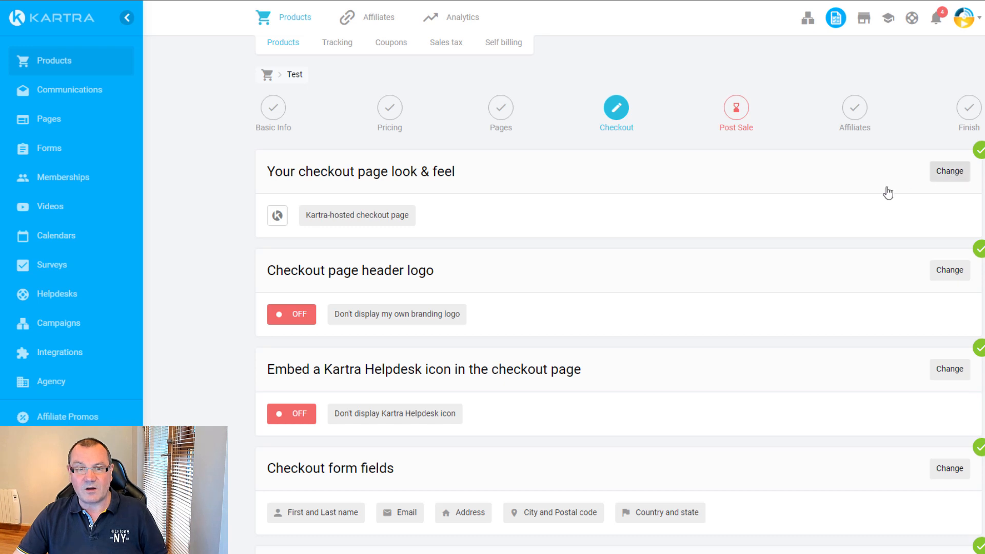
pyautogui.scroll(-1, 414, 247)
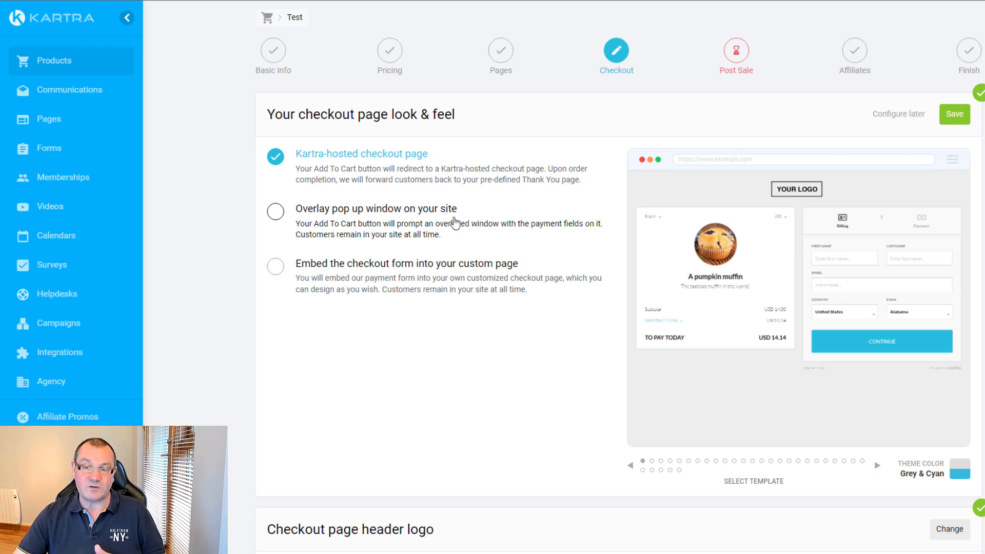
pyautogui.click(492, 216)
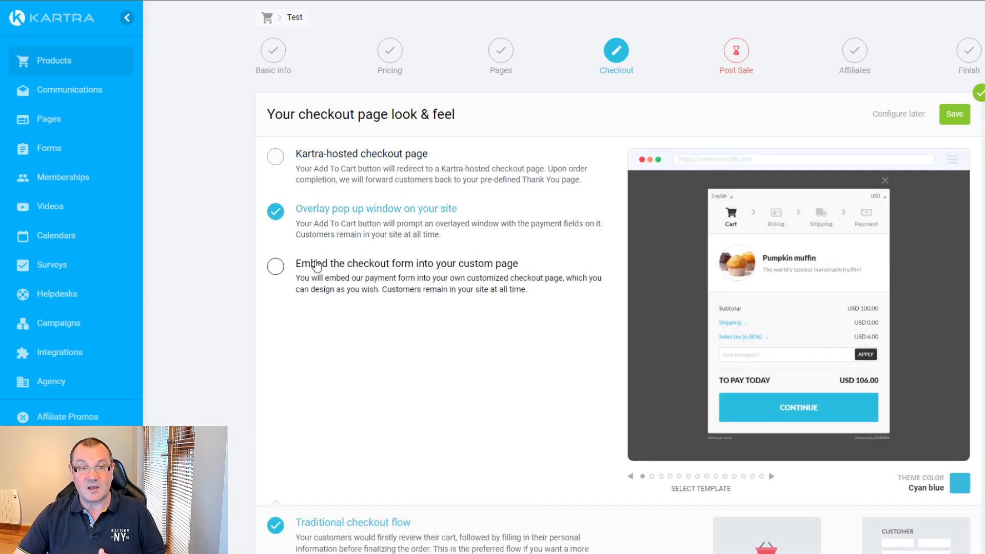
pyautogui.click(318, 264)
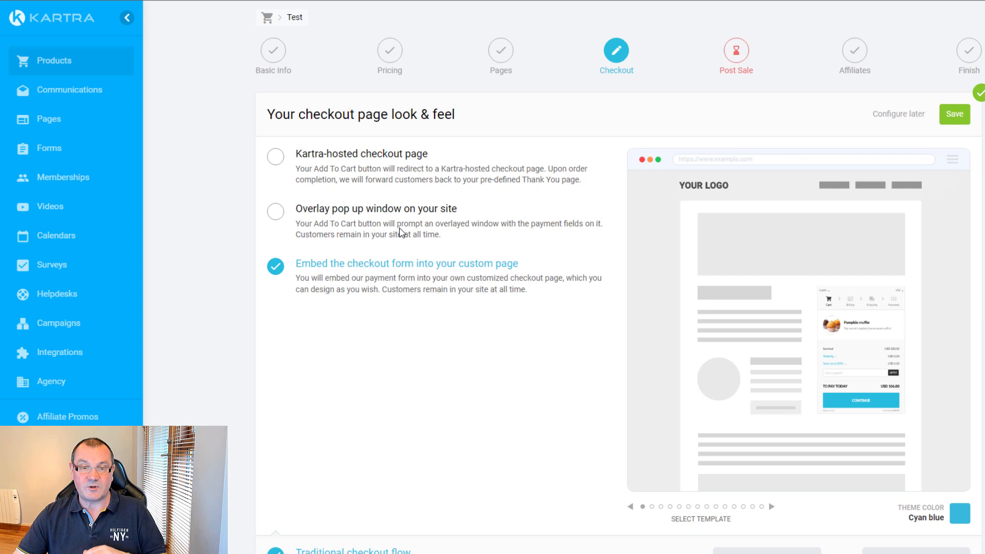
pyautogui.click(391, 157)
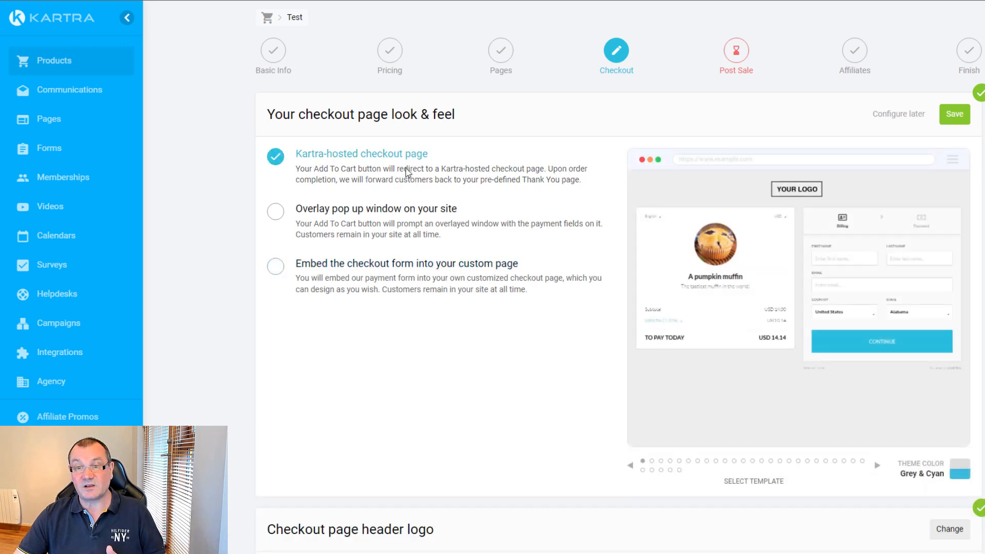
pyautogui.click(331, 215)
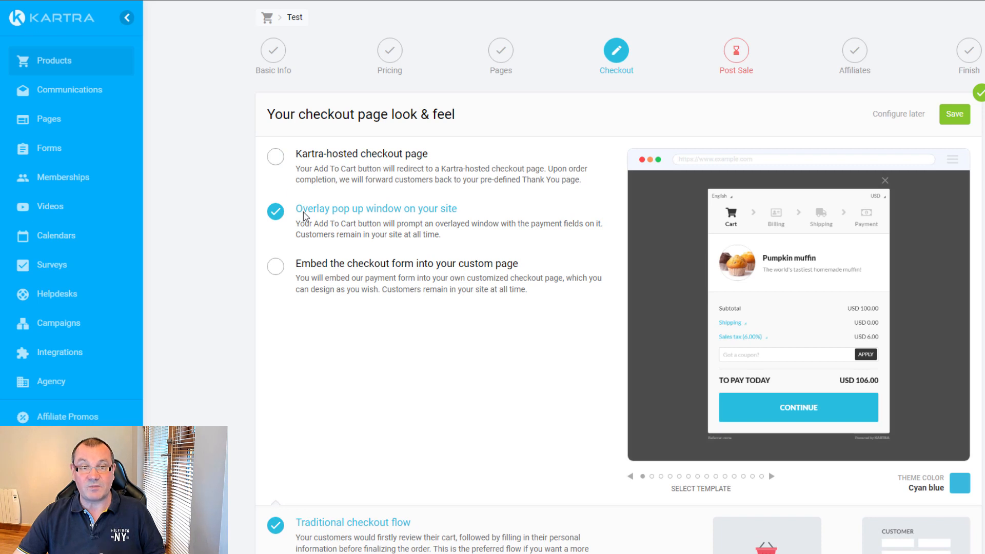
pyautogui.click(302, 154)
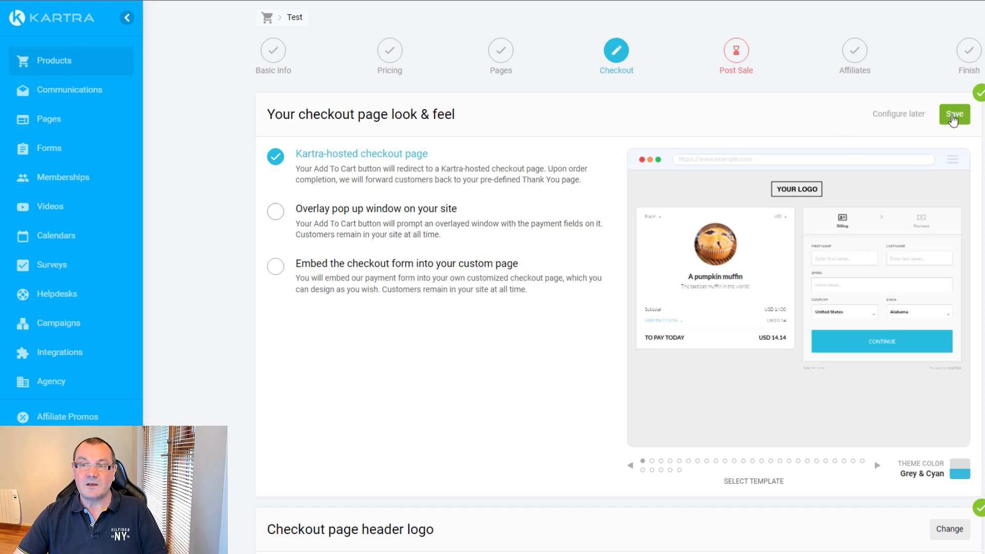
pyautogui.click(953, 117)
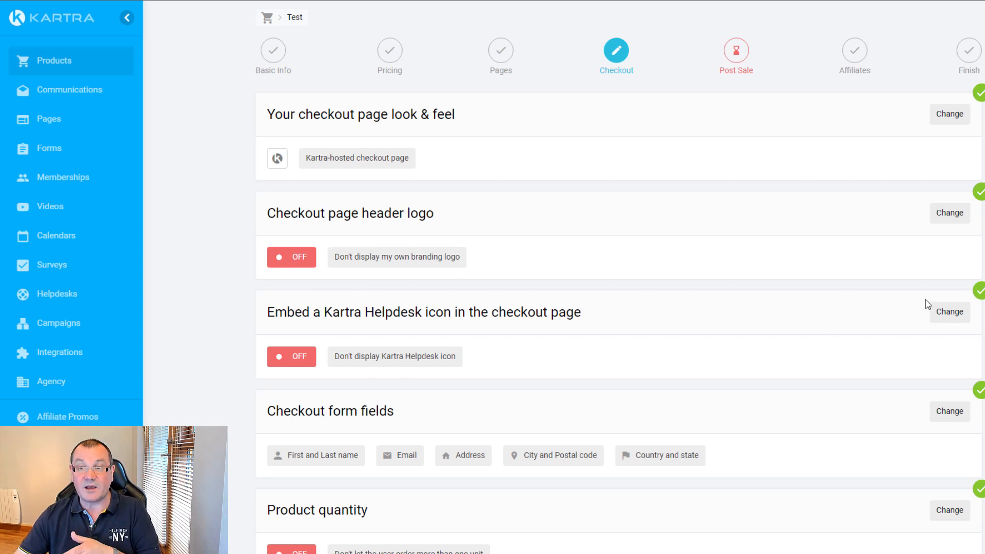
# Preview several Kartra Helpdesk icon styles for the checkout page, and save the setting as "No, no need".
pyautogui.click(939, 316)
pyautogui.scroll(-2, 387, 354)
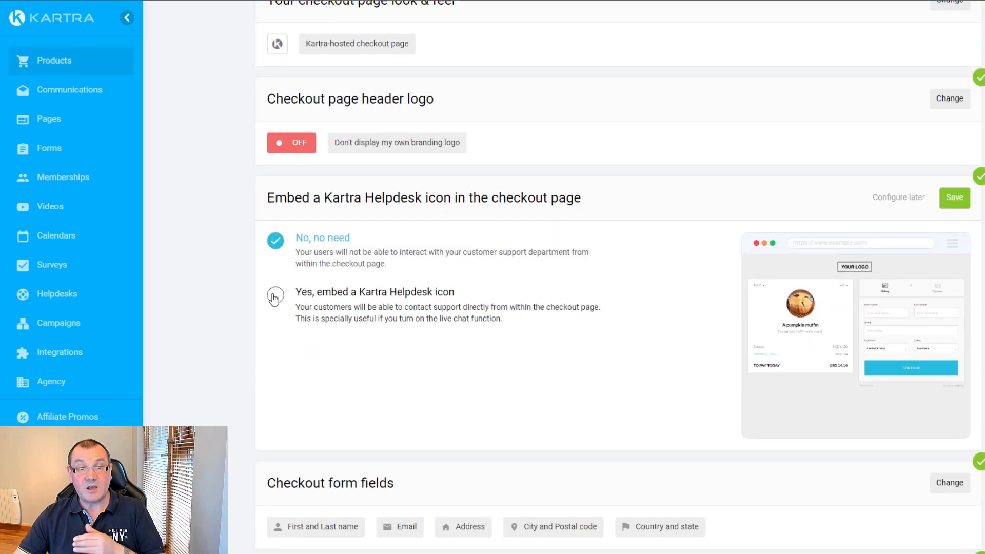
pyautogui.click(275, 298)
pyautogui.scroll(-2, 547, 419)
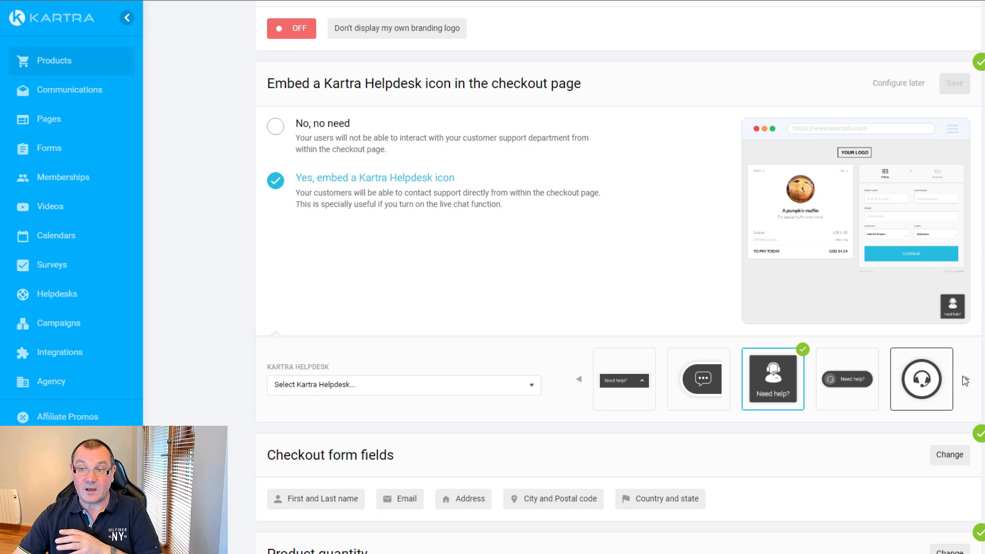
pyautogui.click(966, 381)
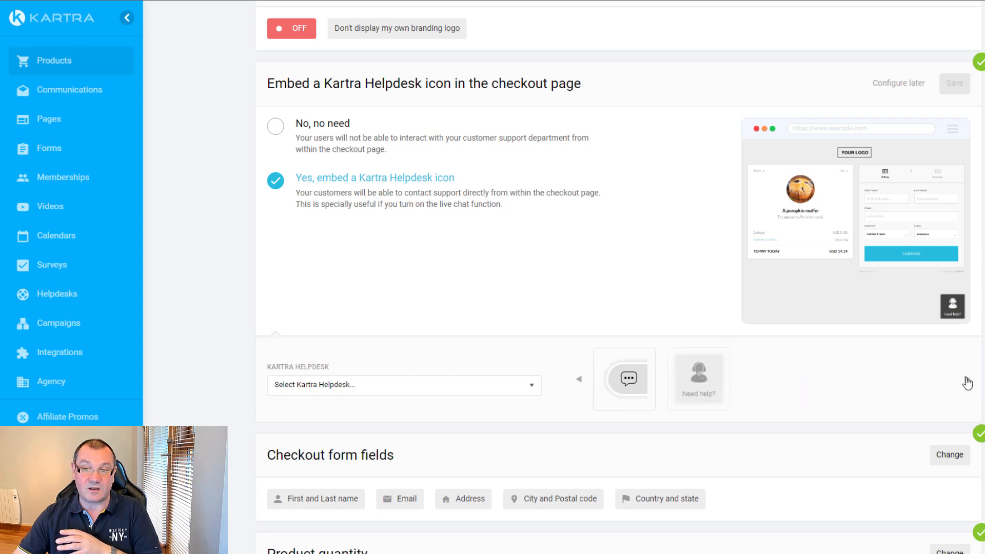
pyautogui.click(798, 389)
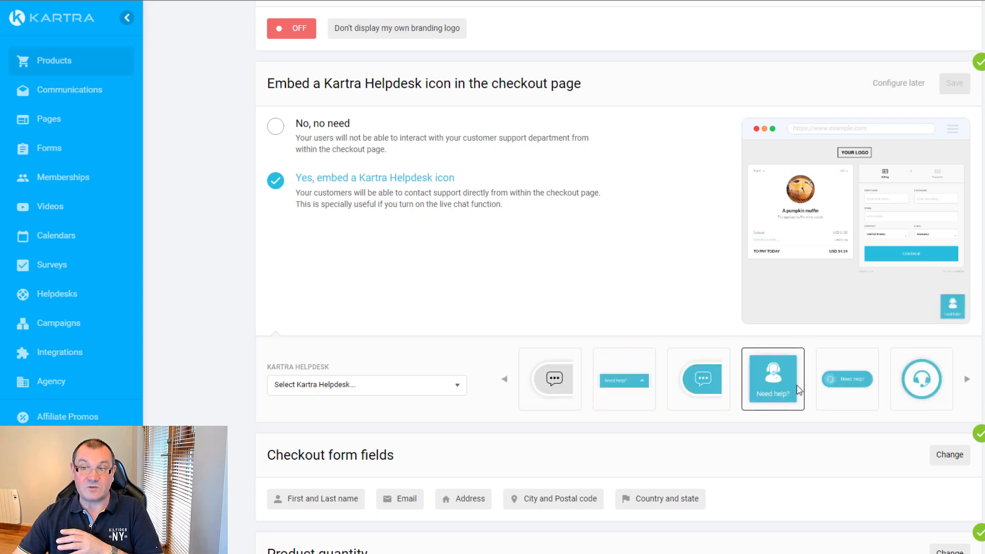
pyautogui.click(559, 382)
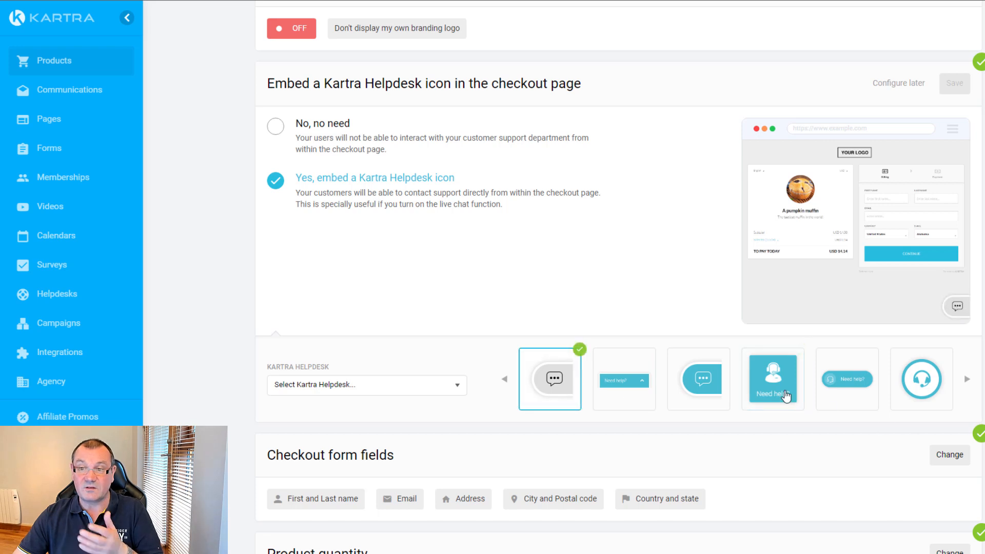
pyautogui.click(507, 379)
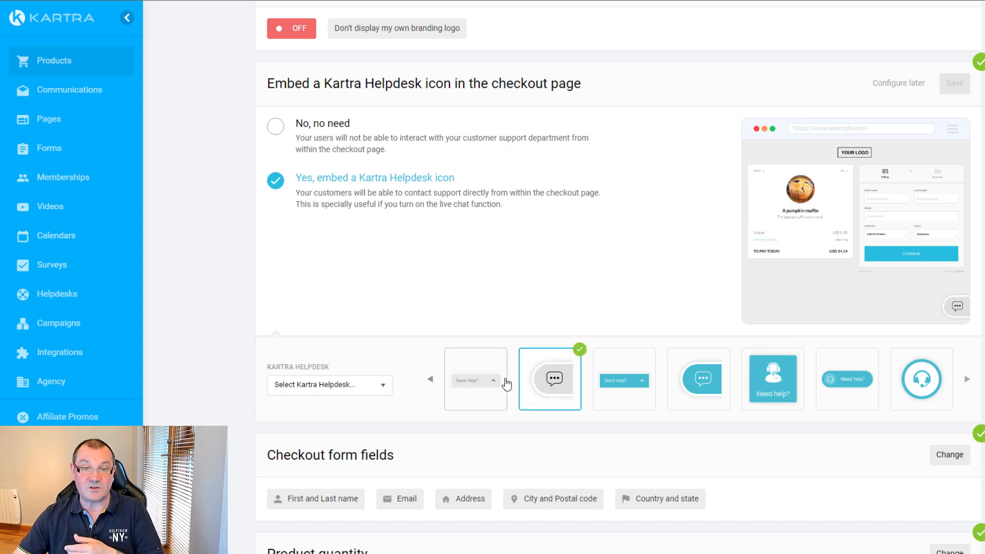
pyautogui.click(431, 379)
pyautogui.click(451, 380)
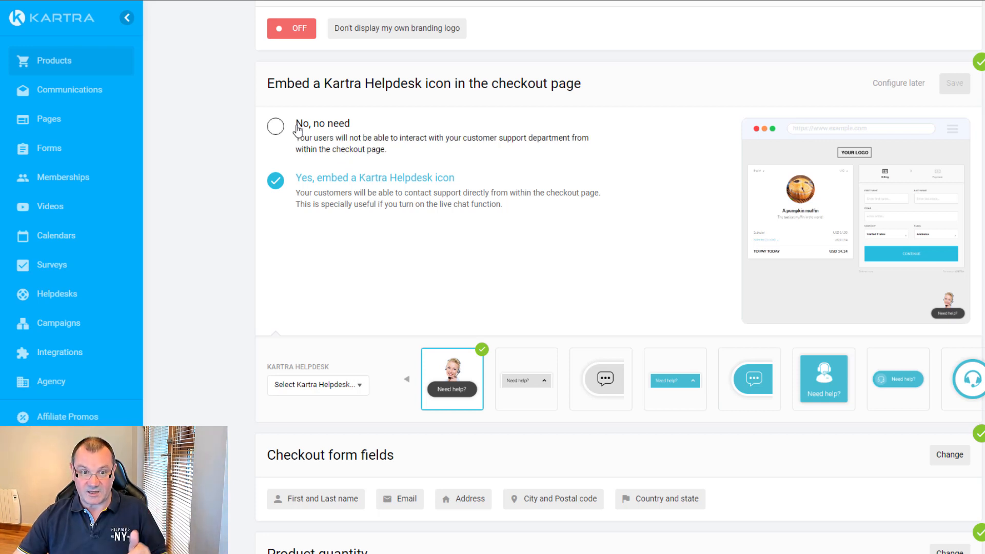
pyautogui.click(276, 127)
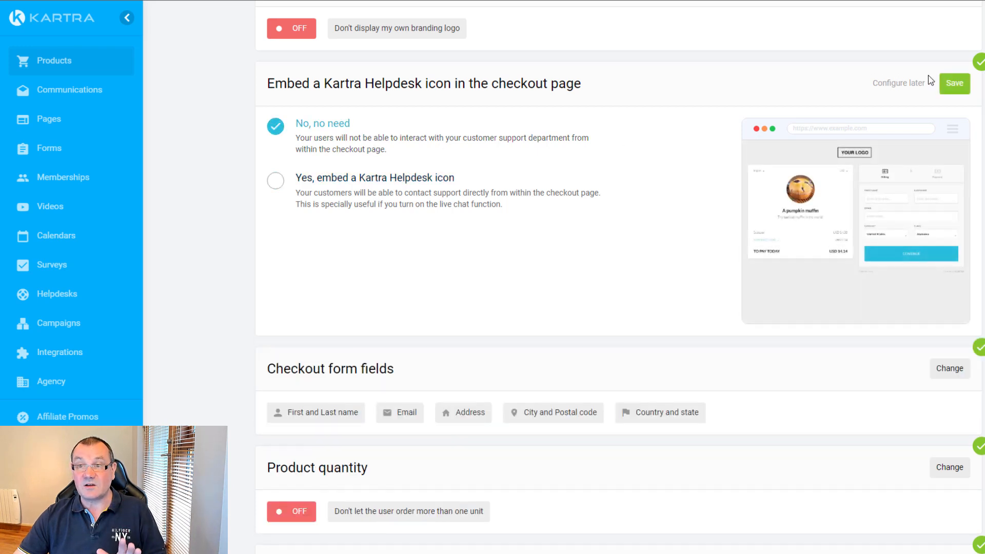
pyautogui.click(954, 84)
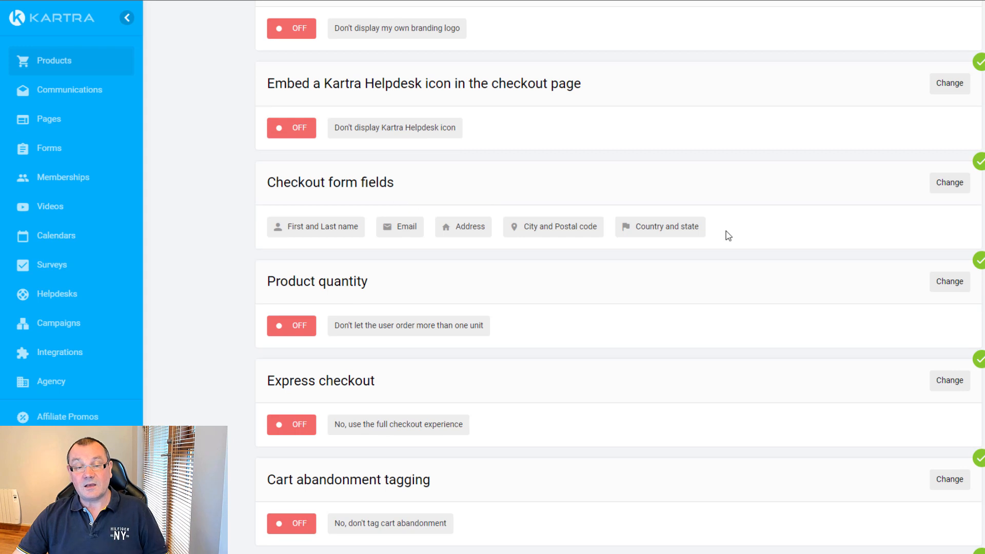
# Open the checkout form fields for editing and browse the existing fields that can be added, without adding any.
pyautogui.moveTo(277, 182); pyautogui.dragTo(432, 186)
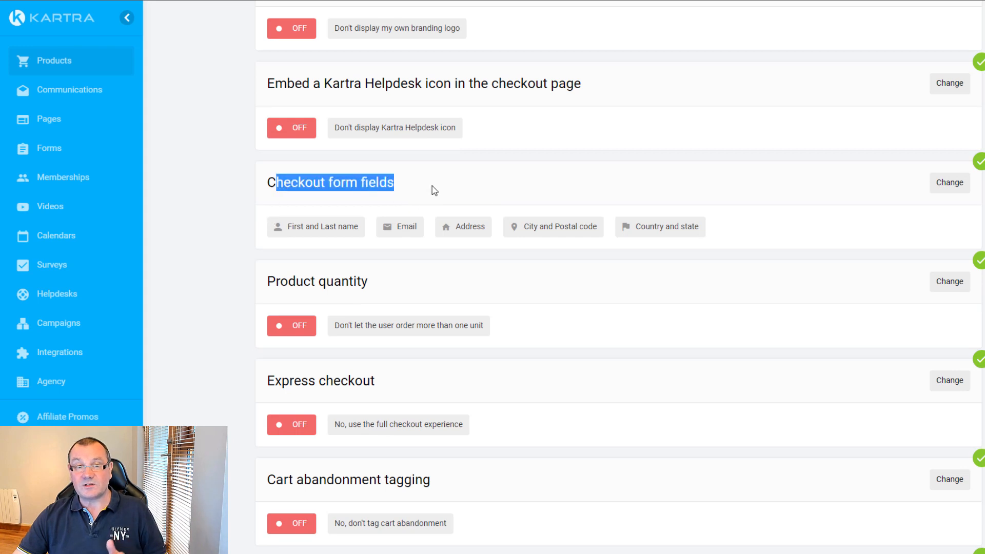
pyautogui.click(950, 185)
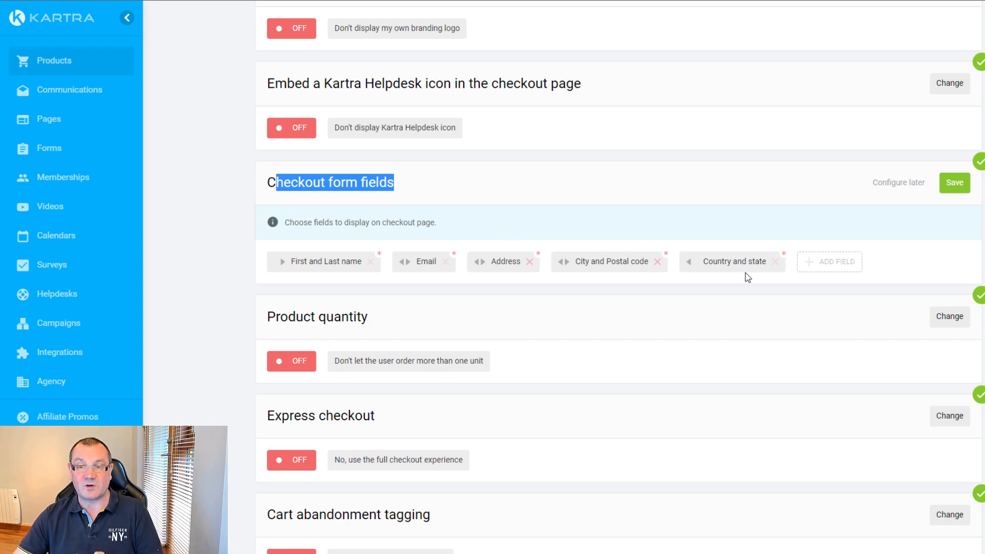
pyautogui.click(828, 275)
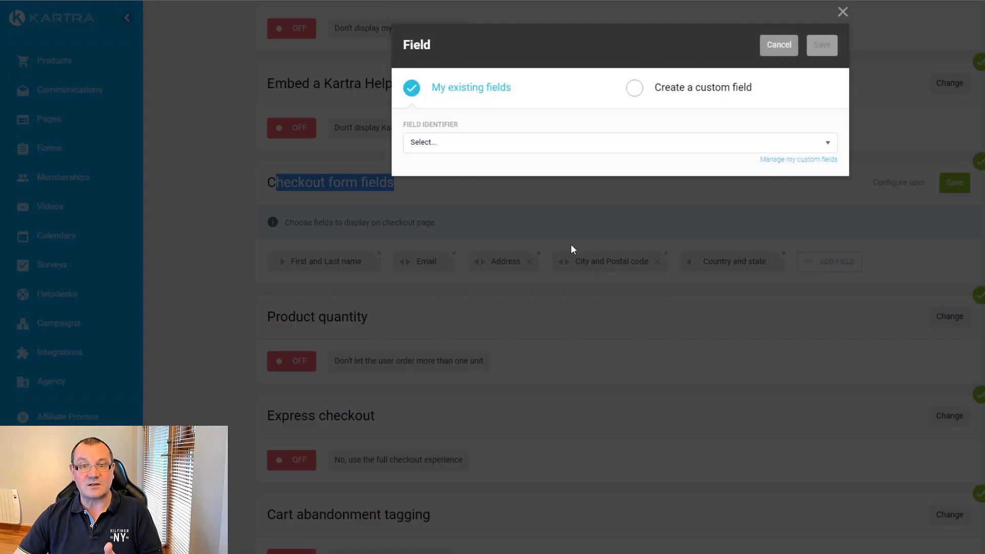
pyautogui.click(481, 146)
pyautogui.scroll(-3, 528, 211)
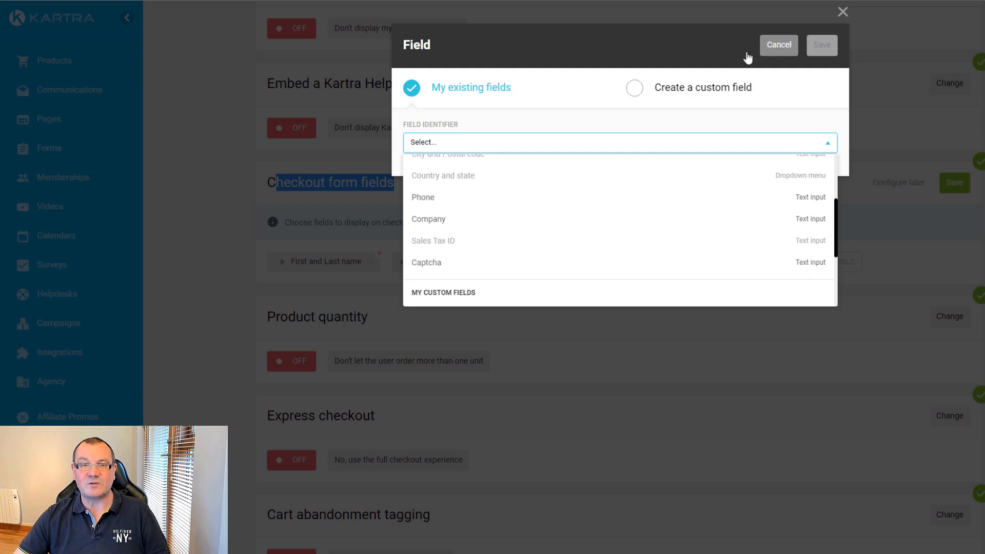
pyautogui.click(778, 45)
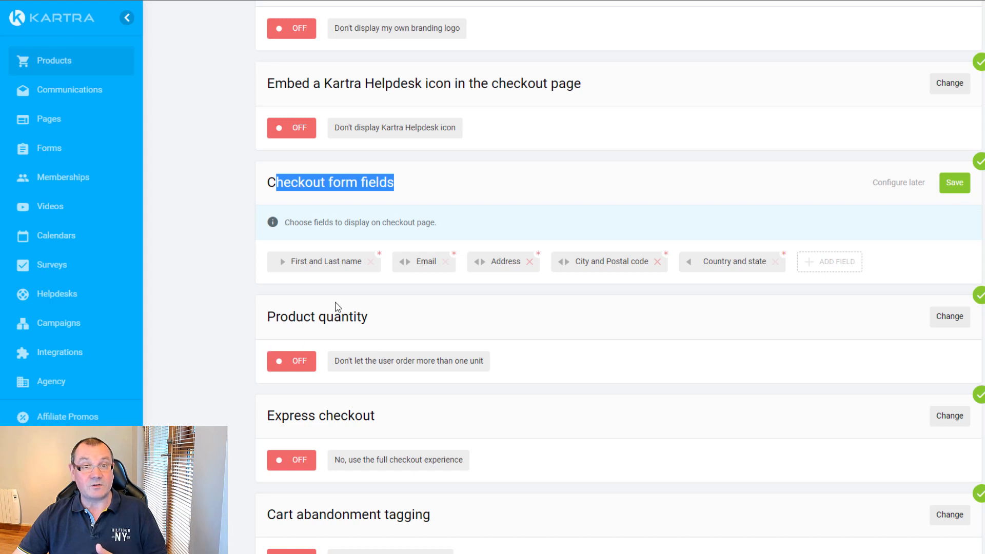
# Preview the product quantity option that lets users order more than one unit, including its minimum and maximum quantity fields.
pyautogui.scroll(-2, 343, 323)
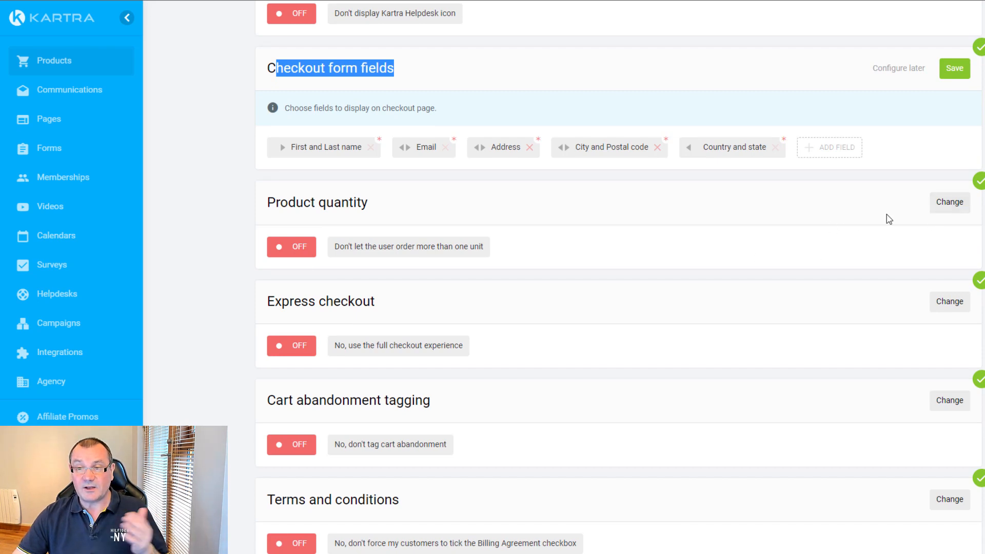
pyautogui.moveTo(266, 209); pyautogui.dragTo(378, 202)
pyautogui.click(948, 202)
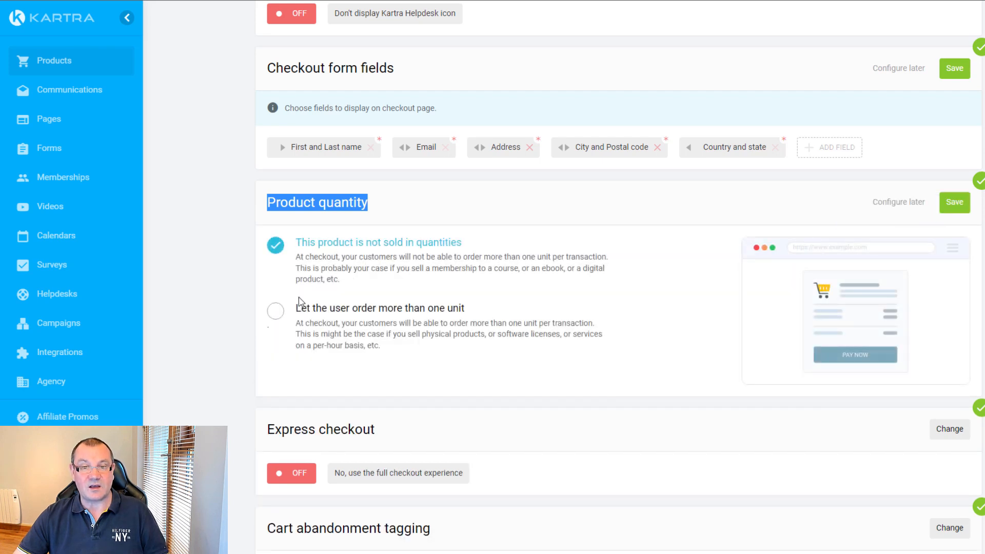
pyautogui.scroll(-1, 340, 317)
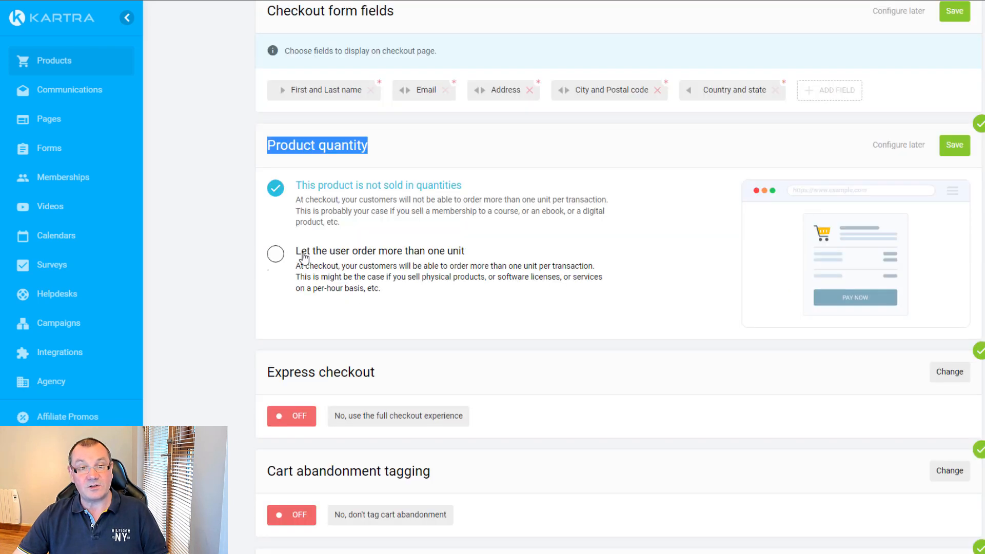
pyautogui.click(396, 256)
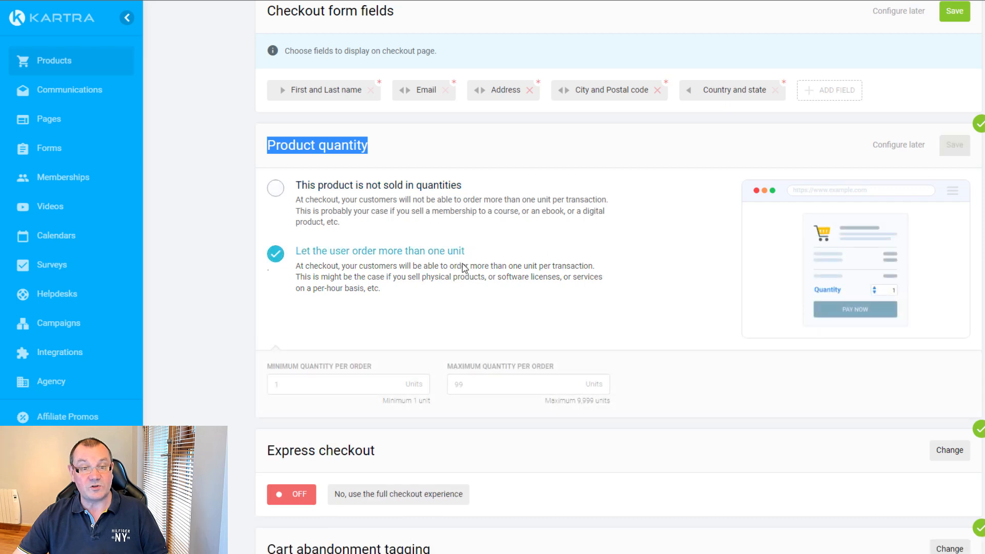
pyautogui.scroll(-2, 288, 337)
pyautogui.click(283, 268)
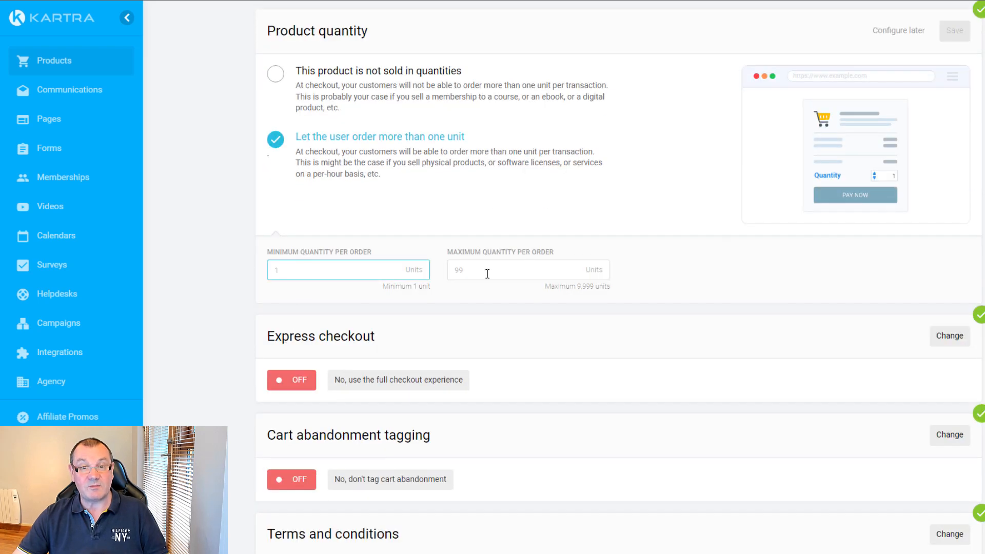
pyautogui.click(472, 272)
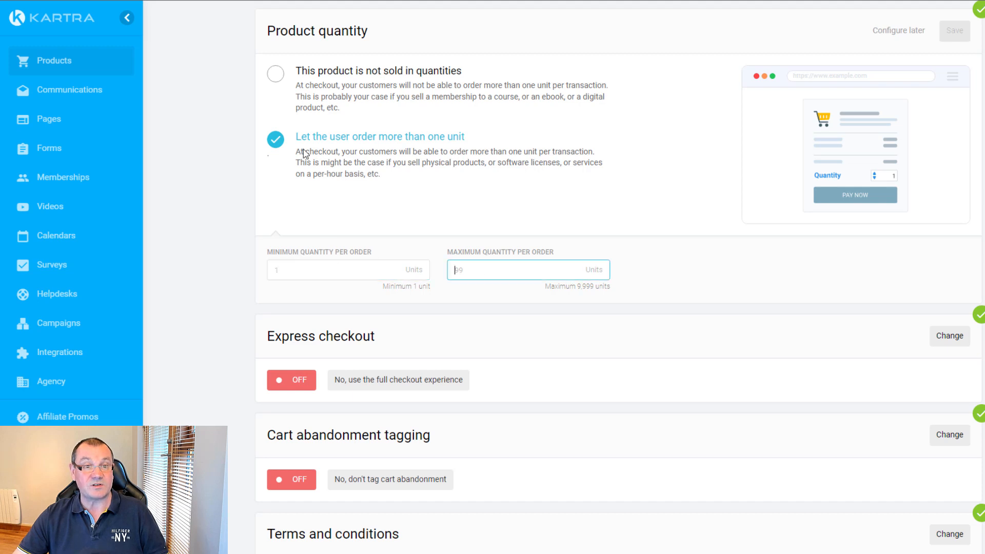
# Compare the two product quantity options again, and save the setting as "This product is not sold in quantities".
pyautogui.click(280, 80)
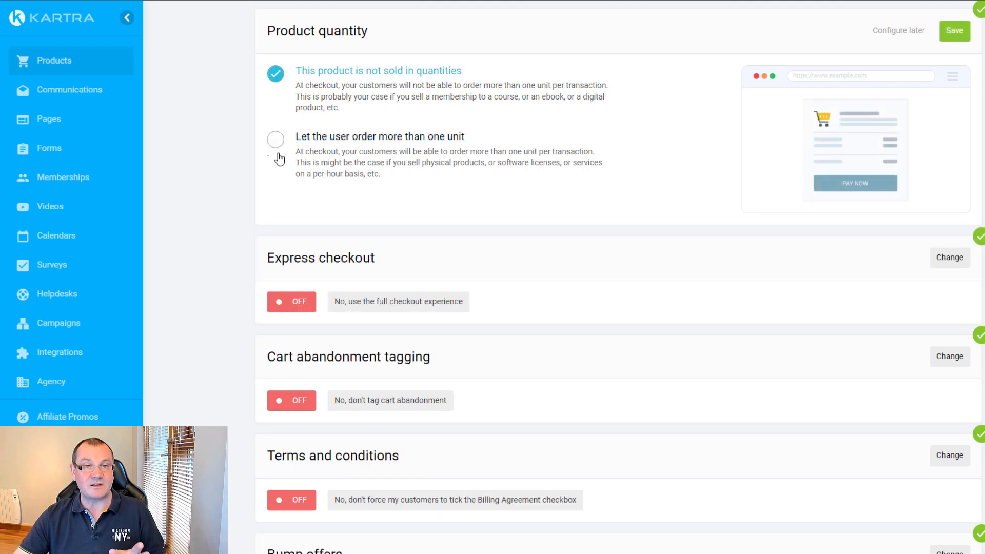
pyautogui.click(278, 149)
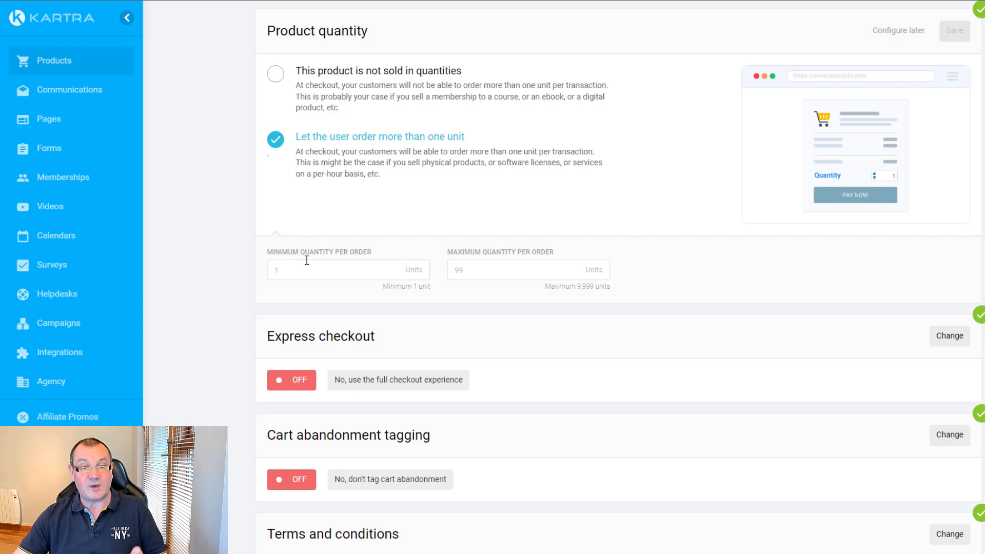
pyautogui.click(353, 277)
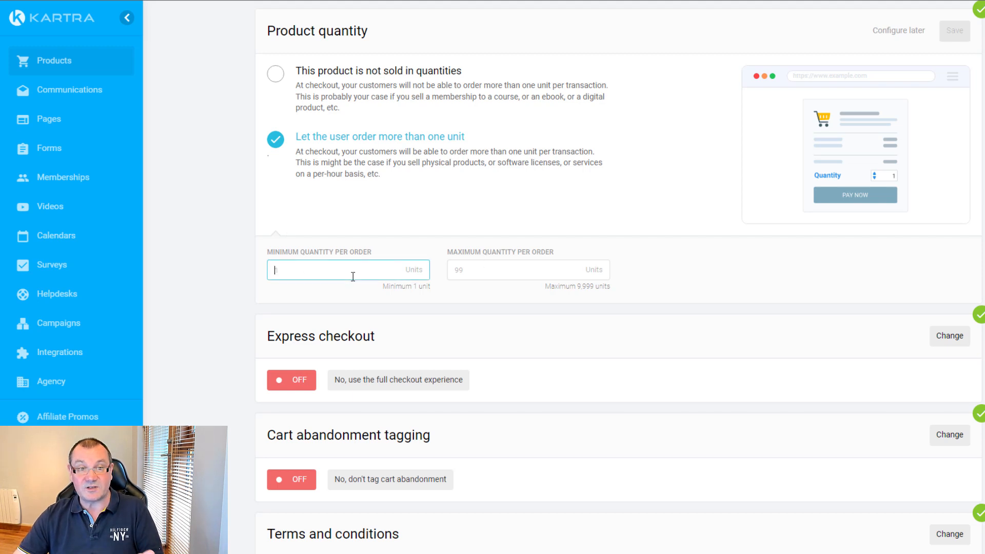
pyautogui.click(515, 268)
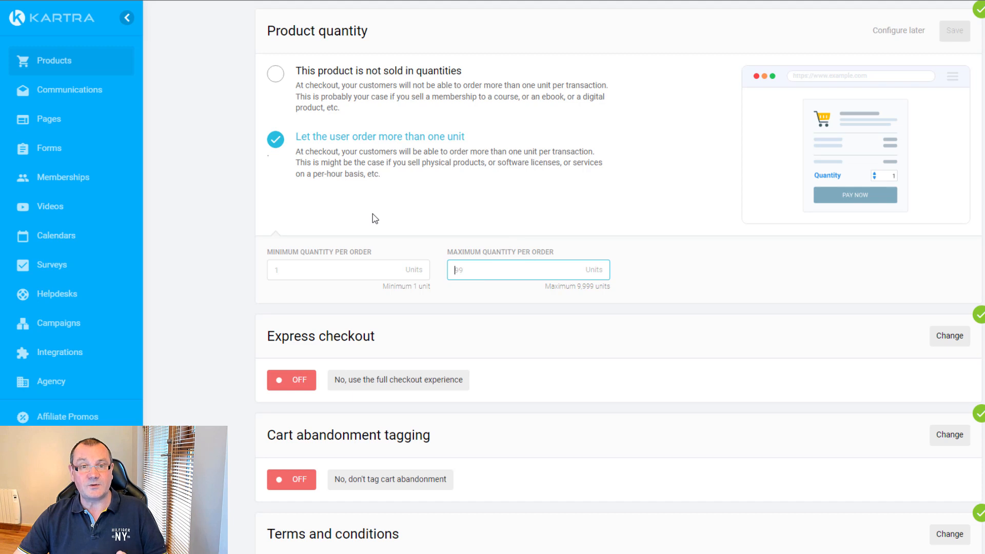
pyautogui.scroll(1, 375, 219)
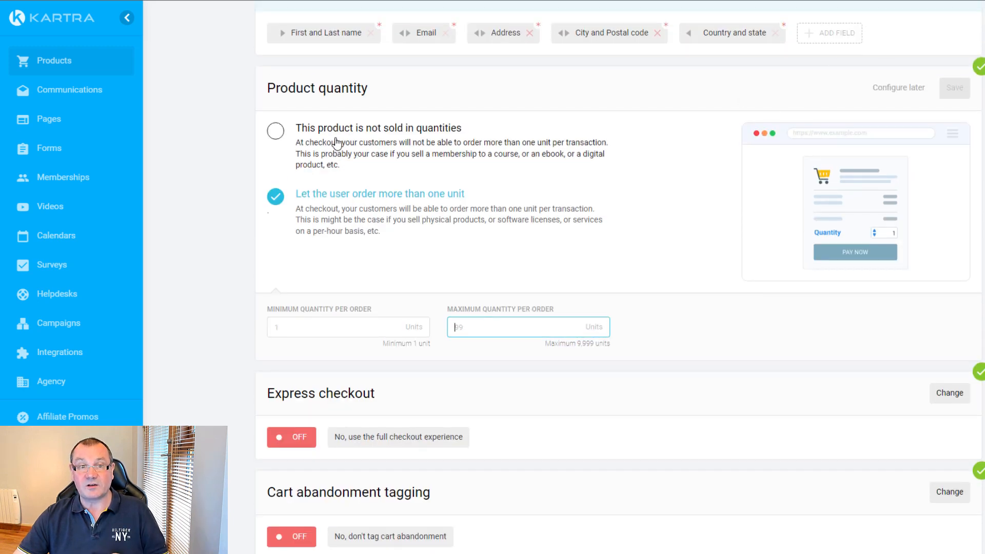
pyautogui.click(414, 172)
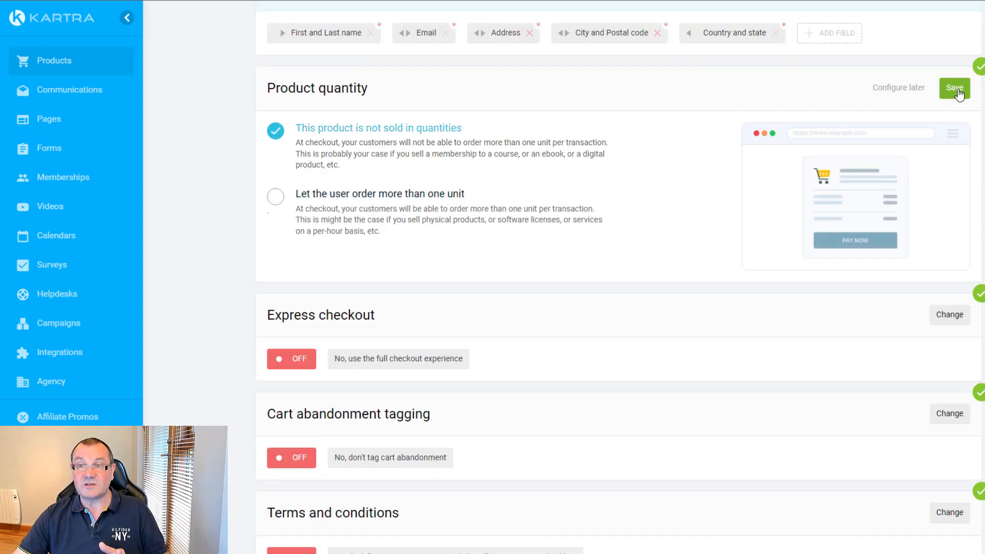
pyautogui.click(956, 89)
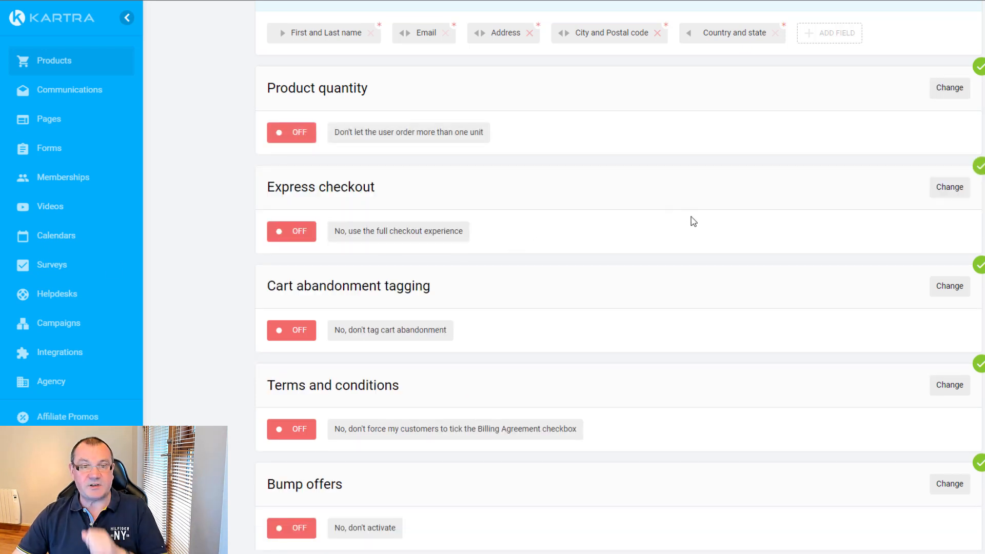
# Preview one-click confirmation for express checkout, and save the setting as "No, use the full checkout experience".
pyautogui.click(950, 187)
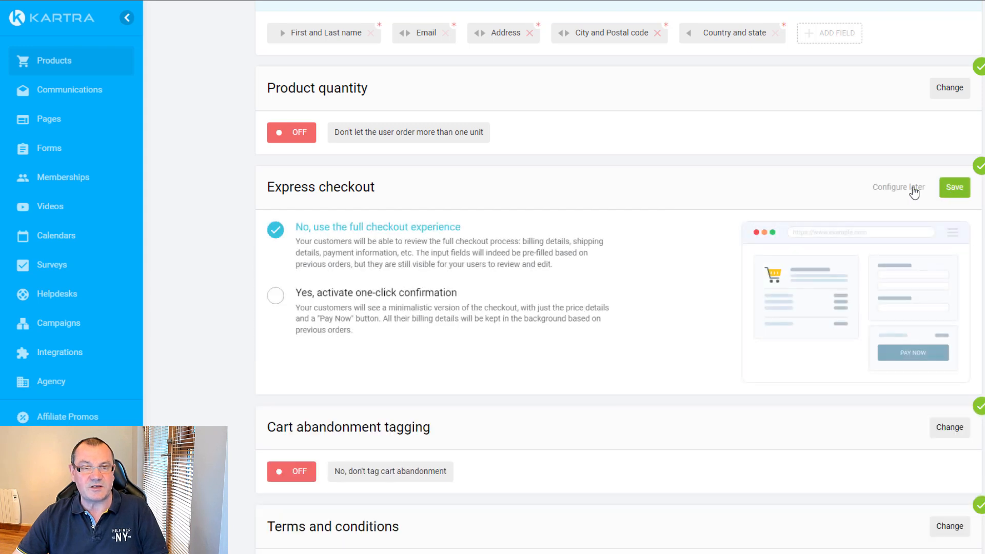
pyautogui.click(379, 294)
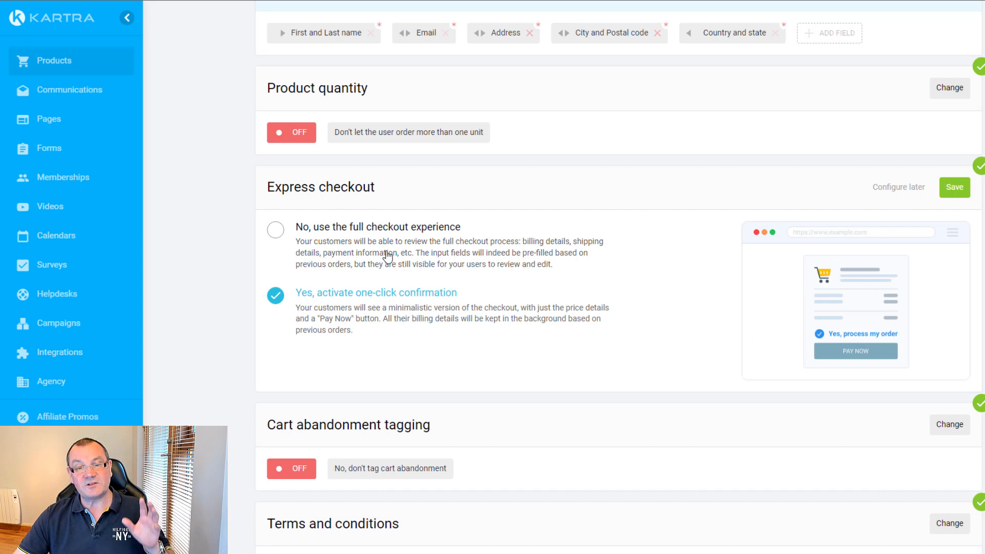
pyautogui.click(382, 227)
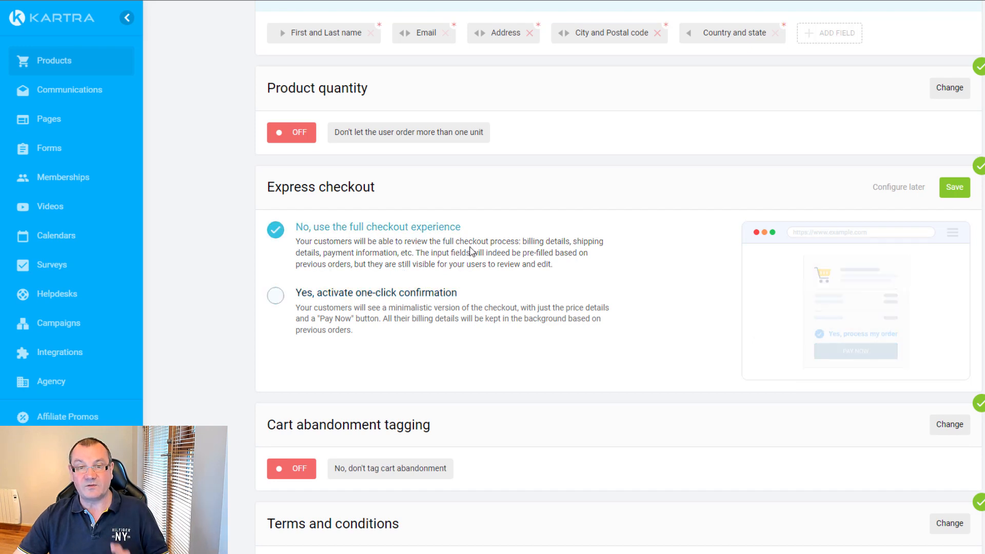
pyautogui.click(376, 294)
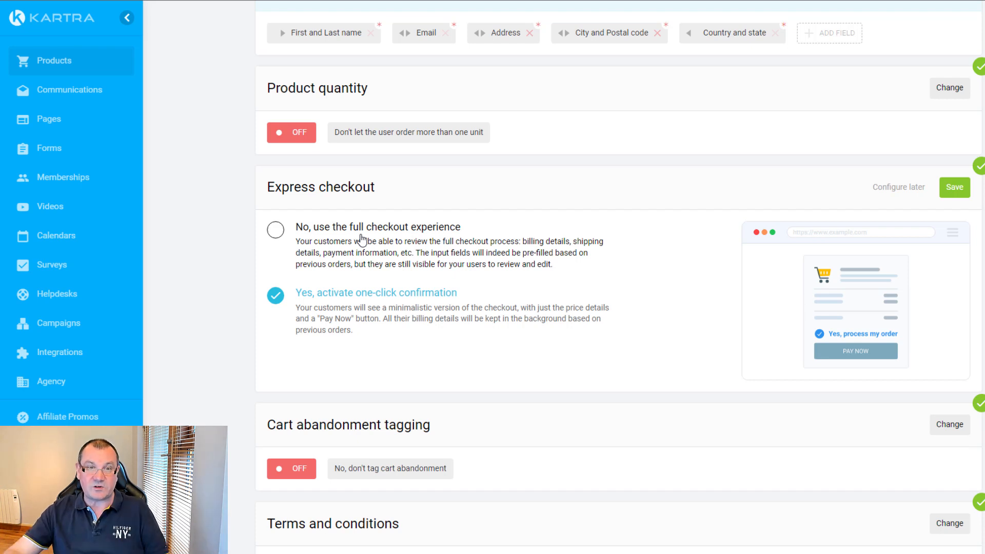
pyautogui.click(346, 236)
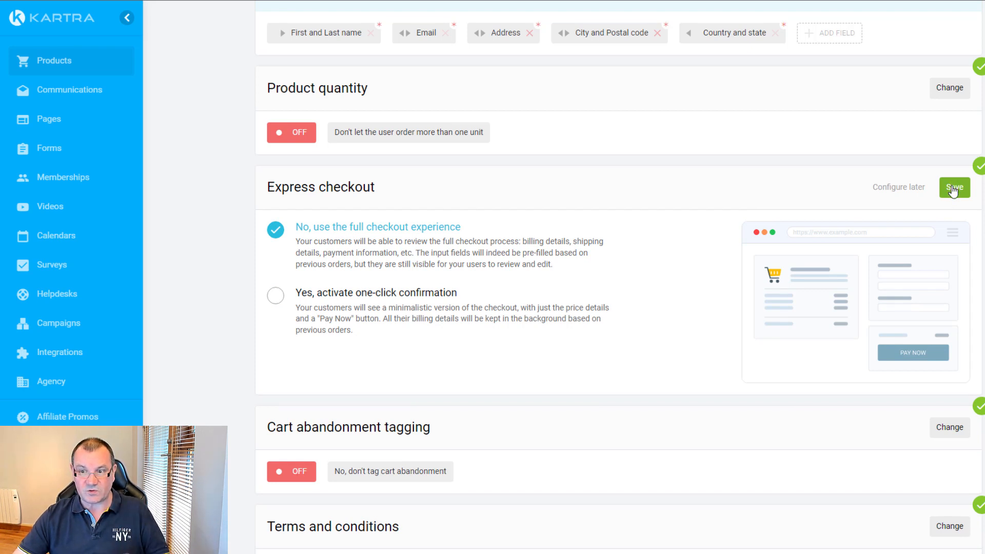
pyautogui.click(953, 191)
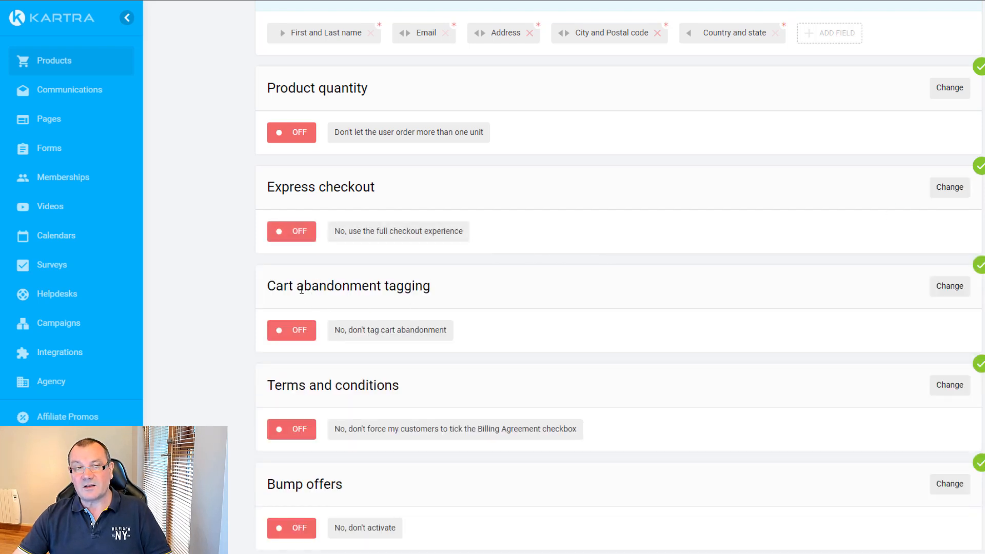
# Change cart abandonment tagging to "Yes, tag them if they leave".
pyautogui.moveTo(266, 290); pyautogui.dragTo(440, 295)
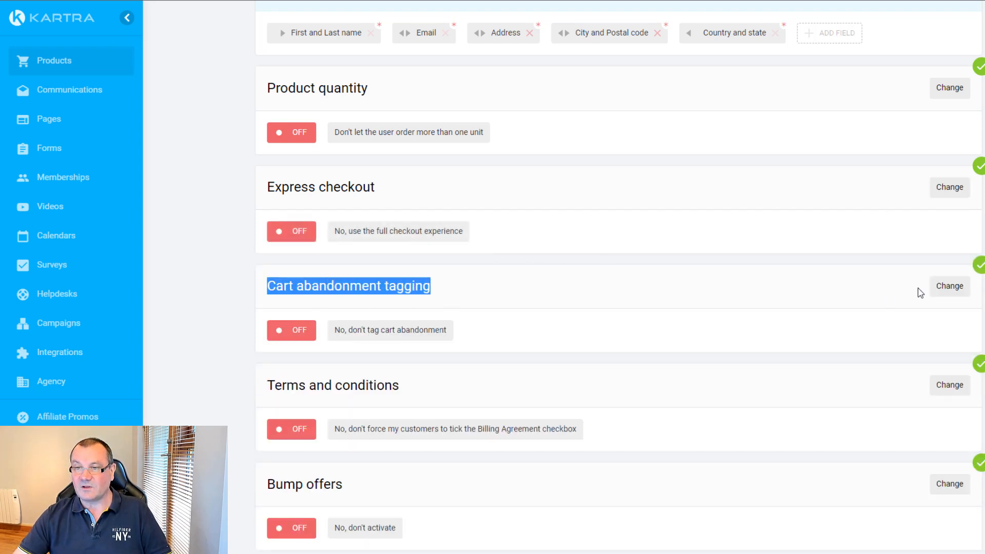
pyautogui.click(949, 292)
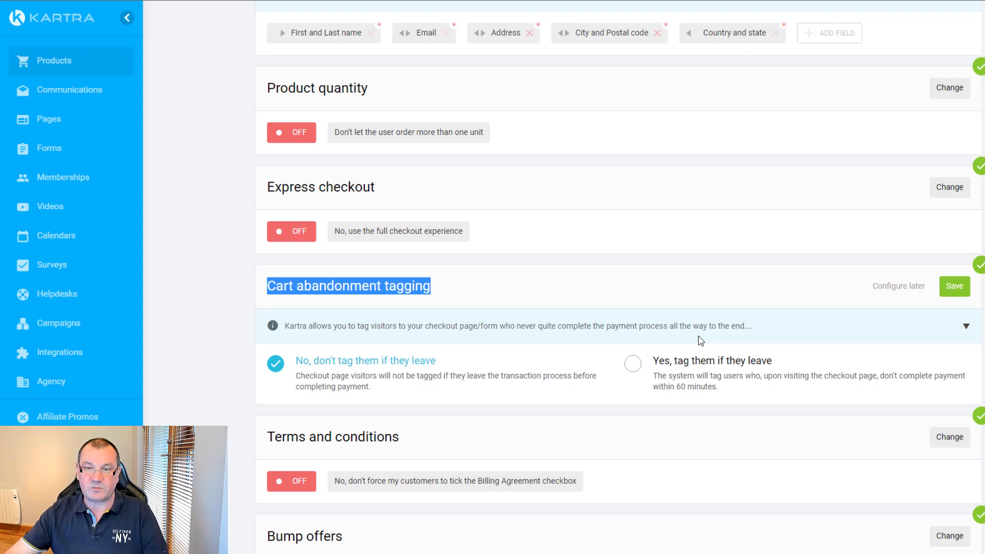
pyautogui.click(634, 364)
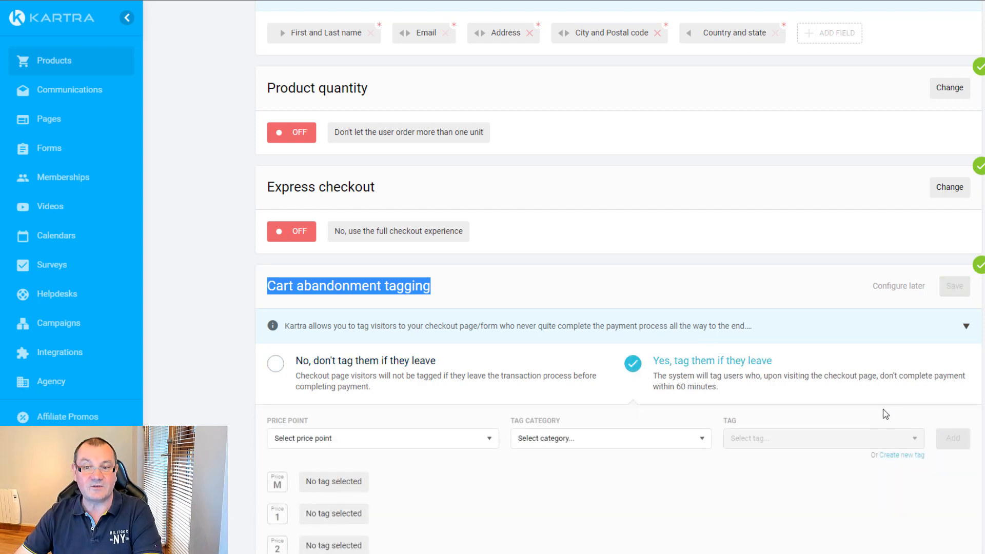
# Start a new tag for cart abandonment and name it "Test Abandoned".
pyautogui.click(907, 457)
pyautogui.click(523, 104)
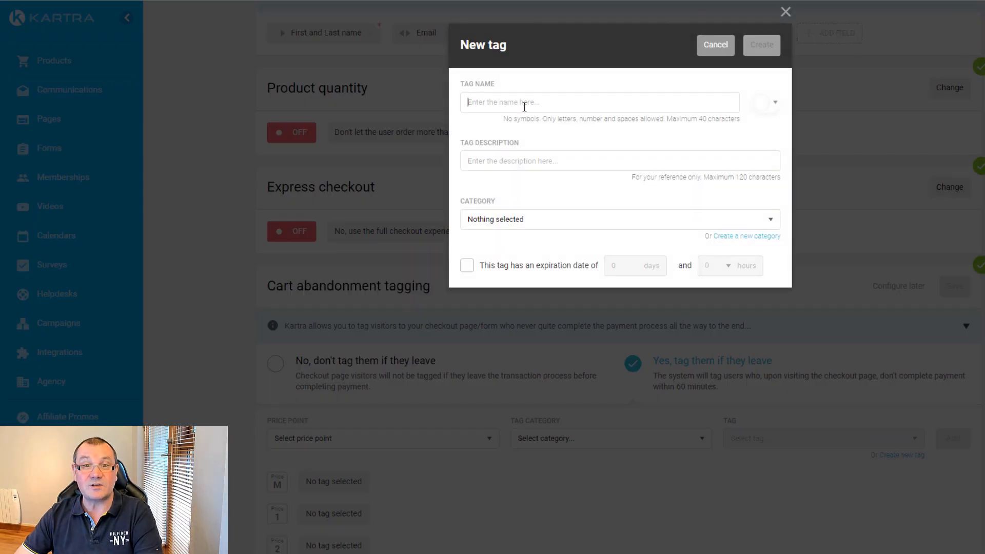
pyautogui.write('Test ')
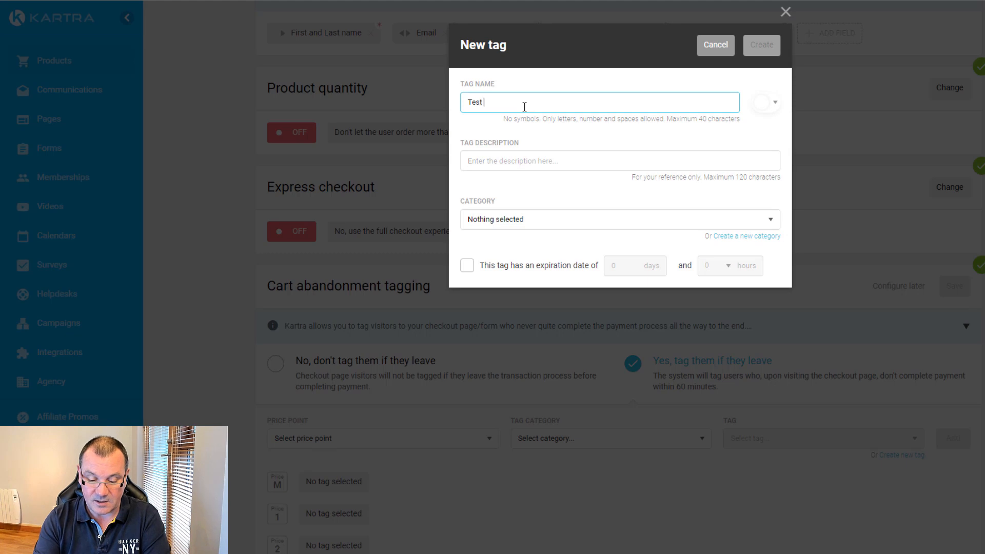
pyautogui.write('Aban')
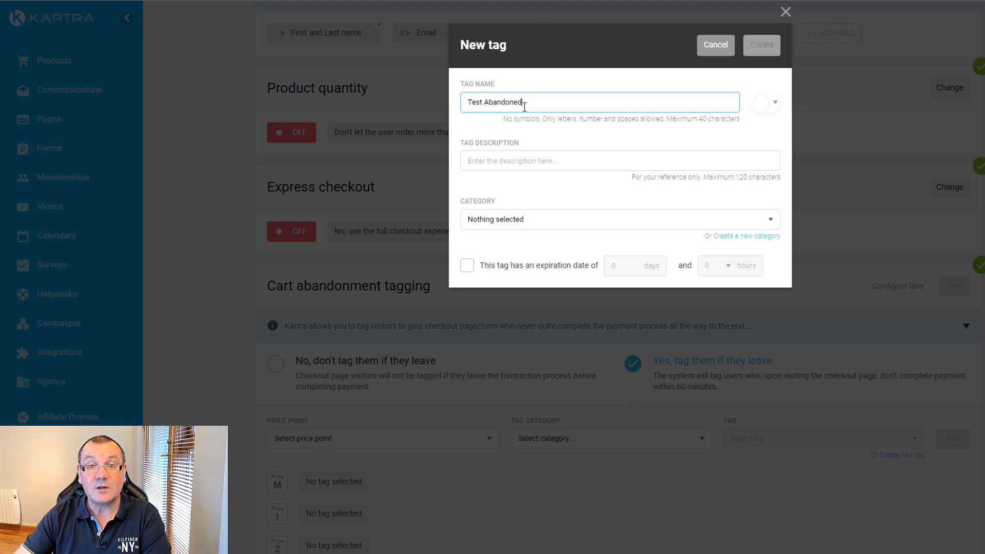
pyautogui.write('doned')
# Copy the tag name "Test Abandoned" into the description, assign "No category in particular", and create the tag.
pyautogui.hotkey('ctrl', 'a')
pyautogui.hotkey('ctrl', 'c')
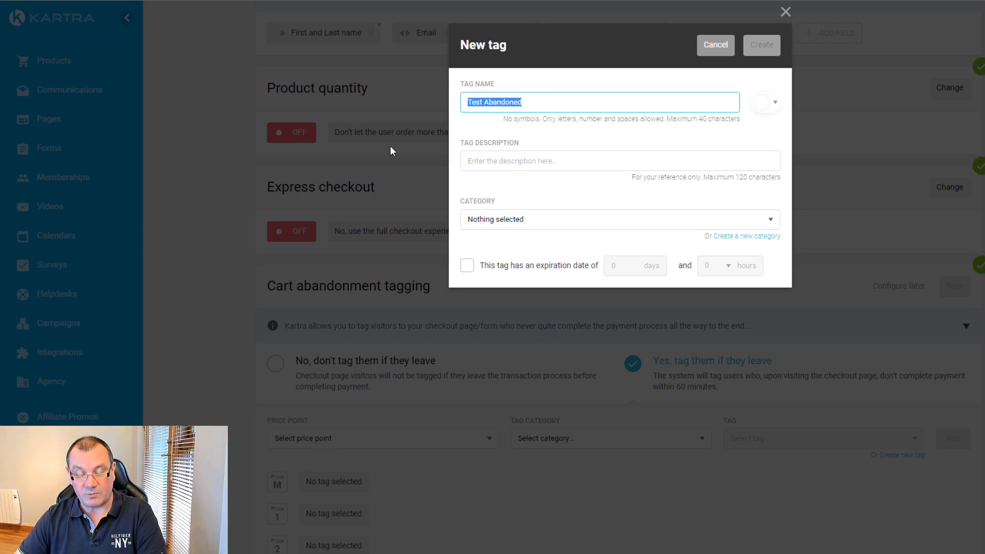
pyautogui.click(501, 160)
pyautogui.hotkey('ctrl', 'v')
pyautogui.click(528, 222)
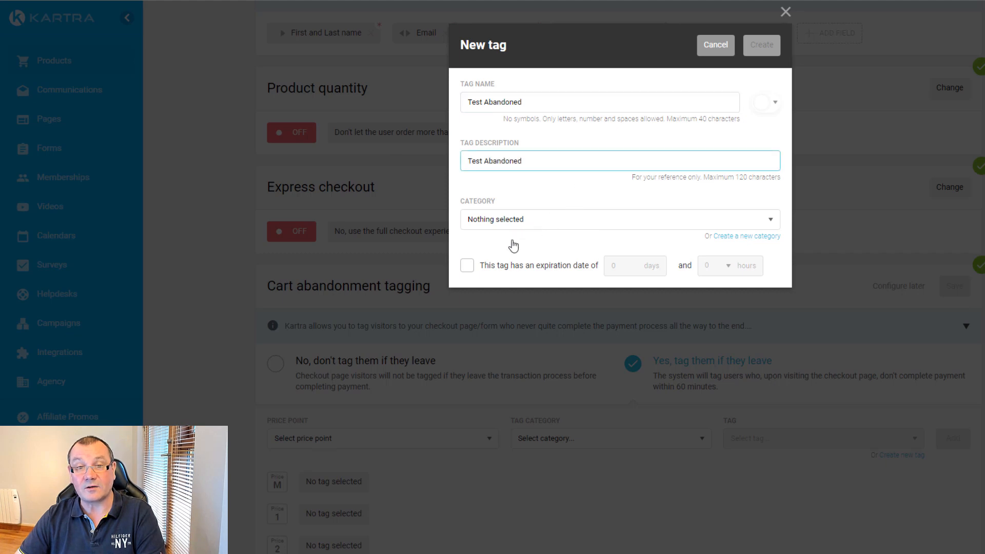
pyautogui.click(533, 247)
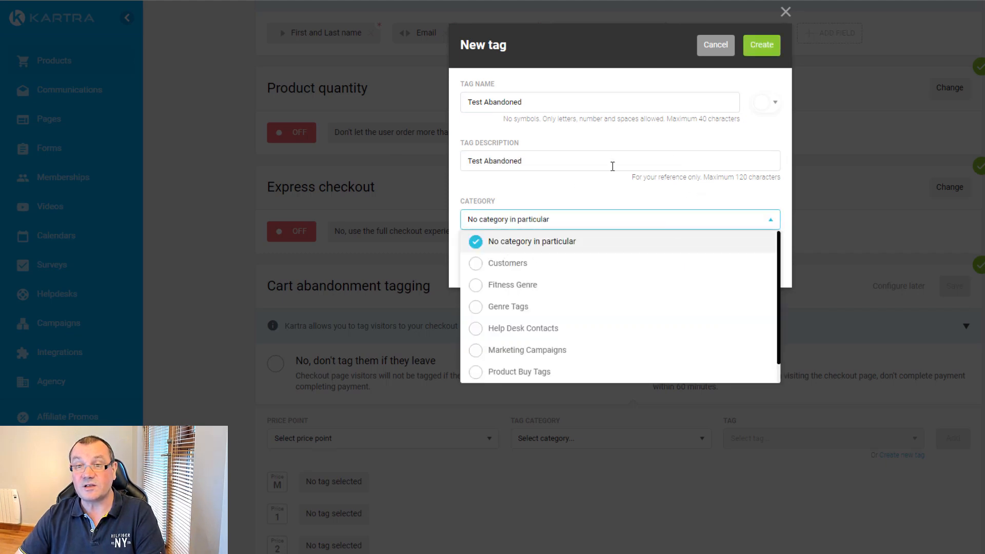
pyautogui.click(659, 144)
pyautogui.click(759, 48)
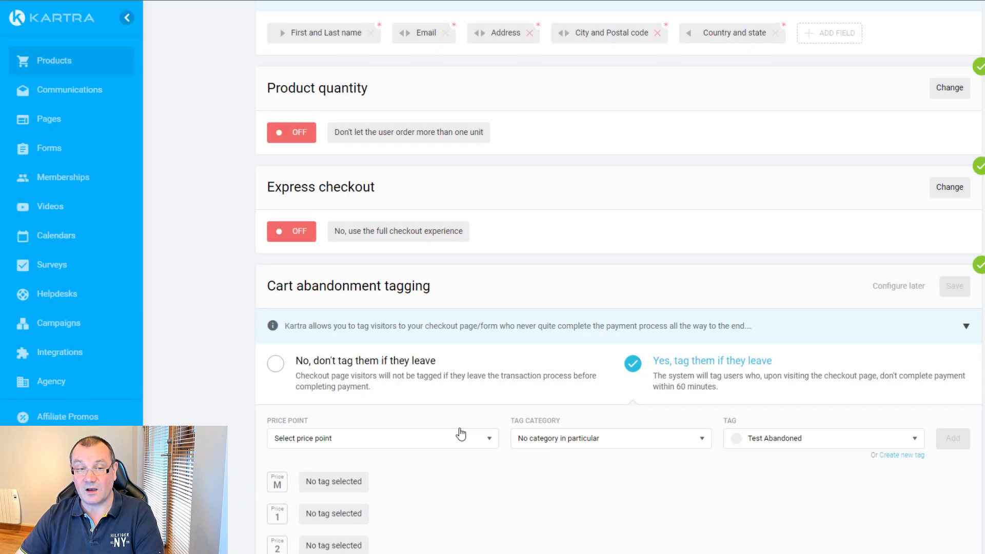
pyautogui.scroll(-2, 471, 400)
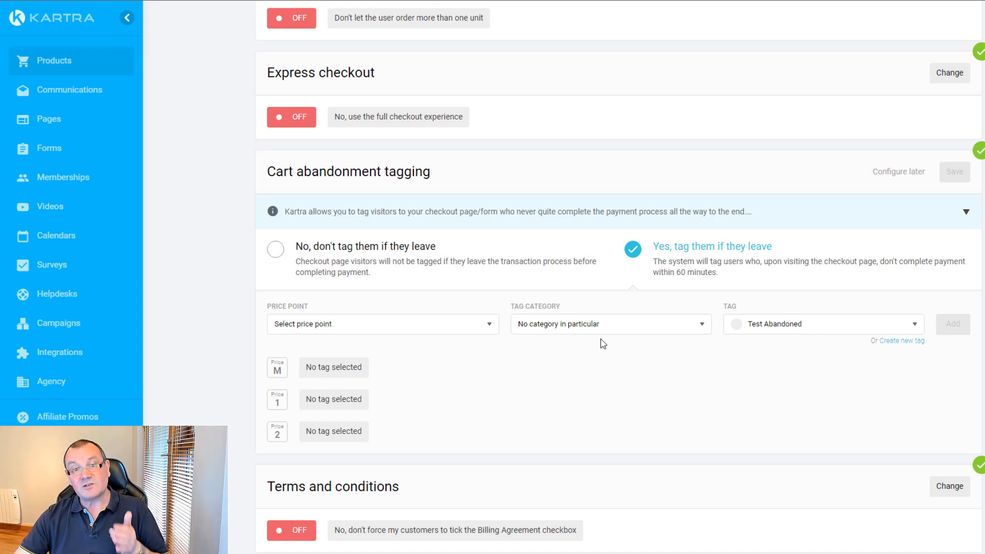
# Assign the "Test Abandoned" tag to the Multi-price point for cart abandonment.
pyautogui.click(483, 329)
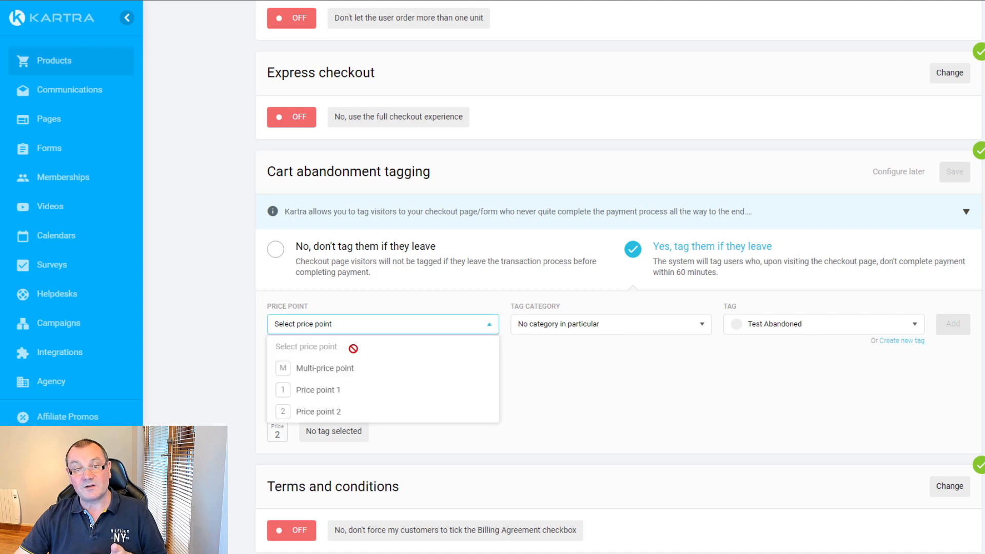
pyautogui.click(324, 368)
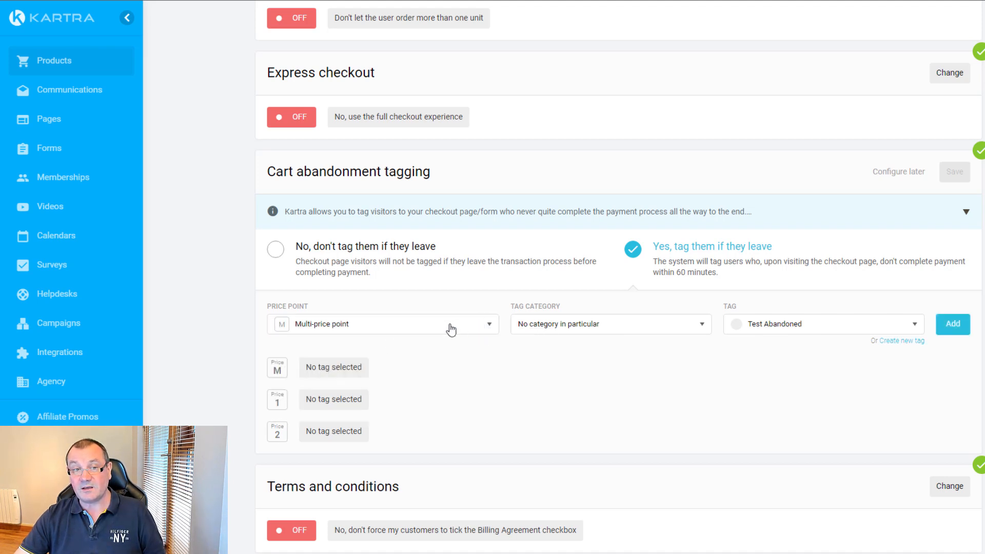
pyautogui.click(953, 324)
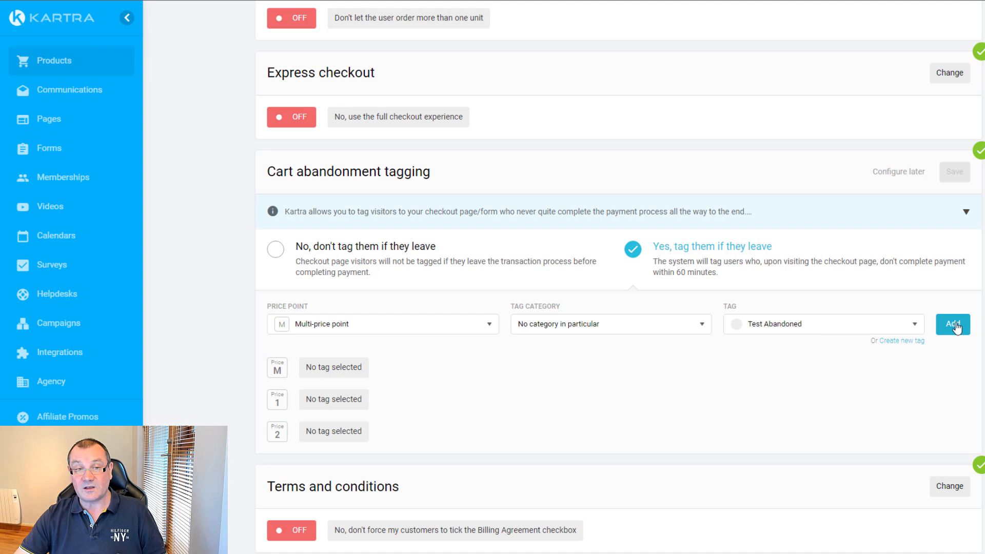
# Assign the "Test Abandoned" tag from "No category in particular" to Price point 1.
pyautogui.click(473, 334)
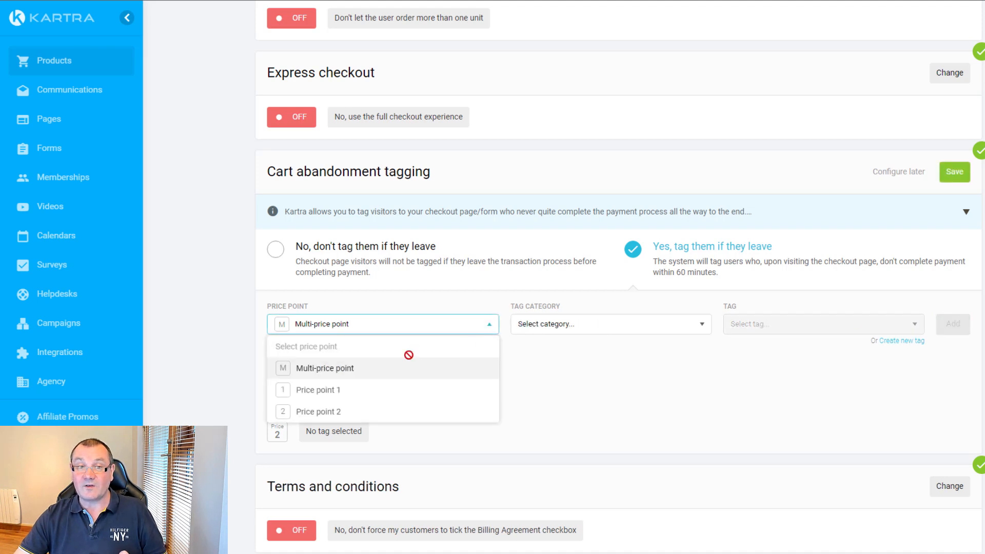
pyautogui.click(325, 389)
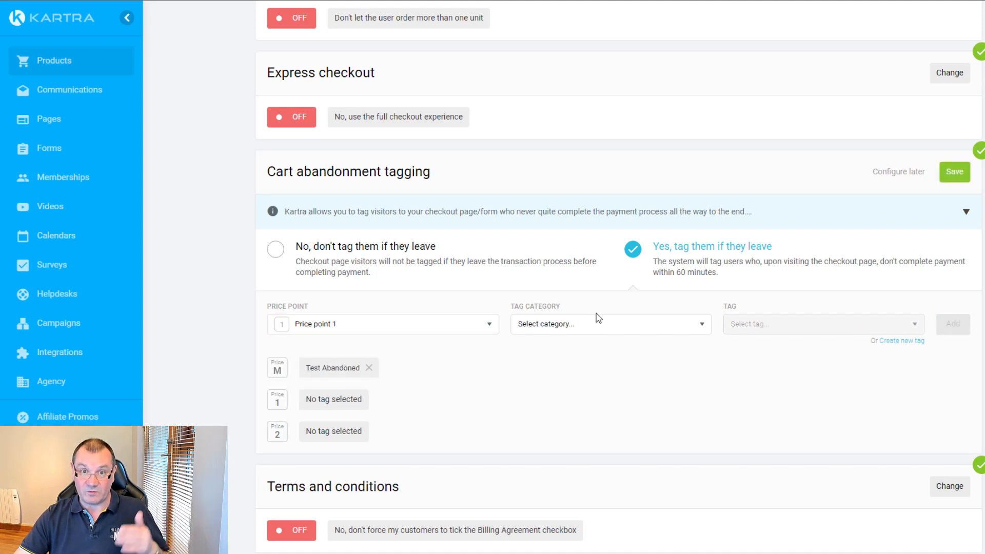
pyautogui.click(620, 324)
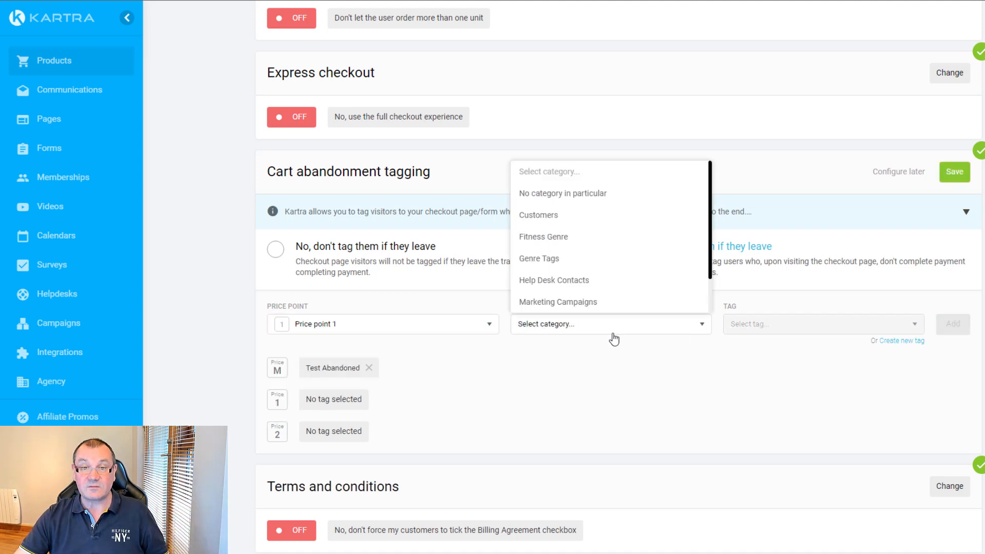
pyautogui.click(561, 201)
pyautogui.click(791, 330)
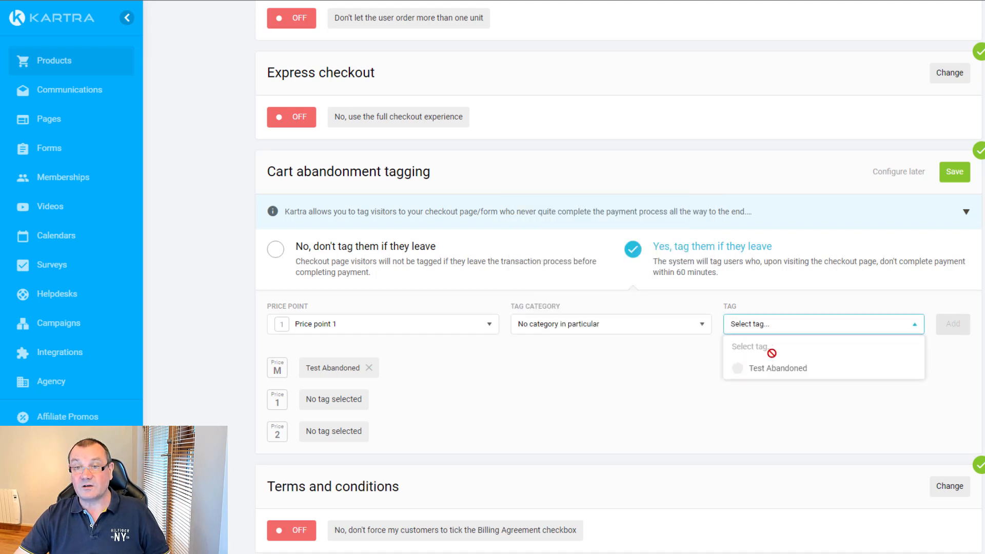
pyautogui.click(809, 370)
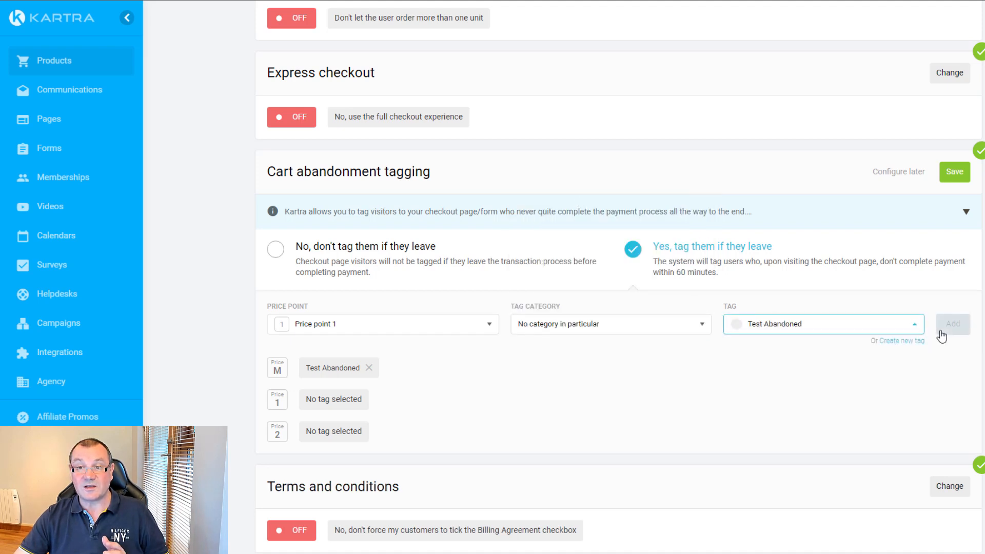
# Assign the "Test Abandoned" tag from "No category in particular" to Price point 2, and save the cart abandonment tagging.
pyautogui.click(401, 330)
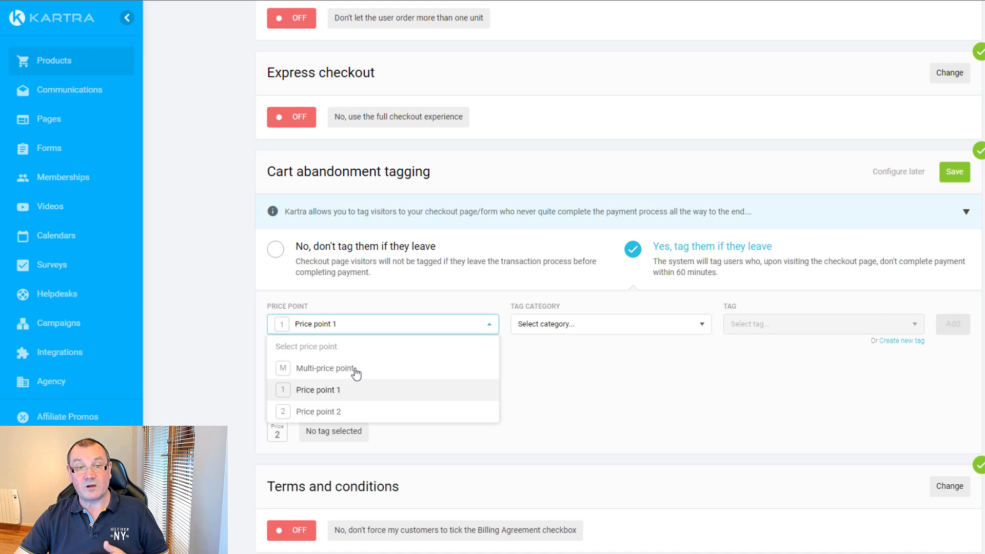
pyautogui.click(328, 411)
pyautogui.click(599, 325)
pyautogui.click(553, 193)
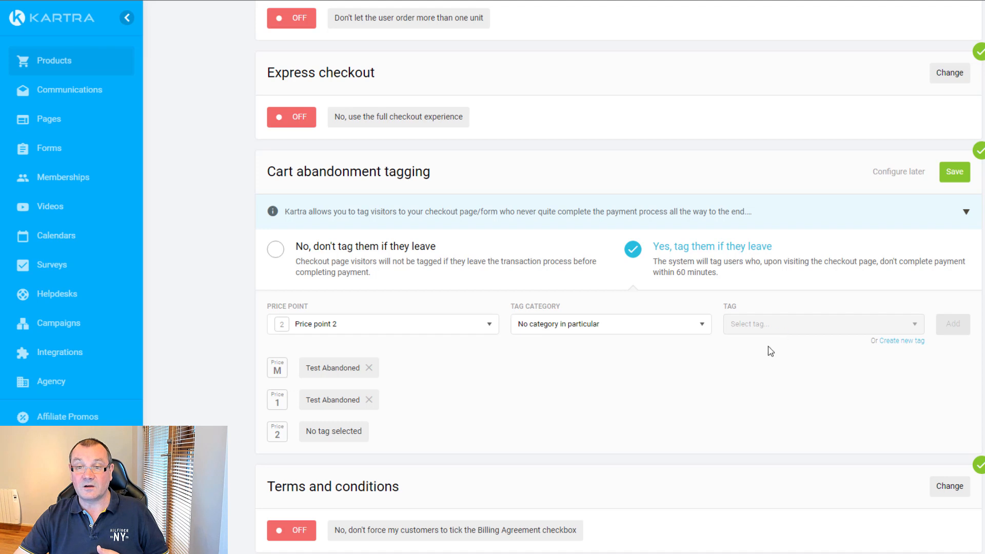
pyautogui.click(819, 335)
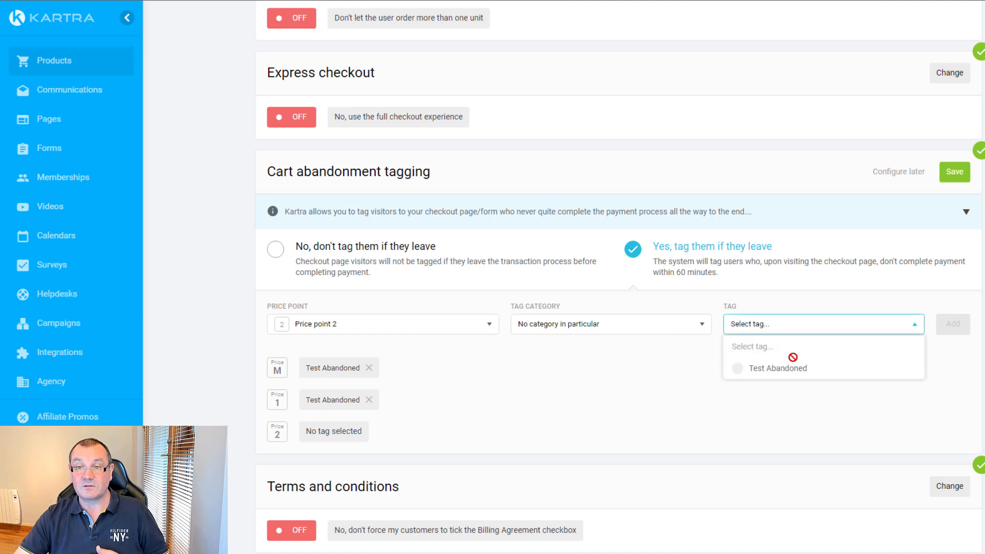
pyautogui.click(818, 369)
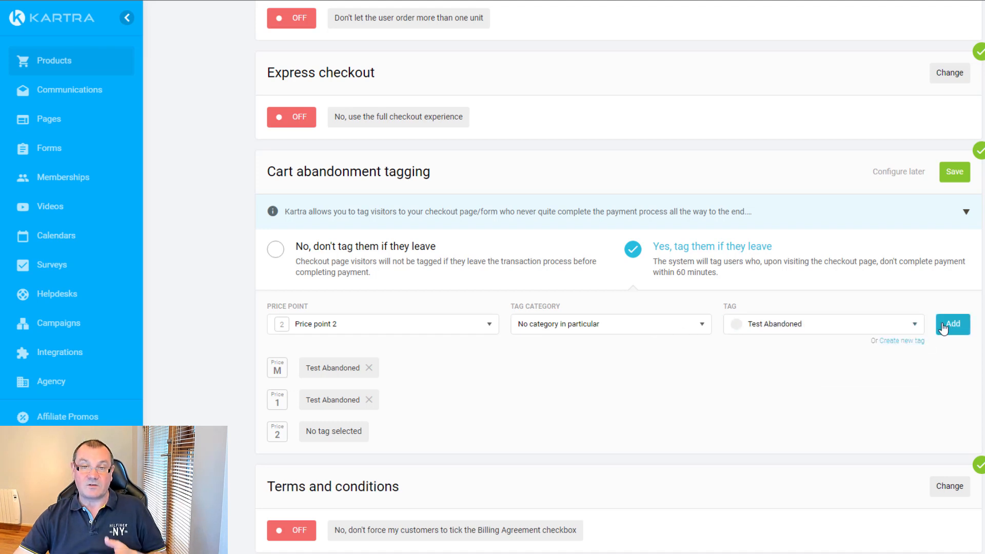
pyautogui.click(950, 326)
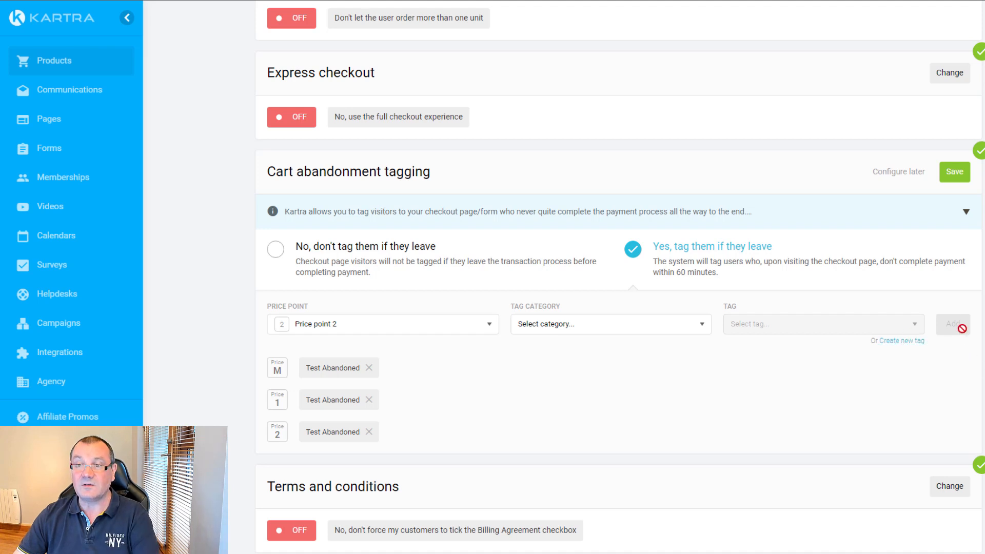
pyautogui.click(954, 174)
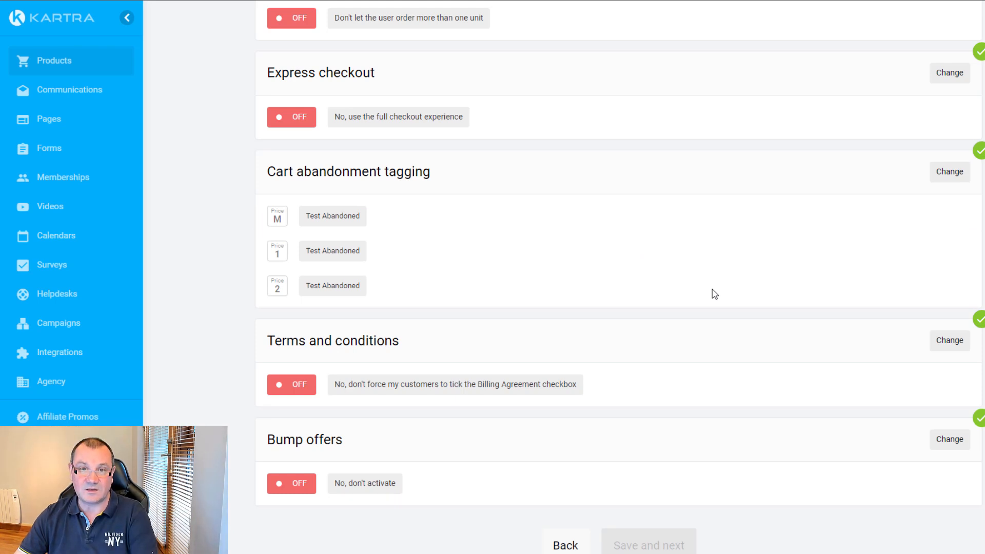
# Preview requiring agreement to the terms and conditions, comparing one T&C for all price points with separate T&C for each.
pyautogui.click(949, 342)
pyautogui.scroll(-2, 307, 318)
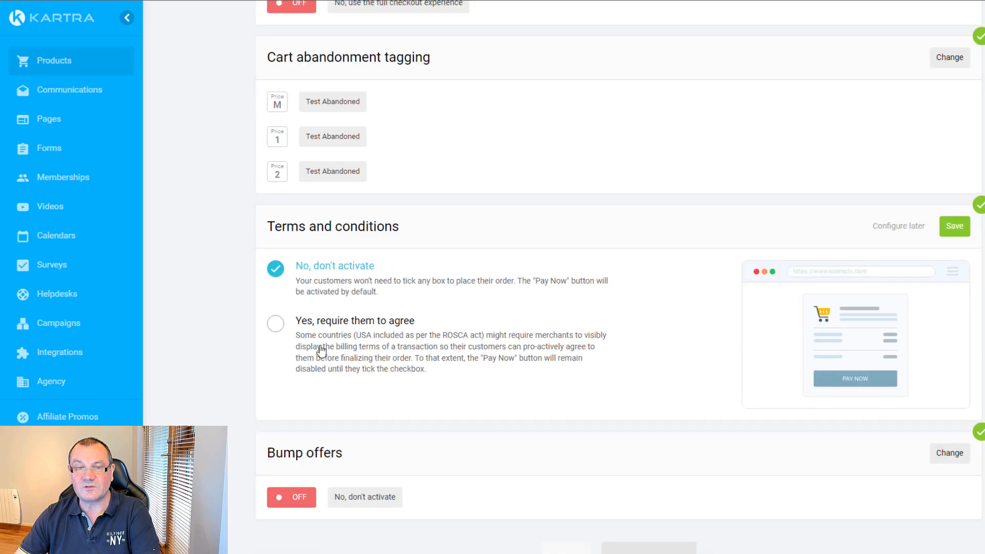
pyautogui.click(312, 321)
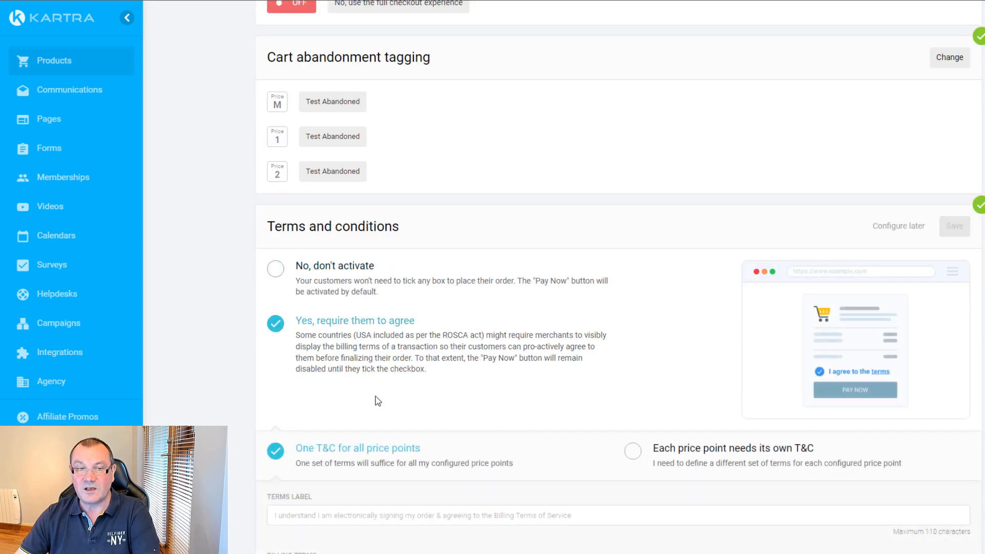
pyautogui.scroll(-3, 374, 401)
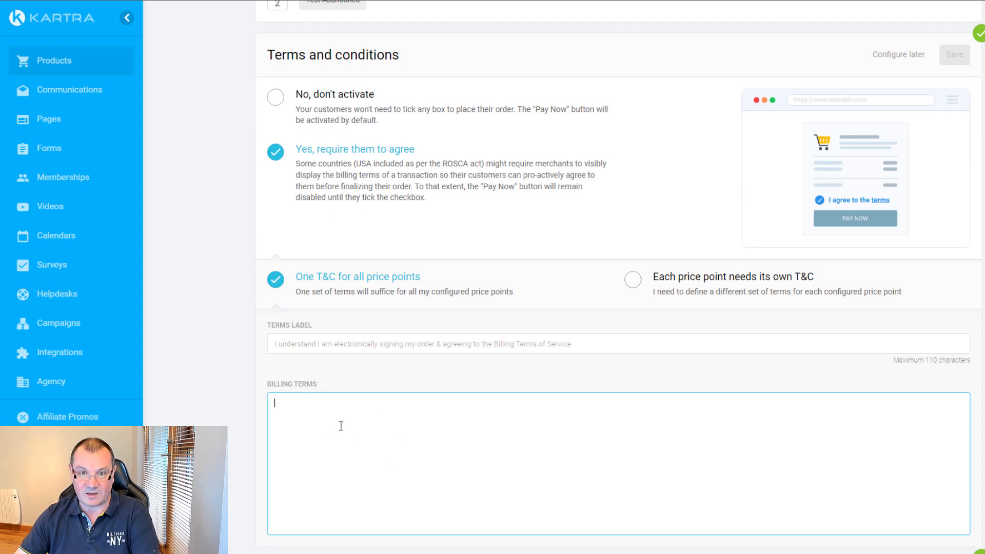
pyautogui.click(634, 282)
pyautogui.scroll(-2, 283, 348)
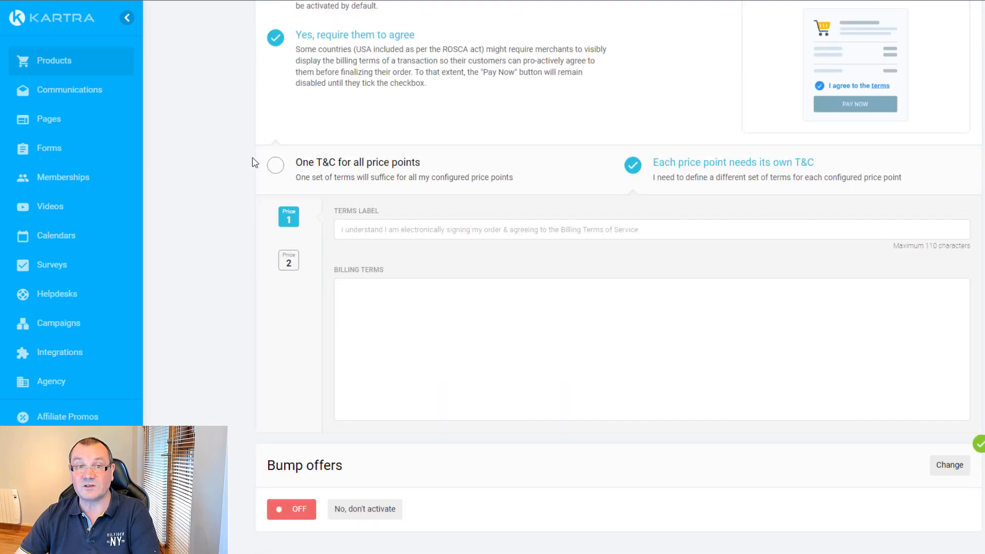
pyautogui.click(274, 164)
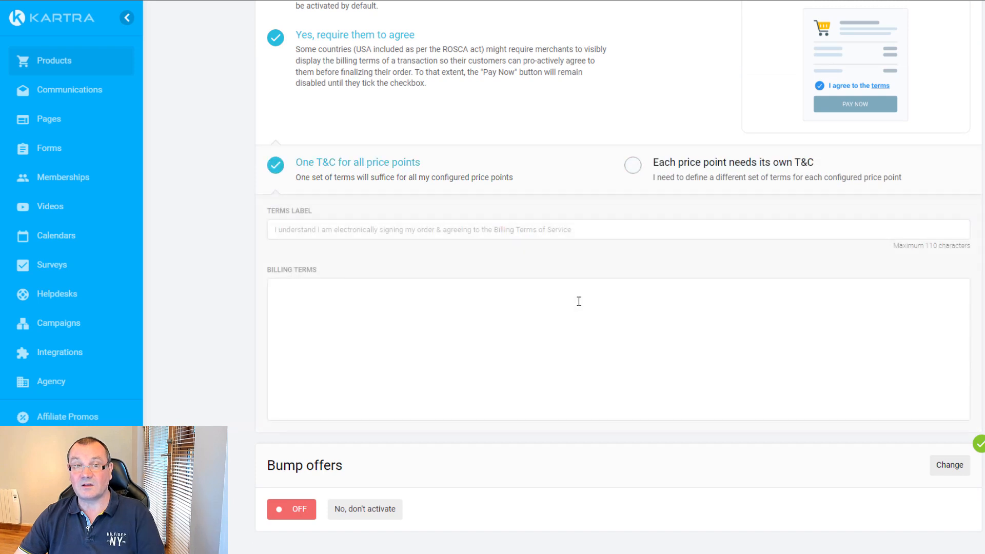
# Set Terms and conditions to "No, don't activate" and save the section.
pyautogui.scroll(2, 579, 301)
pyautogui.click(276, 97)
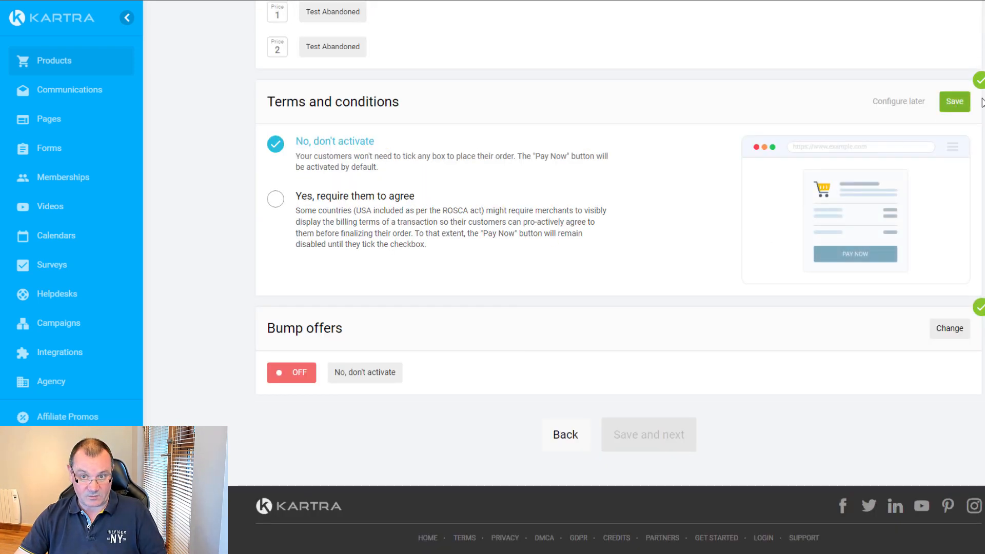
pyautogui.click(955, 101)
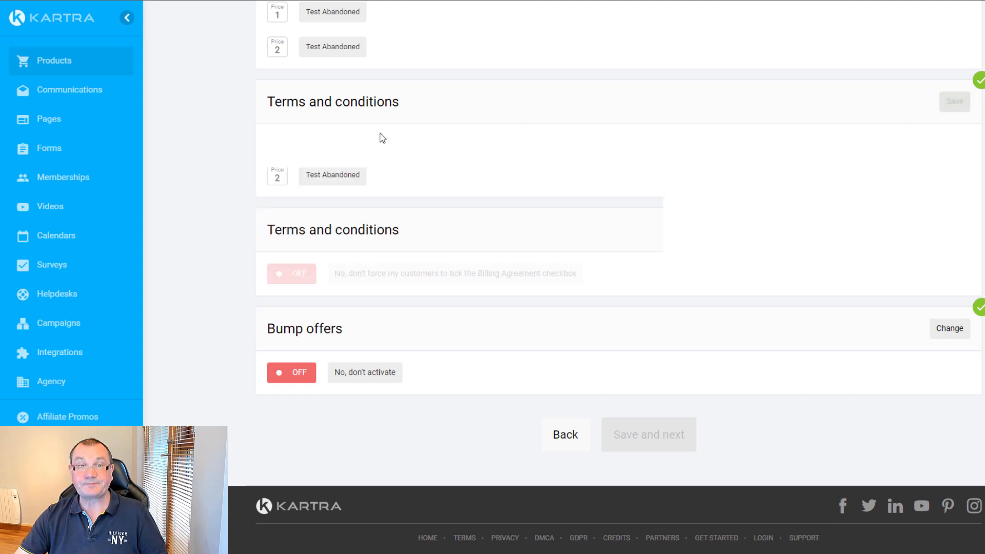
# Try activating the offer bump in the Bump offers section, and enable a bump offer for Price 1.
pyautogui.click(947, 331)
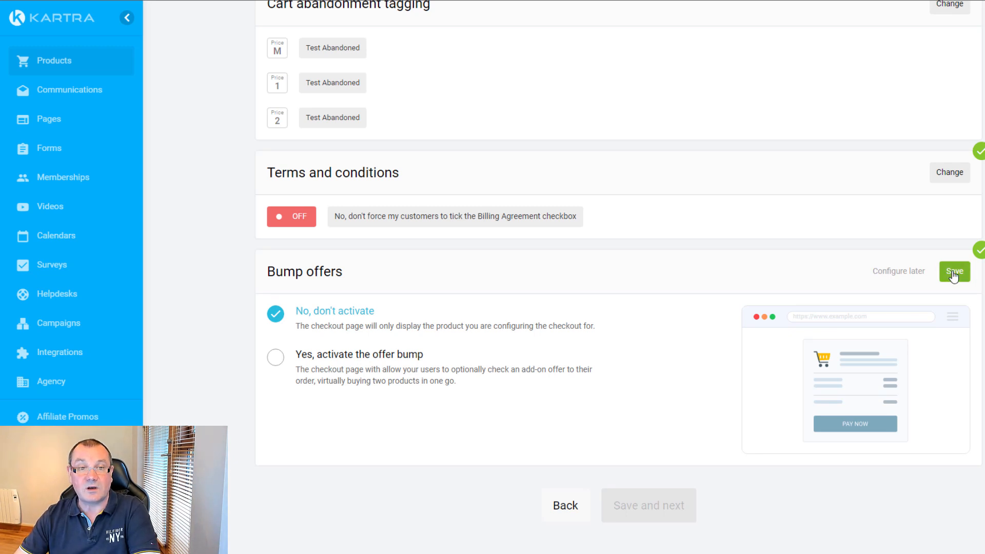
pyautogui.click(361, 361)
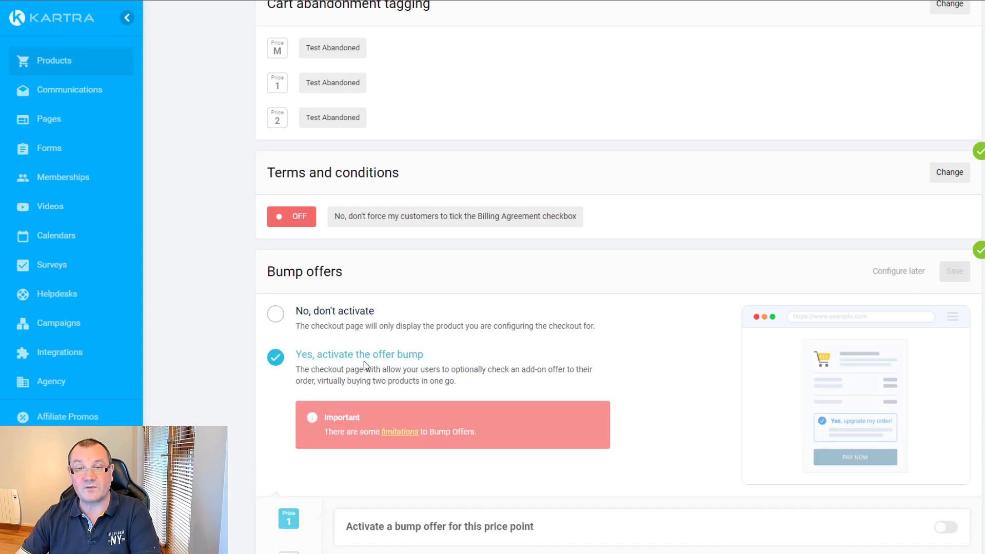
pyautogui.scroll(-3, 554, 313)
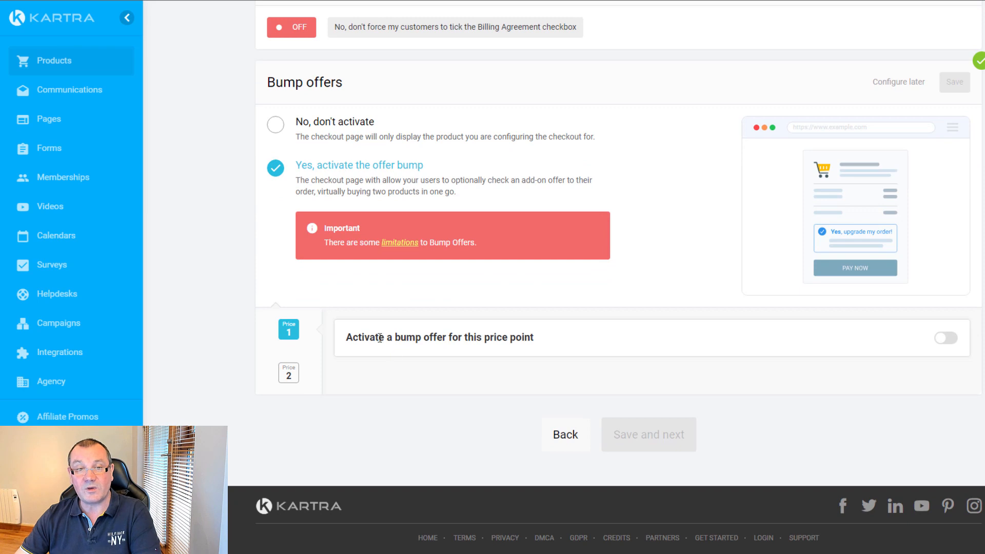
pyautogui.click(943, 338)
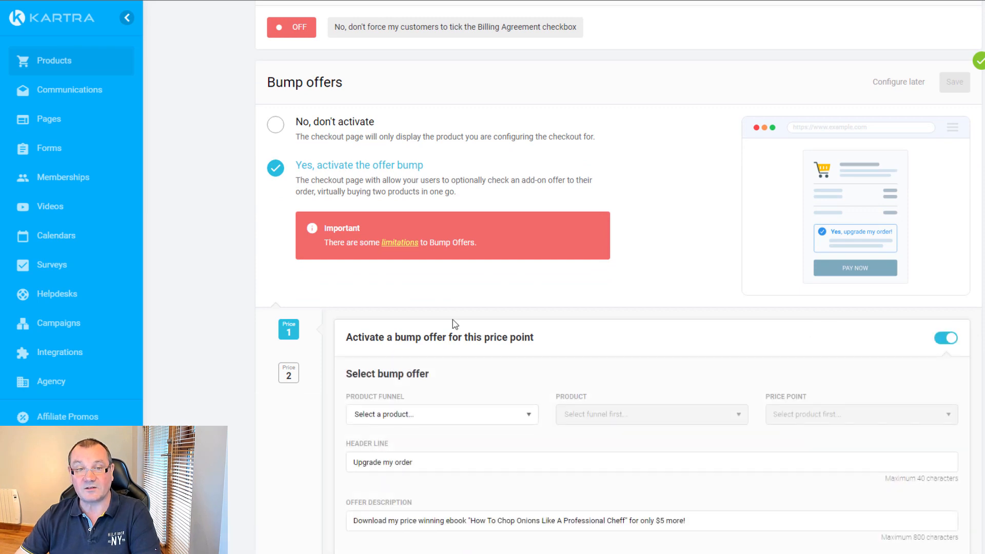
# Examine Price 1's bump offer settings, including the product funnel, header line, offer description, and template preview.
pyautogui.scroll(-1, 452, 323)
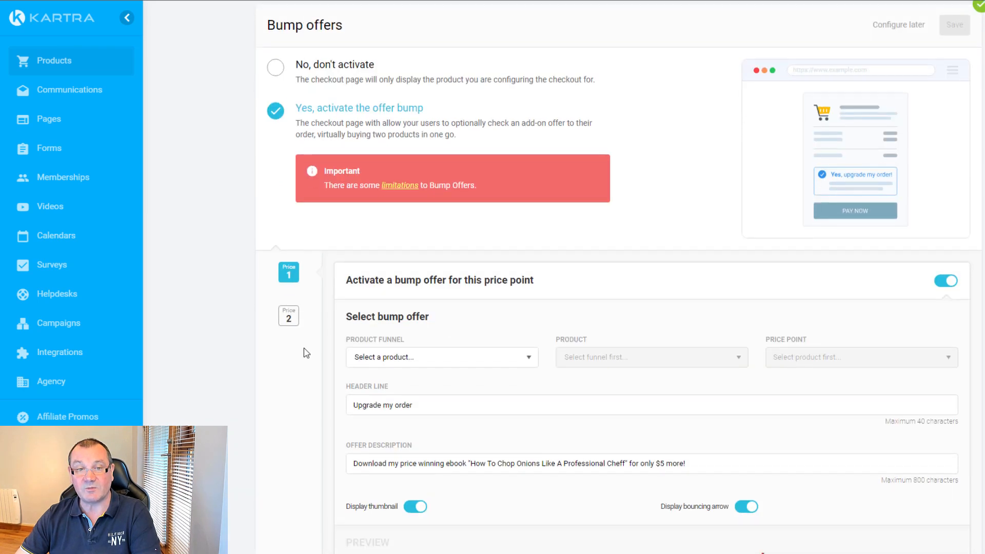
pyautogui.click(433, 368)
pyautogui.click(464, 334)
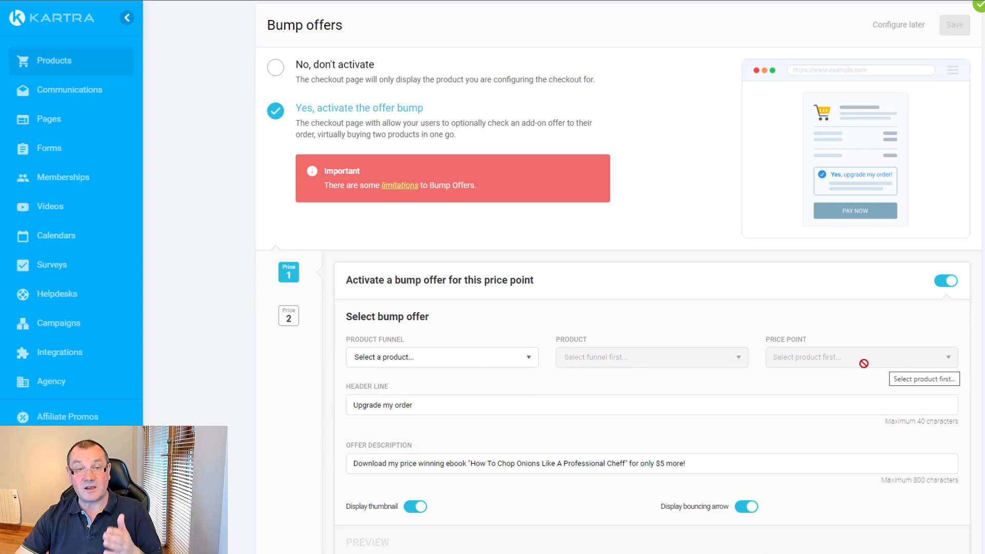
pyautogui.scroll(-2, 642, 352)
pyautogui.moveTo(410, 290); pyautogui.dragTo(304, 302)
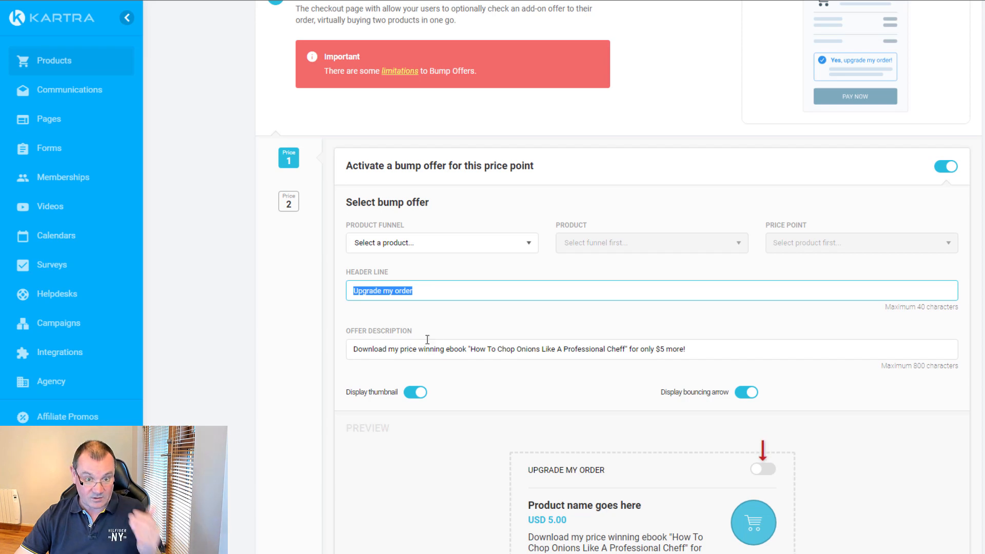
pyautogui.scroll(-3, 444, 347)
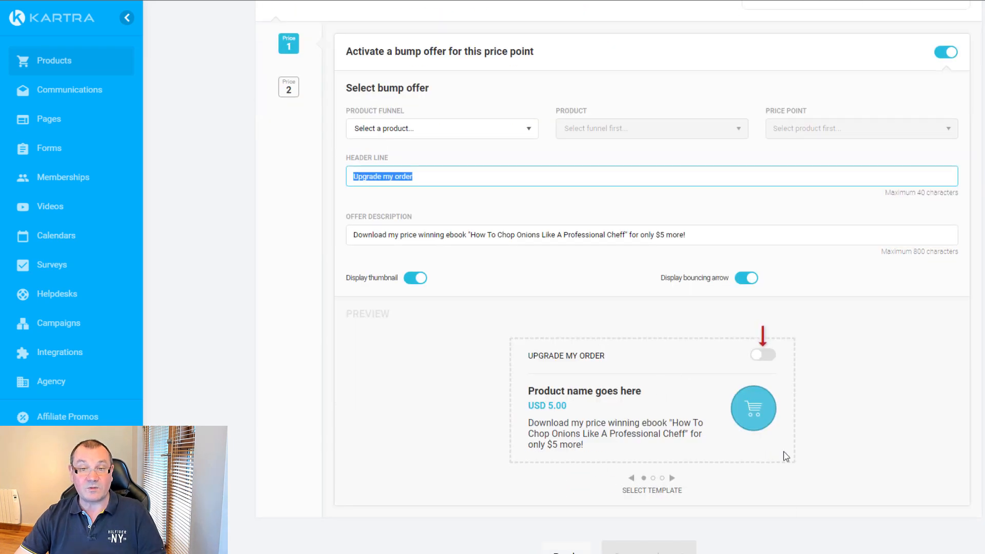
# View the bump offer option for Price 2, and disable the bump offer for Price 1.
pyautogui.scroll(4, 266, 209)
pyautogui.click(286, 260)
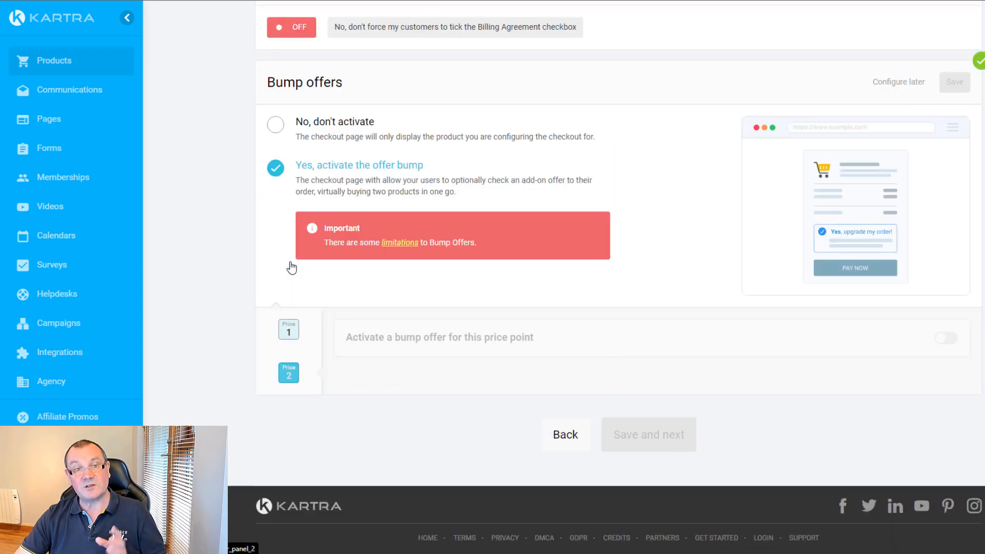
pyautogui.click(289, 336)
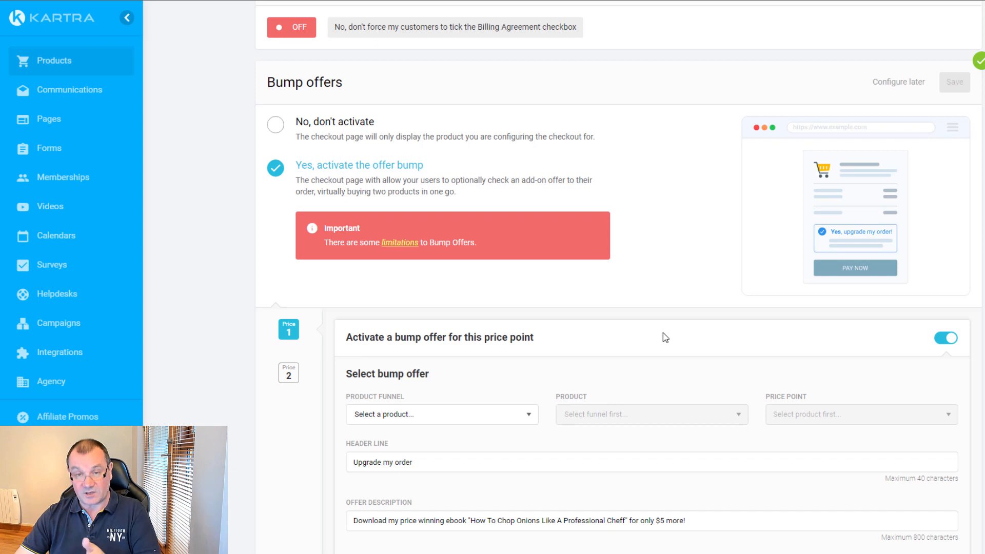
pyautogui.scroll(-1, 578, 374)
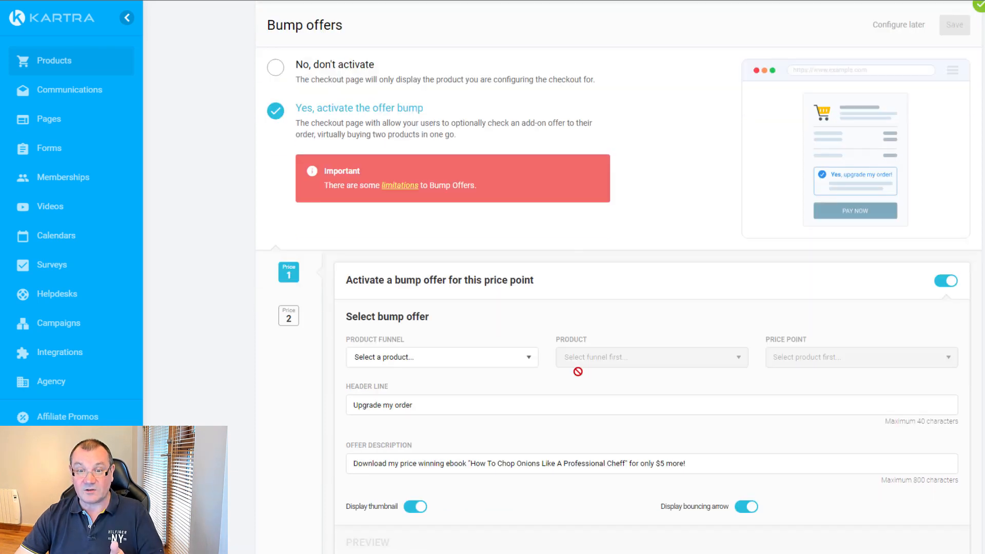
pyautogui.click(951, 285)
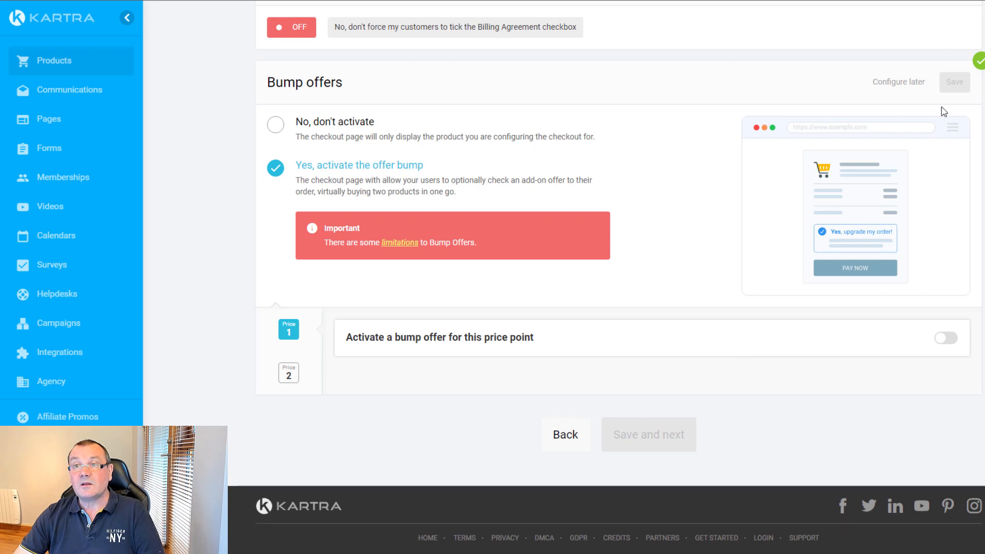
# Set Bump offers to "No, don't activate" and save the section.
pyautogui.scroll(3, 924, 113)
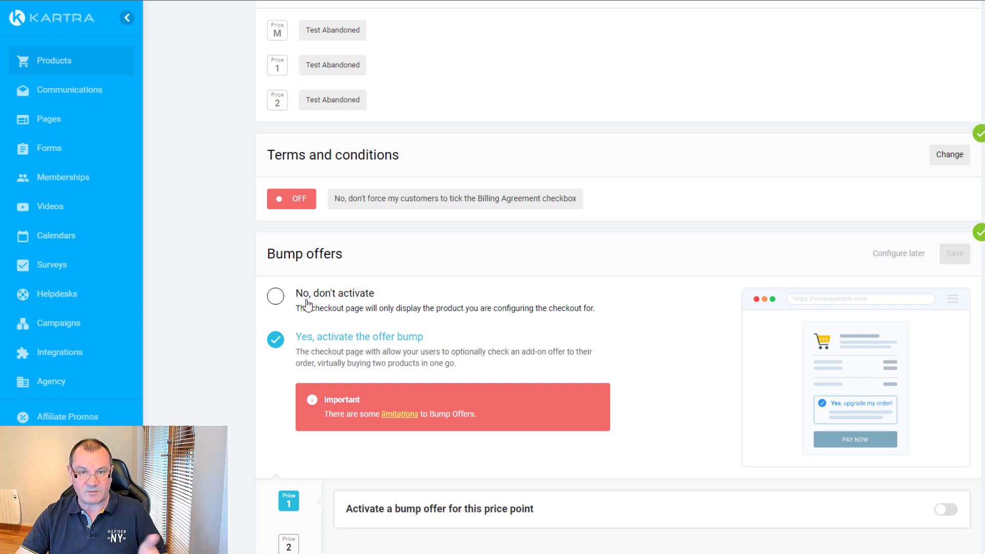
pyautogui.click(275, 296)
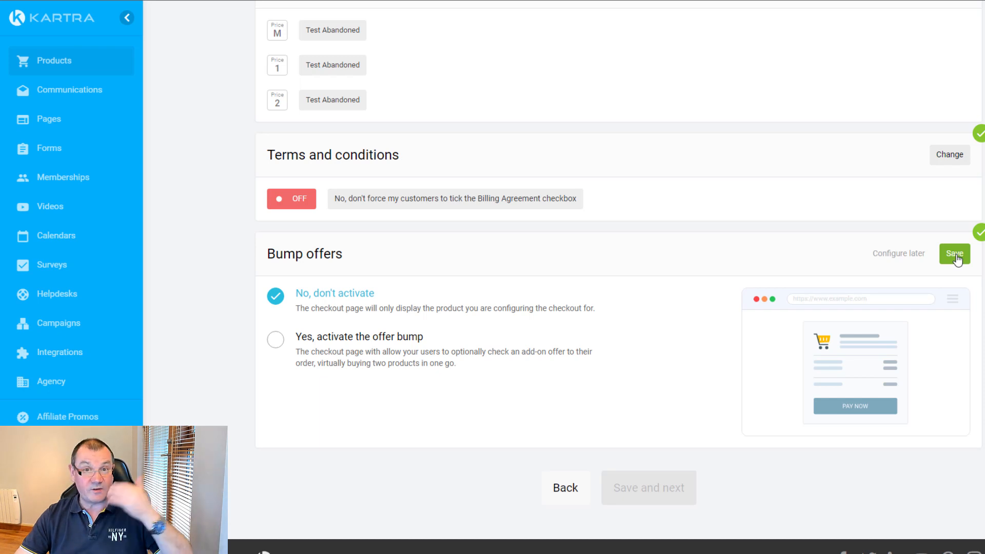
pyautogui.click(953, 253)
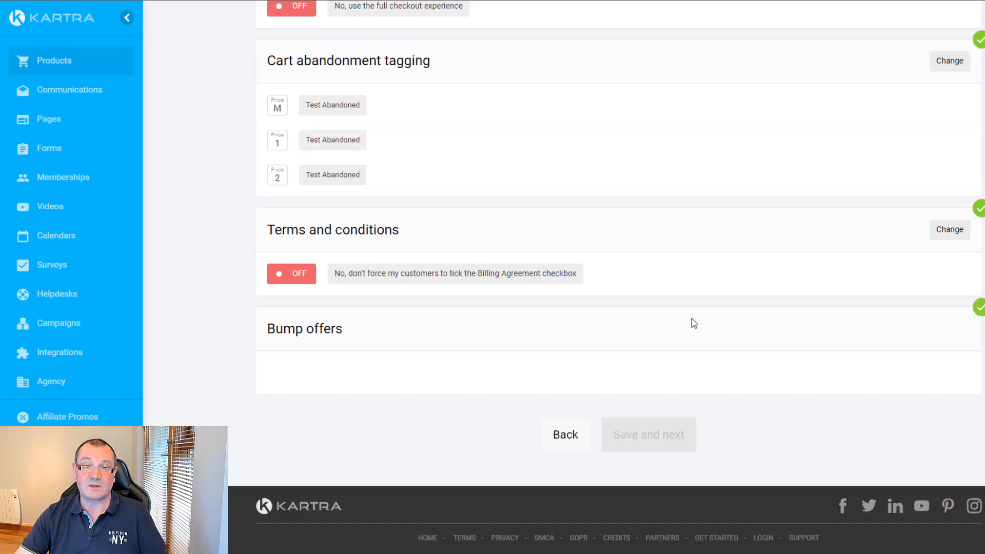
pyautogui.scroll(1, 909, 76)
pyautogui.scroll(6, 910, 75)
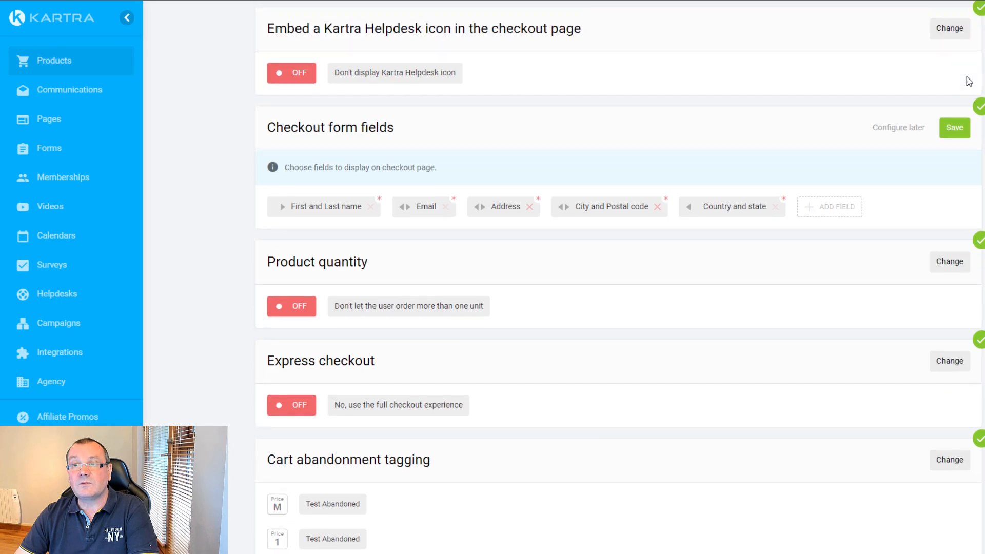
# Save the checkout form fields, then save the product's checkout settings and continue to the Post Sale stage.
pyautogui.click(952, 128)
pyautogui.scroll(5, 827, 172)
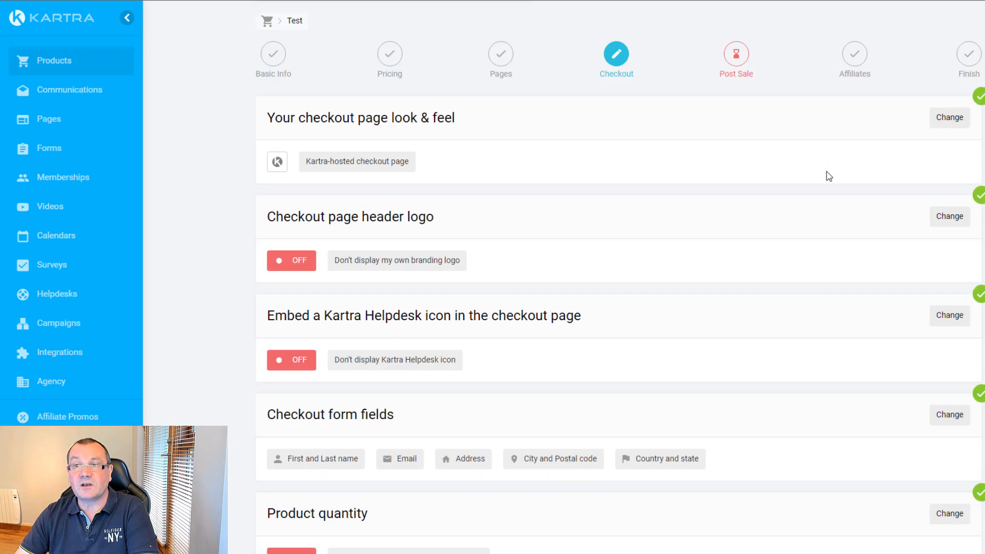
pyautogui.scroll(-9, 813, 177)
pyautogui.scroll(1, 747, 195)
pyautogui.scroll(-4, 667, 257)
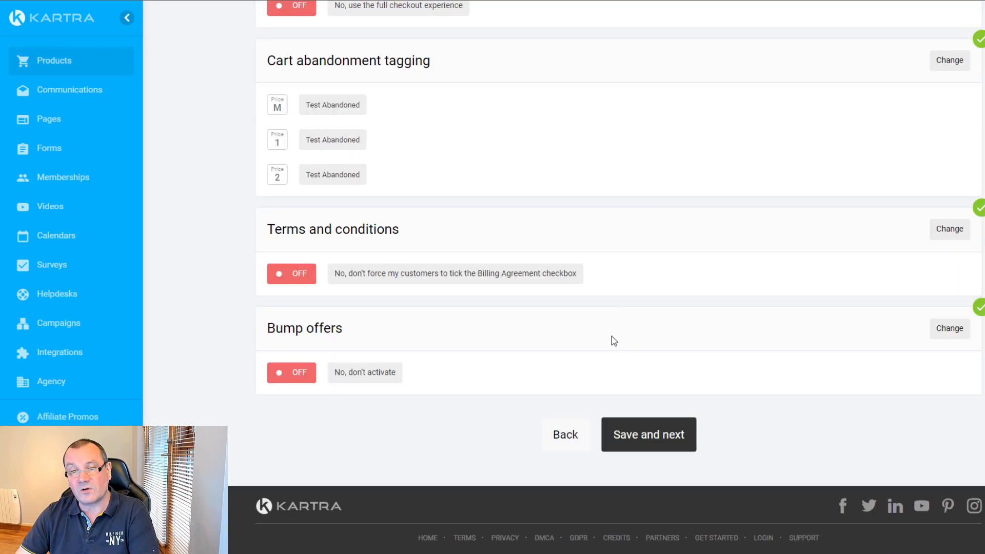
pyautogui.scroll(7, 687, 328)
pyautogui.scroll(7, 696, 306)
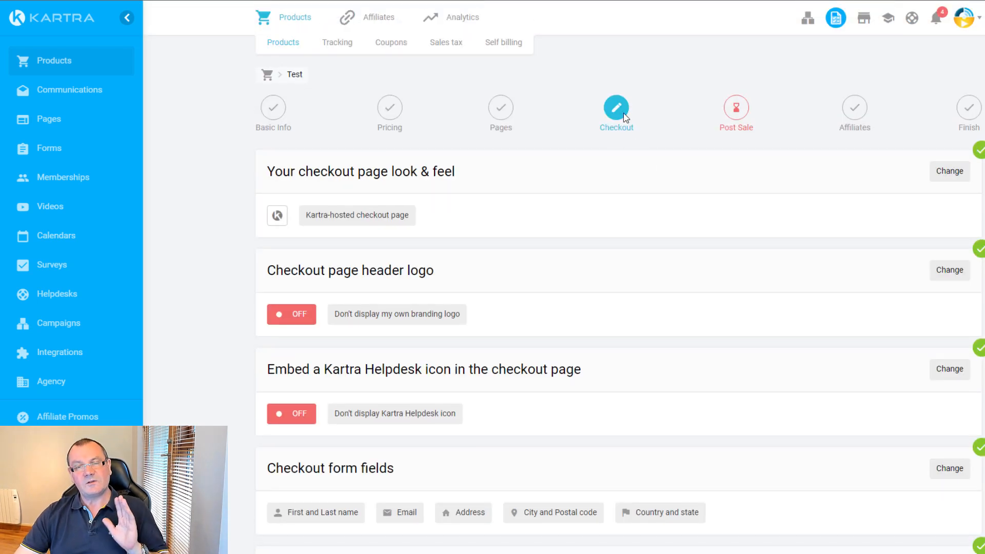
pyautogui.scroll(-7, 560, 272)
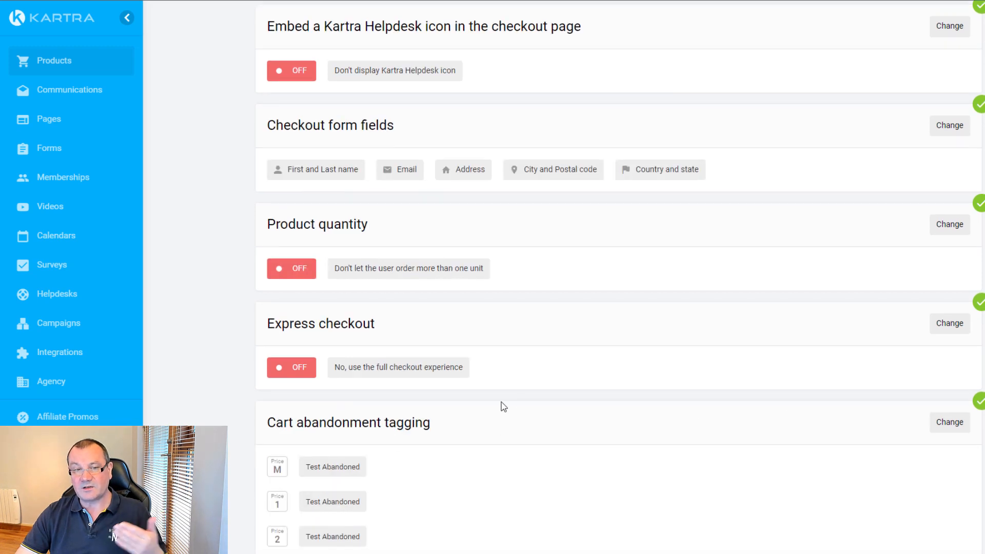
pyautogui.scroll(-1, 501, 405)
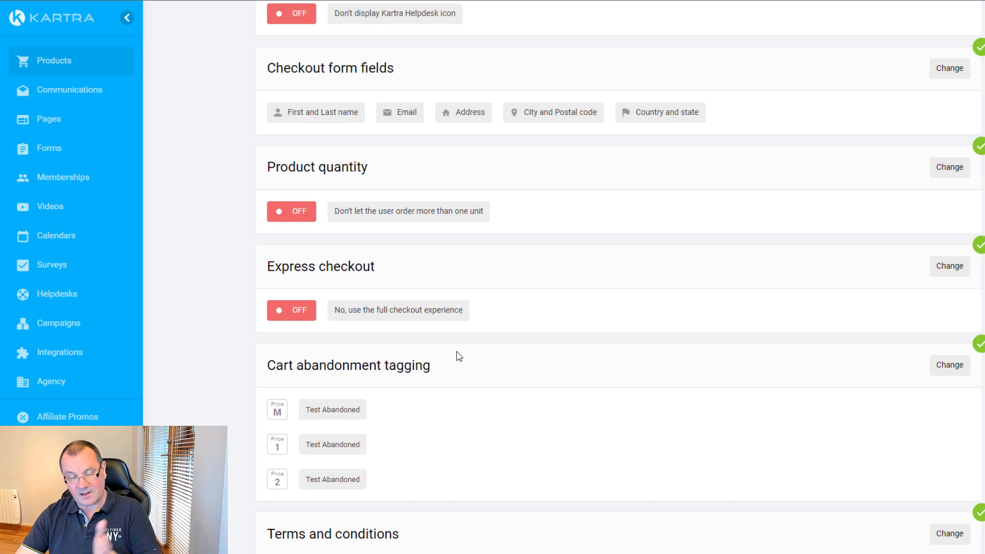
pyautogui.scroll(-5, 559, 369)
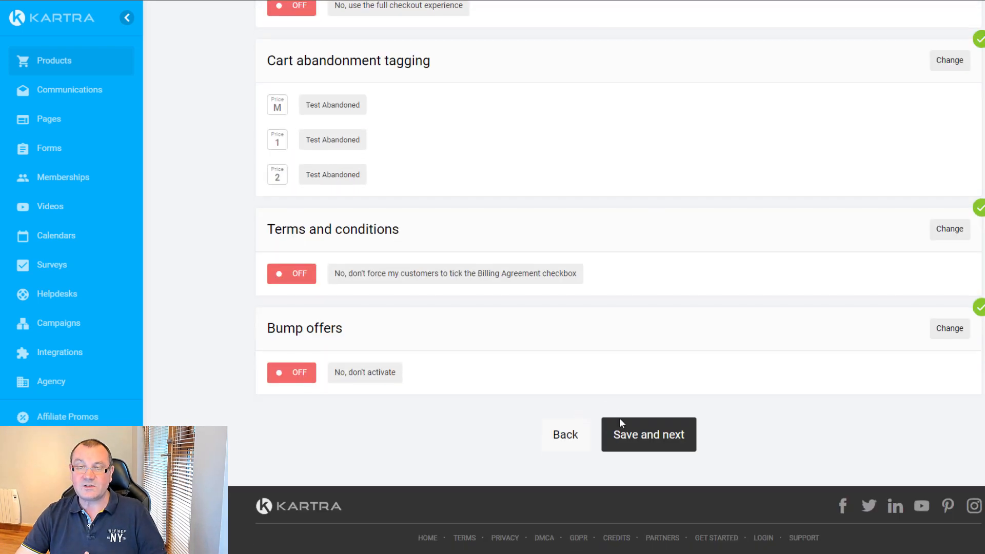
pyautogui.click(651, 434)
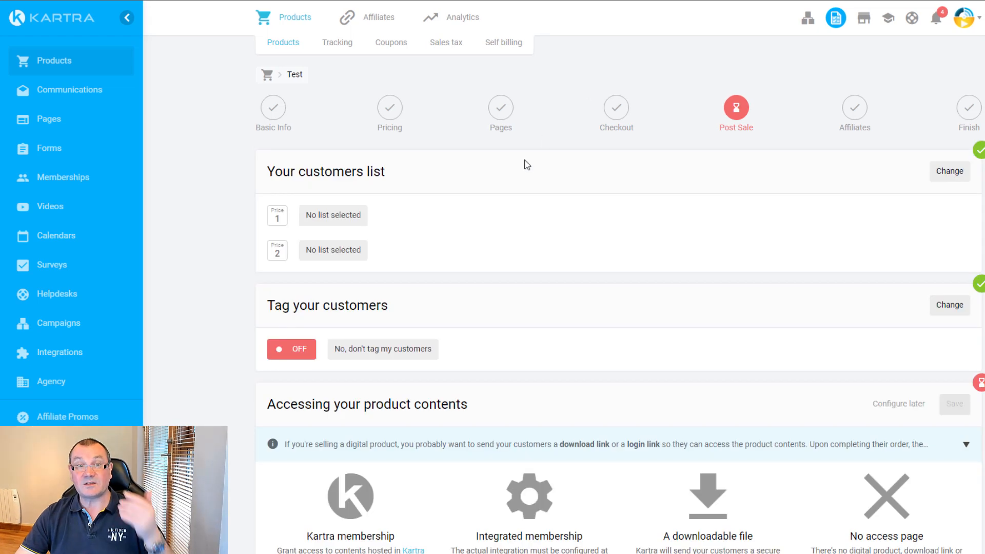
# Edit the customers list settings and start a new list for Price 1 named Test Abandoned.
pyautogui.click(948, 174)
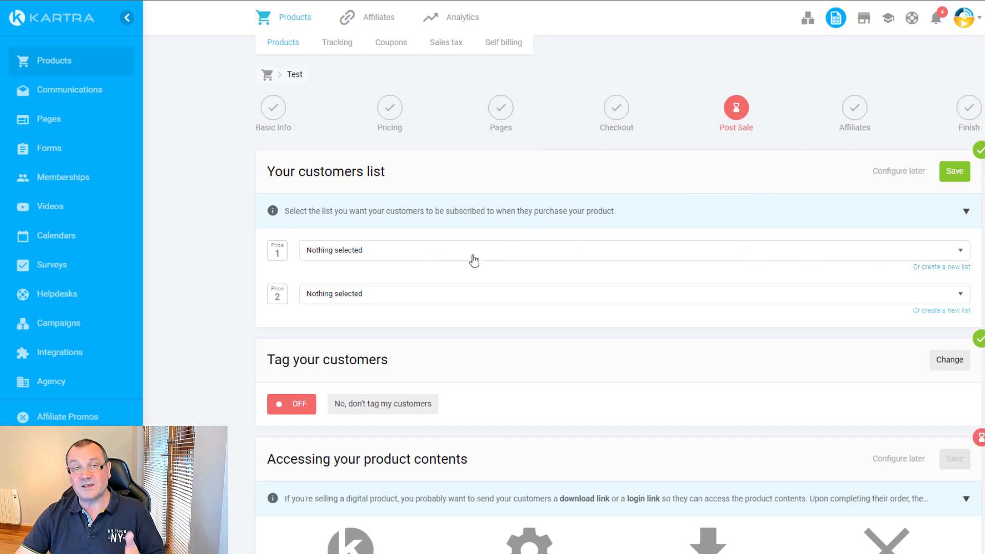
pyautogui.click(947, 268)
pyautogui.click(539, 105)
pyautogui.write('Test Abandoned')
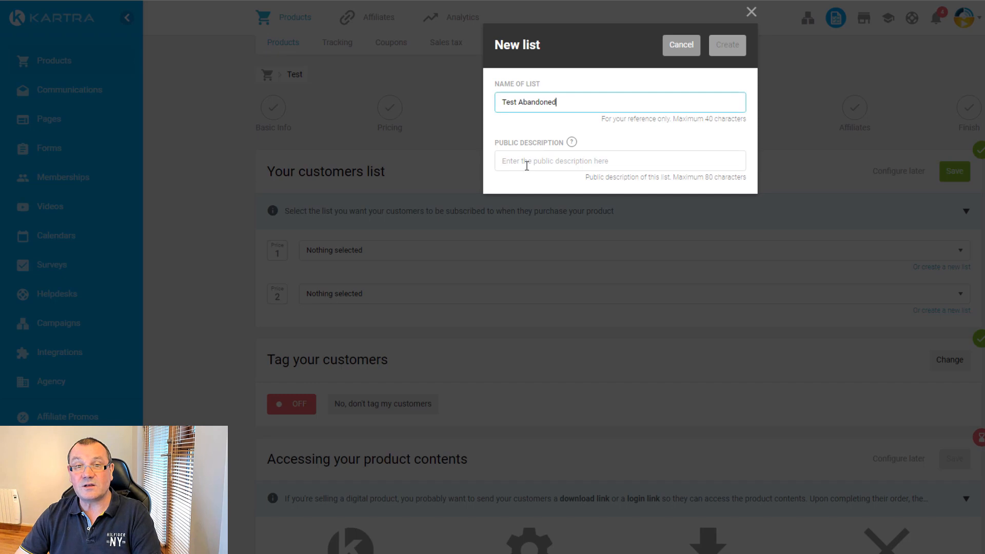
# Enter the new list's public description as the owner's first name in possessive form followed by Test Product.
pyautogui.click(524, 163)
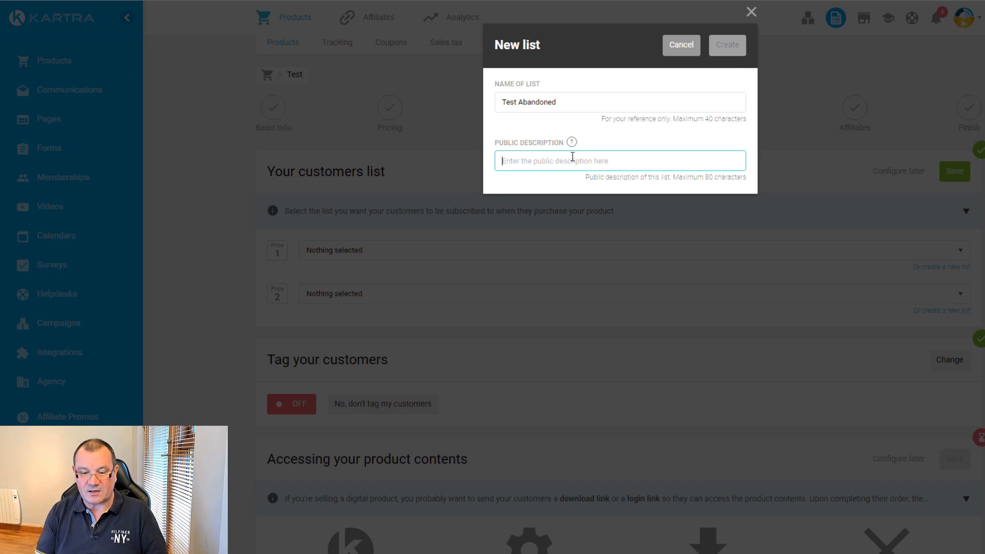
pyautogui.write('V')
pyautogui.press('BackSpace')
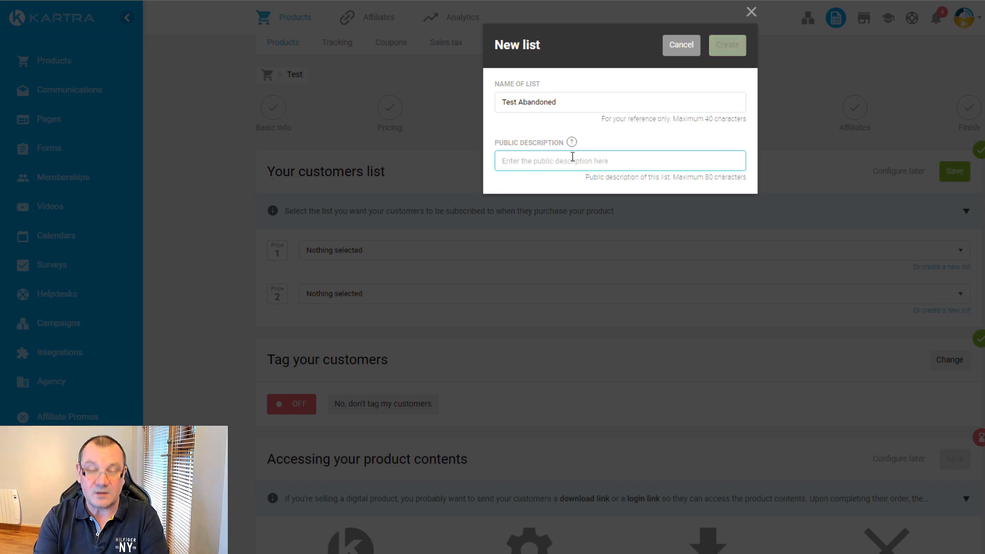
pyautogui.write('Vinnies')
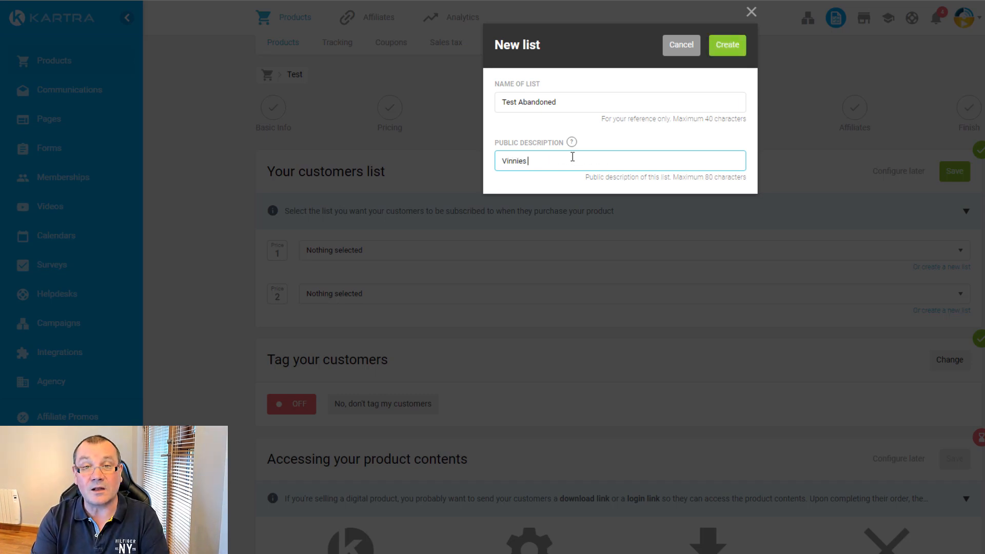
pyautogui.write('Test Abandoned')
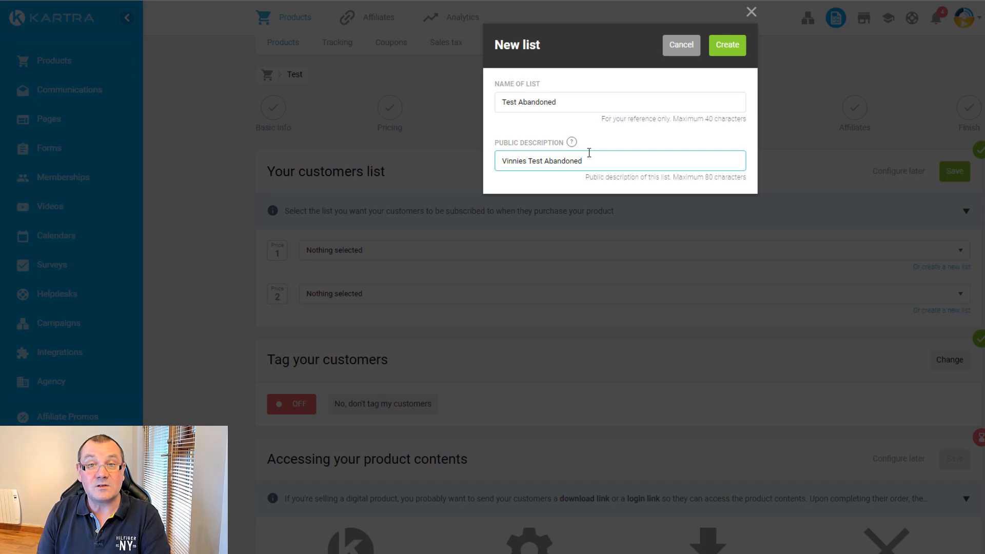
pyautogui.doubleClick(561, 159)
pyautogui.write('P')
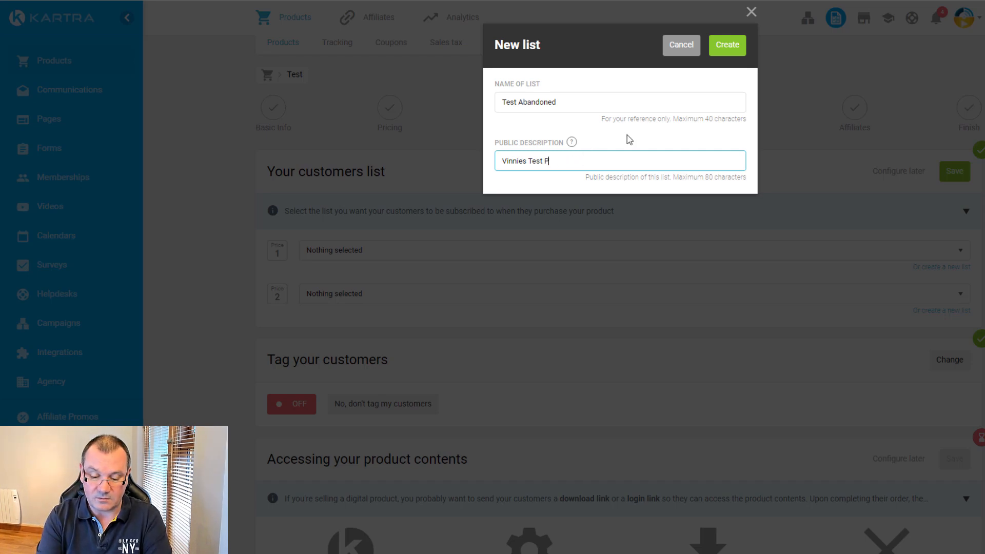
pyautogui.write('iuct')
pyautogui.press('BackSpace')
pyautogui.press('BackSpace')
pyautogui.press('BackSpace')
pyautogui.press('BackSpace')
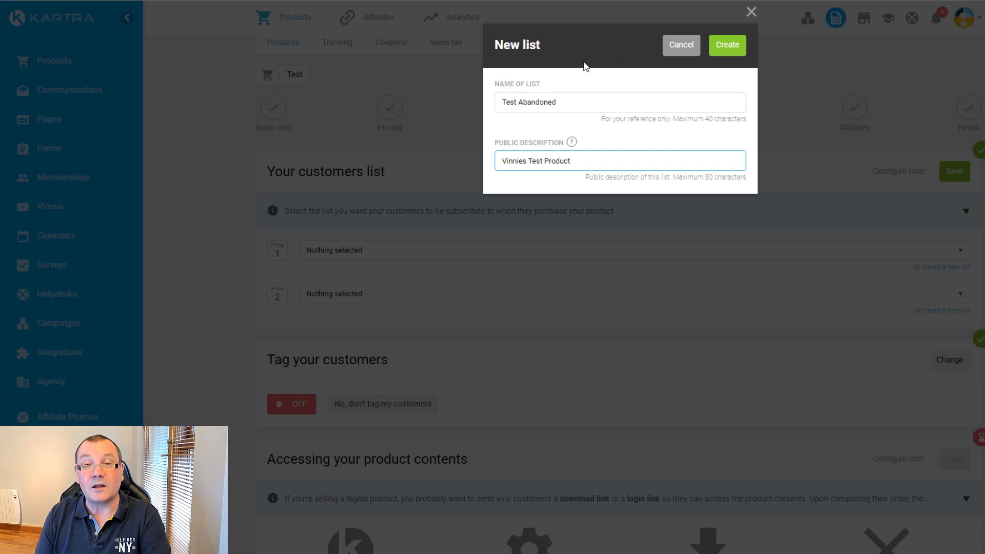
# Change the new list's name to Test Product Purchased $10 and copy the full name.
pyautogui.moveTo(519, 102); pyautogui.dragTo(714, 101)
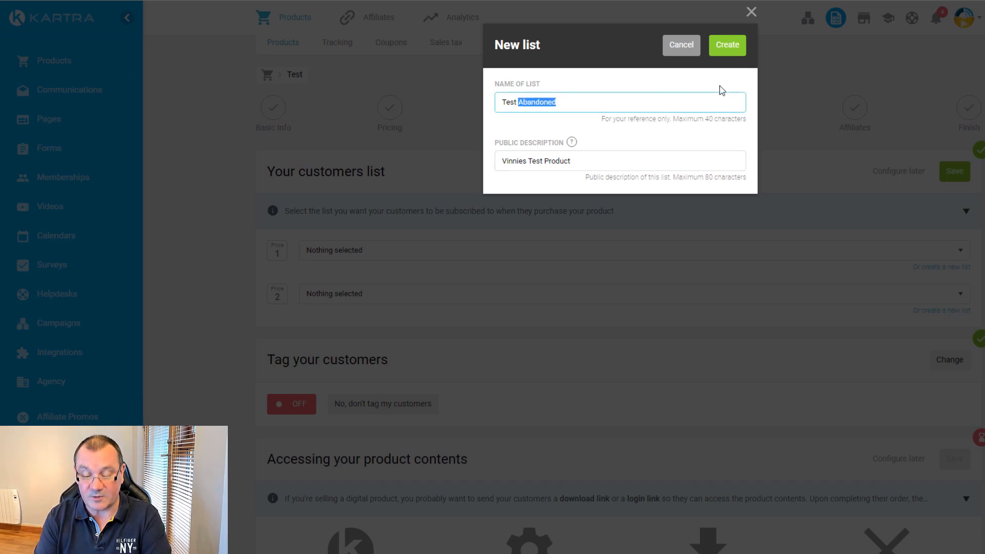
pyautogui.write('Product Purchas')
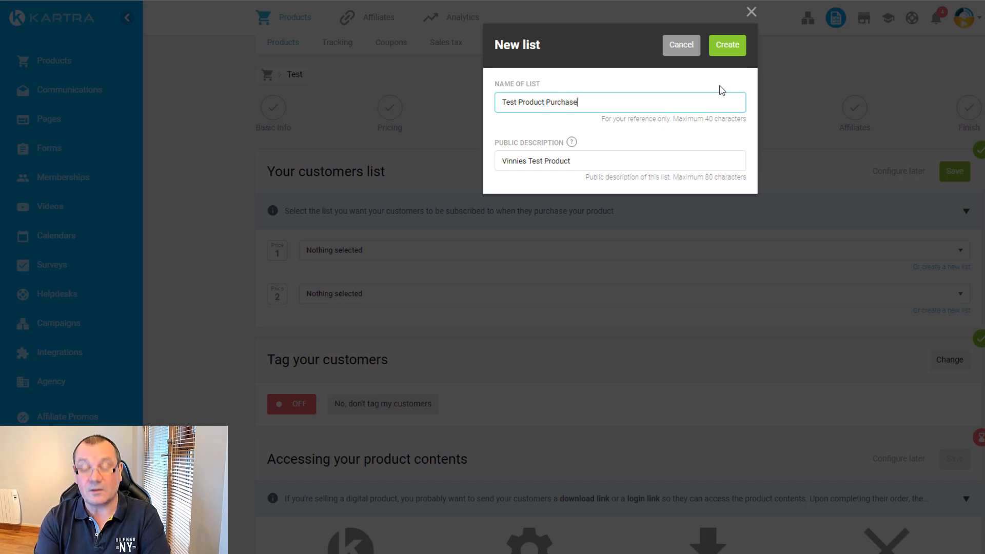
pyautogui.write('ed $10')
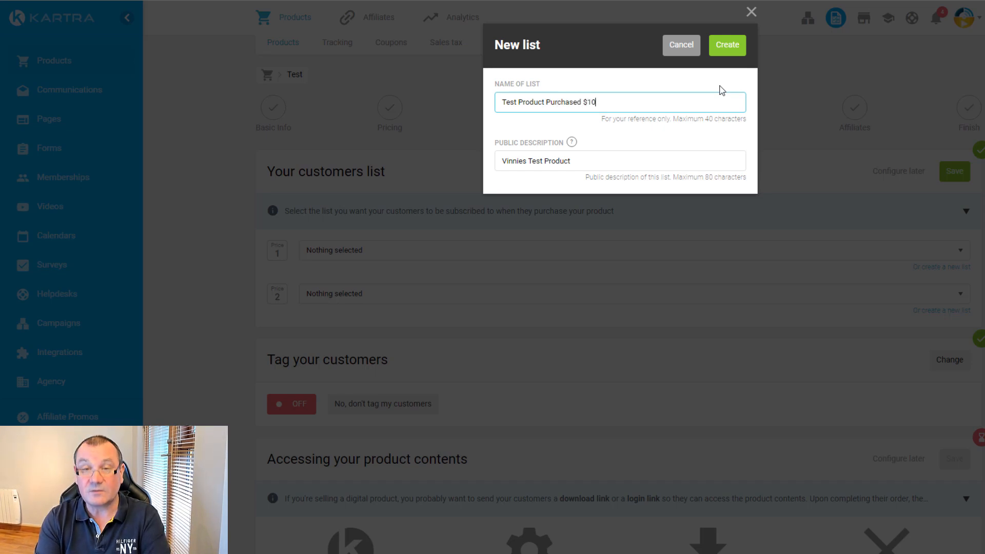
pyautogui.moveTo(639, 103); pyautogui.dragTo(297, 109)
pyautogui.hotkey('ctrl', 'c')
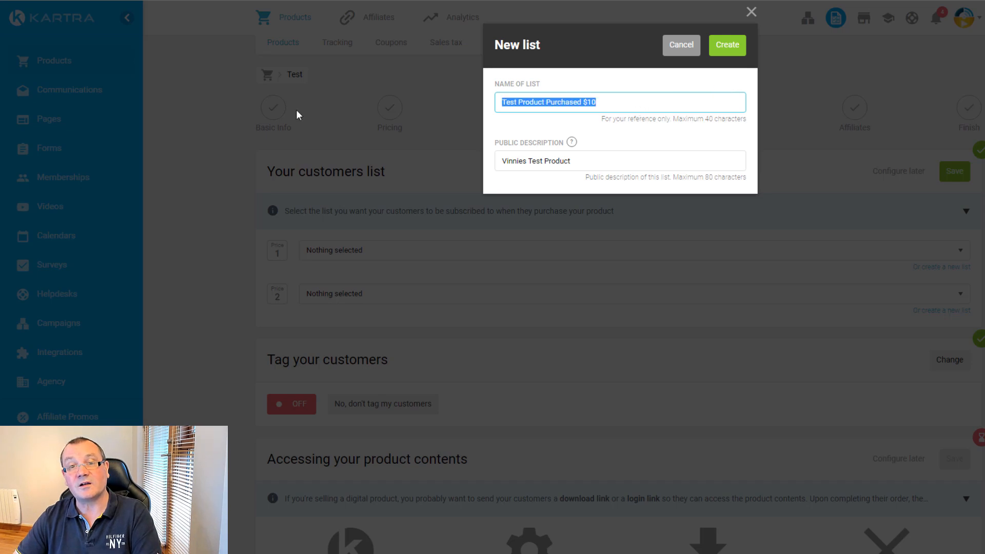
# Append $10 to the public description and create the list for Price 1.
pyautogui.click(577, 161)
pyautogui.write('$')
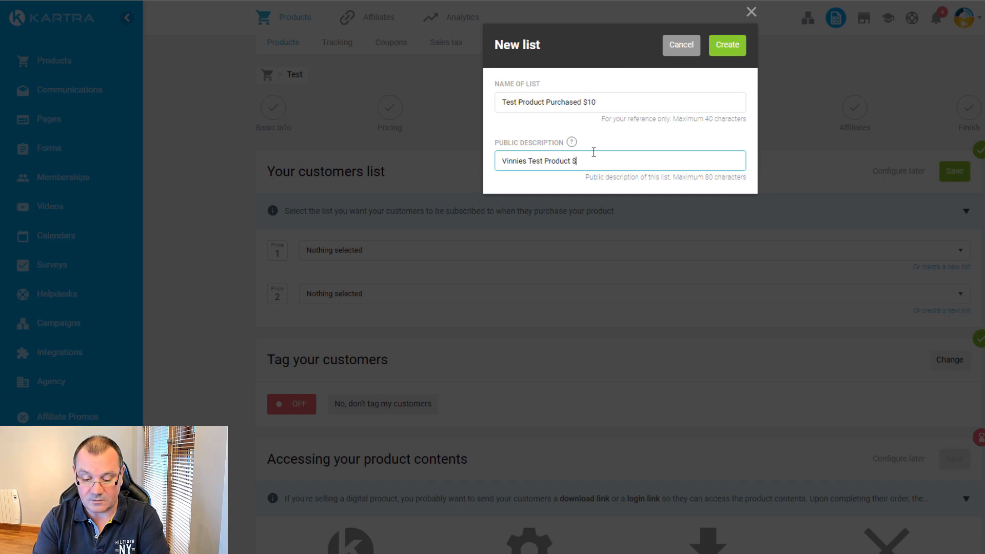
pyautogui.write('£10')
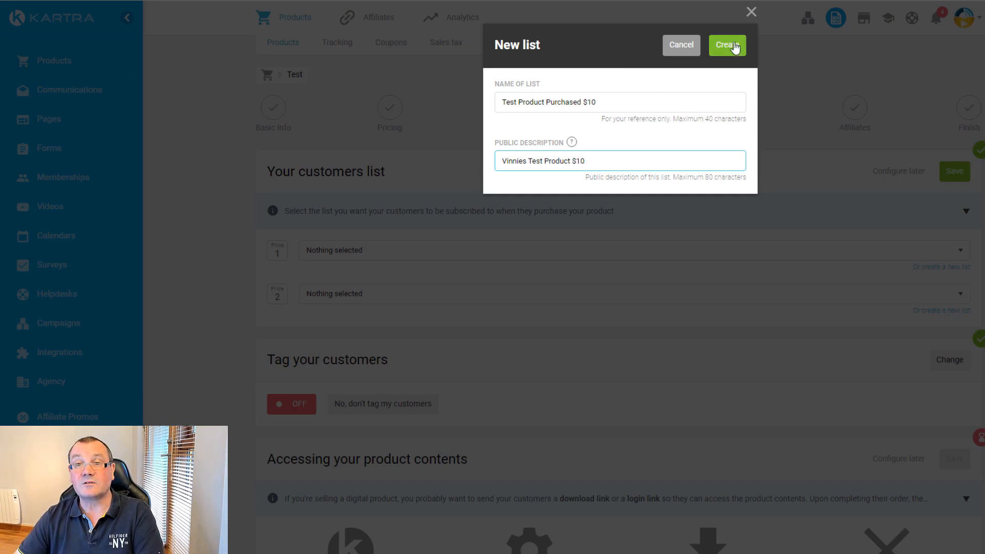
pyautogui.click(734, 47)
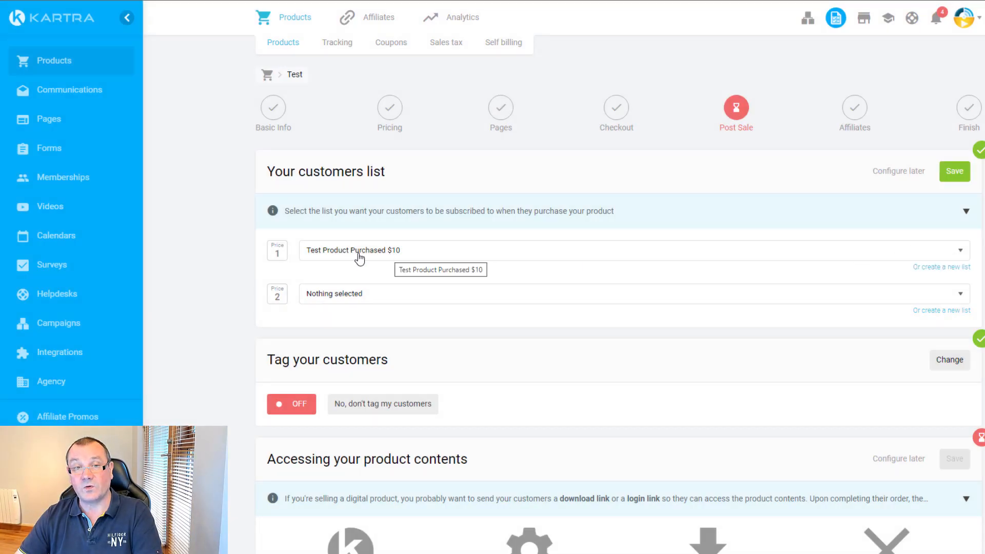
# Start a new list for Price 2 and name it Test Product Purchased Monthly, reusing the copied name.
pyautogui.click(943, 312)
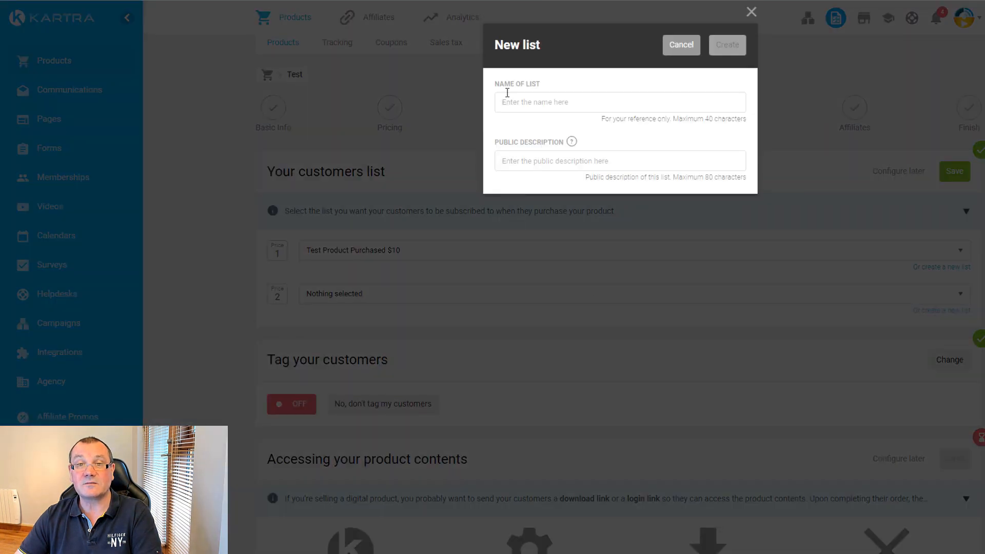
pyautogui.click(524, 103)
pyautogui.hotkey('ctrl', 'v')
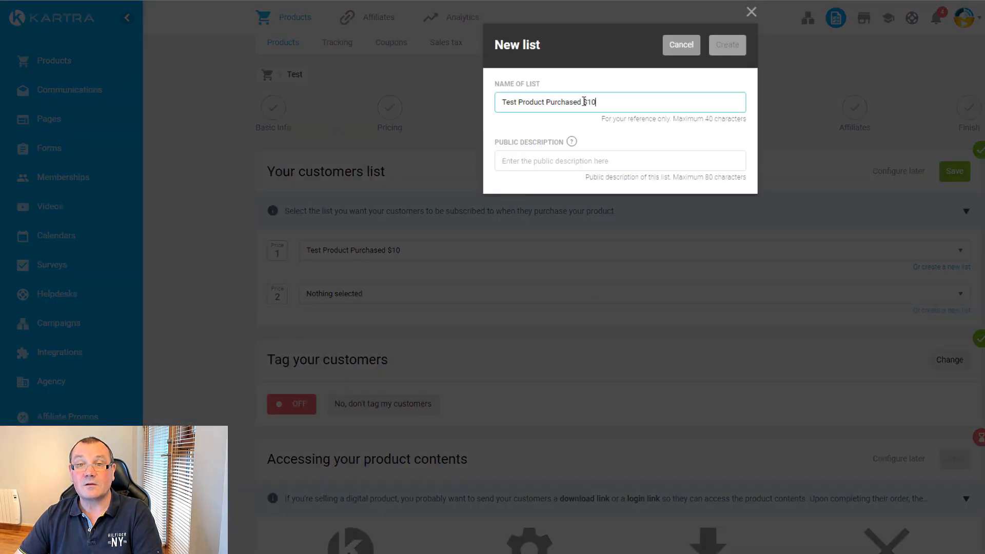
pyautogui.moveTo(584, 102); pyautogui.dragTo(613, 101)
pyautogui.write('Month')
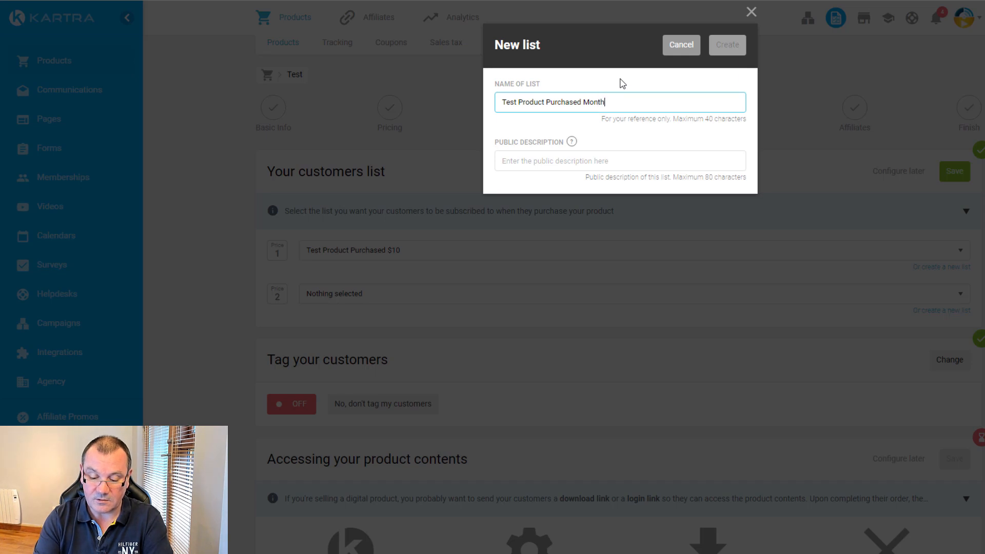
# Copy the list name into the public description, put the owner's first name in possessive form before it, and create the list.
pyautogui.moveTo(621, 100); pyautogui.dragTo(319, 129)
pyautogui.hotkey('ctrl', 'c')
pyautogui.click(501, 167)
pyautogui.hotkey('ctrl', 'v')
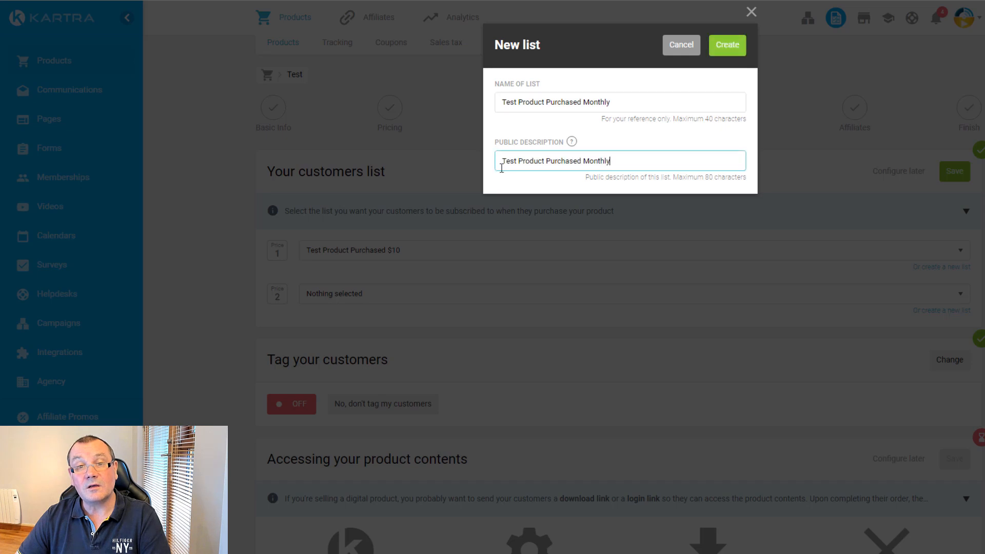
pyautogui.press('Home')
pyautogui.write('Vinnies')
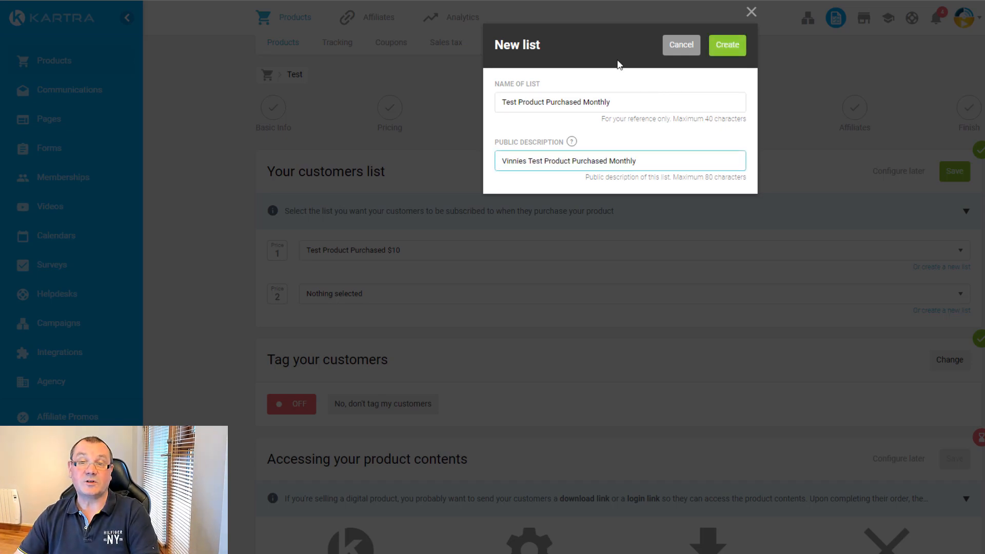
pyautogui.click(734, 47)
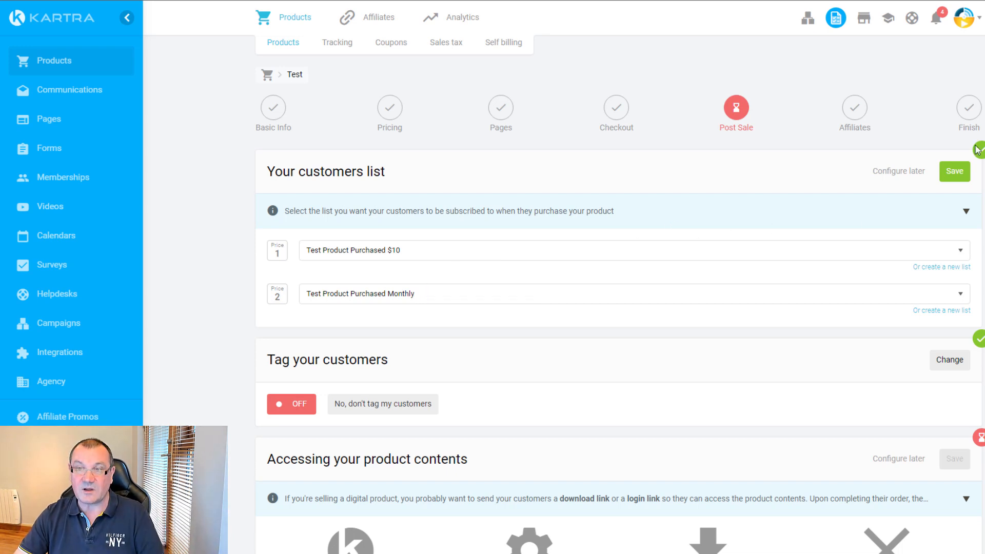
# Save the customers list settings and choose to tag customers who buy this product.
pyautogui.click(959, 173)
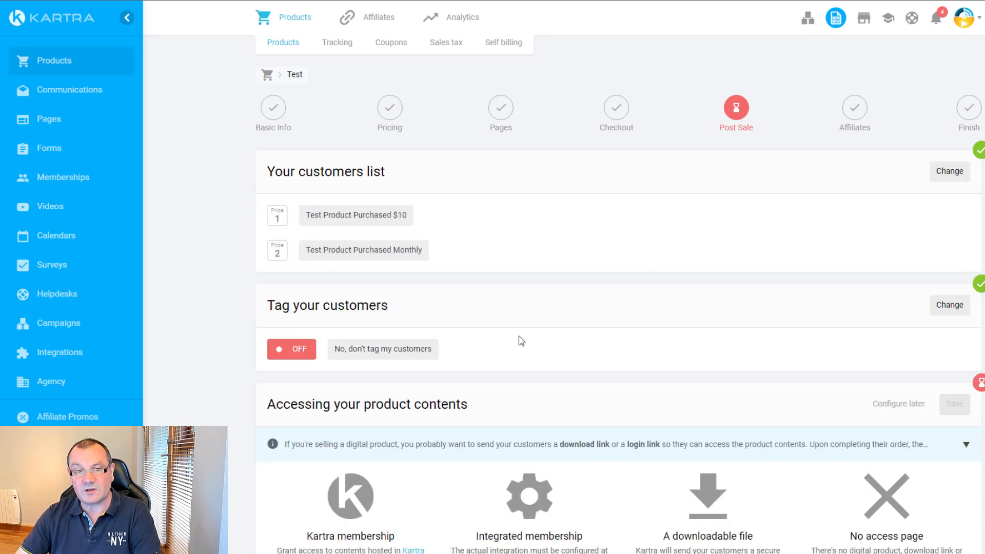
pyautogui.click(949, 307)
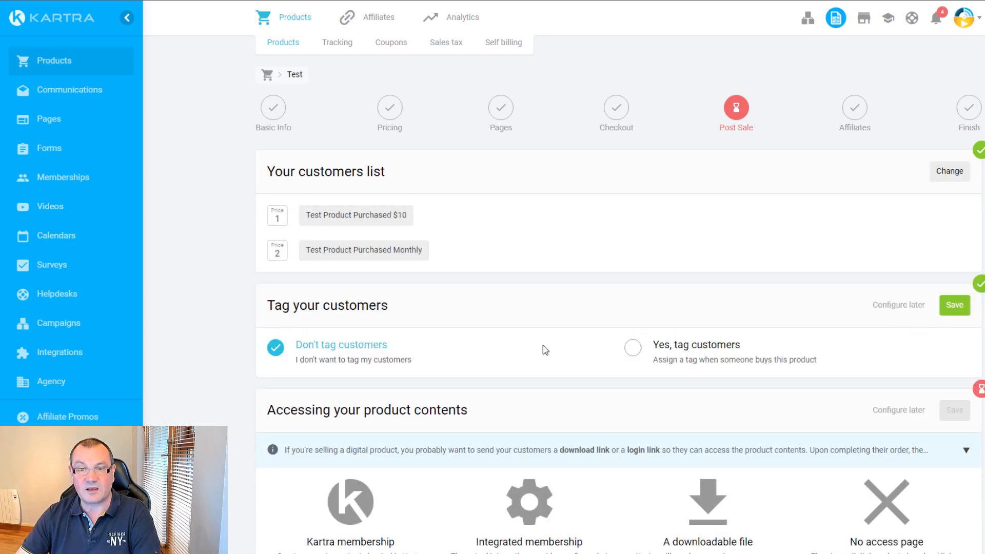
pyautogui.click(632, 347)
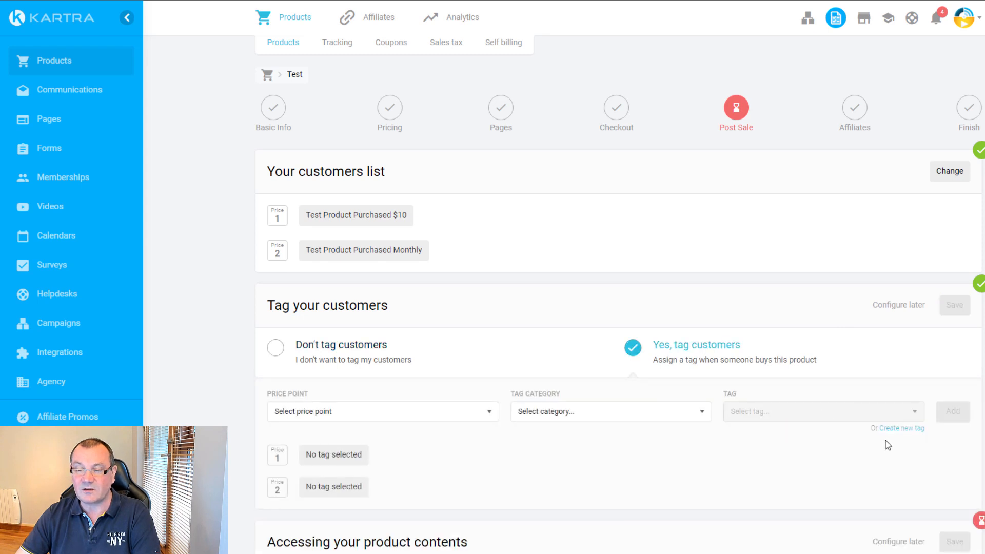
# Create a tag named Test Product Purchased Monthly with the same text as description and No category in particular.
pyautogui.click(887, 427)
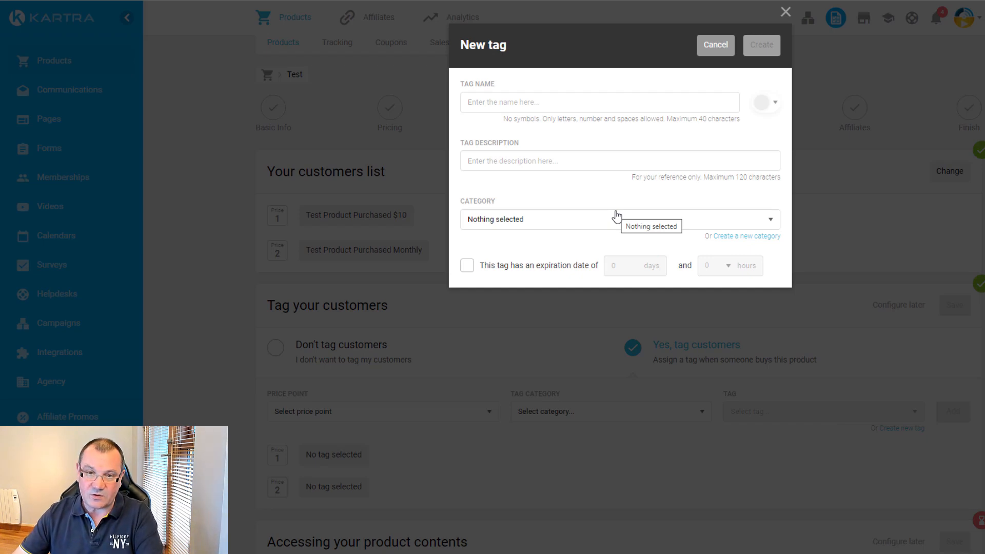
pyautogui.click(549, 106)
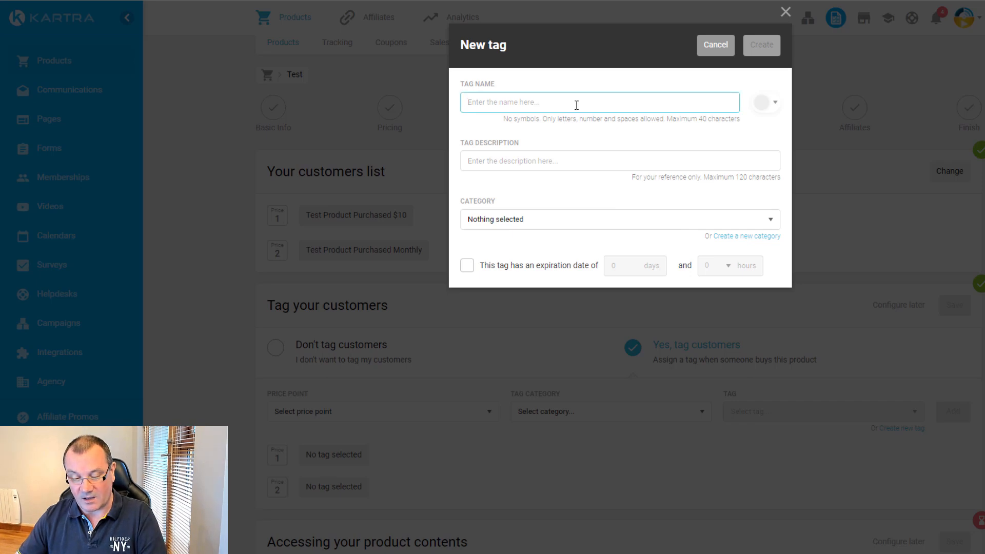
pyautogui.hotkey('ctrl', 'v')
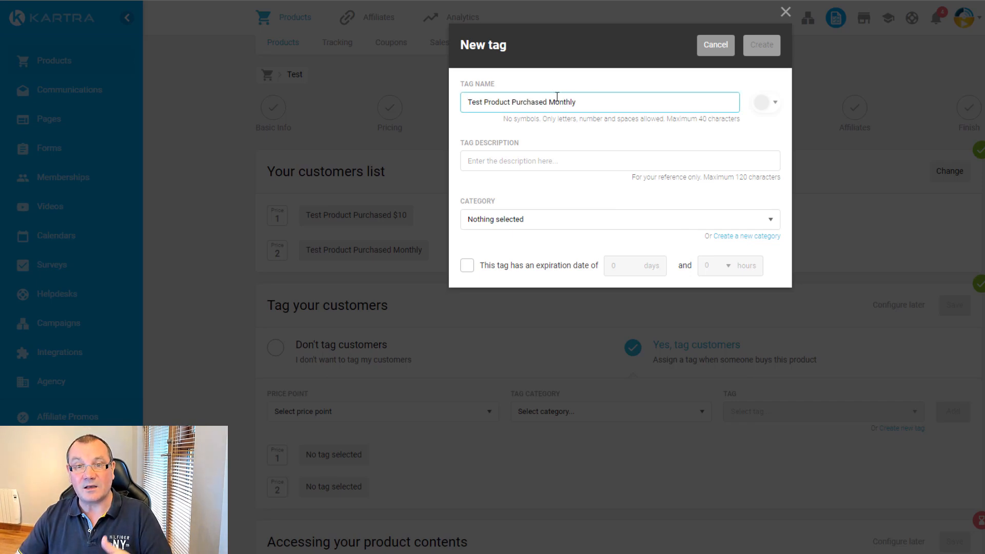
pyautogui.click(532, 161)
pyautogui.hotkey('ctrl', 'v')
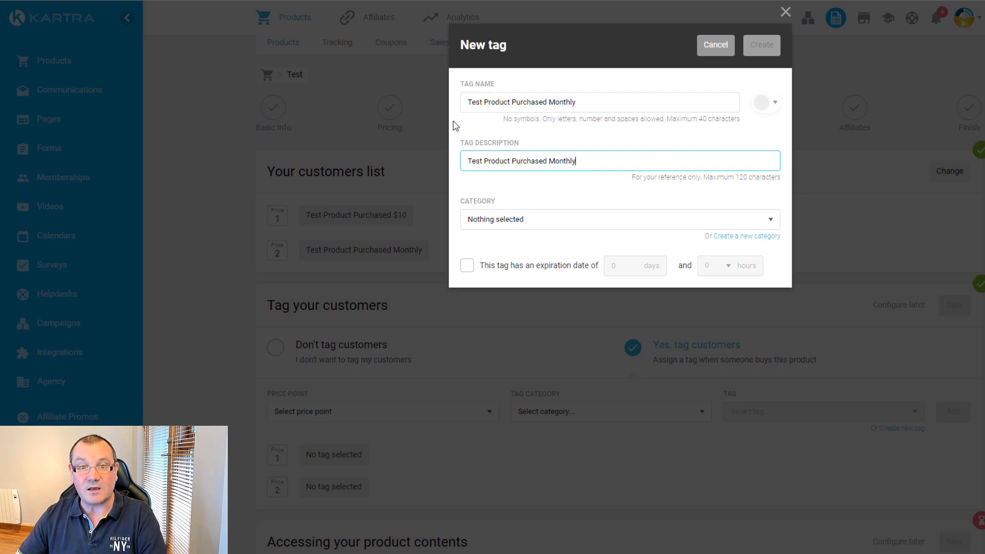
pyautogui.click(501, 222)
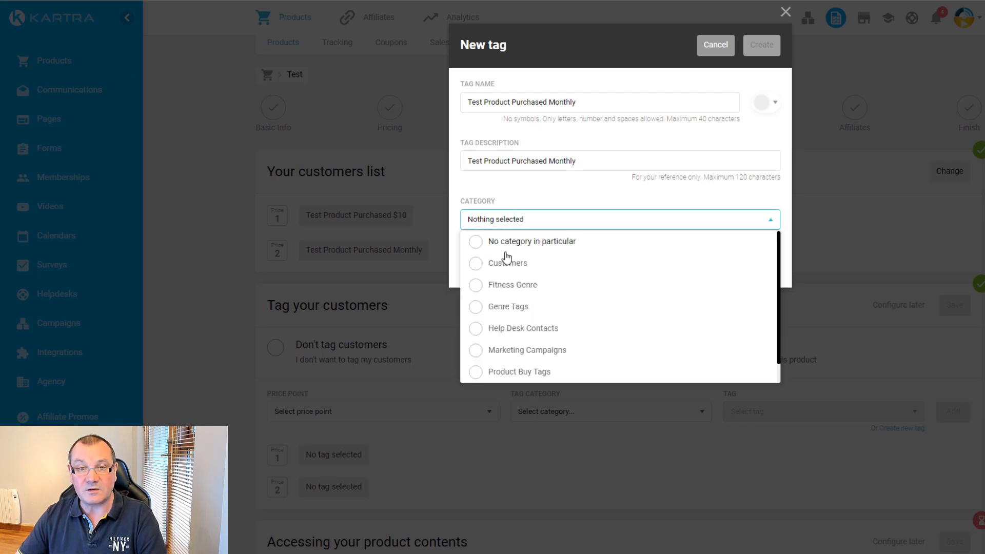
pyautogui.click(495, 243)
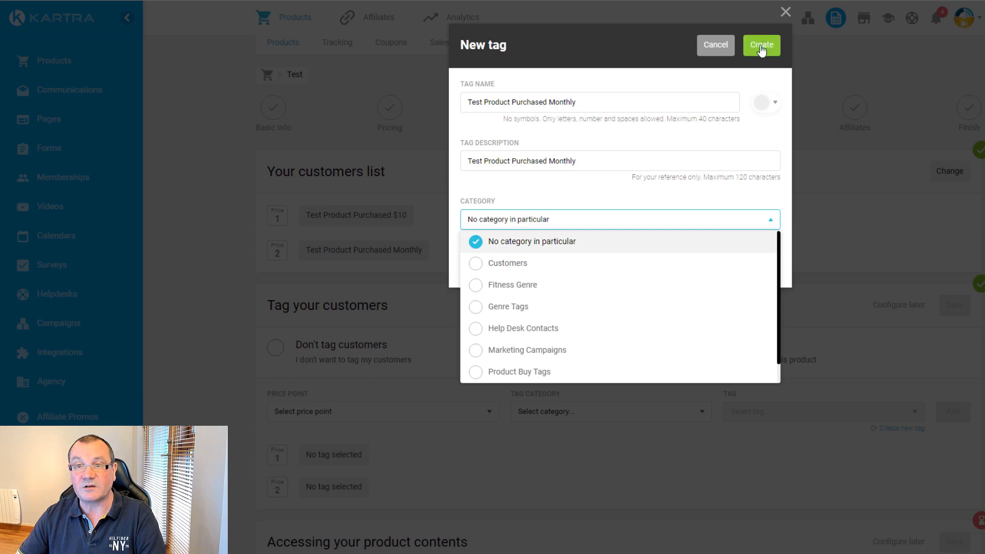
pyautogui.click(761, 47)
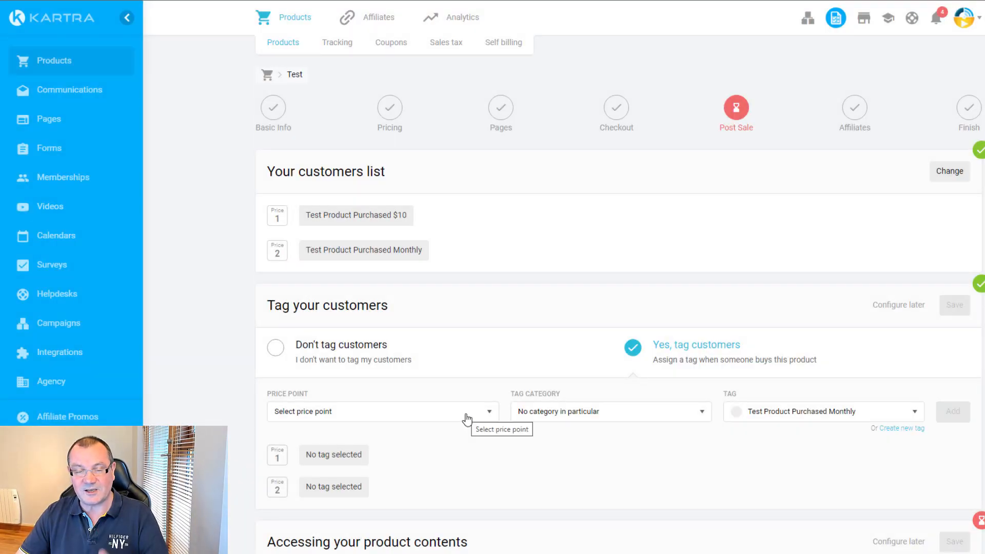
# Assign the Test Product Purchased Monthly tag to Price point 2.
pyautogui.click(467, 419)
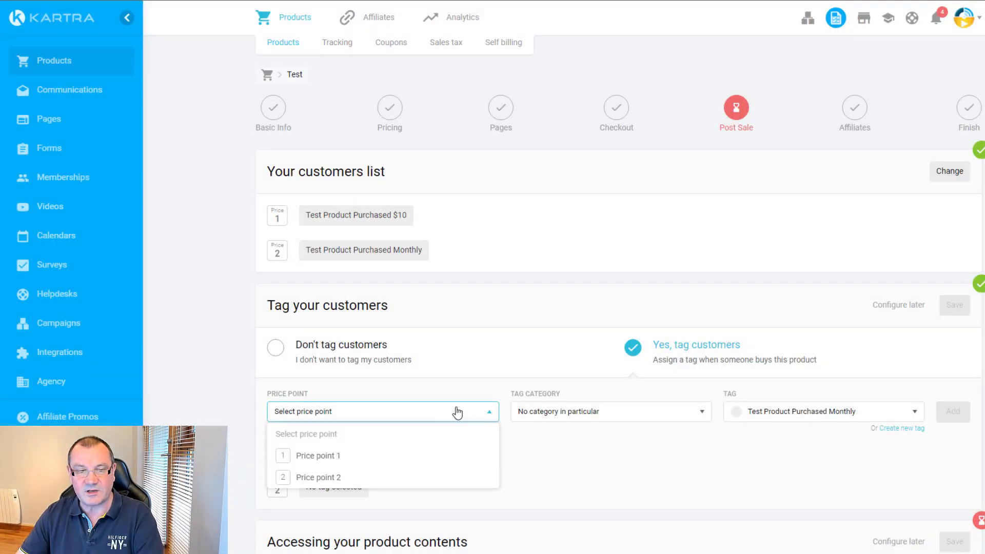
pyautogui.click(530, 465)
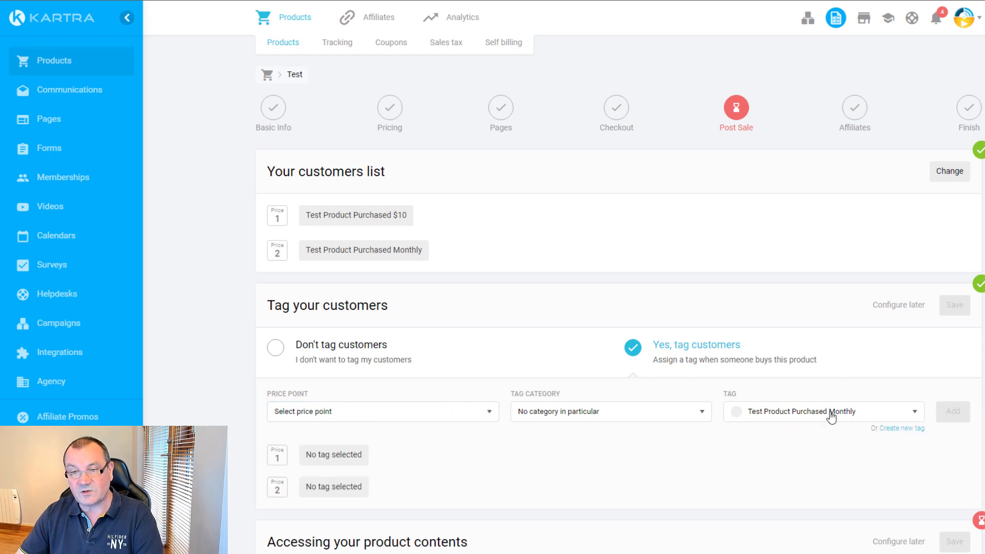
pyautogui.click(476, 415)
pyautogui.click(329, 477)
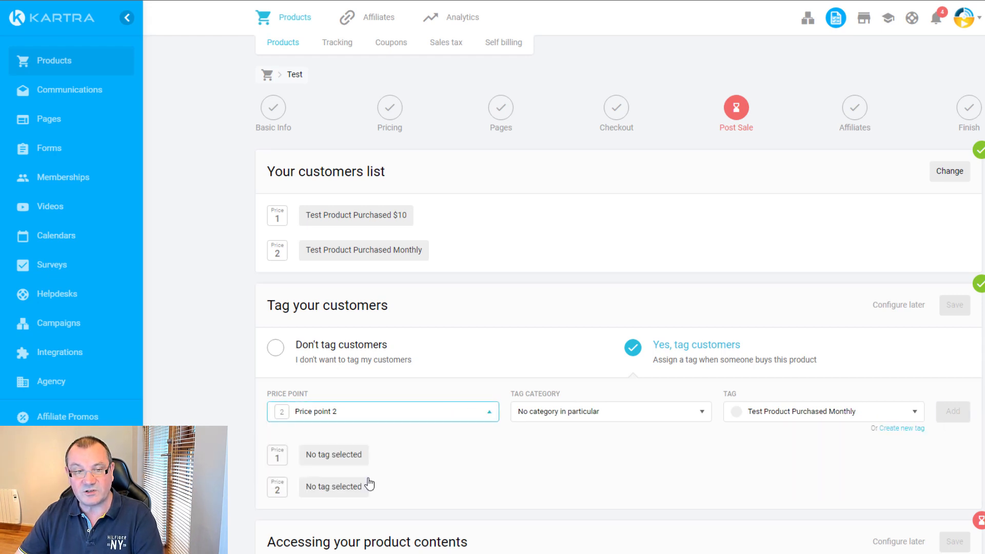
pyautogui.click(949, 417)
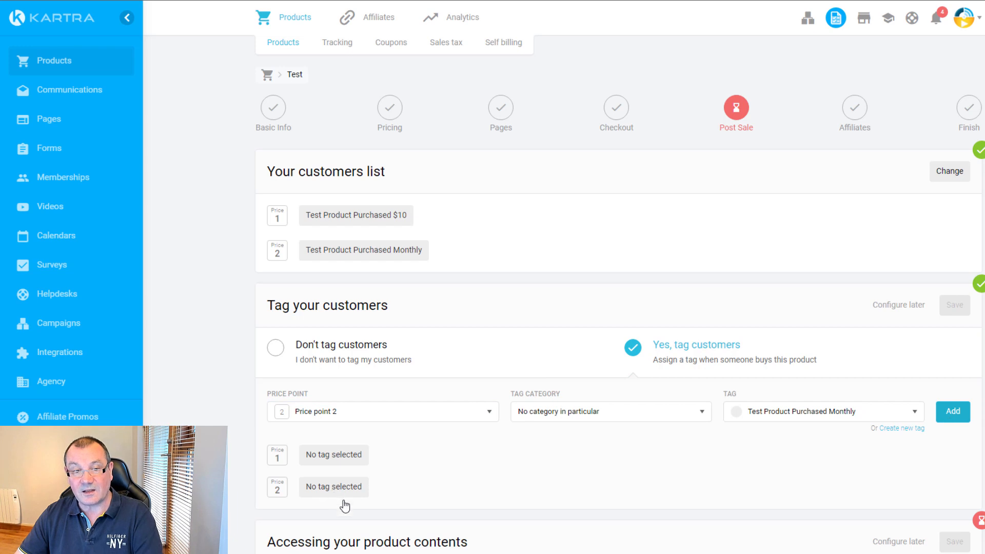
# Start another new tag and name it Test Product Purchased 10, reusing the copied name.
pyautogui.click(905, 429)
pyautogui.click(477, 105)
pyautogui.hotkey('ctrl', 'v')
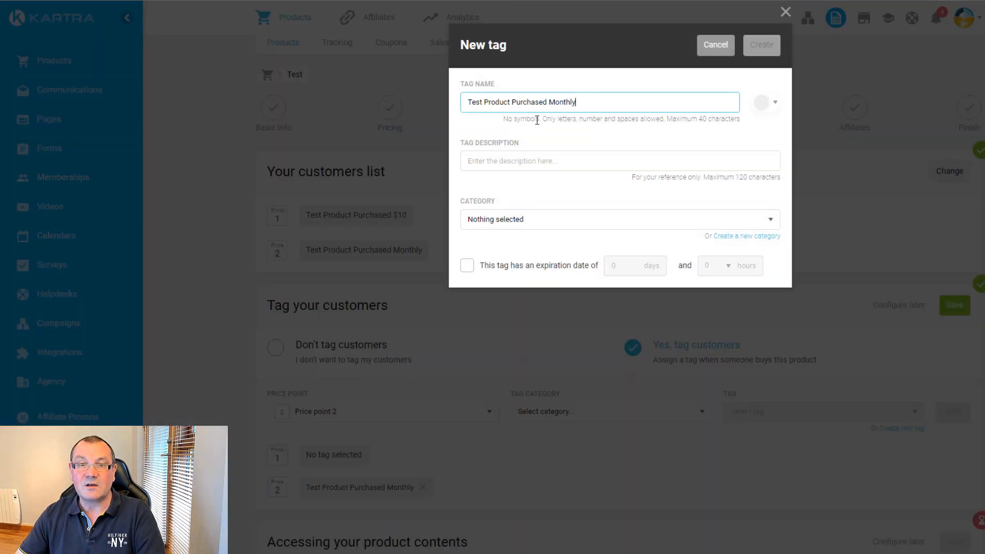
pyautogui.doubleClick(551, 104)
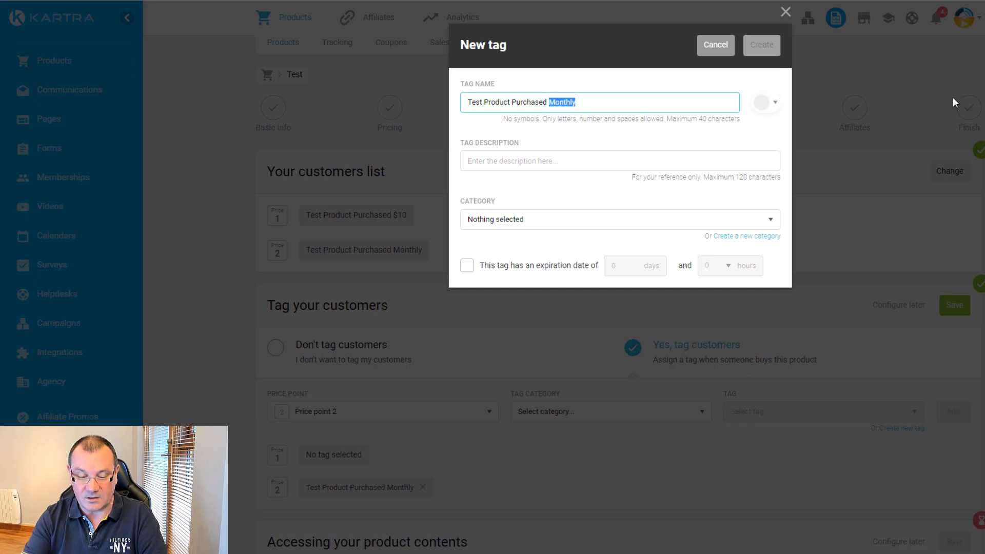
pyautogui.press('Right')
pyautogui.write('10')
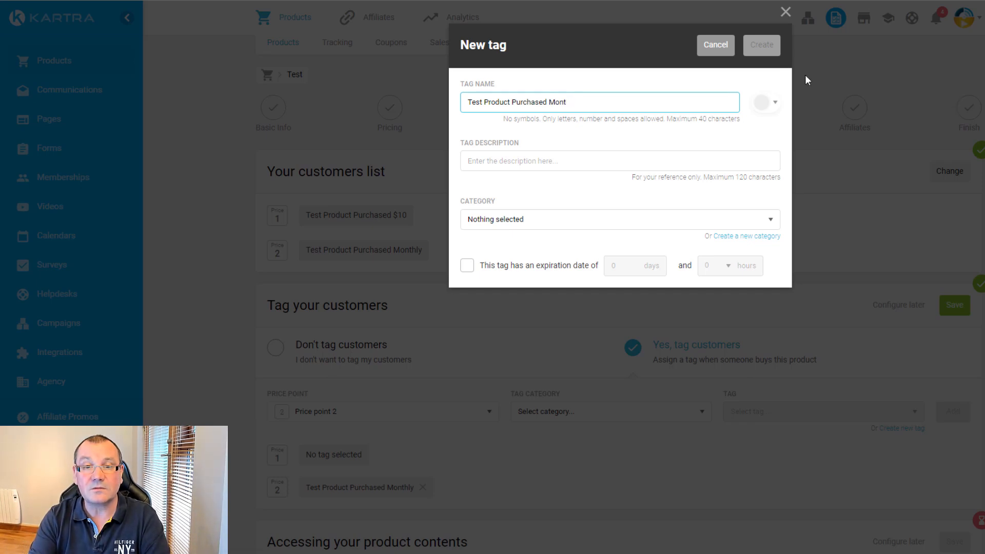
pyautogui.press('BackSpace')
pyautogui.press('BackSpace')
pyautogui.press('BackSpace')
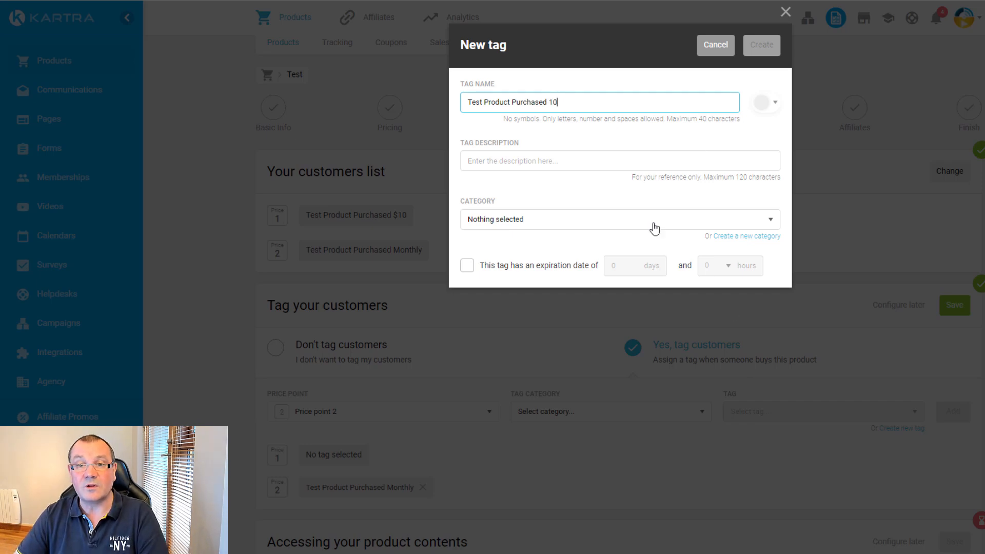
# Copy the tag name into the tag description, set the category to No category in particular, and create the tag.
pyautogui.moveTo(585, 108); pyautogui.dragTo(344, 100)
pyautogui.hotkey('ctrl', 'c')
pyautogui.click(497, 162)
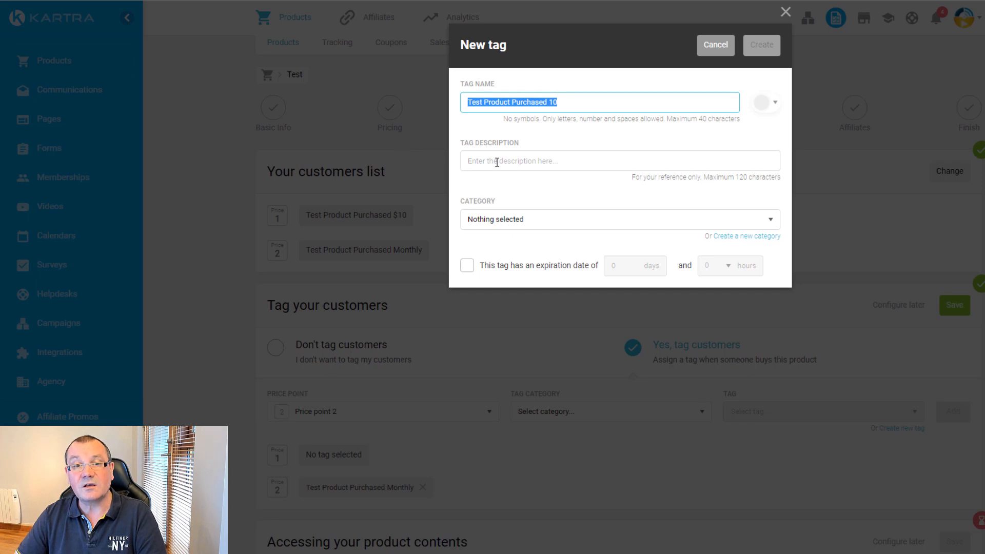
pyautogui.hotkey('ctrl', 'v')
pyautogui.click(552, 220)
pyautogui.click(560, 242)
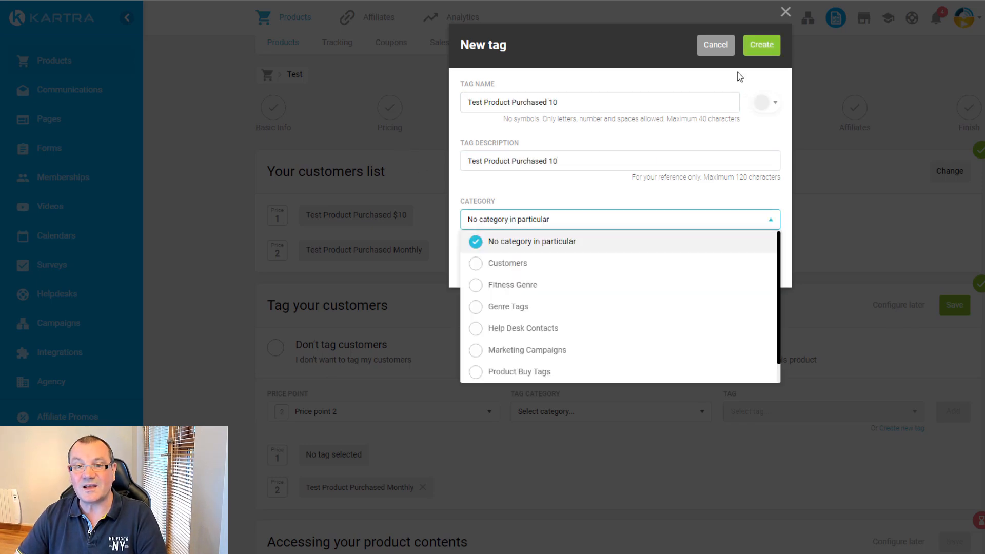
pyautogui.click(757, 49)
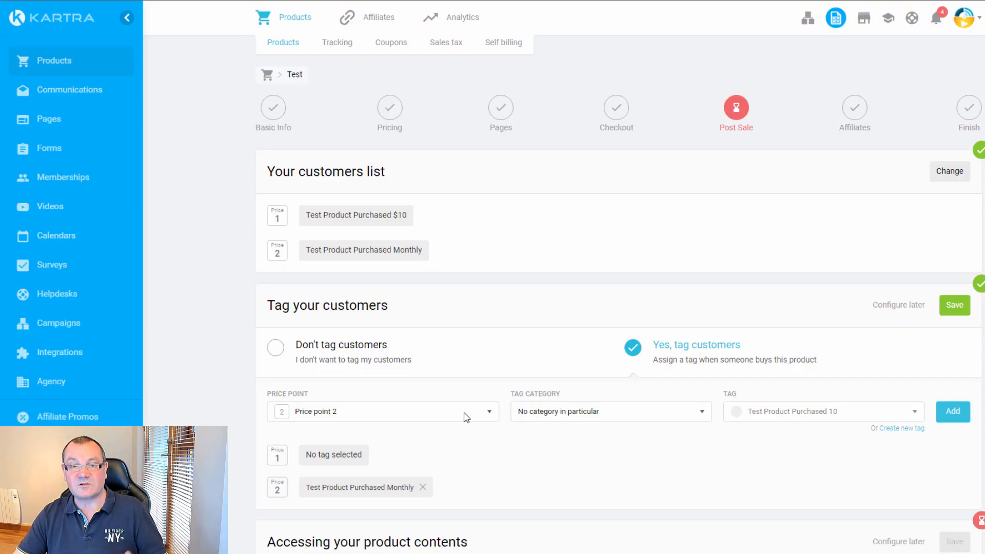
# Assign the Test Product Purchased 10 tag to Price point 1 and save the customer tagging settings.
pyautogui.click(465, 413)
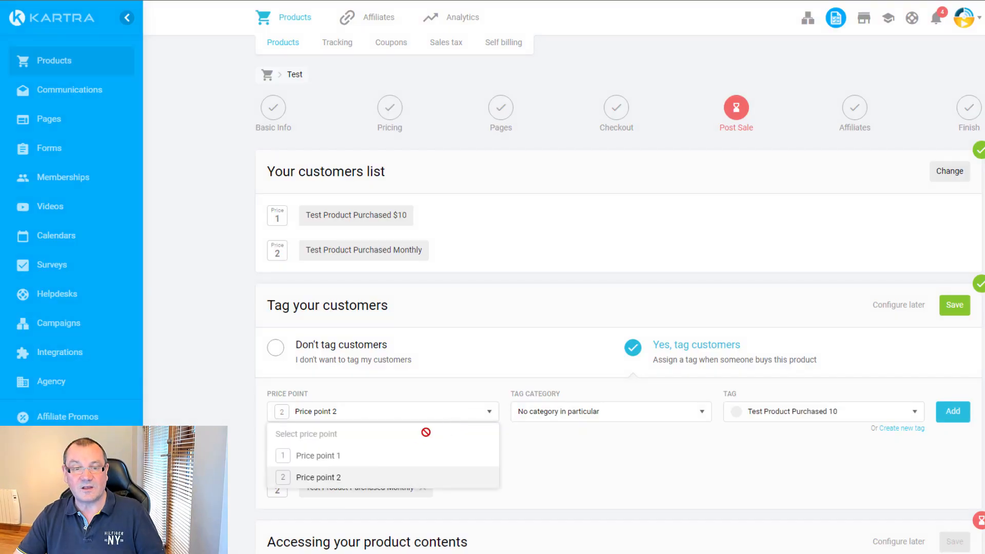
pyautogui.click(340, 456)
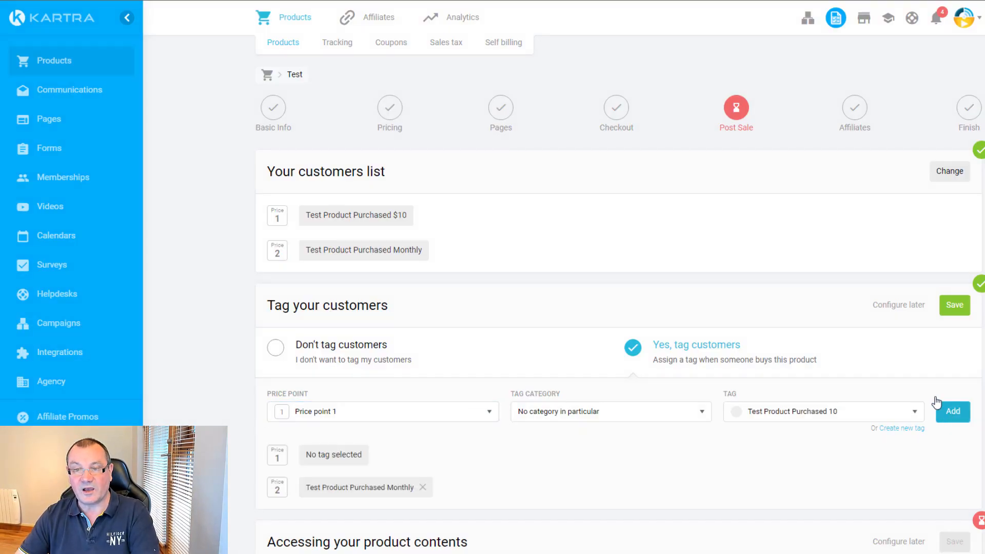
pyautogui.click(944, 410)
pyautogui.click(952, 310)
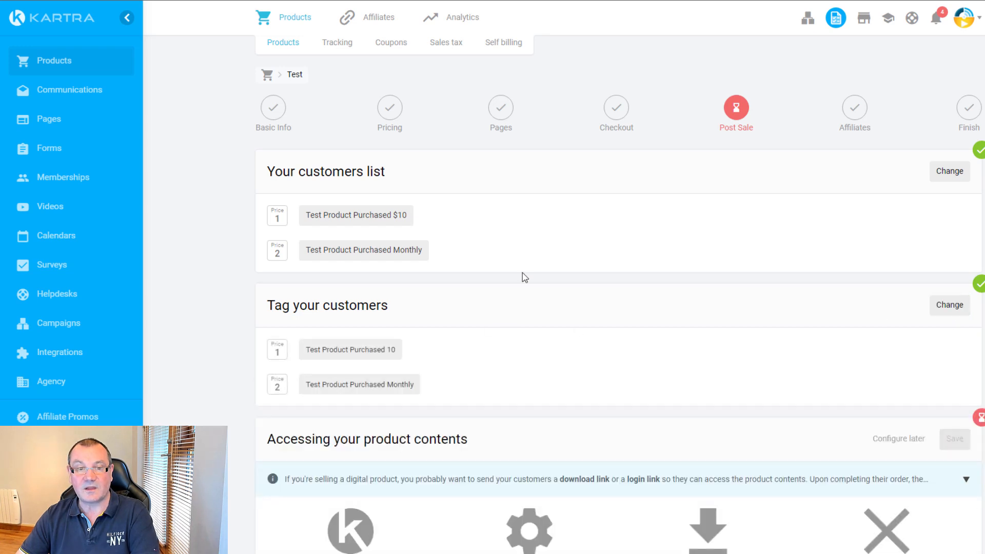
# Set access to the product contents to No access page and save that section.
pyautogui.scroll(-4, 462, 308)
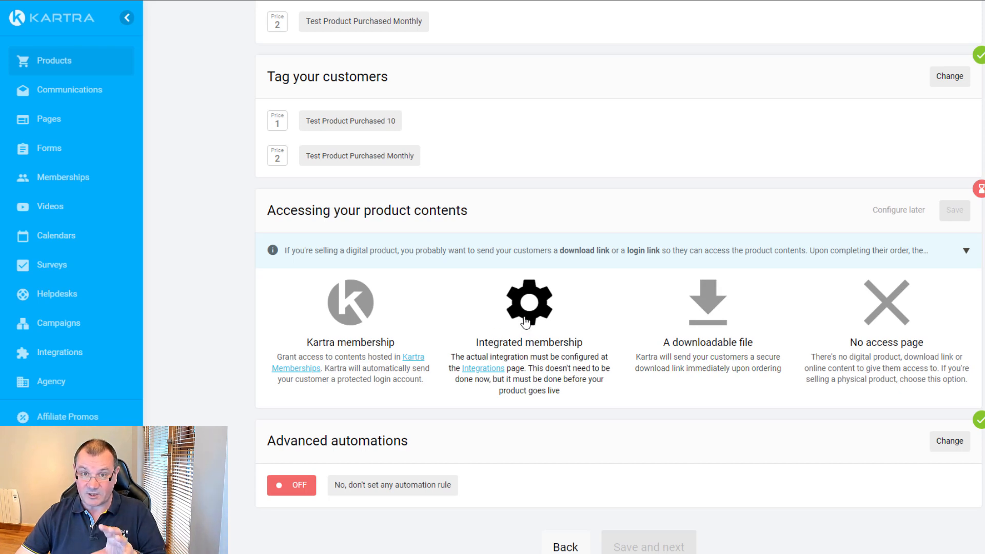
pyautogui.click(705, 349)
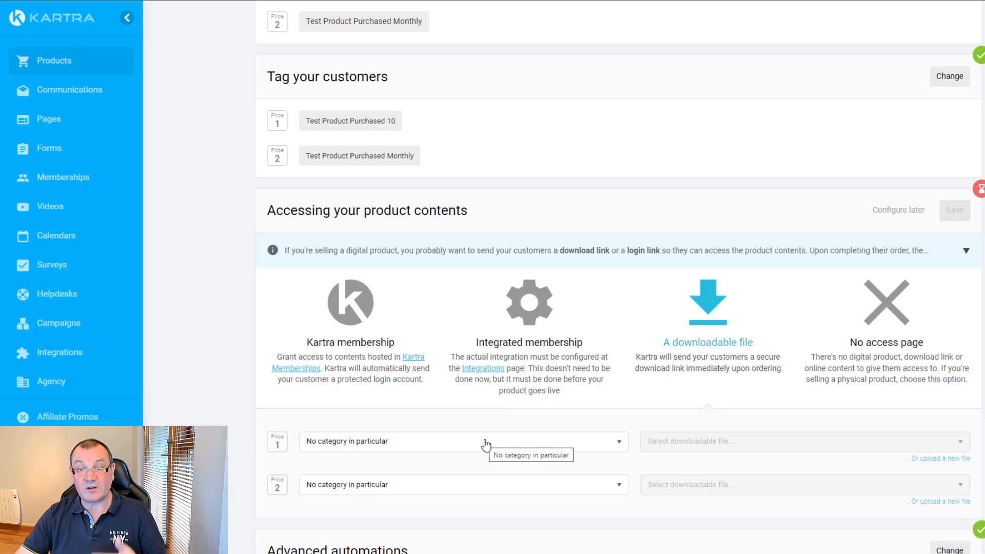
pyautogui.click(886, 310)
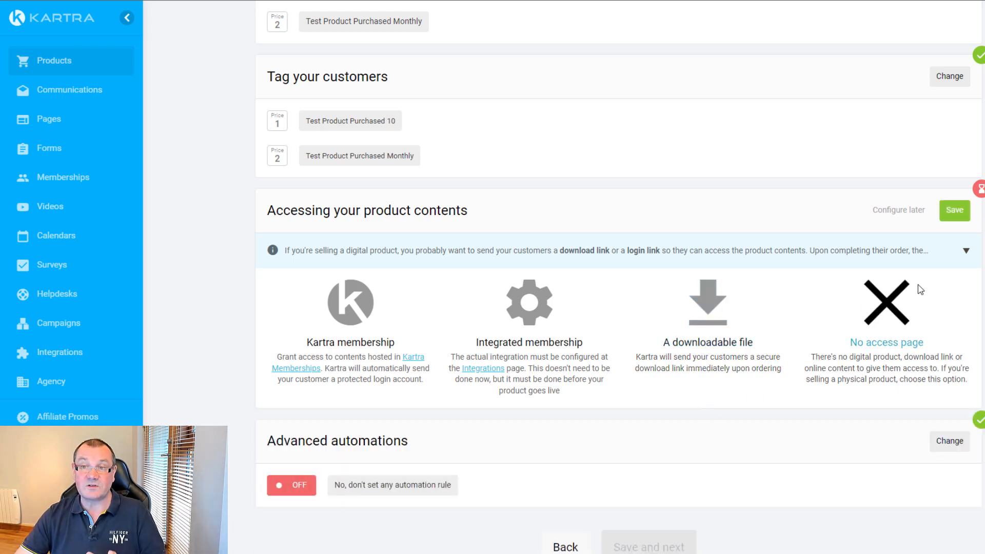
pyautogui.click(954, 218)
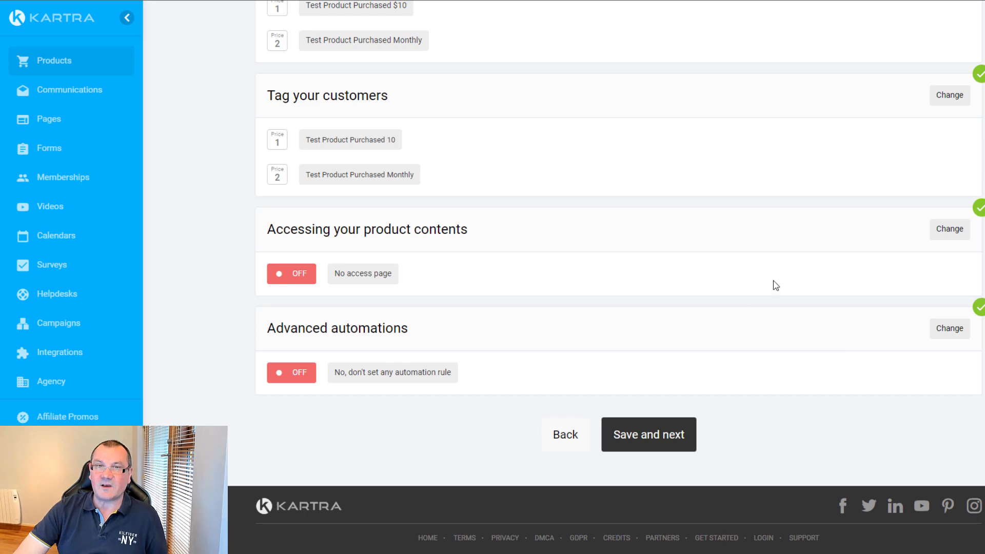
# Start a new automation under Advanced automations with Customer buys product as the IF condition.
pyautogui.click(947, 335)
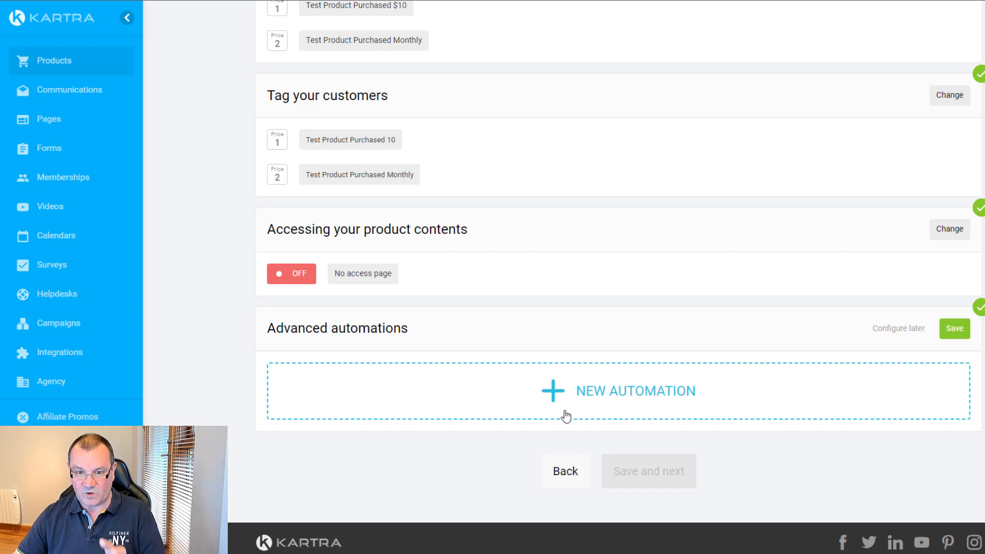
pyautogui.scroll(-1, 623, 267)
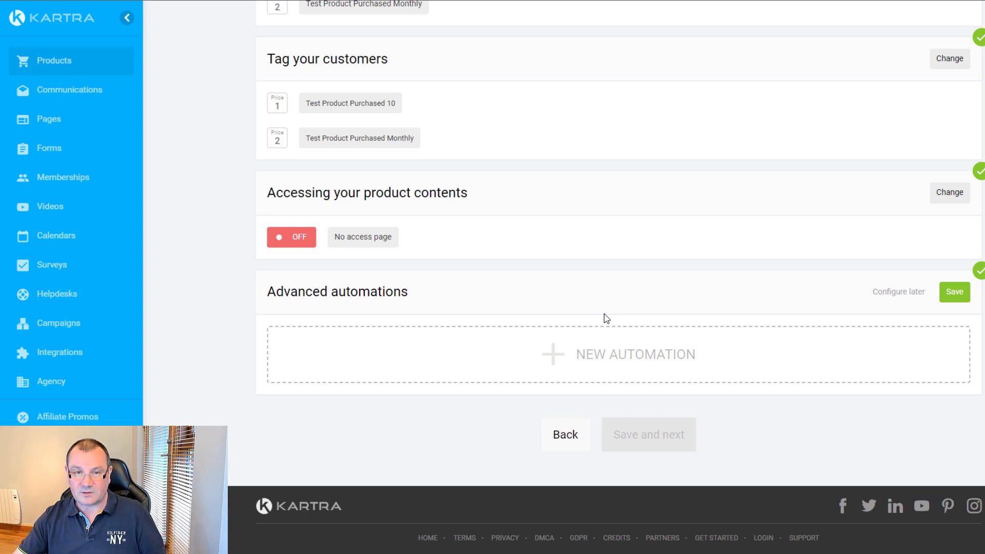
pyautogui.click(611, 355)
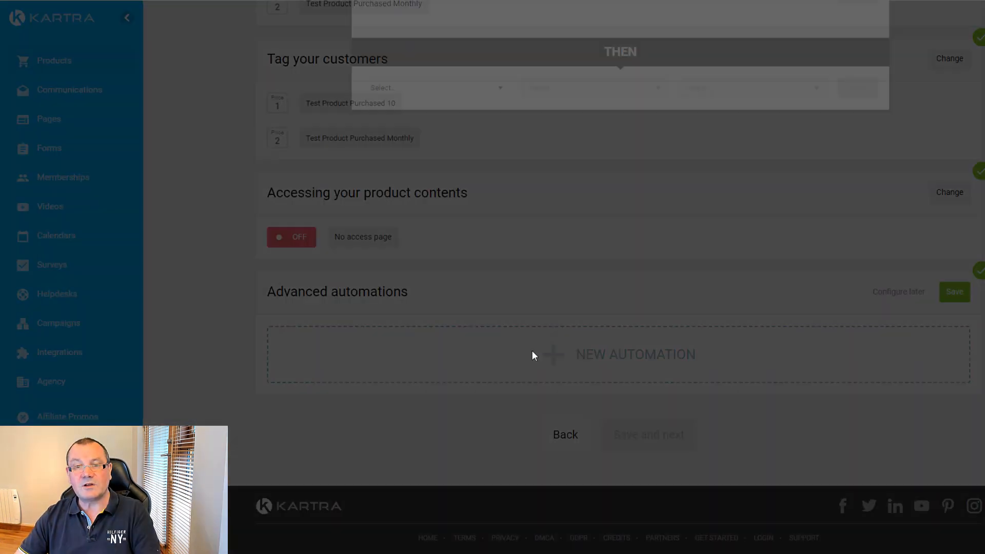
pyautogui.click(455, 122)
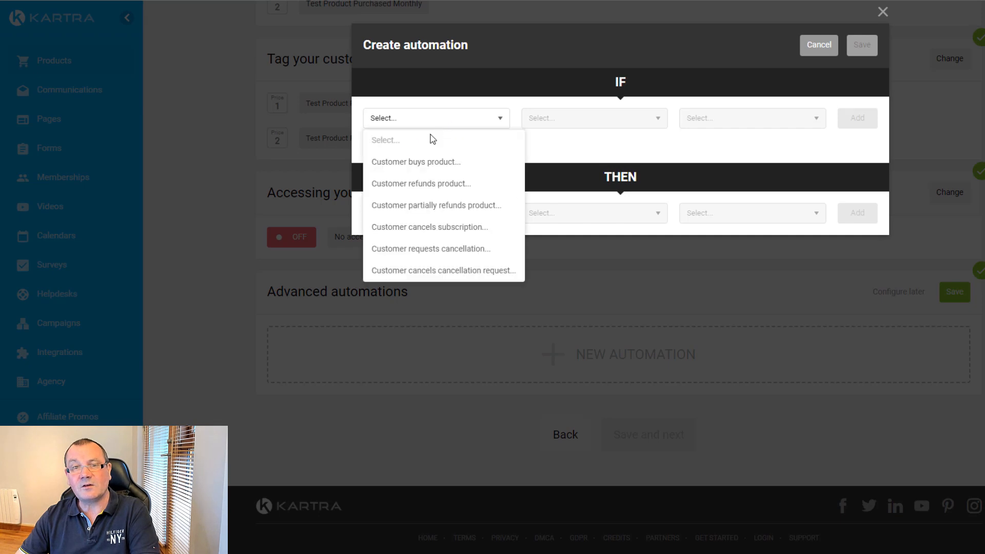
pyautogui.click(409, 163)
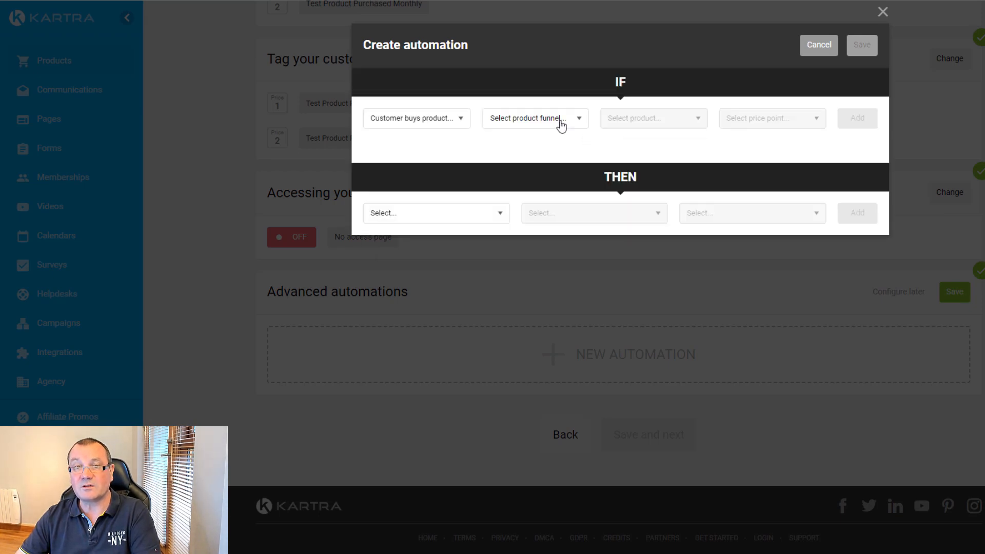
# Complete the condition with the Test product funnel, the Test product and Any price point, and add it to the automation.
pyautogui.click(562, 126)
pyautogui.click(556, 157)
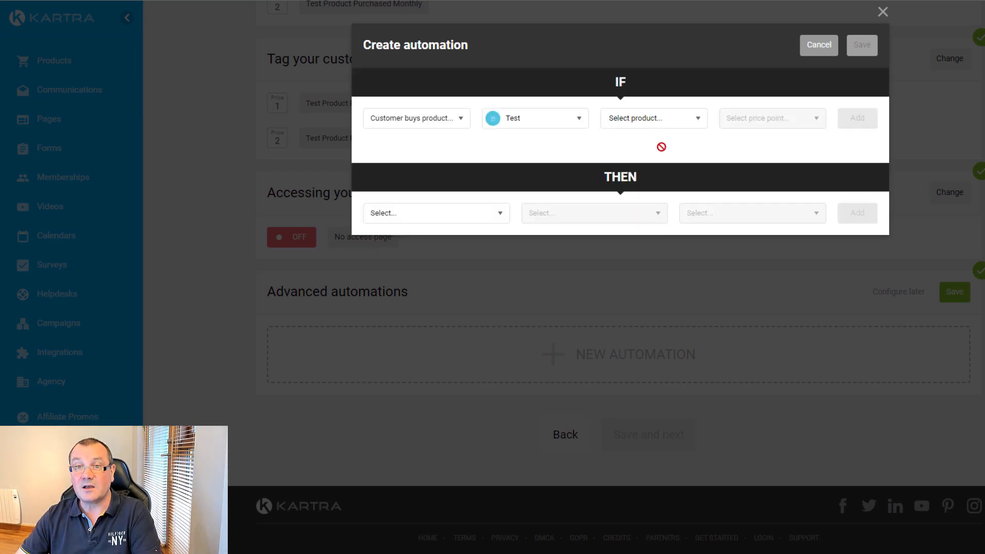
pyautogui.click(651, 119)
pyautogui.click(628, 162)
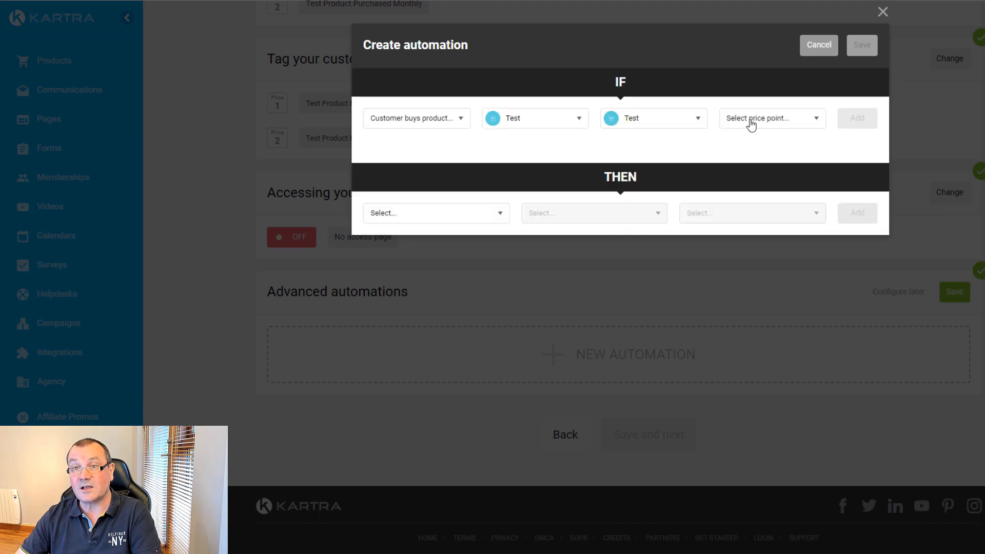
pyautogui.click(752, 124)
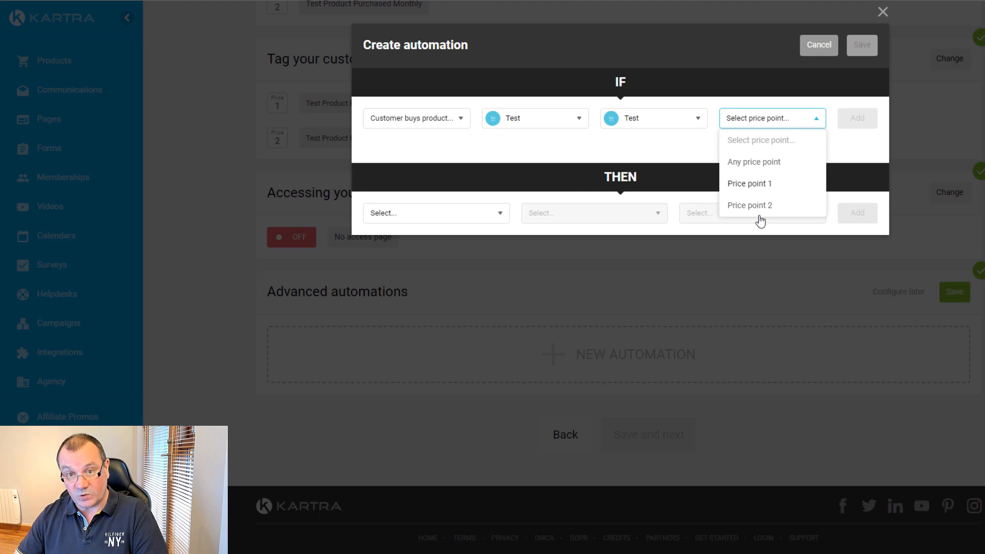
pyautogui.click(757, 163)
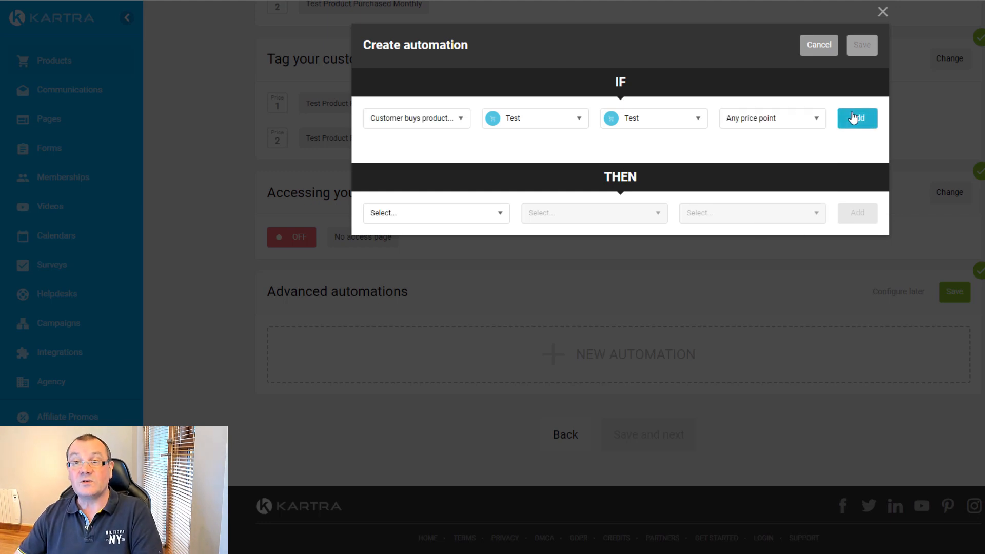
pyautogui.click(856, 120)
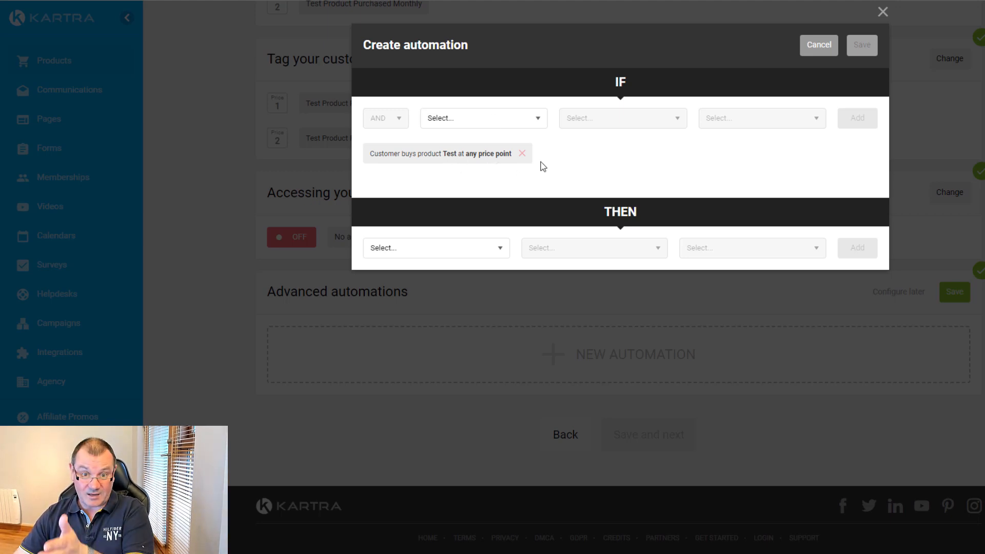
# Add a THEN action to the automation that assigns the Test Abandoned tag from No category in particular.
pyautogui.click(503, 248)
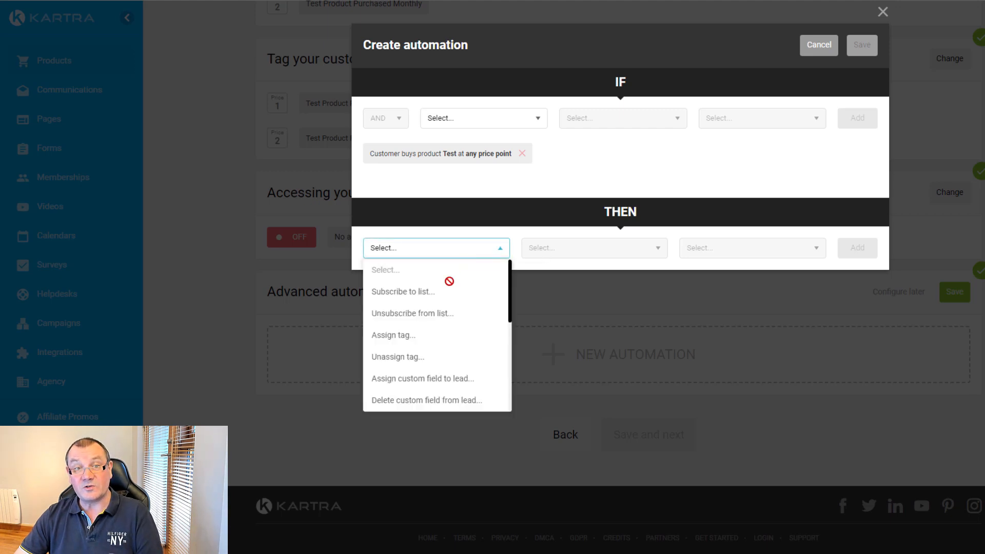
pyautogui.click(397, 336)
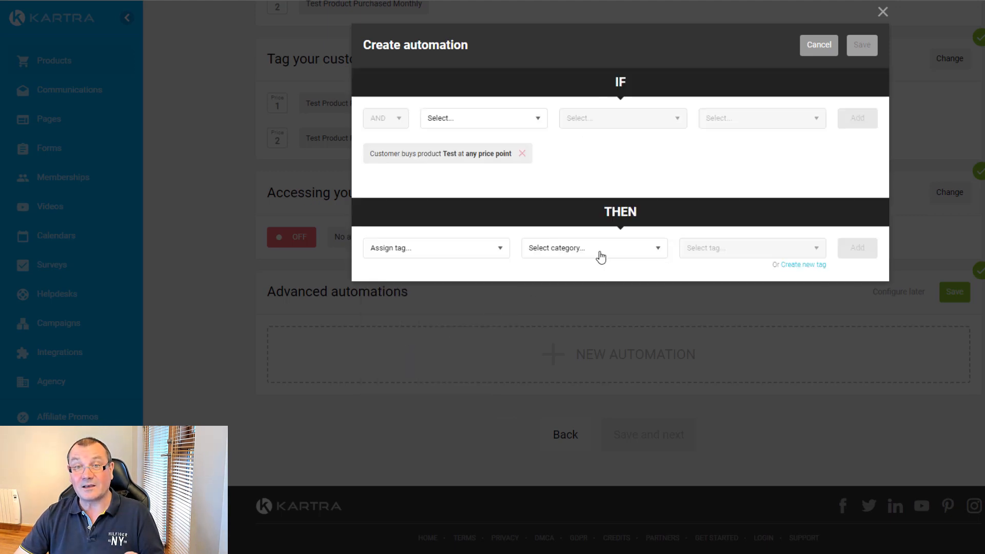
pyautogui.click(614, 252)
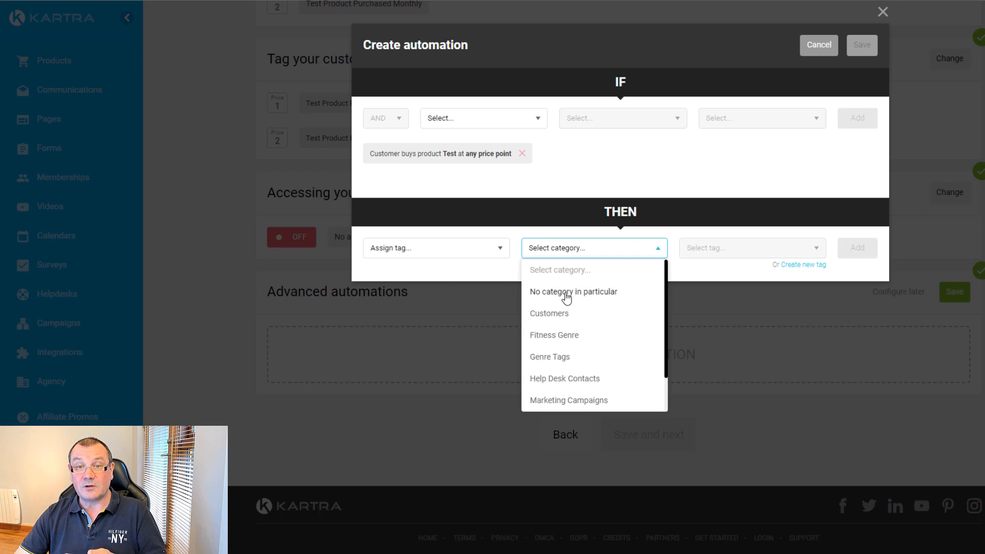
pyautogui.click(566, 292)
pyautogui.click(744, 249)
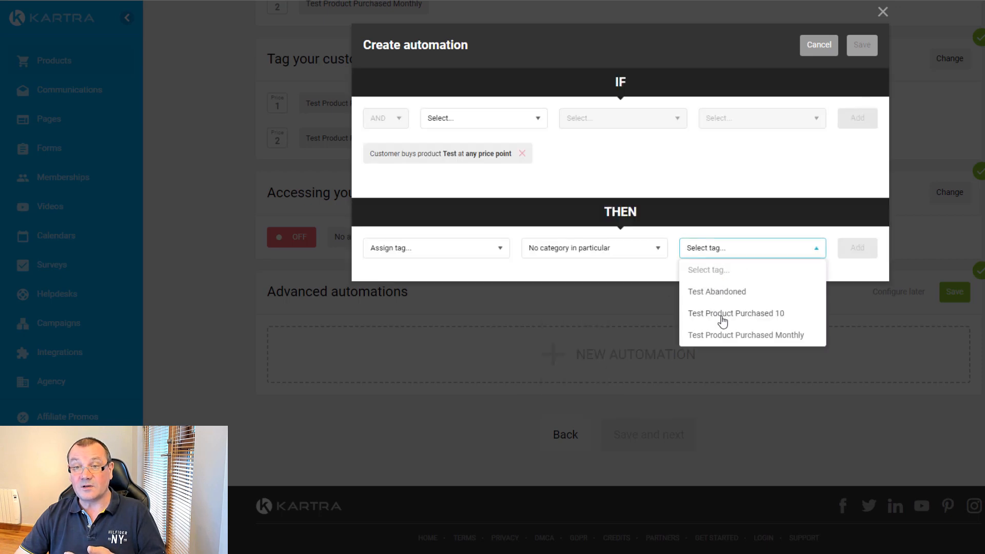
pyautogui.click(709, 292)
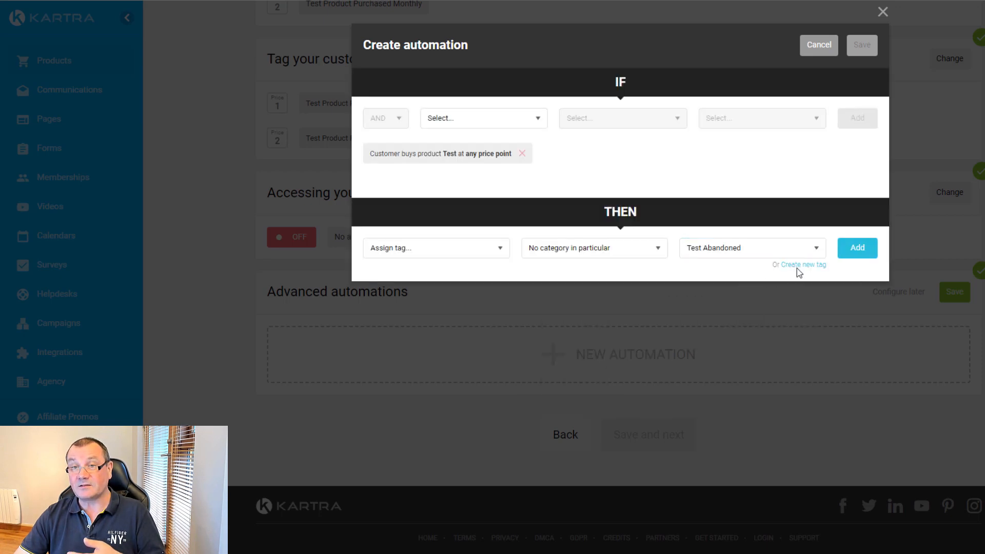
pyautogui.click(848, 254)
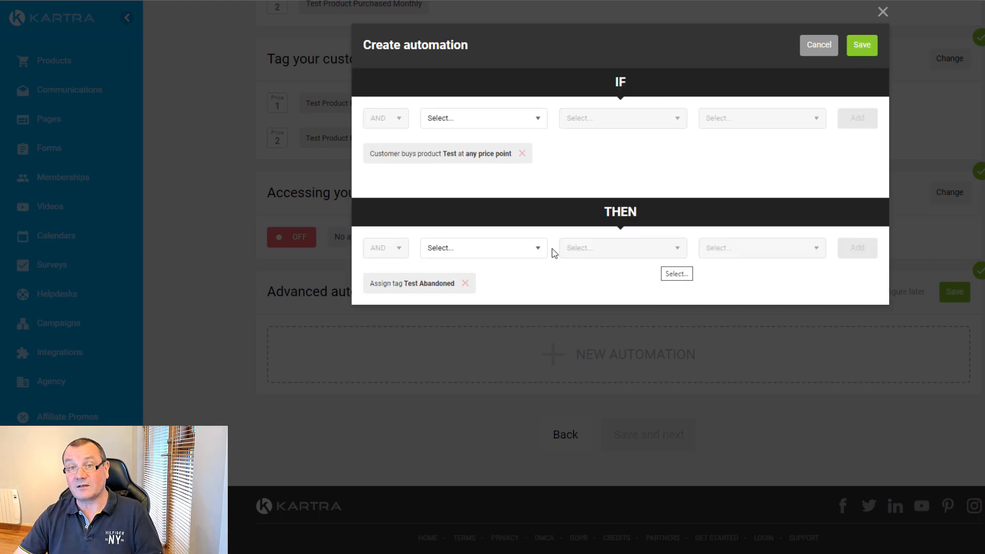
# Save the automation with the tag assignment as its only THEN action.
pyautogui.click(473, 254)
pyautogui.scroll(-3, 469, 325)
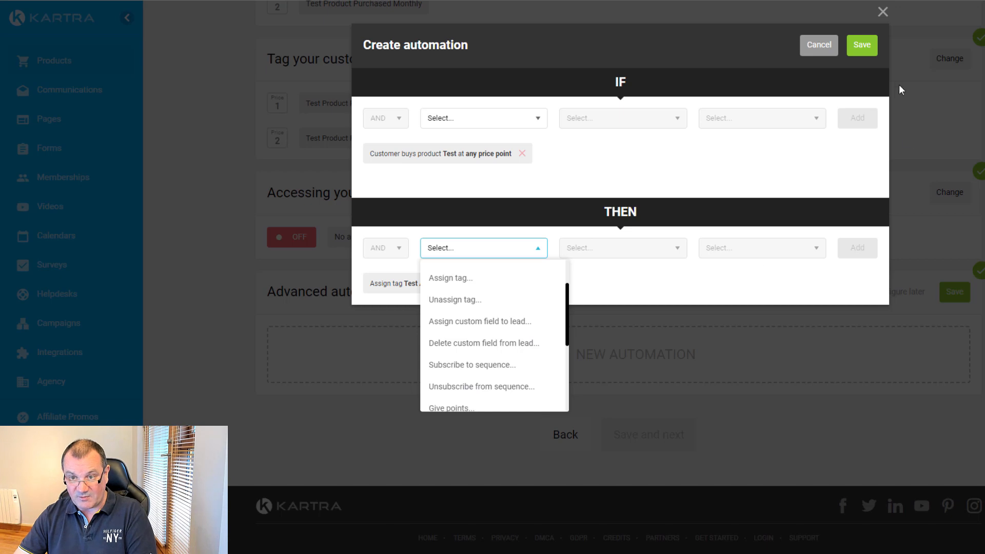
pyautogui.click(866, 45)
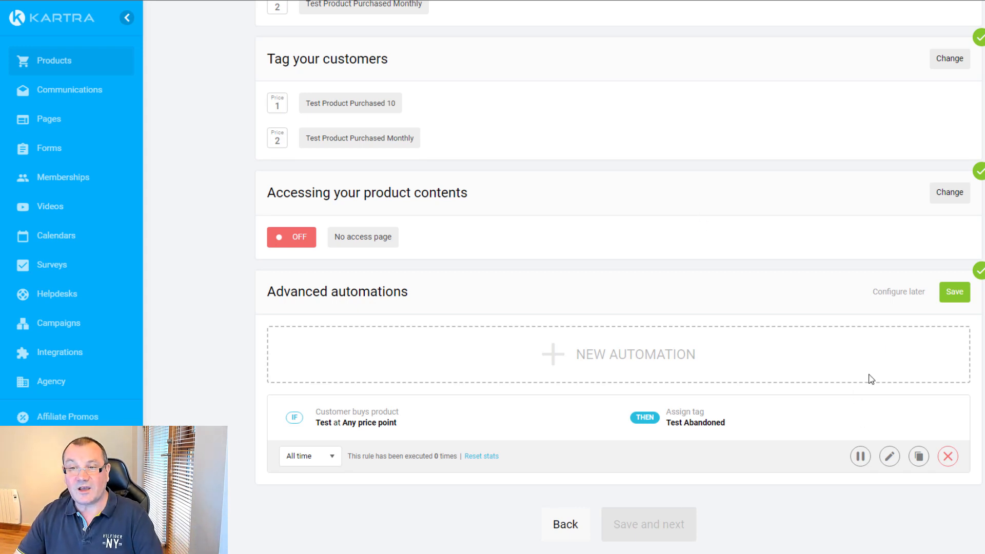
# Save the Advanced automations section and proceed from the post-sale settings to the affiliate settings.
pyautogui.click(593, 360)
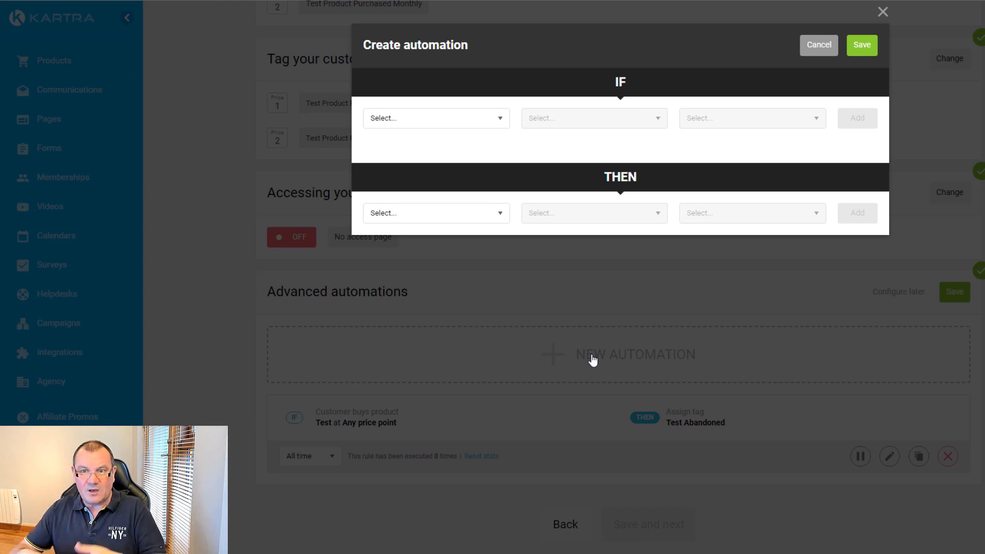
pyautogui.click(820, 50)
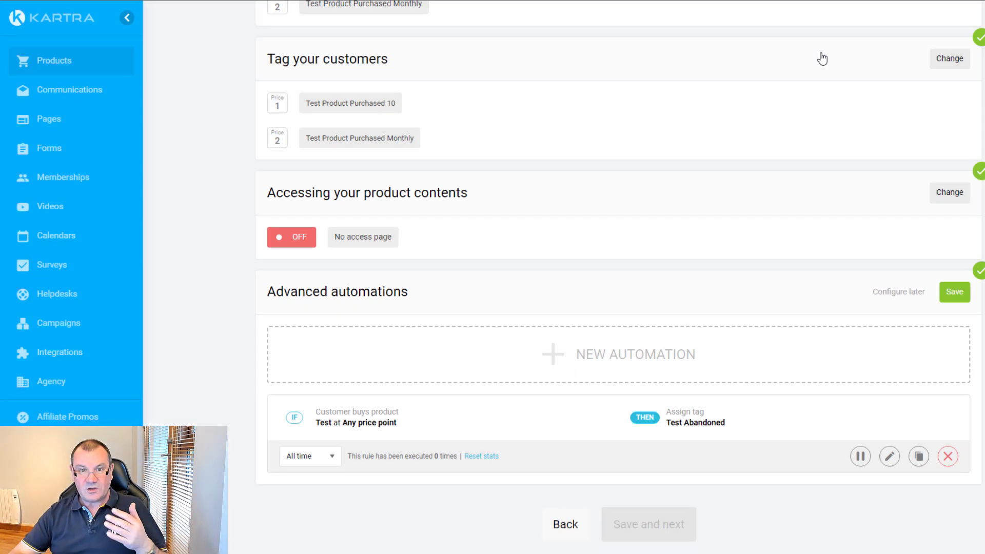
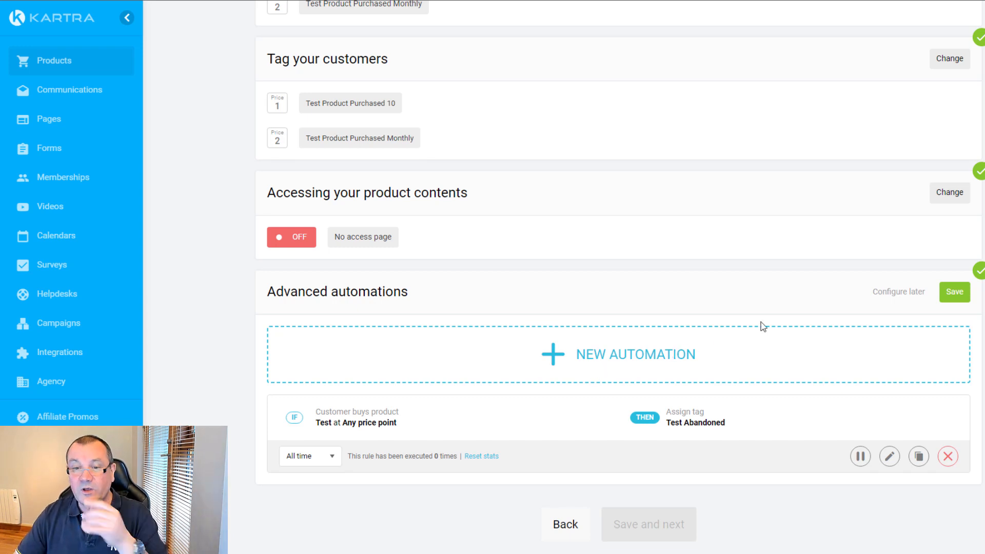
pyautogui.click(953, 293)
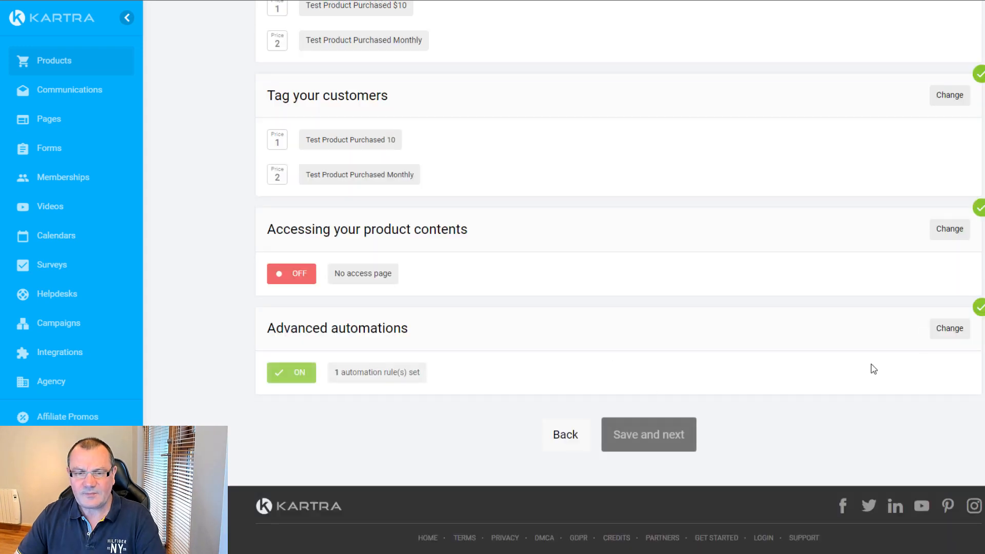
pyautogui.click(666, 434)
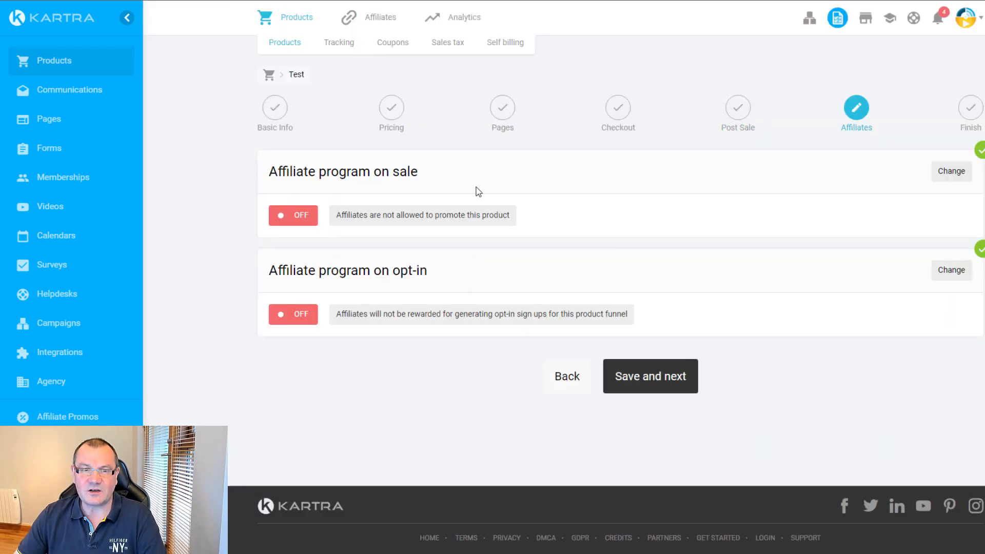
# Activate the affiliate program on sale for the Test product.
pyautogui.click(951, 173)
pyautogui.click(641, 214)
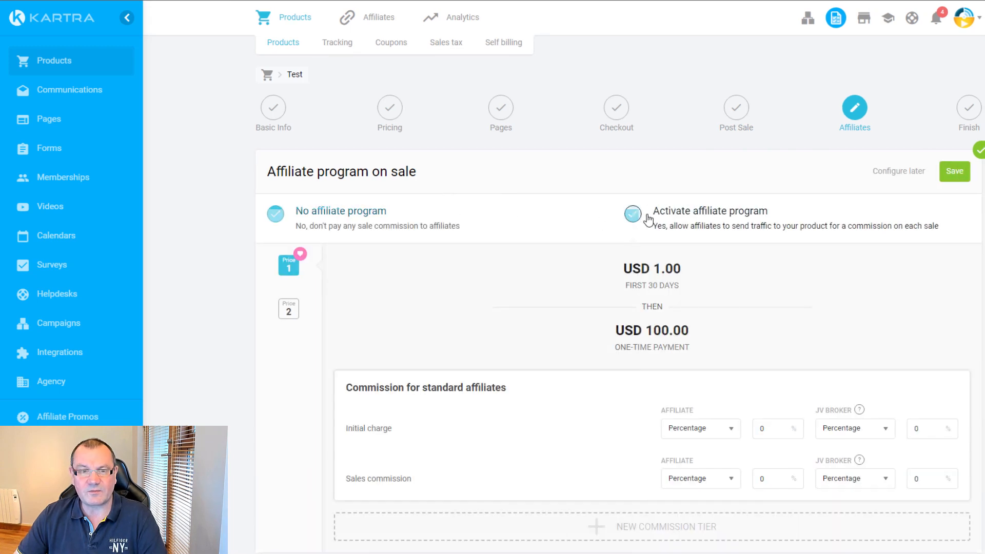
pyautogui.scroll(-3, 648, 221)
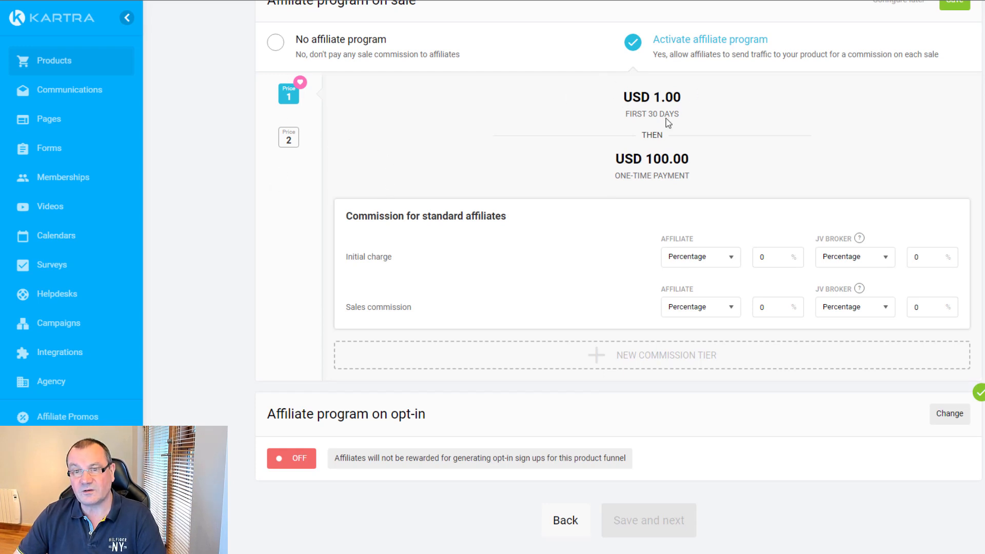
# Examine the standard affiliate and JV broker commission settings for Price point 1 and Price point 2.
pyautogui.click(289, 144)
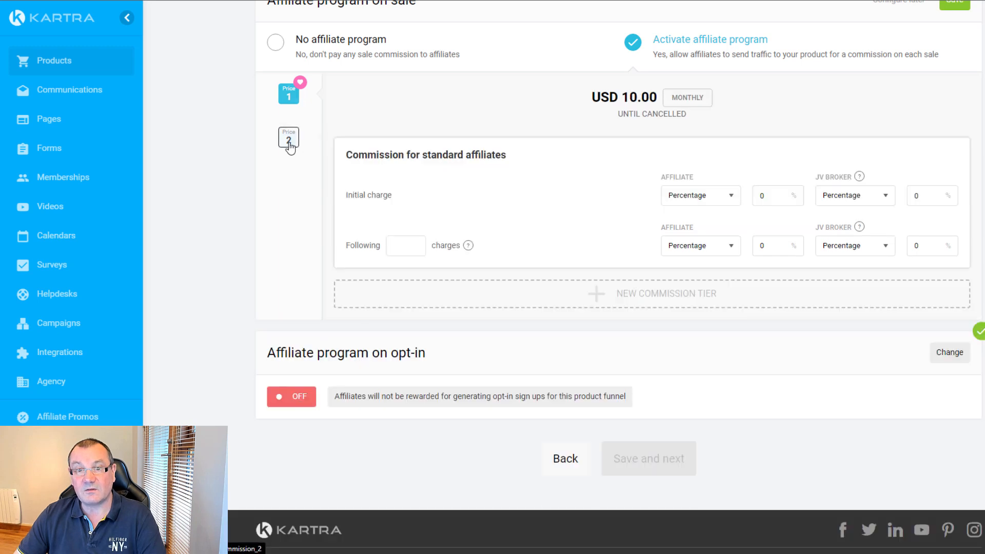
pyautogui.click(286, 94)
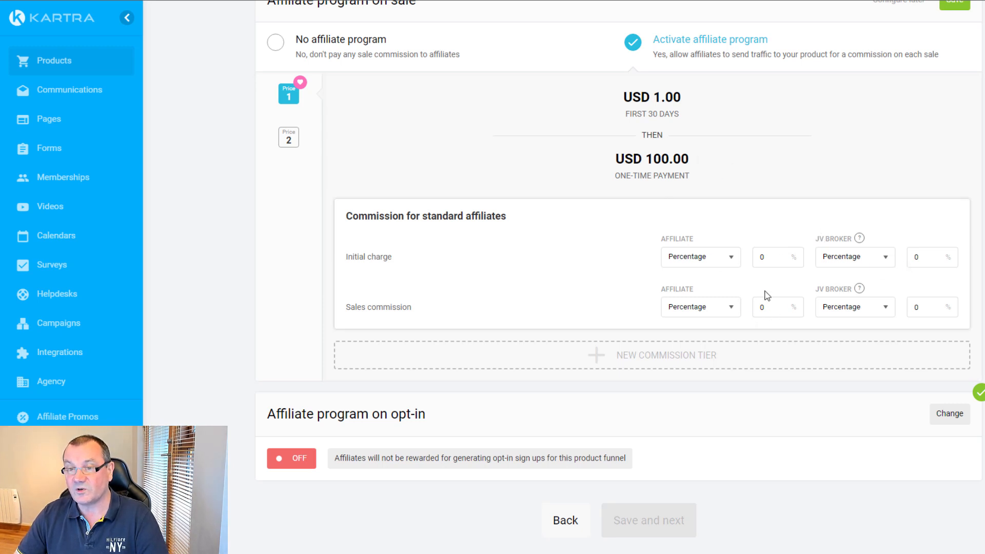
pyautogui.moveTo(640, 238); pyautogui.dragTo(774, 236)
pyautogui.click(774, 236)
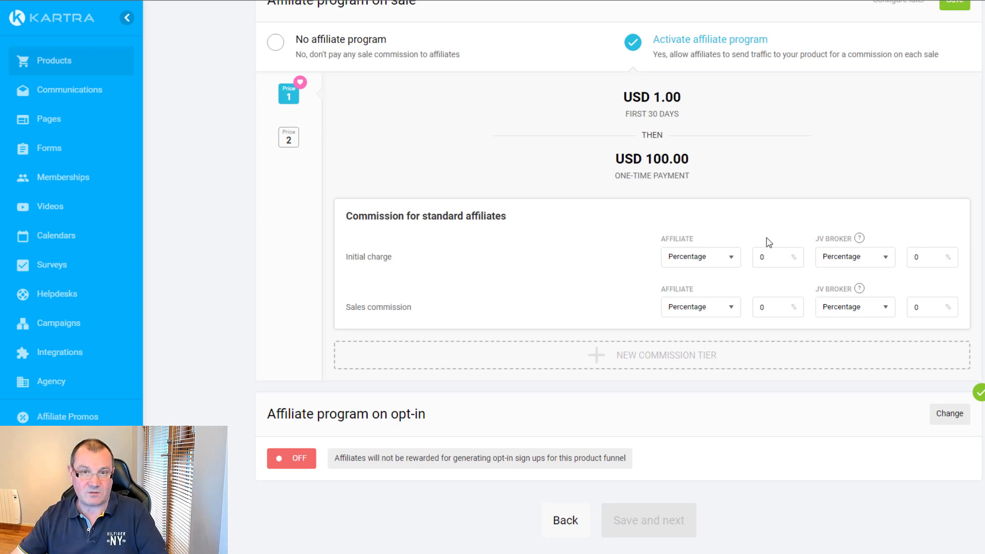
pyautogui.scroll(1, 564, 234)
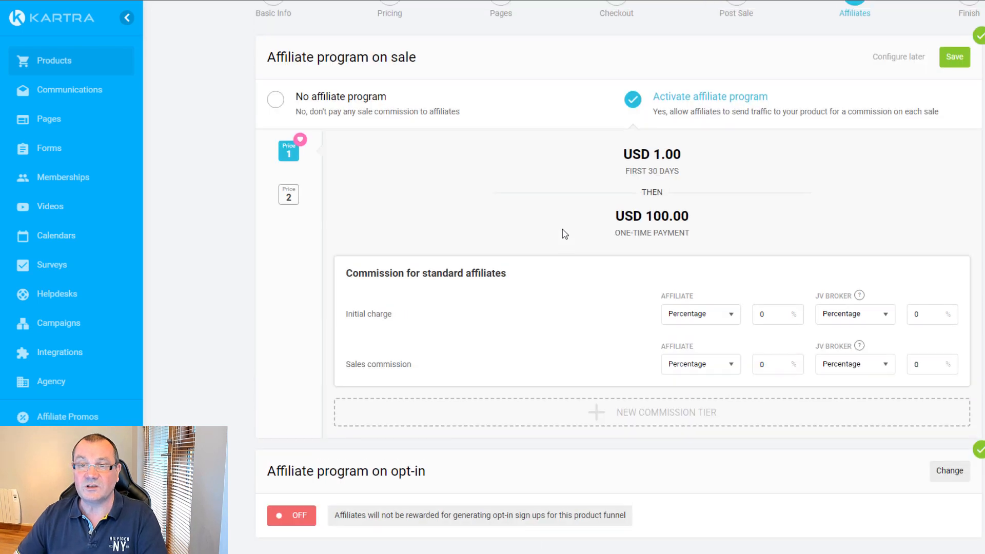
pyautogui.scroll(-2, 512, 250)
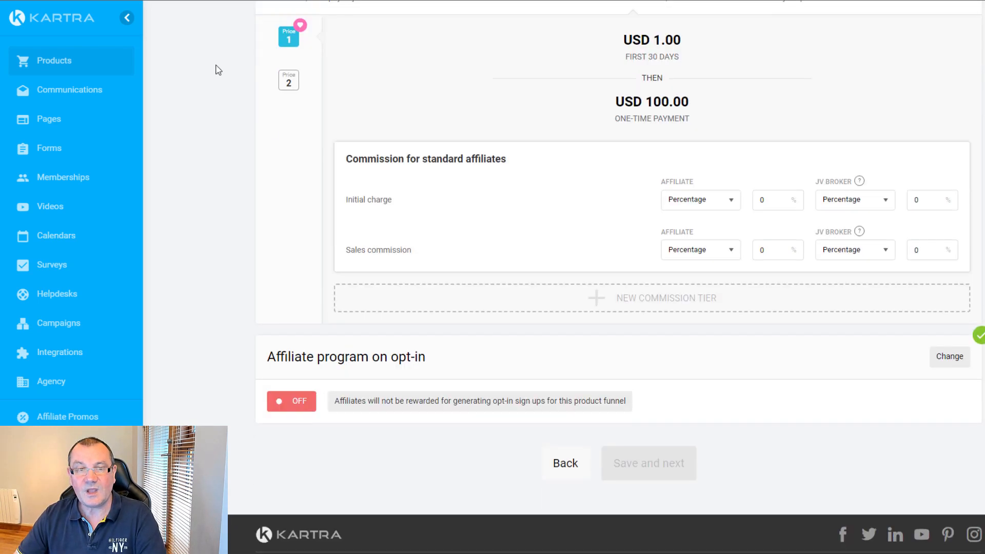
pyautogui.scroll(4, 290, 70)
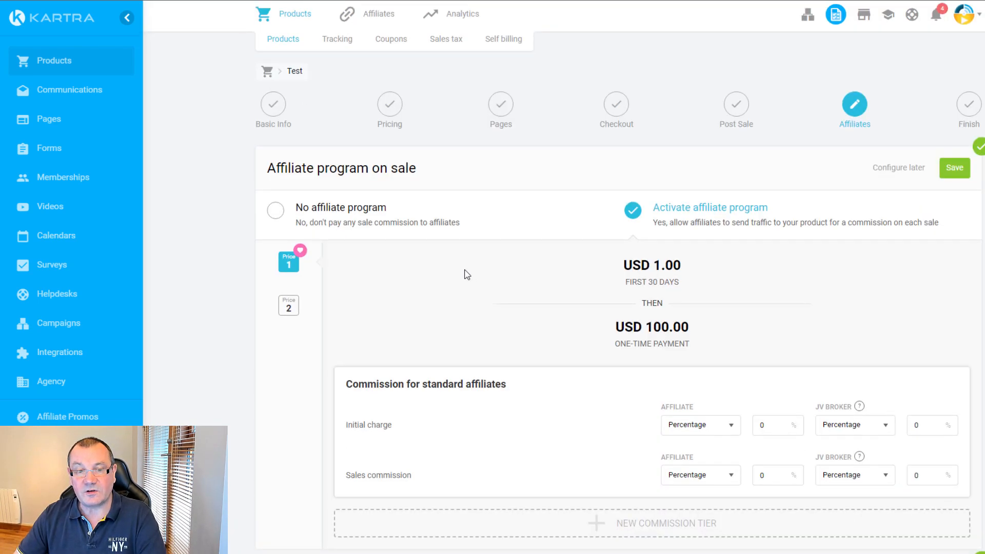
pyautogui.scroll(-2, 288, 195)
pyautogui.click(289, 197)
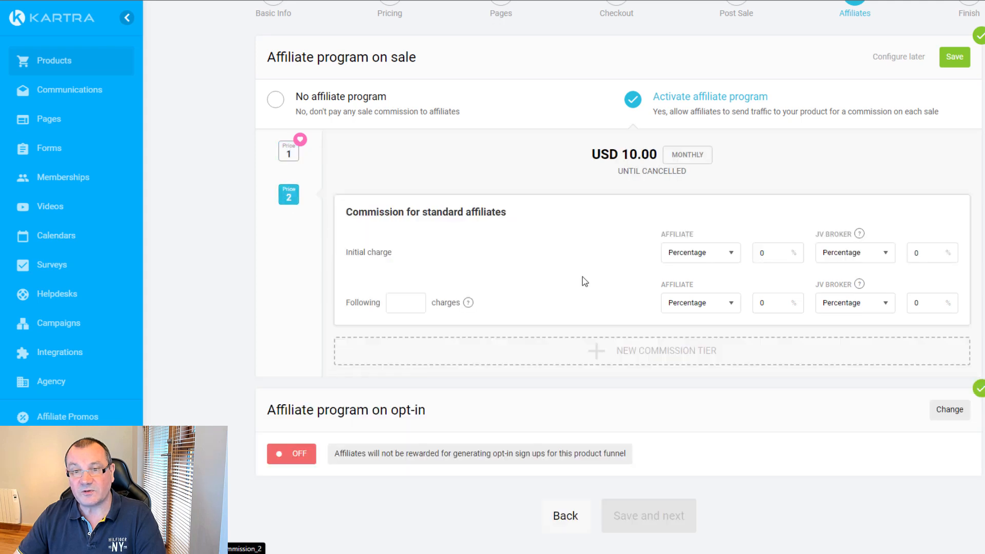
# Set the affiliate program on sale to No affiliate program, save it and proceed to the Finish stage.
pyautogui.click(330, 106)
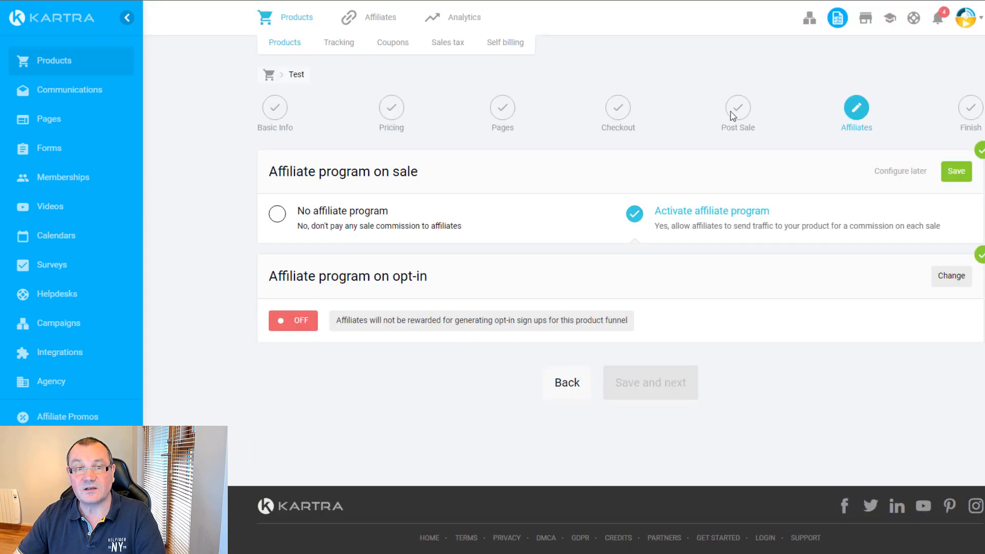
pyautogui.click(955, 171)
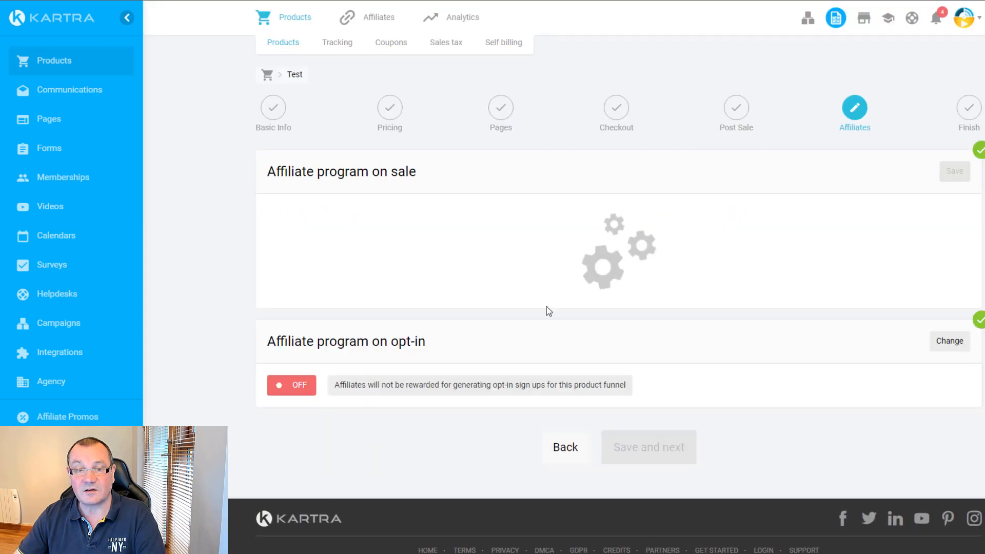
pyautogui.click(667, 386)
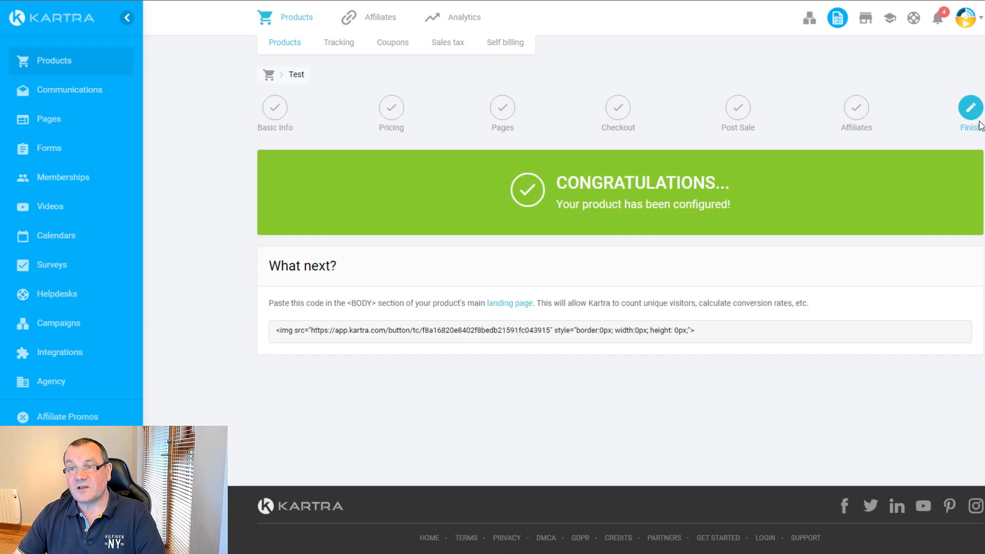
# Copy the product's landing page tracking code and open the page named test for editing.
pyautogui.moveTo(719, 336); pyautogui.dragTo(259, 342)
pyautogui.hotkey('ctrl', 'c')
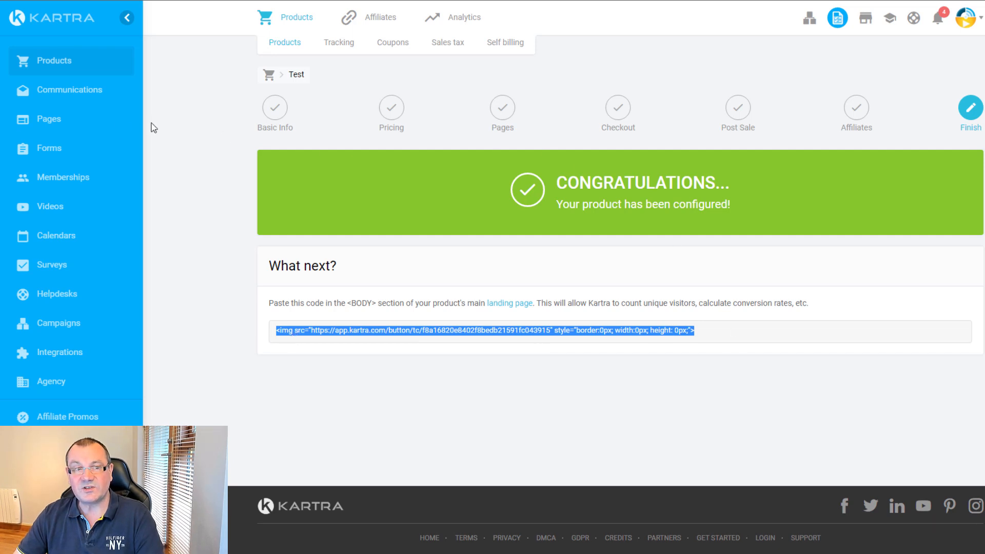
pyautogui.click(56, 120)
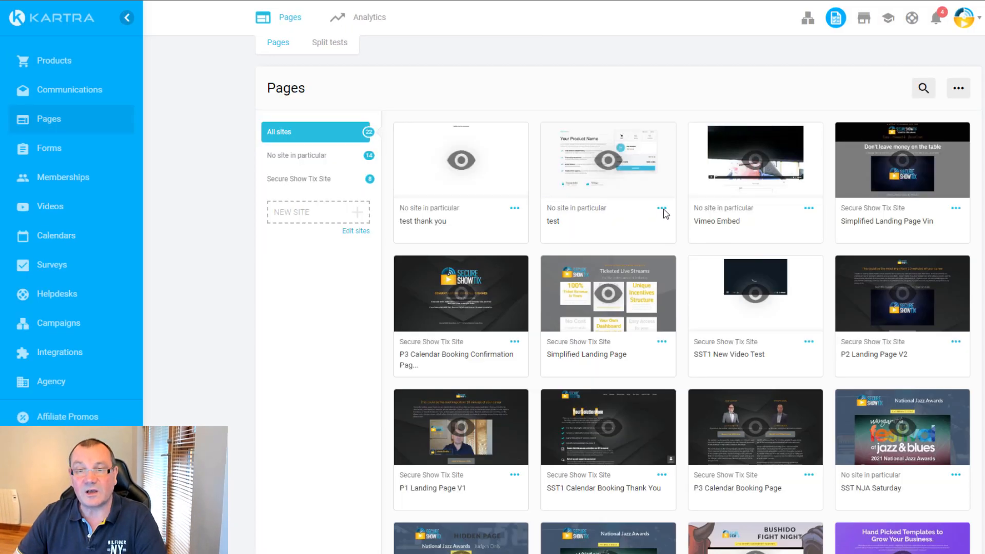
pyautogui.click(662, 209)
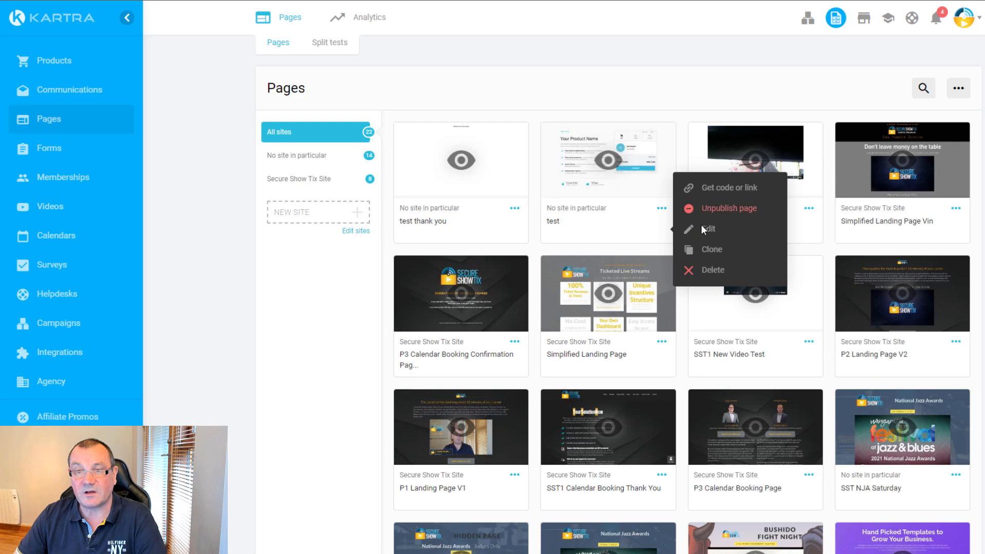
pyautogui.click(671, 157)
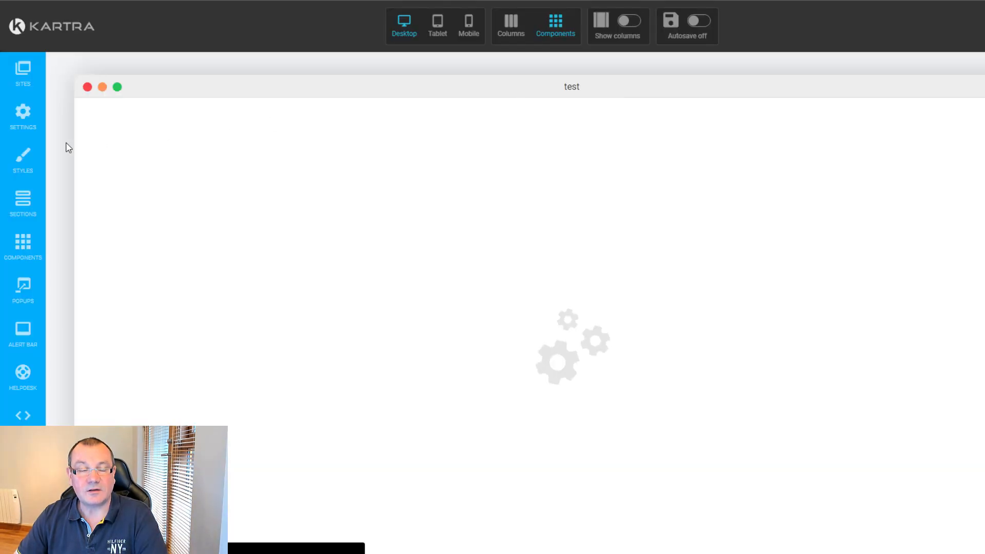
# Replace the body tracking code in the test page's settings with the copied product code and save it.
pyautogui.click(30, 122)
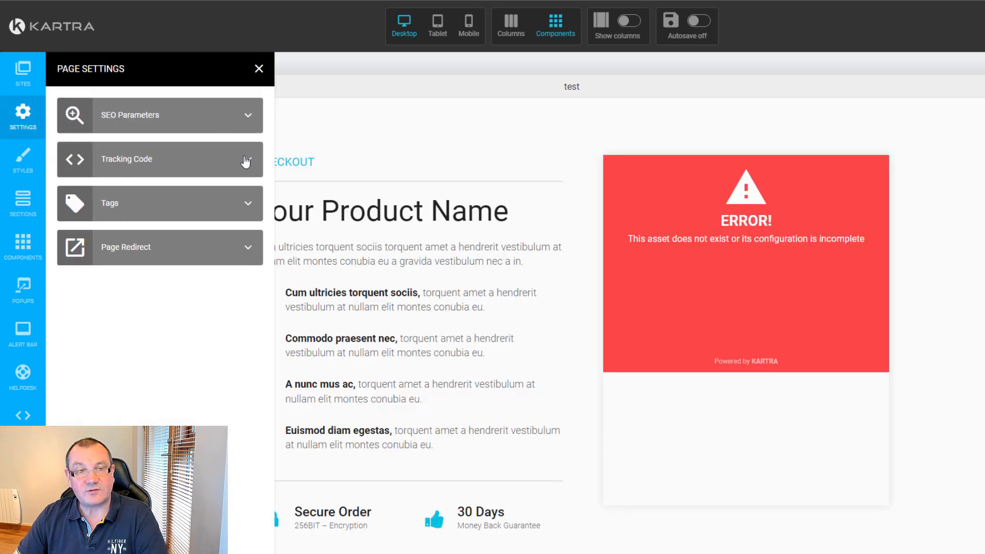
pyautogui.click(248, 162)
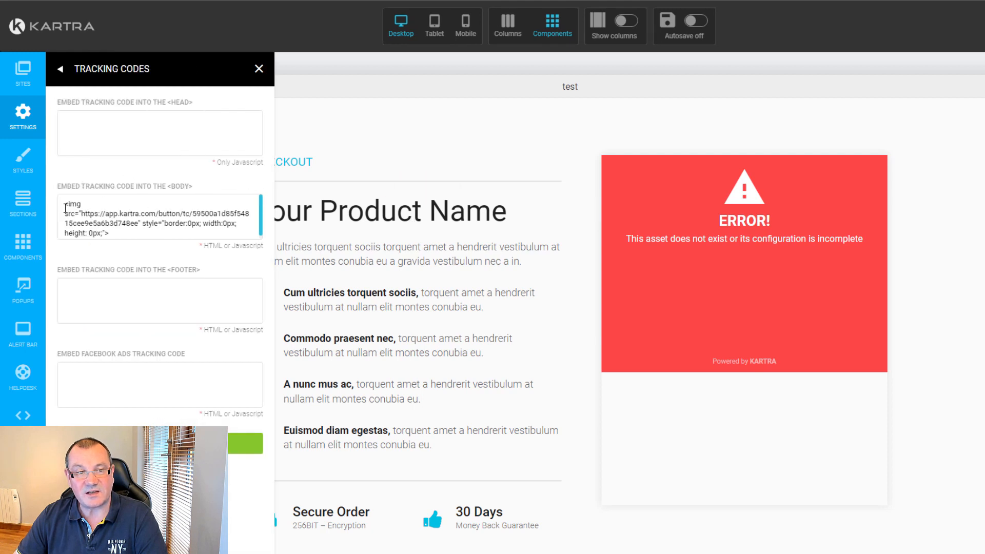
pyautogui.click(148, 234)
pyautogui.hotkey('ctrl', 'a')
pyautogui.press('BackSpace')
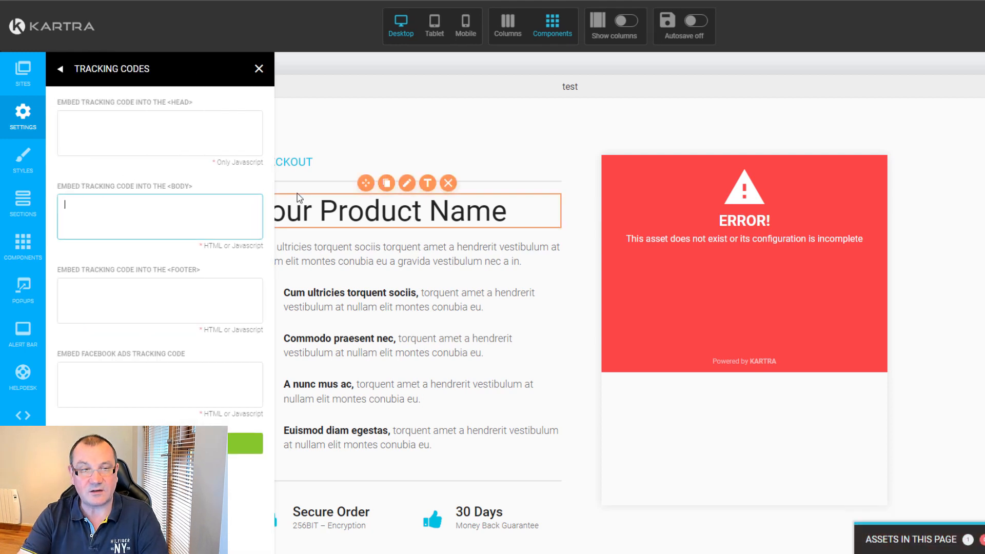
pyautogui.hotkey('ctrl', 'v')
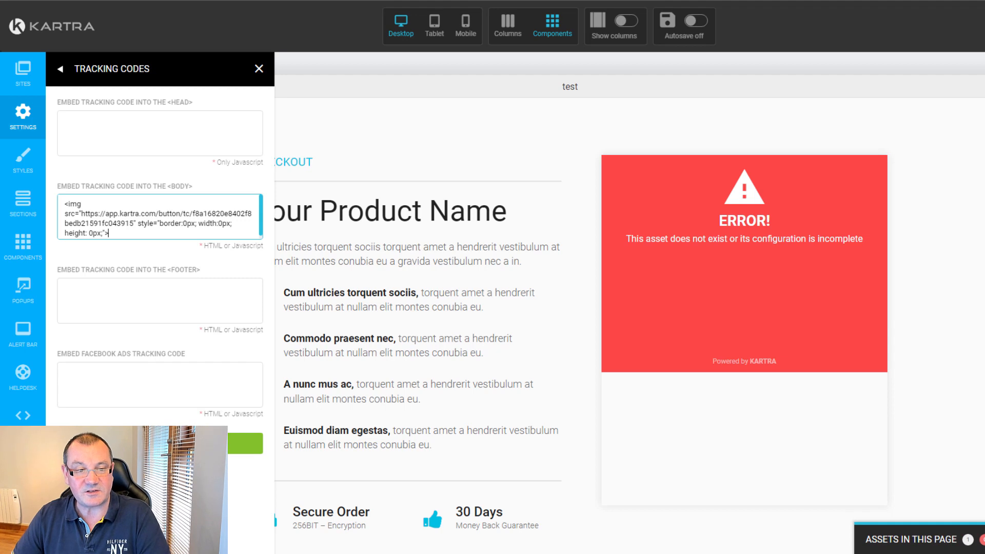
pyautogui.click(206, 443)
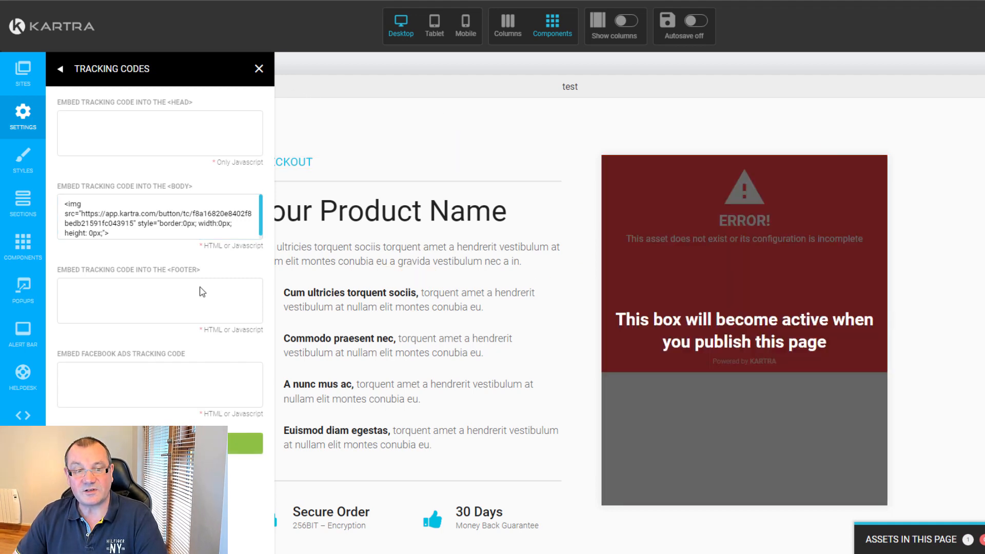
pyautogui.click(259, 69)
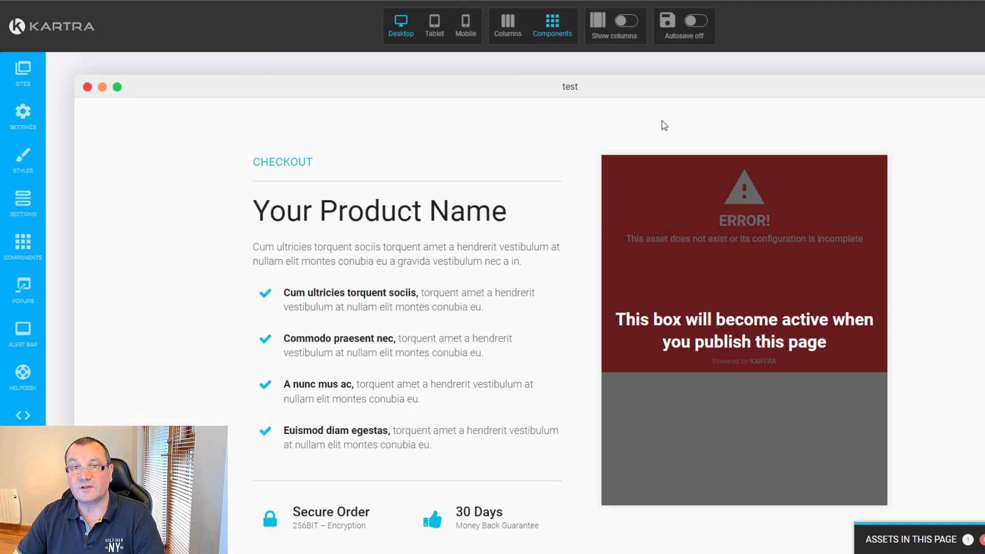
# Remove the broken checkout block and insert the first checkout section template, with product text beside the checkout placeholder.
pyautogui.click(882, 166)
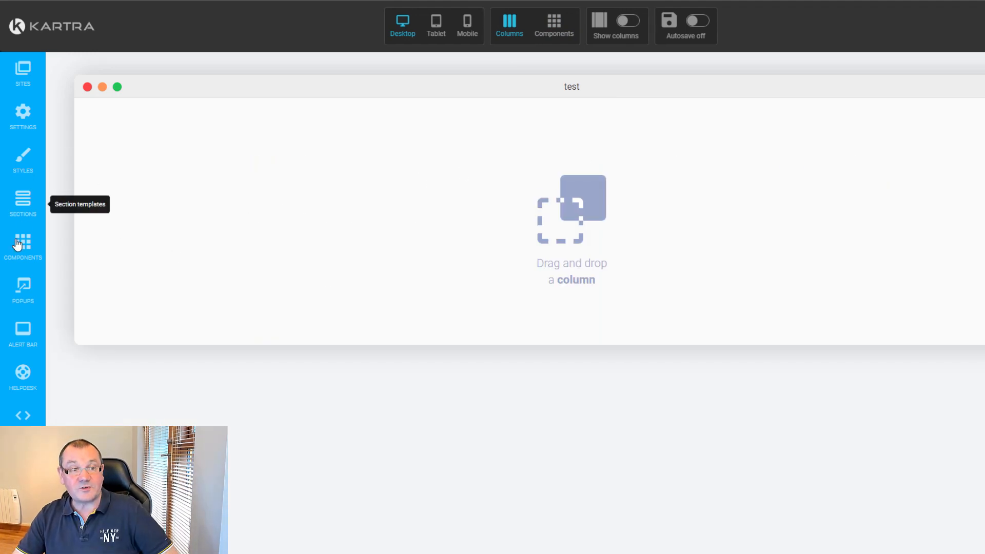
pyautogui.click(20, 204)
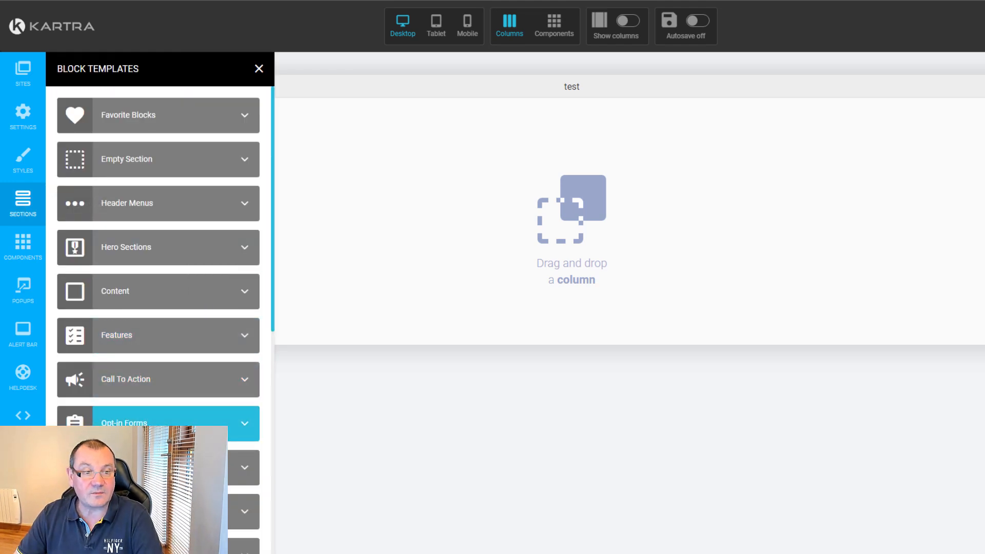
pyautogui.click(244, 470)
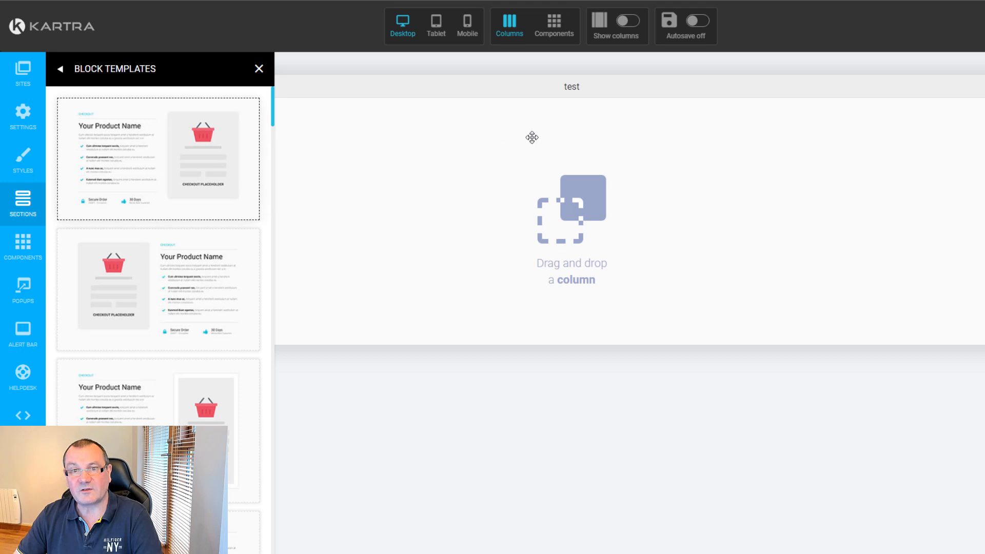
pyautogui.moveTo(532, 137); pyautogui.dragTo(571, 116)
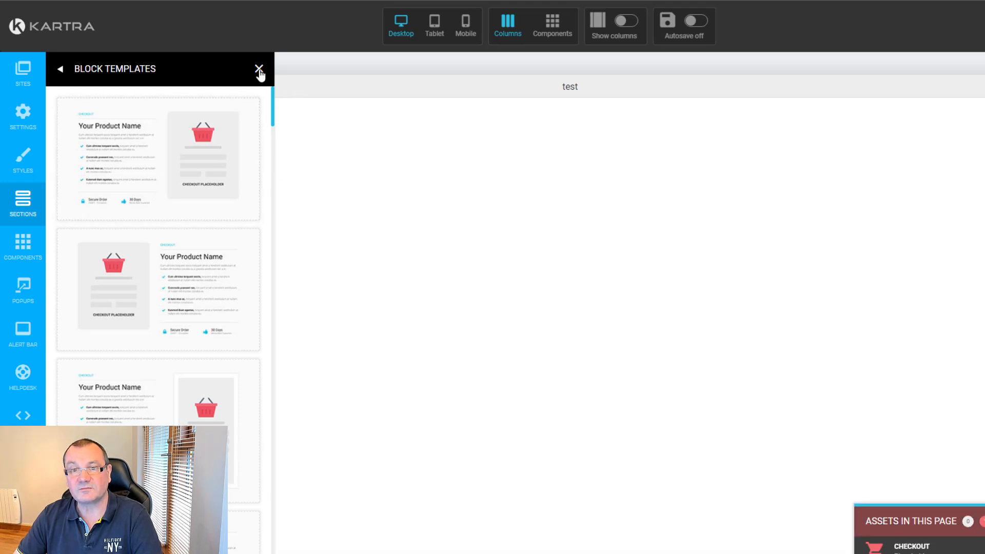
pyautogui.click(259, 69)
# Delete the empty block beneath the new checkout section.
pyautogui.scroll(-6, 666, 257)
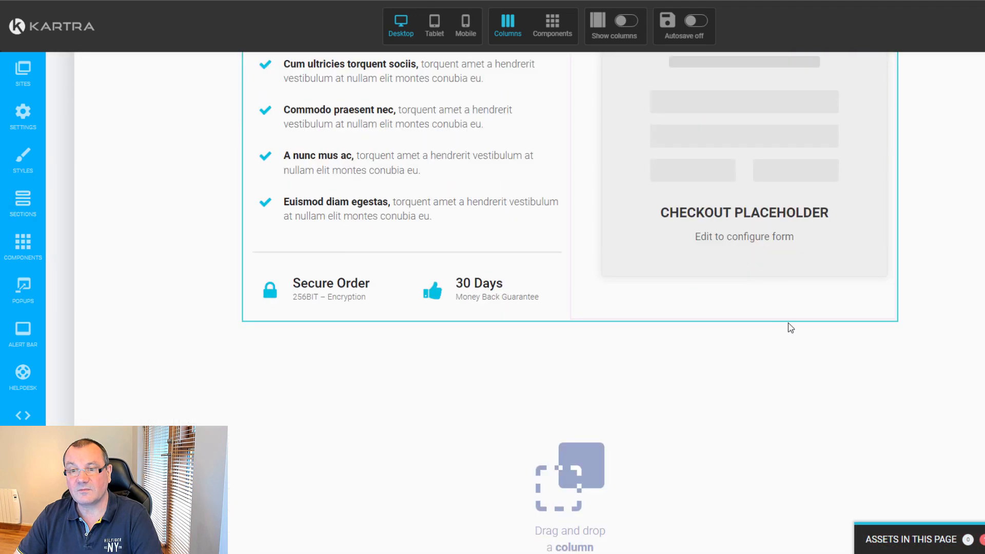
pyautogui.scroll(-2, 942, 399)
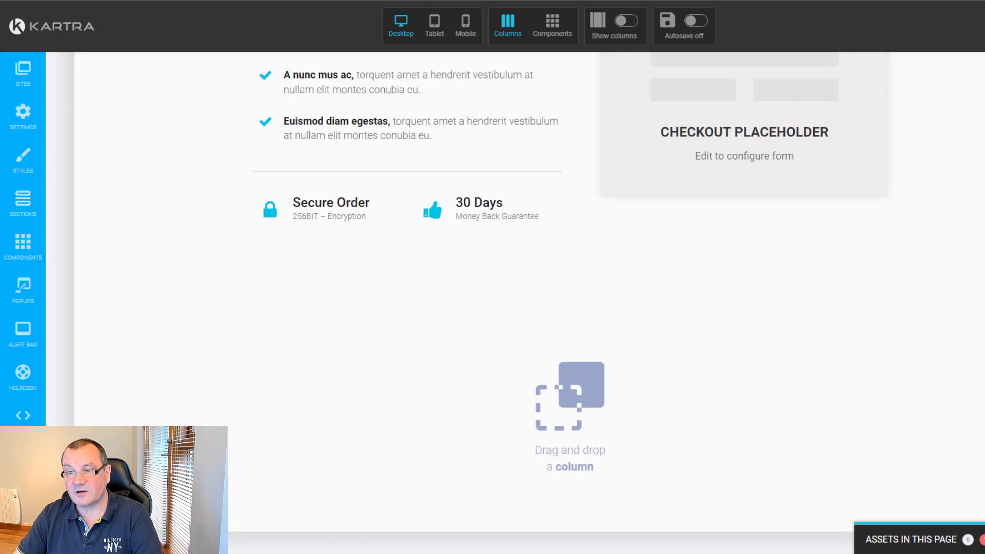
pyautogui.click(980, 287)
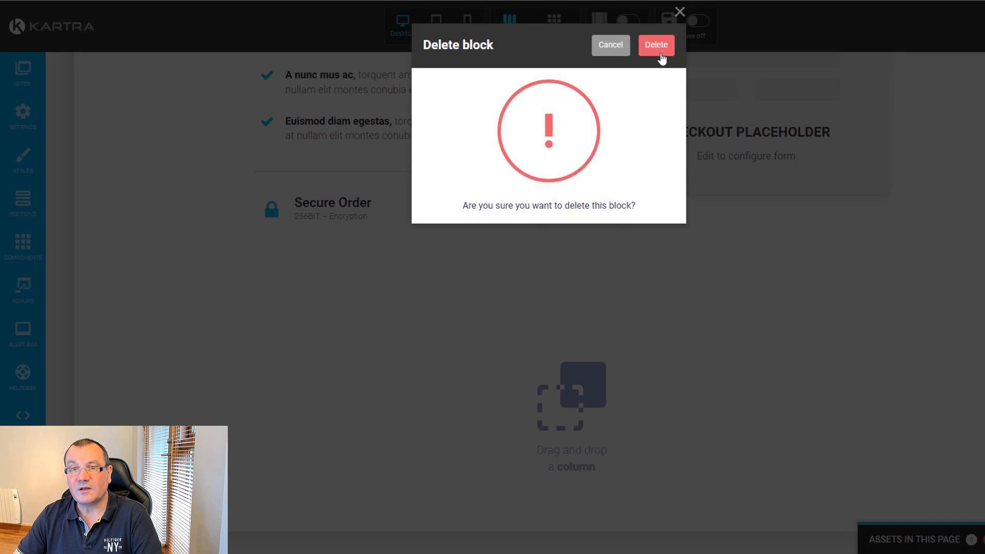
pyautogui.click(660, 51)
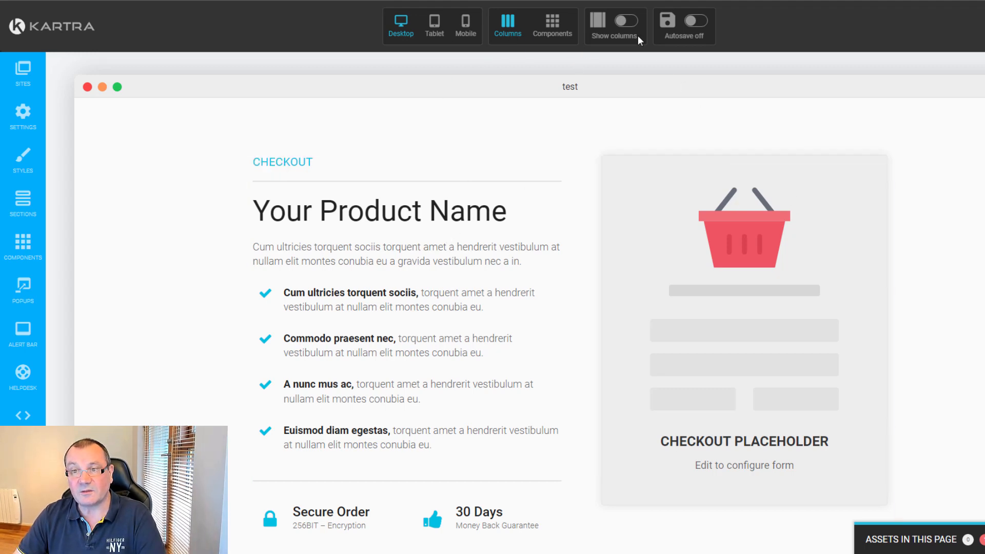
# Configure the checkout placeholder with the Test funnel, Test product, Multi-price points and Traditional checkout, and apply it.
pyautogui.click(553, 32)
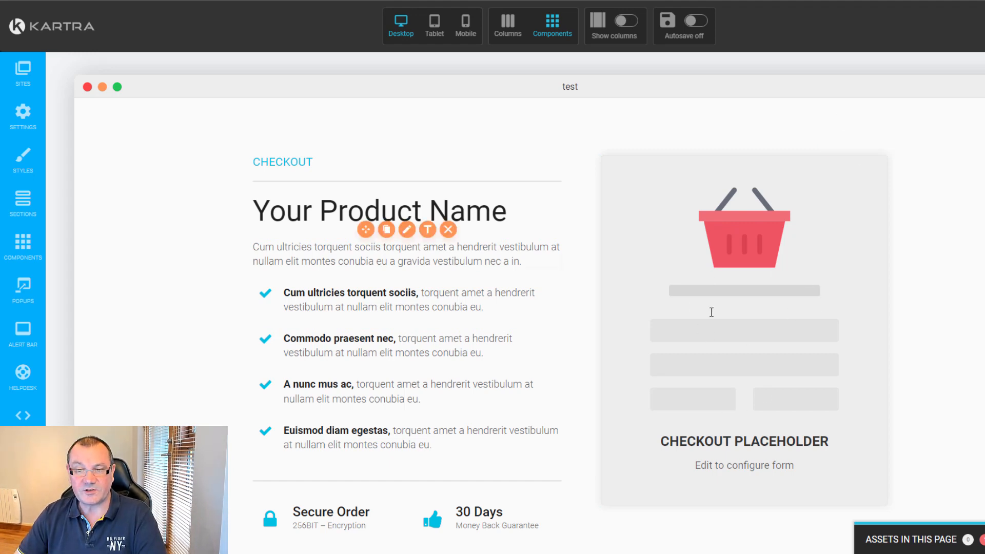
pyautogui.click(807, 183)
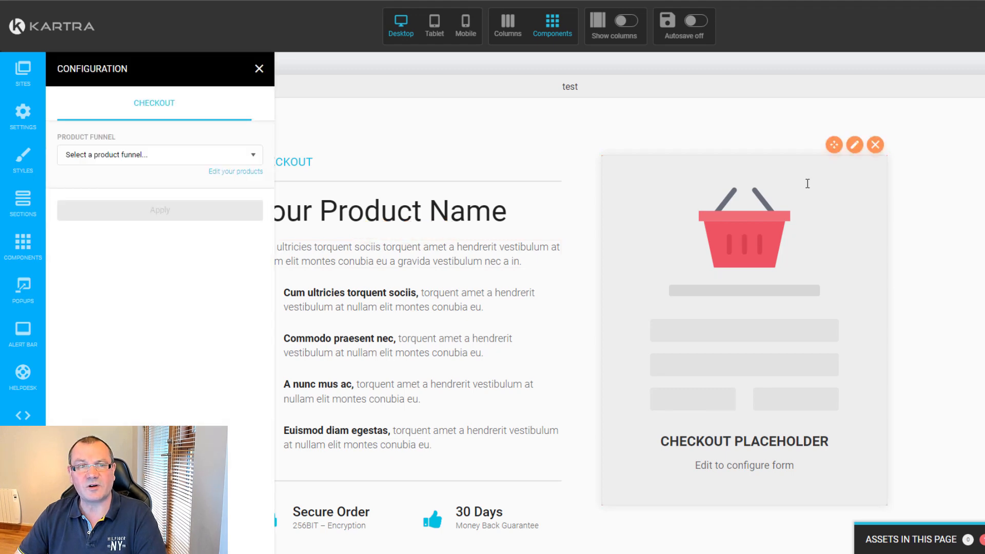
pyautogui.click(172, 157)
pyautogui.click(105, 203)
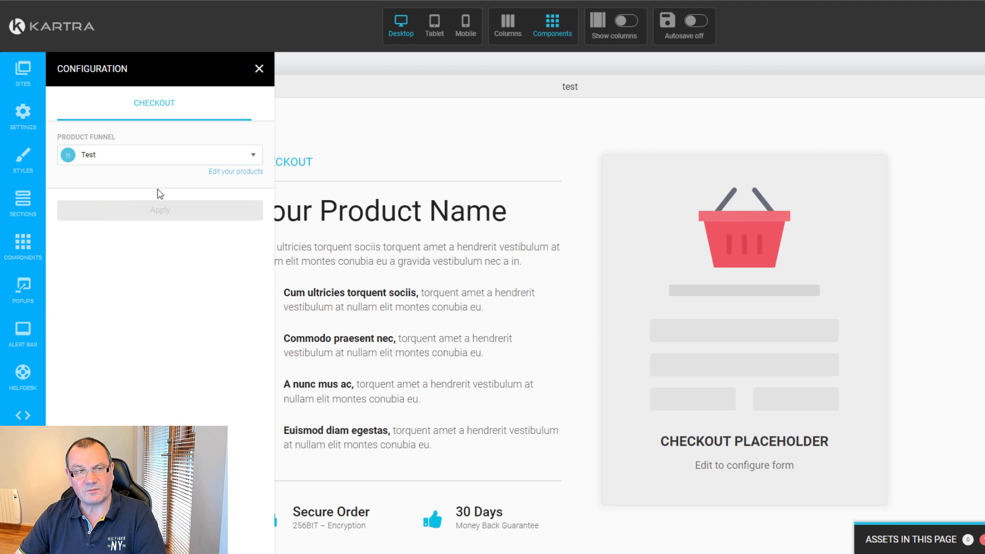
pyautogui.click(173, 220)
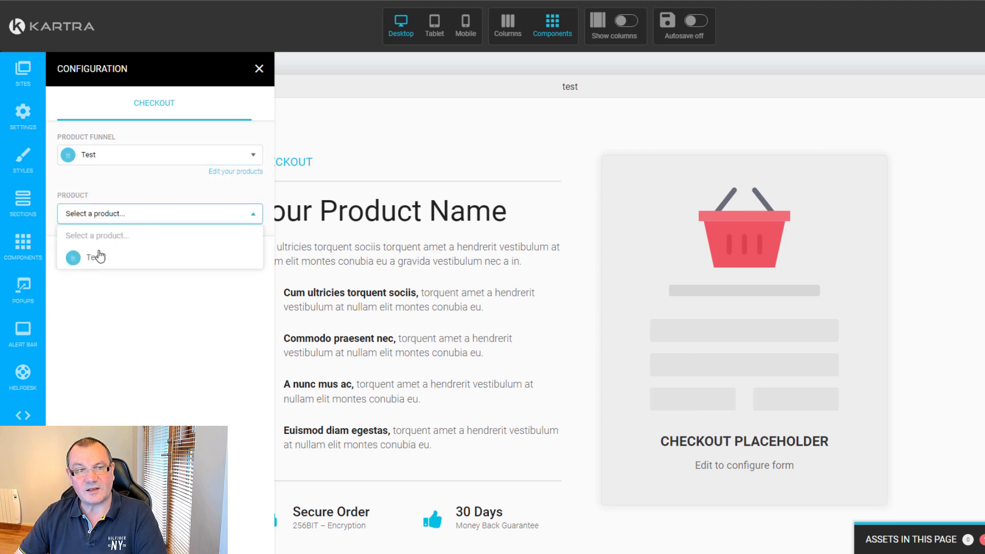
pyautogui.click(96, 257)
pyautogui.click(141, 263)
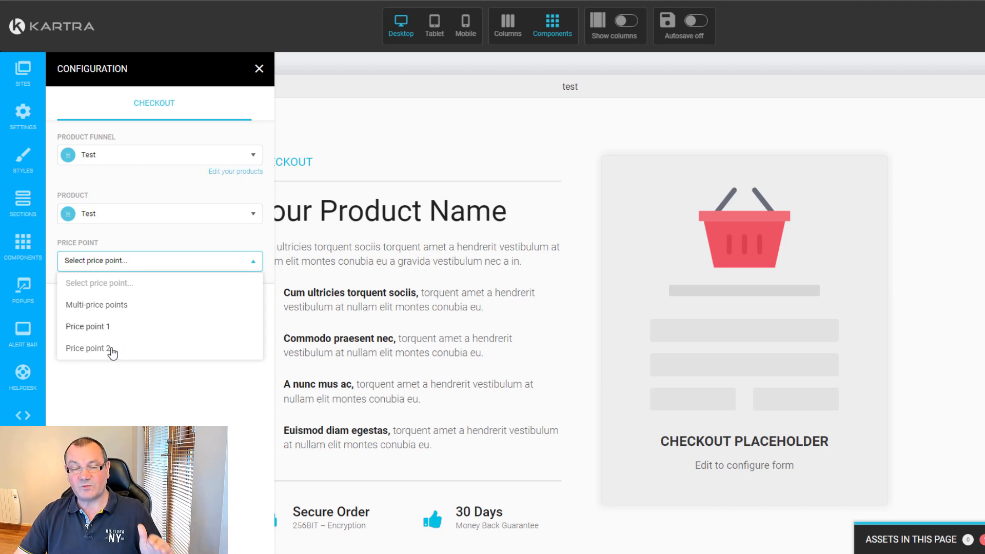
pyautogui.click(109, 306)
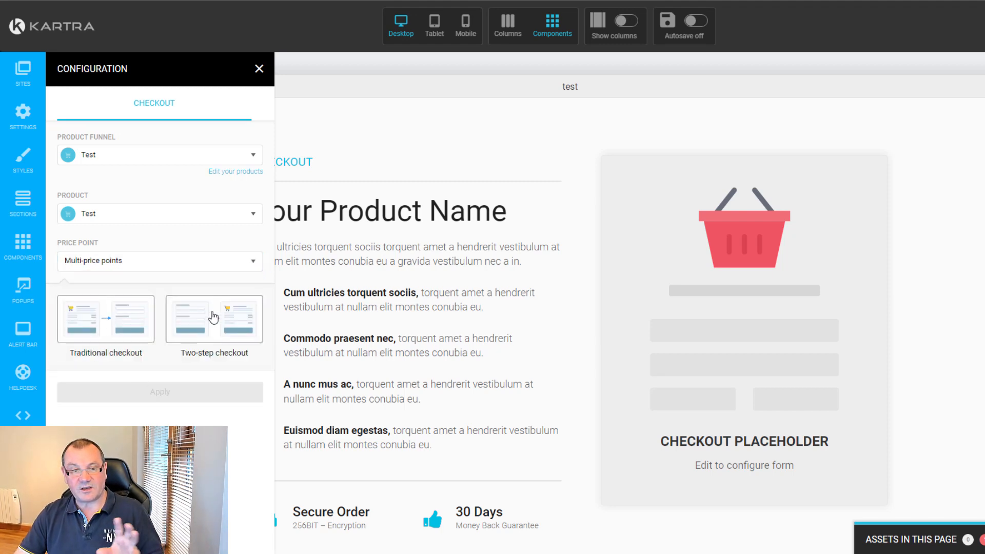
pyautogui.click(113, 323)
pyautogui.click(160, 389)
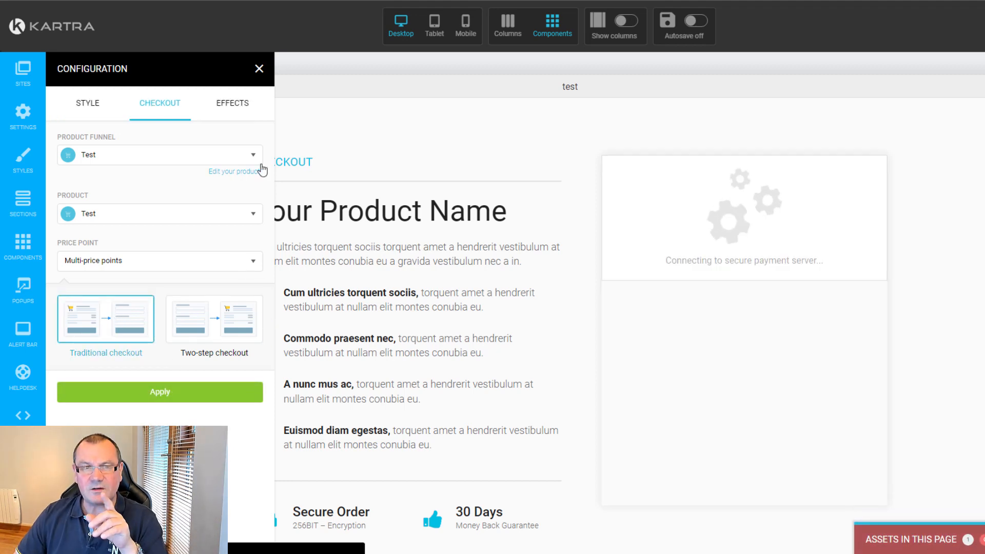
pyautogui.click(259, 69)
pyautogui.scroll(-3, 589, 384)
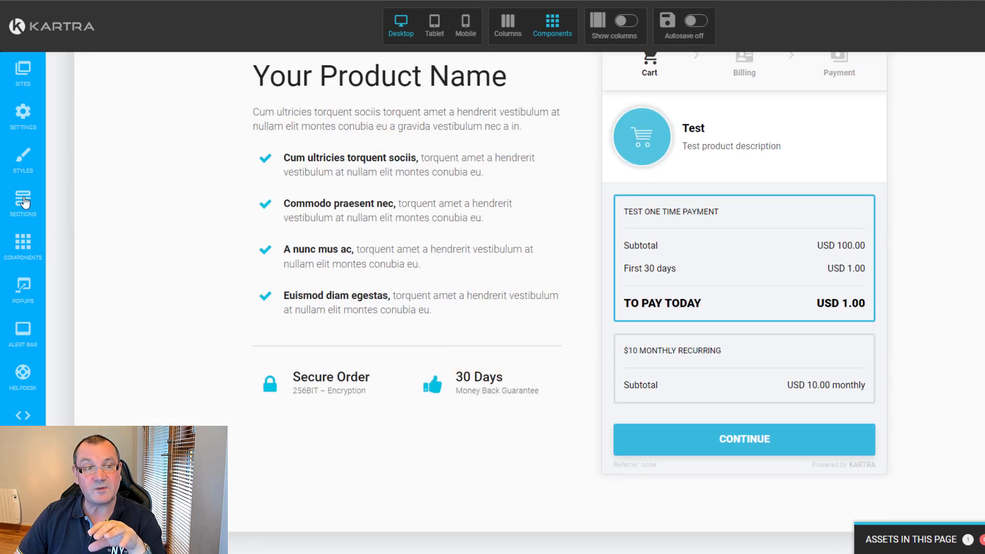
# Insert a 50% width column beneath the product text and checkout form.
pyautogui.click(22, 244)
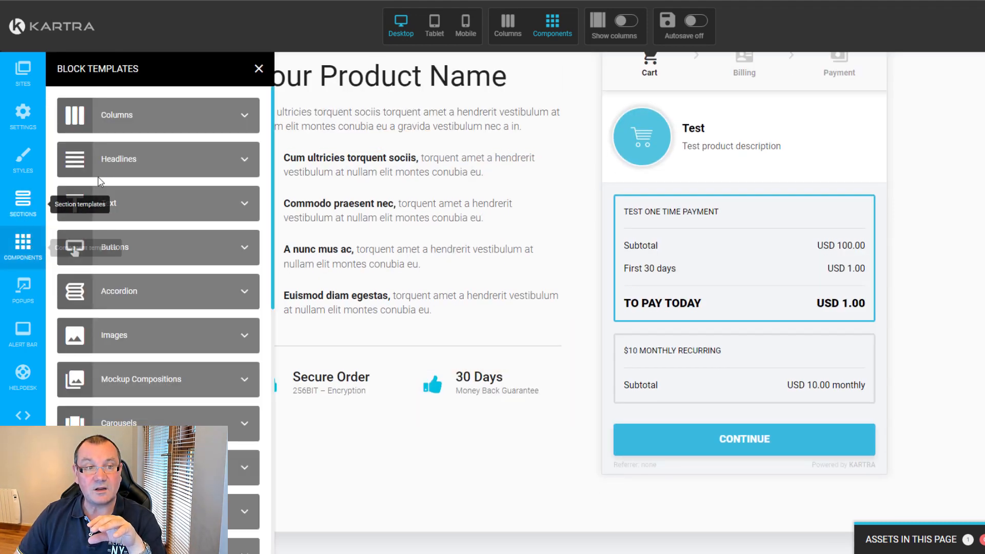
pyautogui.click(238, 116)
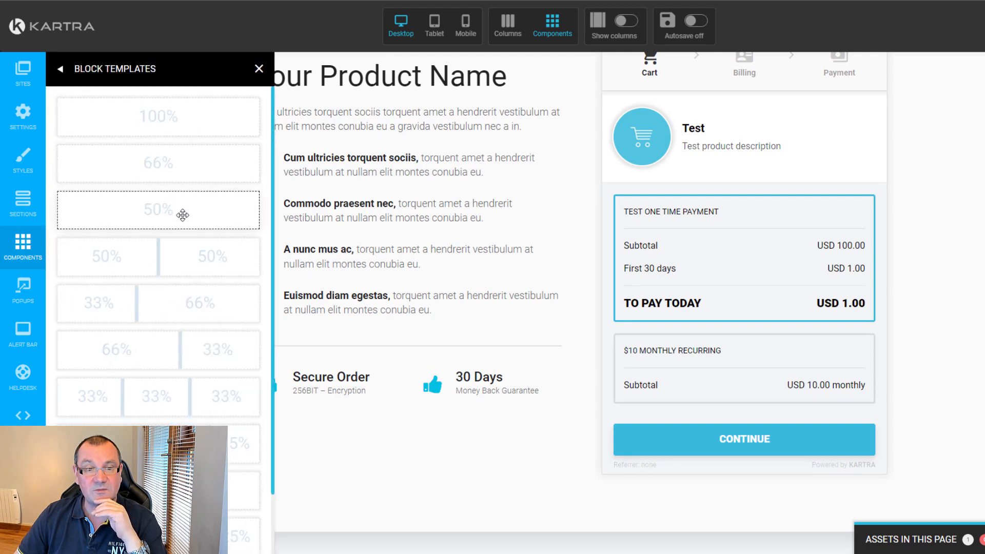
pyautogui.moveTo(183, 211); pyautogui.dragTo(569, 536)
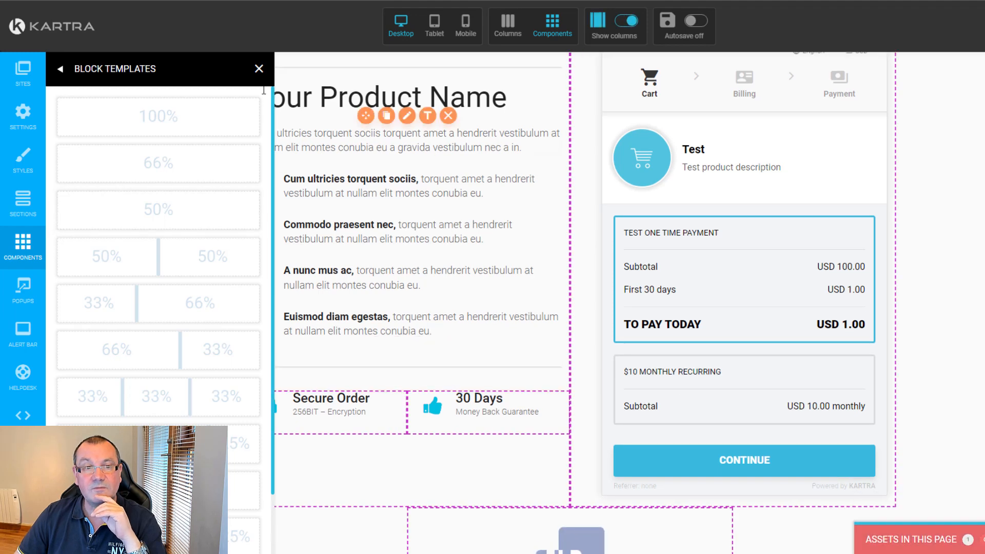
pyautogui.scroll(-3, 516, 205)
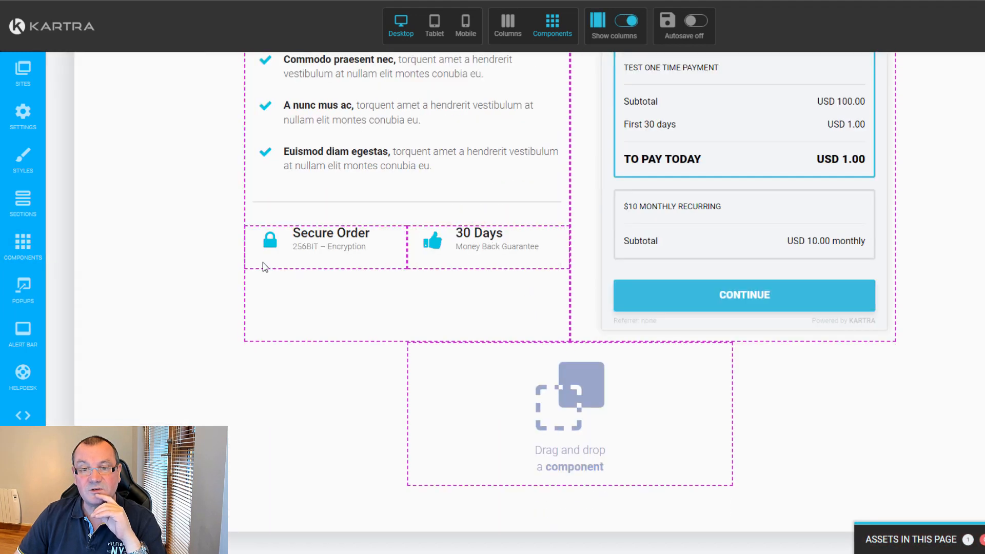
# Add the first button template, solid with squared corners, to the new column.
pyautogui.click(21, 249)
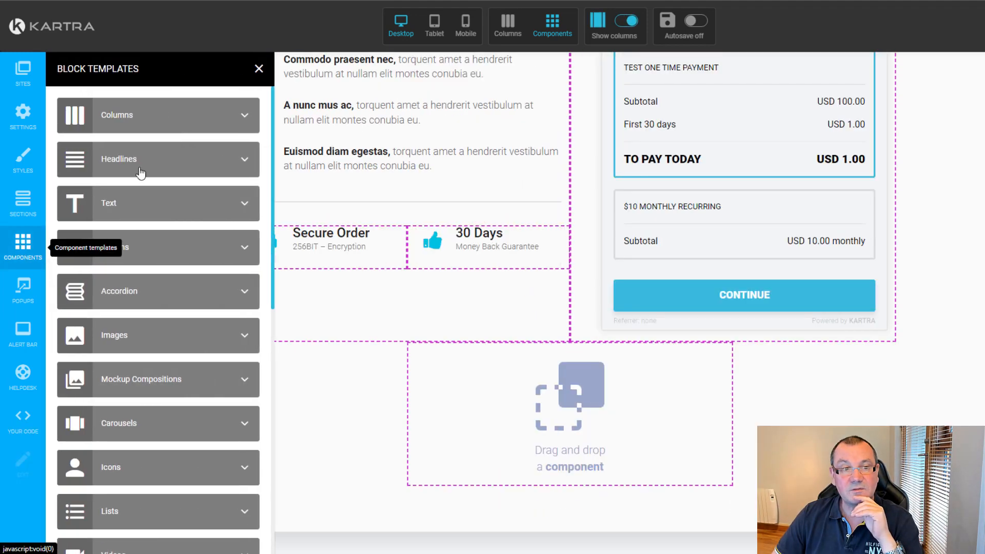
pyautogui.click(235, 246)
pyautogui.moveTo(124, 121); pyautogui.dragTo(591, 498)
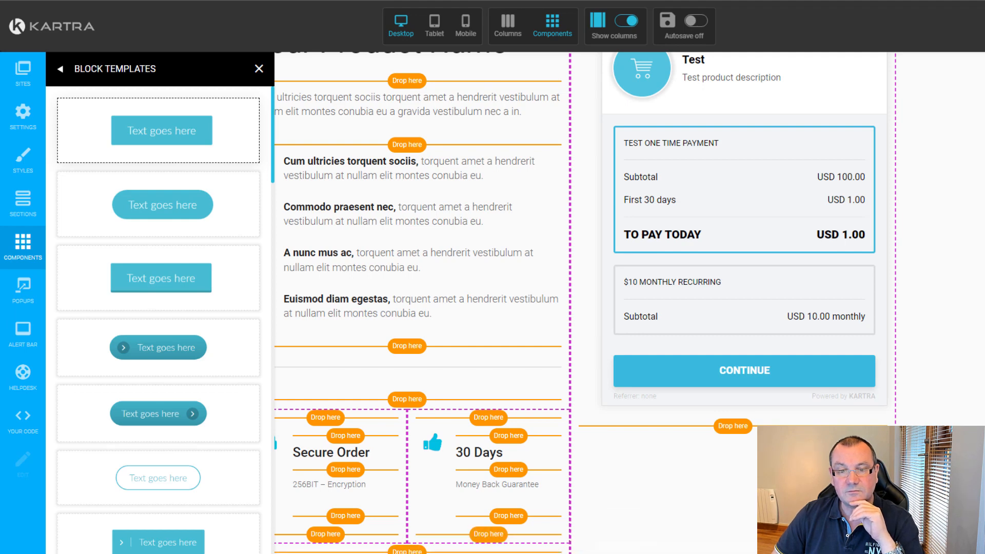
pyautogui.moveTo(607, 551); pyautogui.dragTo(577, 534)
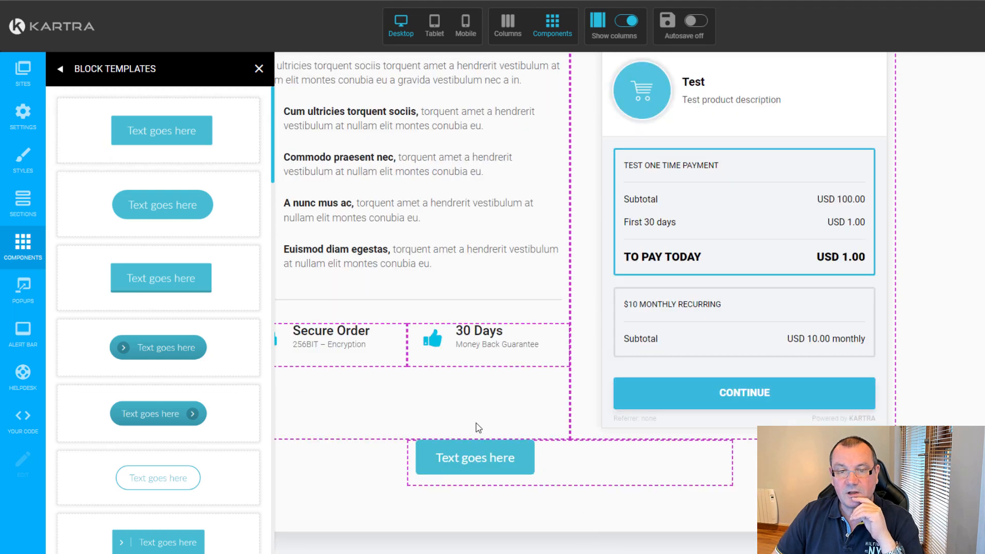
# Set the new button's alignment to Center.
pyautogui.moveTo(461, 464)
pyautogui.click(485, 434)
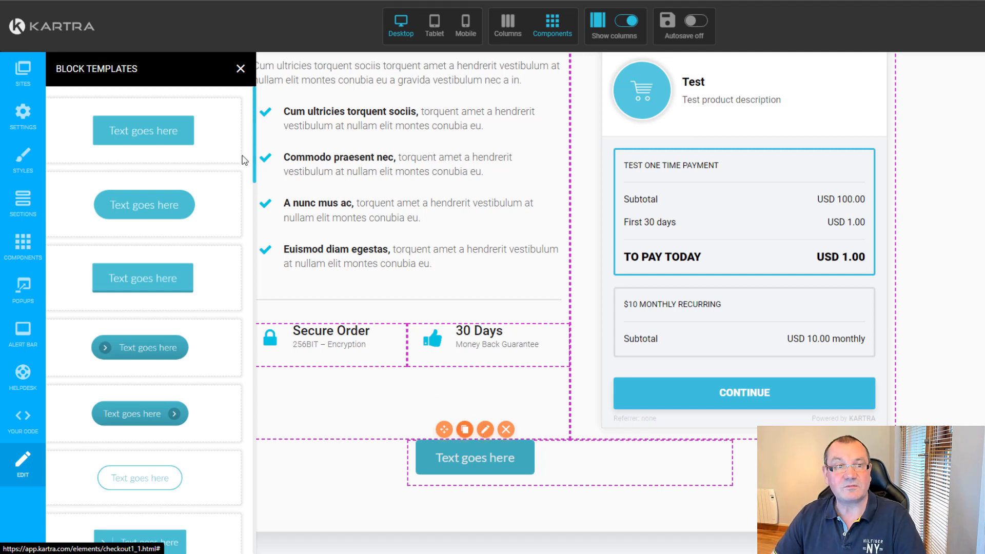
pyautogui.click(485, 452)
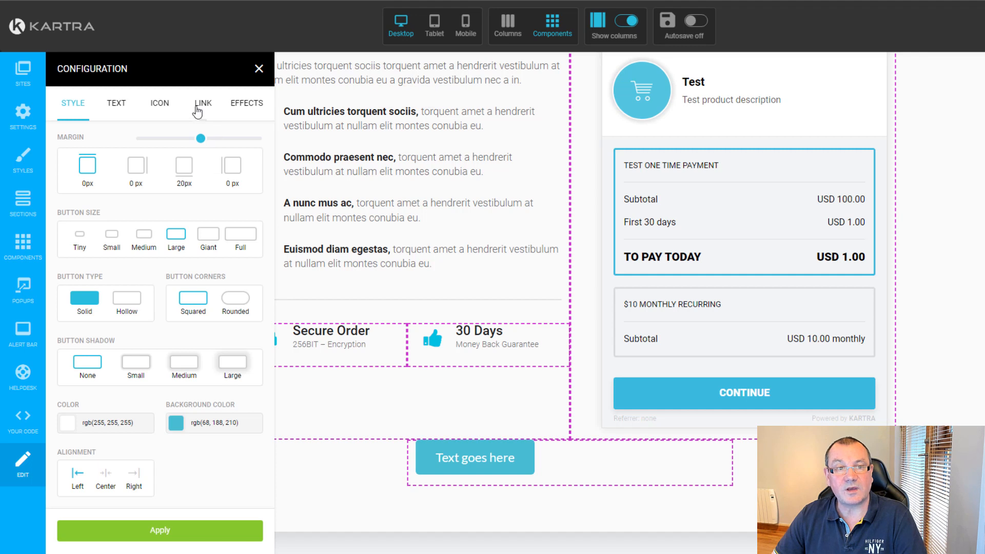
pyautogui.click(105, 480)
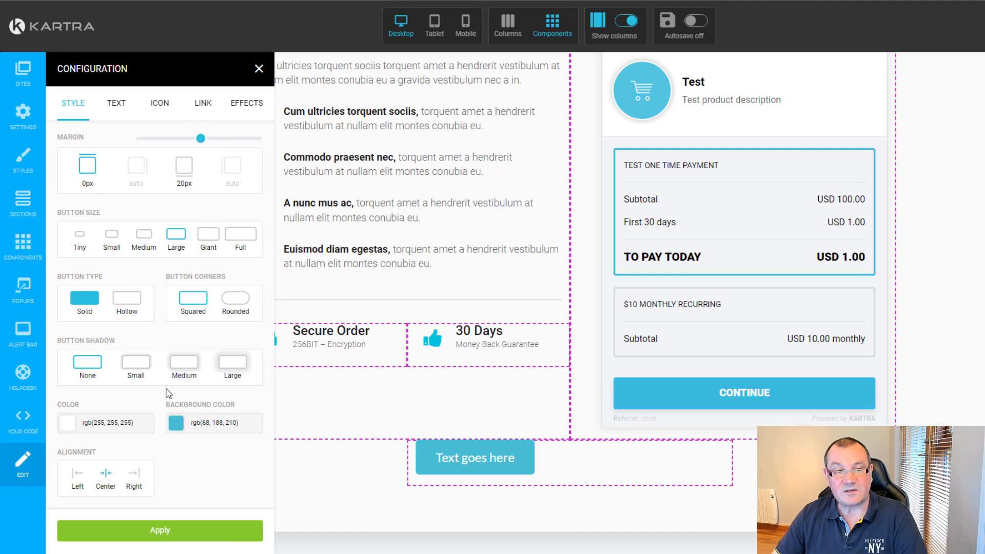
# Set the button's link to Pop a product checkout, using the Test funnel and Test product.
pyautogui.click(204, 104)
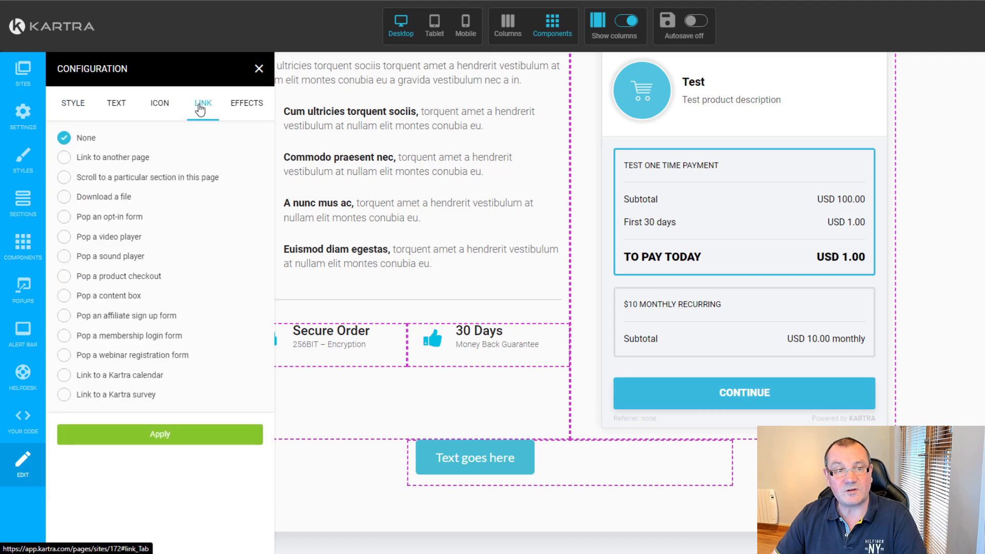
pyautogui.click(66, 279)
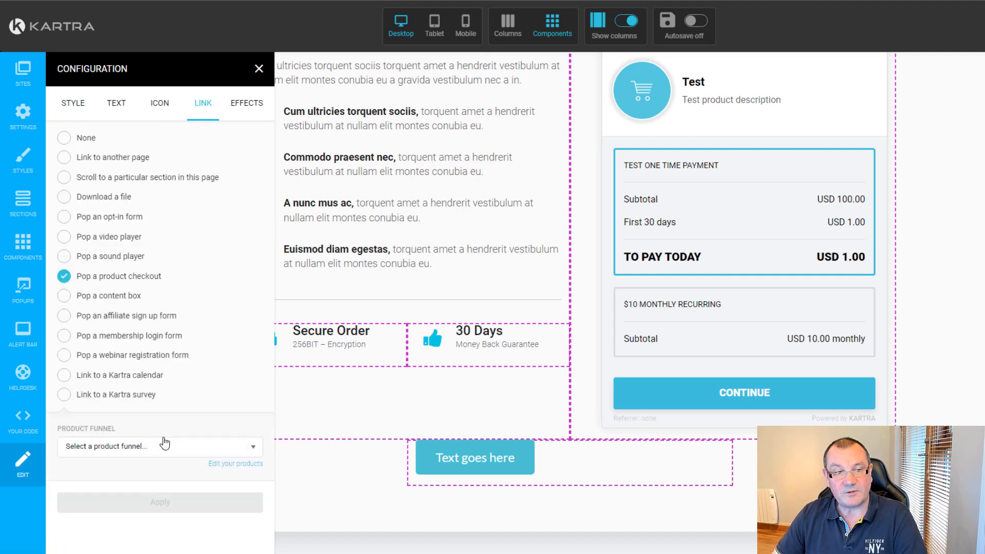
pyautogui.click(165, 449)
pyautogui.click(99, 495)
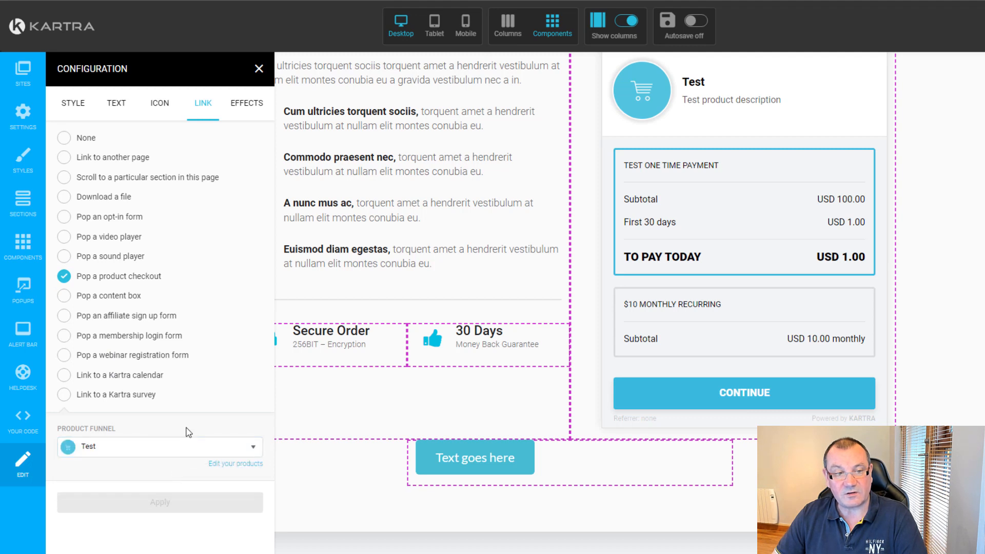
pyautogui.click(139, 507)
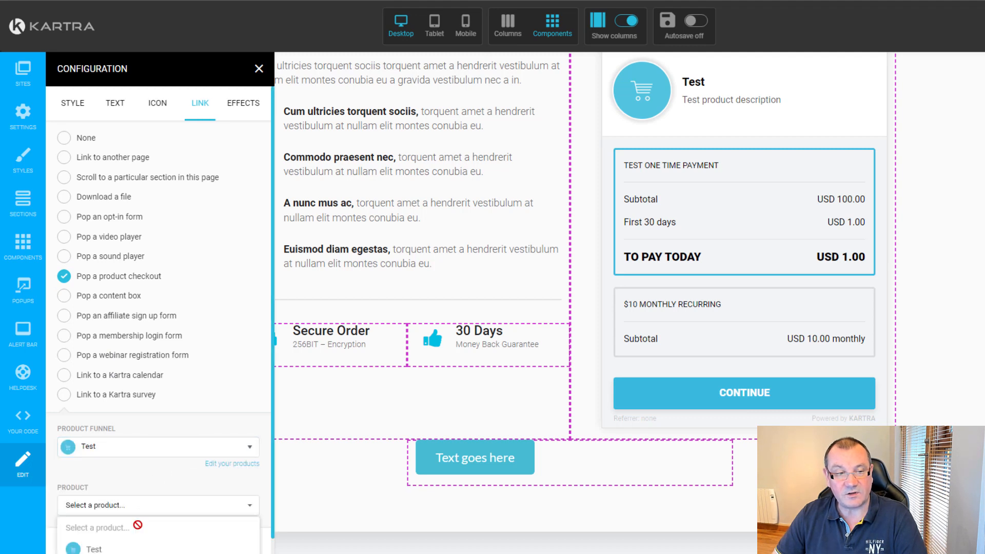
pyautogui.click(114, 549)
# Set the button's checkout to Price point 1 with the default Kartra checkout page and apply the configuration.
pyautogui.scroll(-1, 141, 513)
pyautogui.click(146, 490)
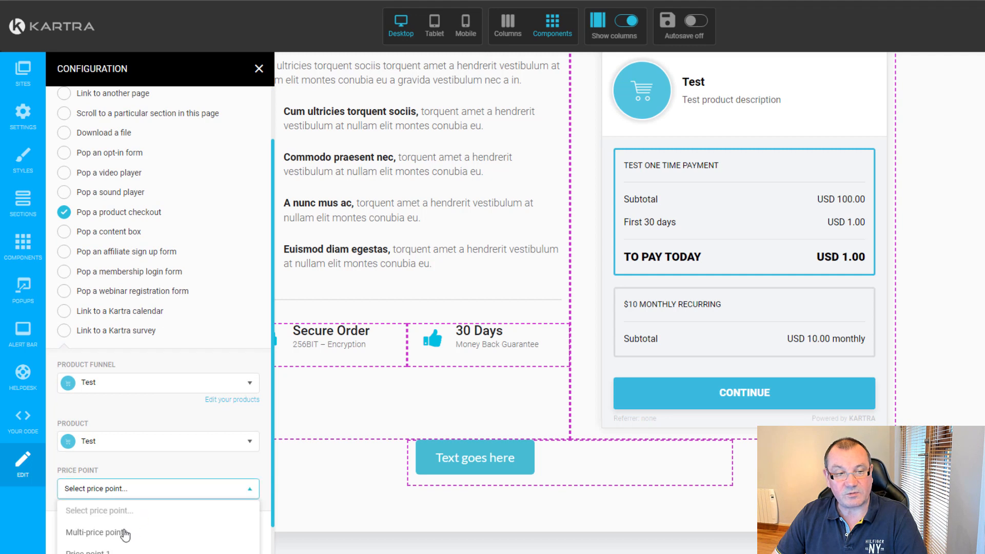
pyautogui.scroll(-1, 123, 534)
pyautogui.click(97, 523)
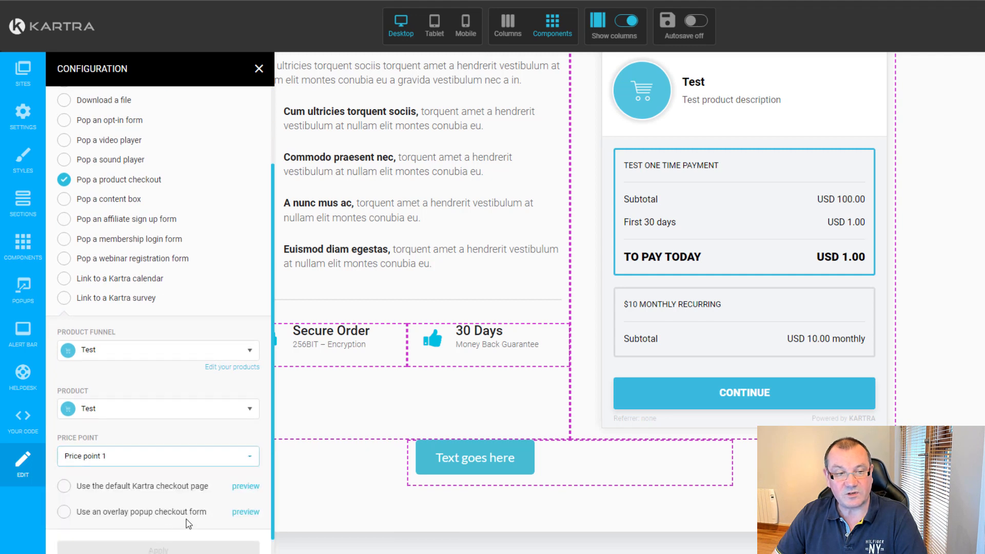
pyautogui.click(64, 486)
pyautogui.scroll(-1, 70, 488)
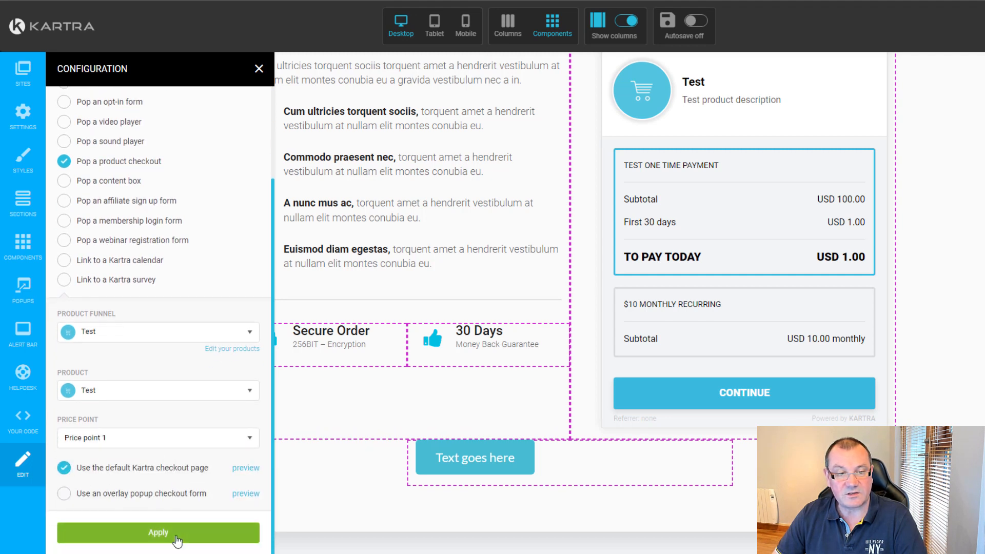
pyautogui.click(176, 535)
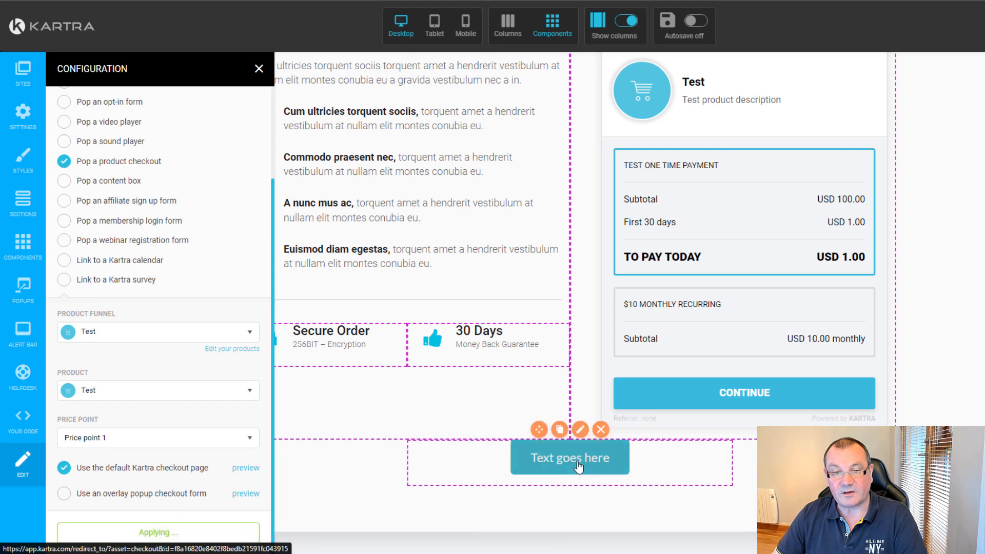
# Duplicate the configured checkout button within its column.
pyautogui.click(560, 430)
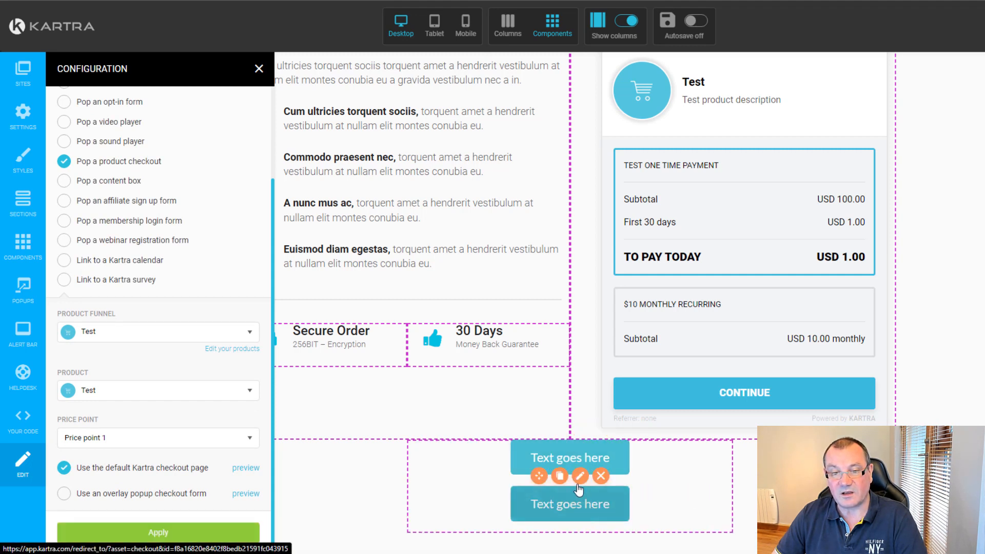
# Set the lower button's checkout to Price point 2 with the default Kartra checkout page and apply the configuration.
pyautogui.click(579, 476)
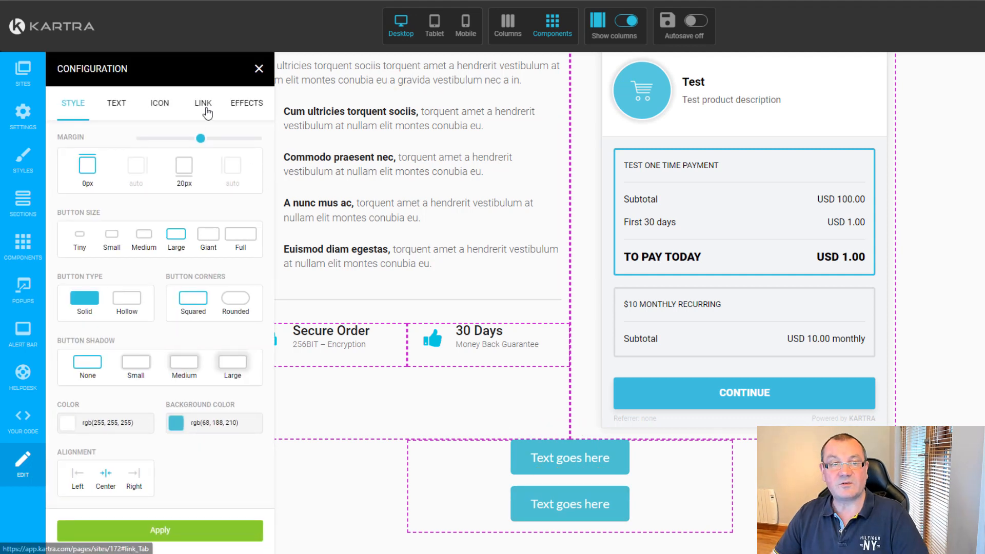
pyautogui.click(203, 103)
pyautogui.scroll(-3, 131, 431)
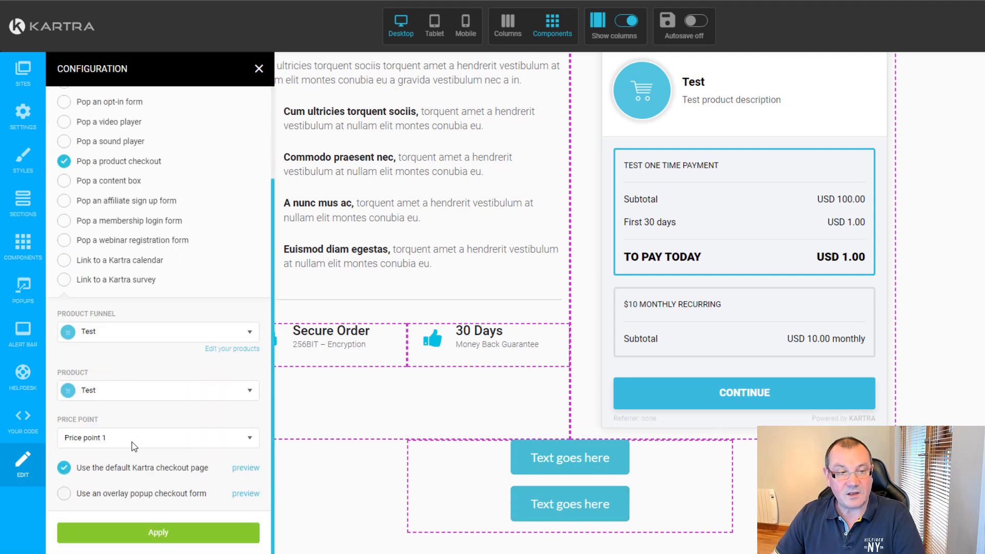
pyautogui.click(127, 494)
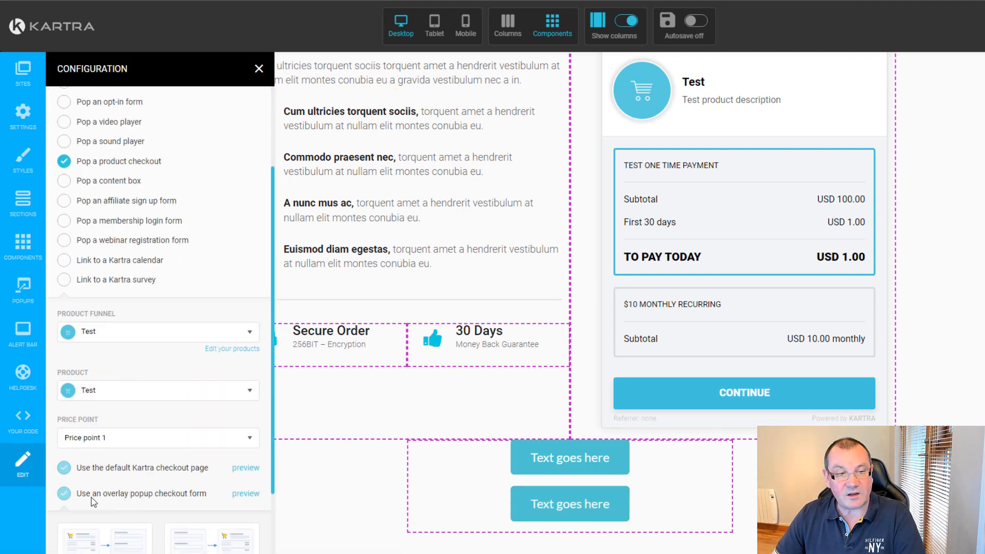
pyautogui.click(64, 468)
pyautogui.click(123, 437)
pyautogui.click(100, 525)
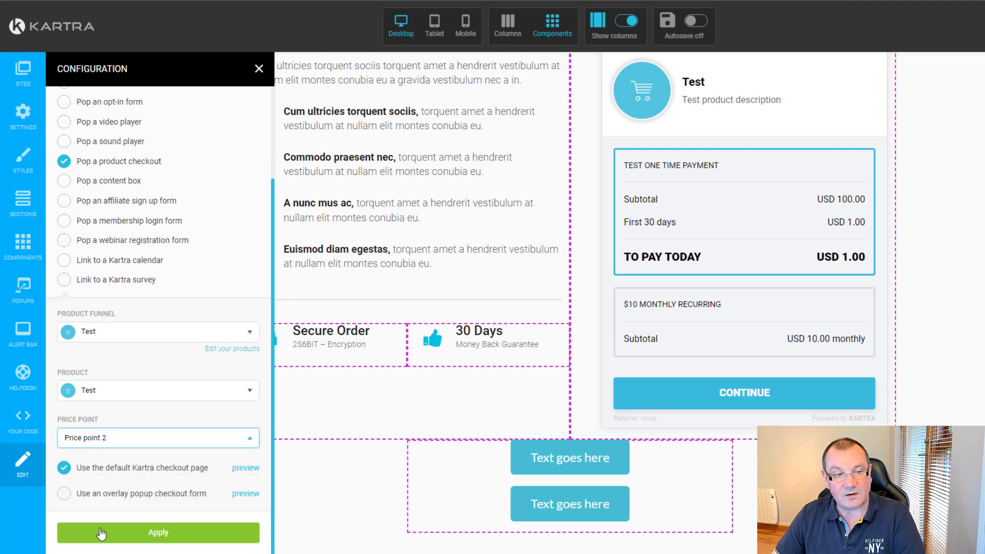
pyautogui.click(108, 533)
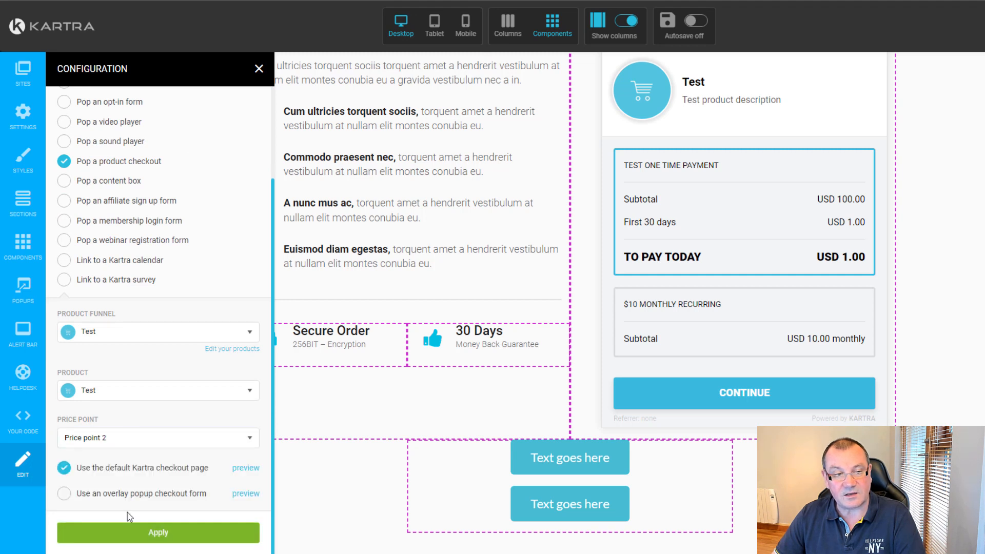
pyautogui.click(164, 538)
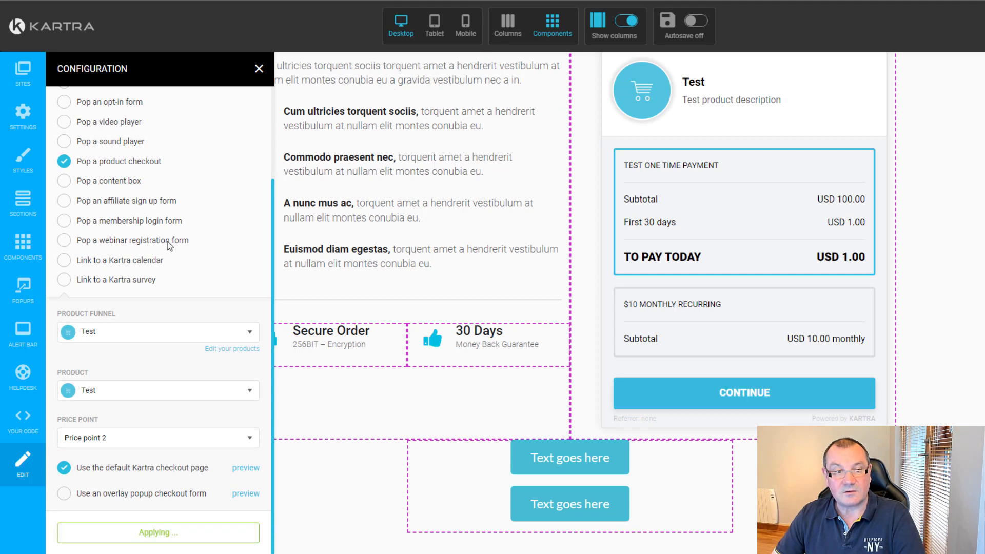
# Switch the lower button to an overlay popup checkout form with the Two-step checkout layout and apply it.
pyautogui.click(80, 494)
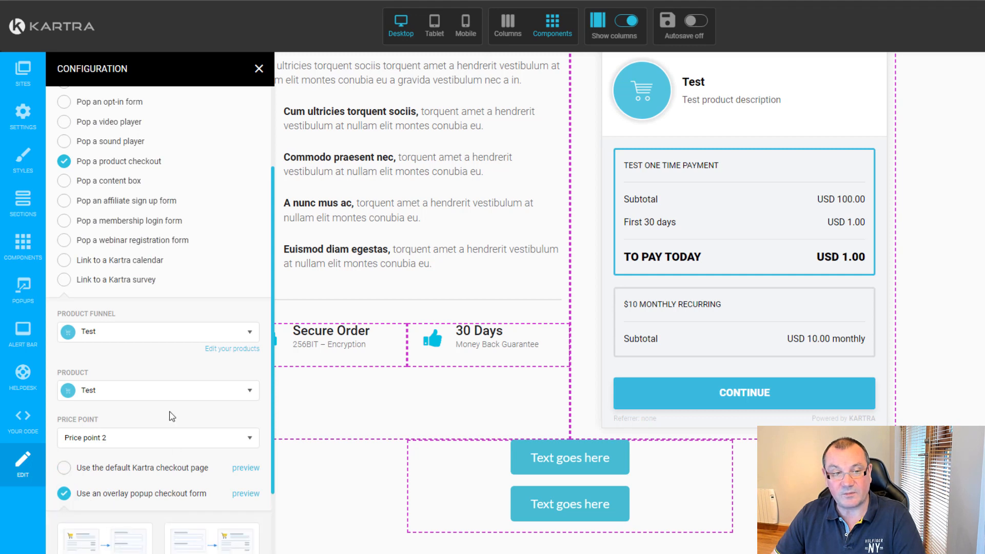
pyautogui.click(113, 480)
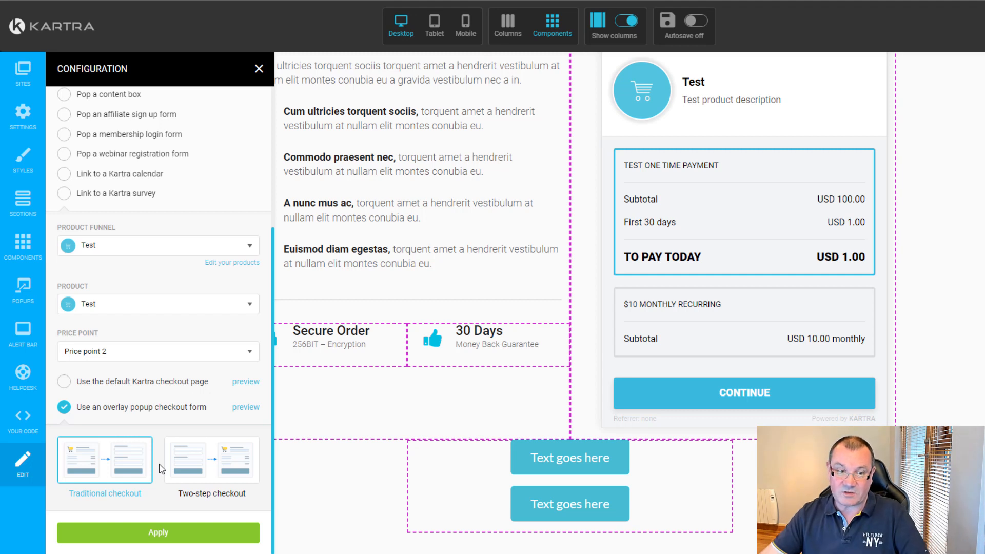
pyautogui.click(210, 459)
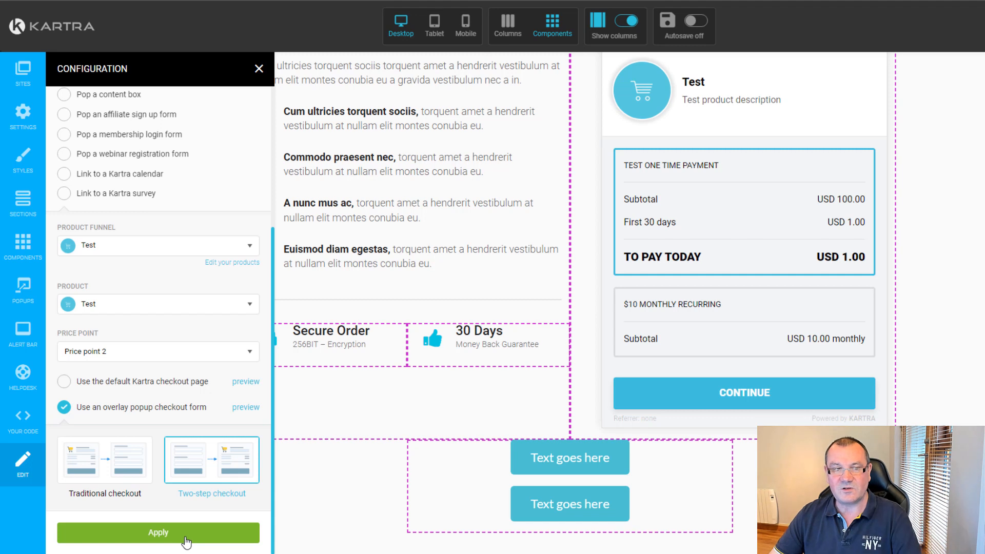
pyautogui.click(186, 541)
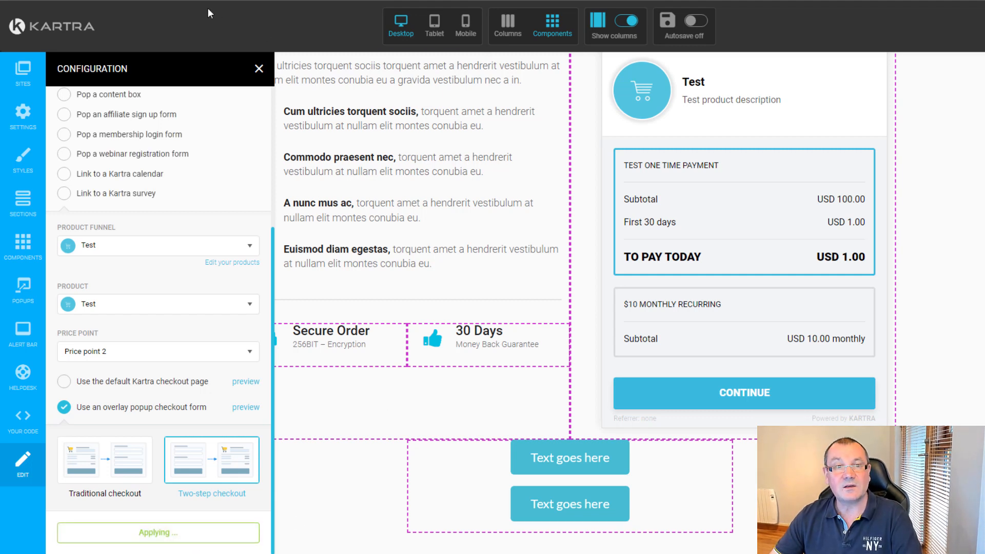
# Set the upper button, still on Price point 1, to an overlay popup checkout form with the Traditional checkout layout and apply it.
pyautogui.moveTo(580, 451)
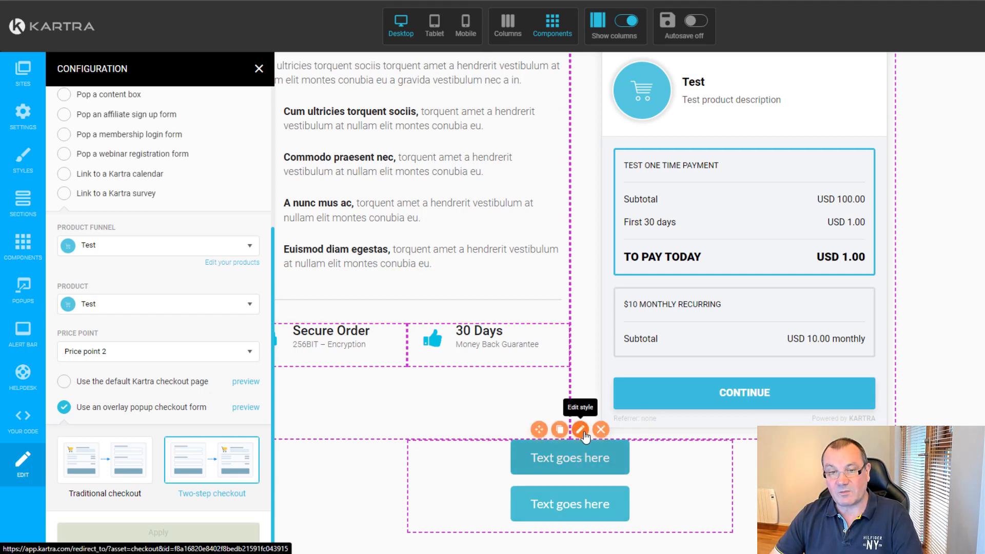
pyautogui.click(581, 431)
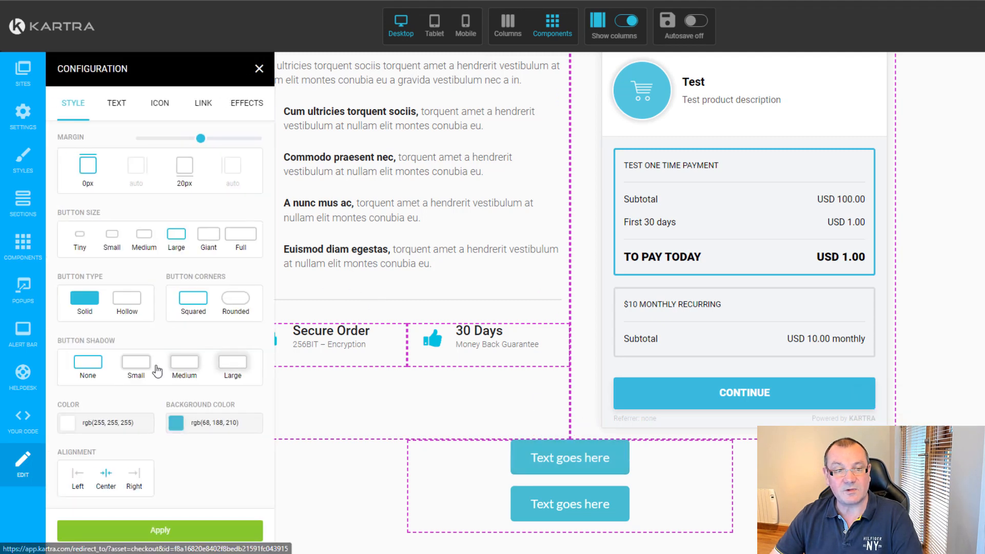
pyautogui.click(203, 105)
pyautogui.scroll(-5, 159, 308)
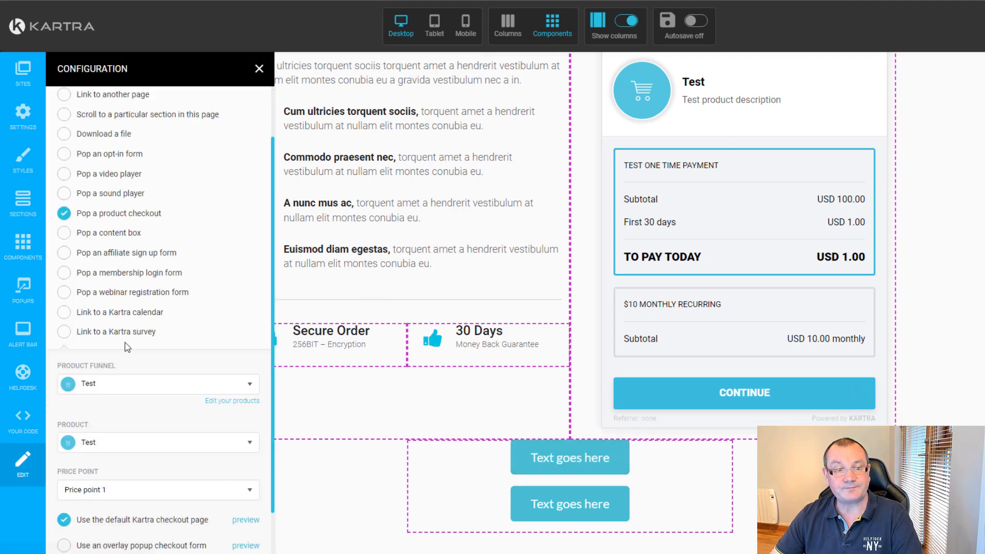
pyautogui.click(154, 493)
pyautogui.scroll(-2, 165, 492)
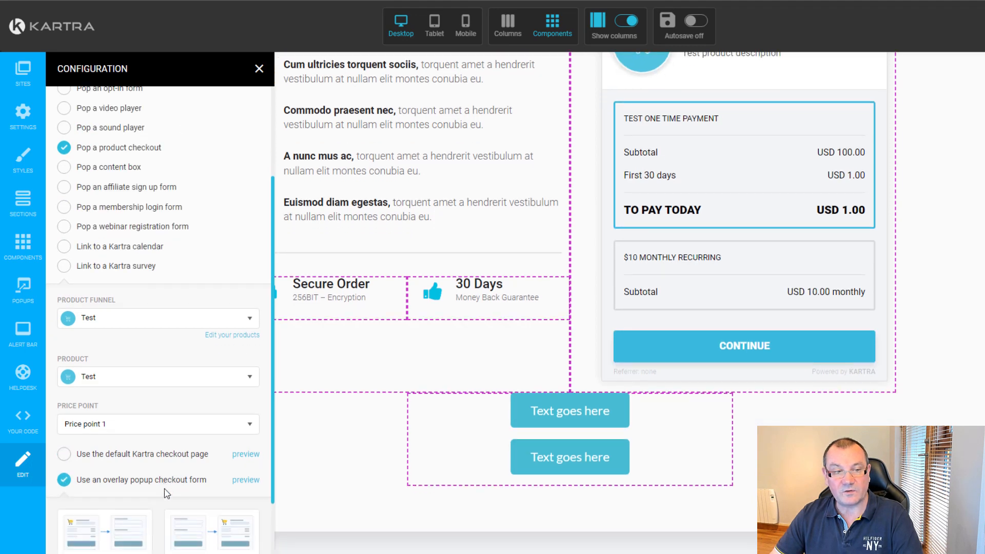
pyautogui.click(191, 487)
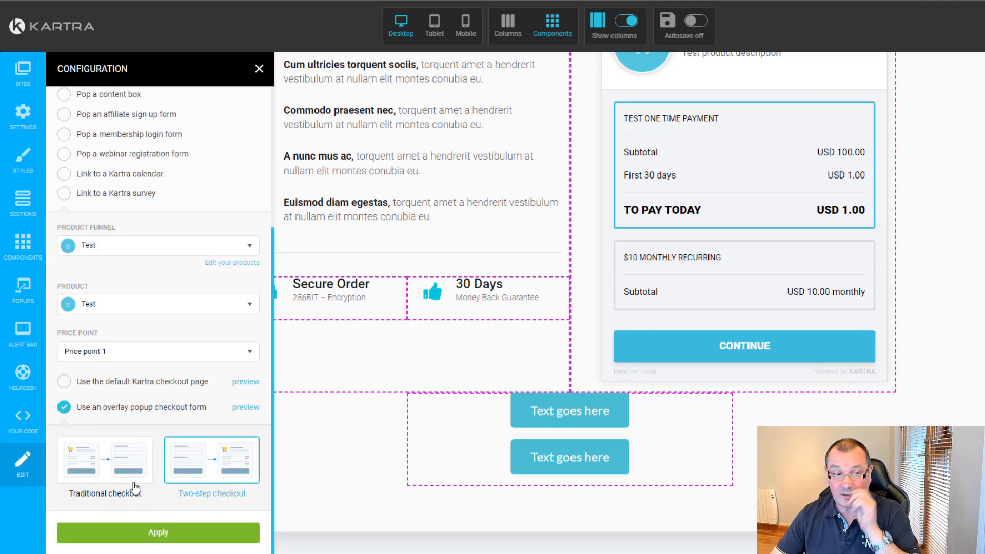
pyautogui.click(121, 468)
pyautogui.click(155, 533)
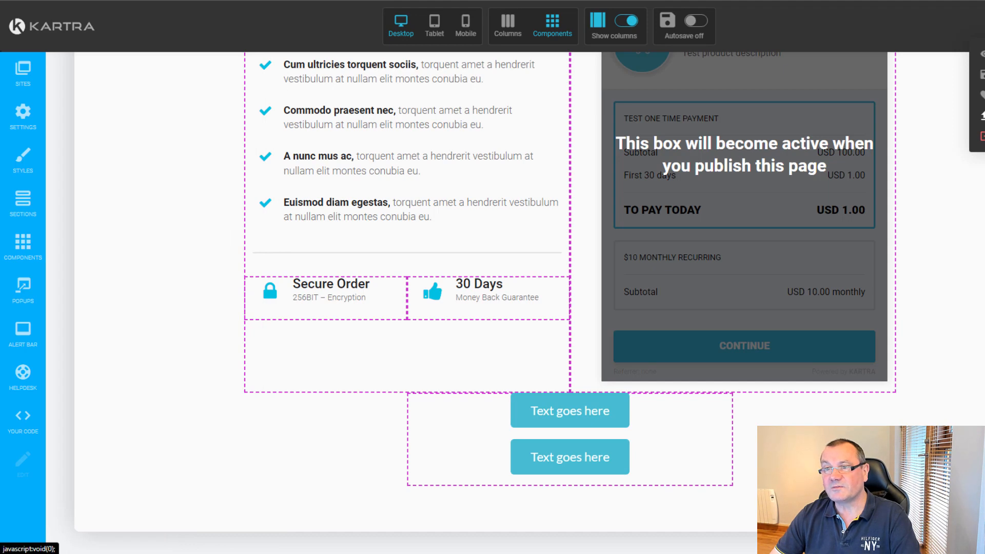
# Publish the page with a direct page link and open the test-product link in the browser.
pyautogui.click(981, 116)
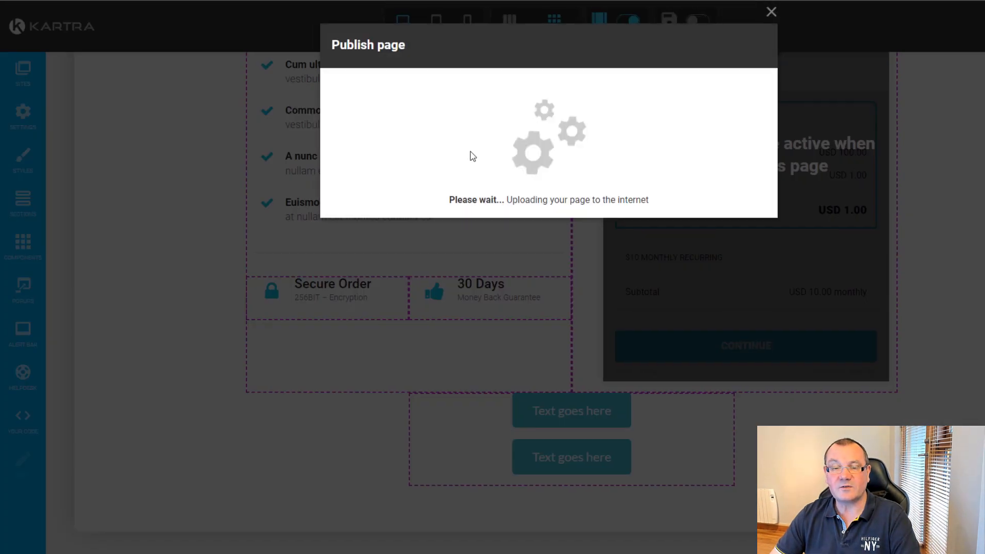
pyautogui.click(450, 237)
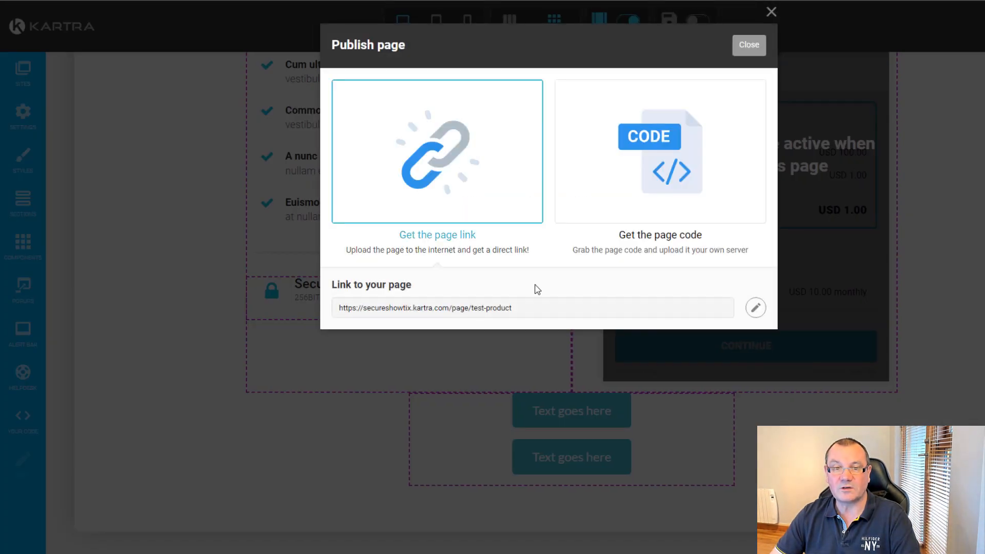
pyautogui.click(527, 314)
pyautogui.rightClick(382, 312)
pyautogui.click(464, 347)
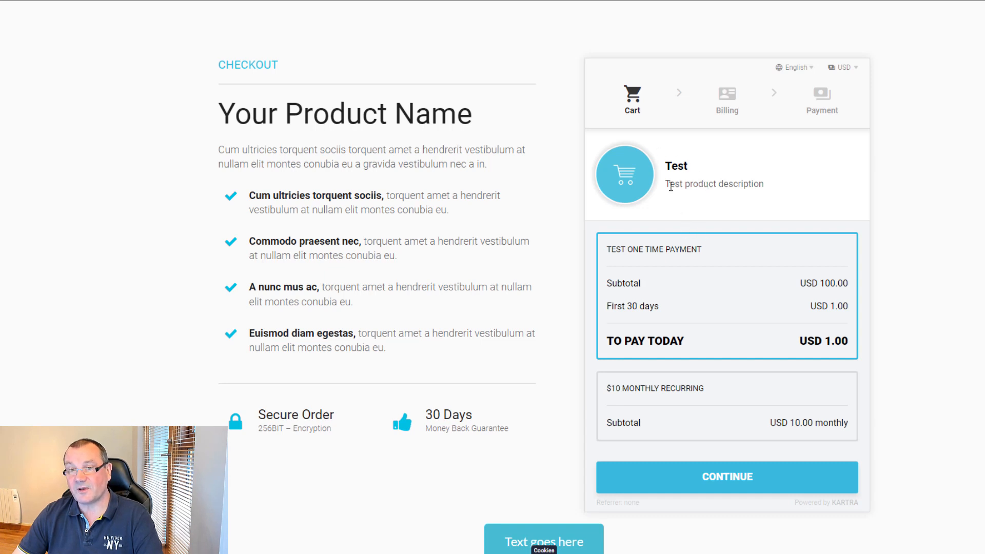
# Examine the product description on the live checkout and compare the one time payment and $10 monthly recurring options by switching between them.
pyautogui.moveTo(670, 186); pyautogui.dragTo(769, 193)
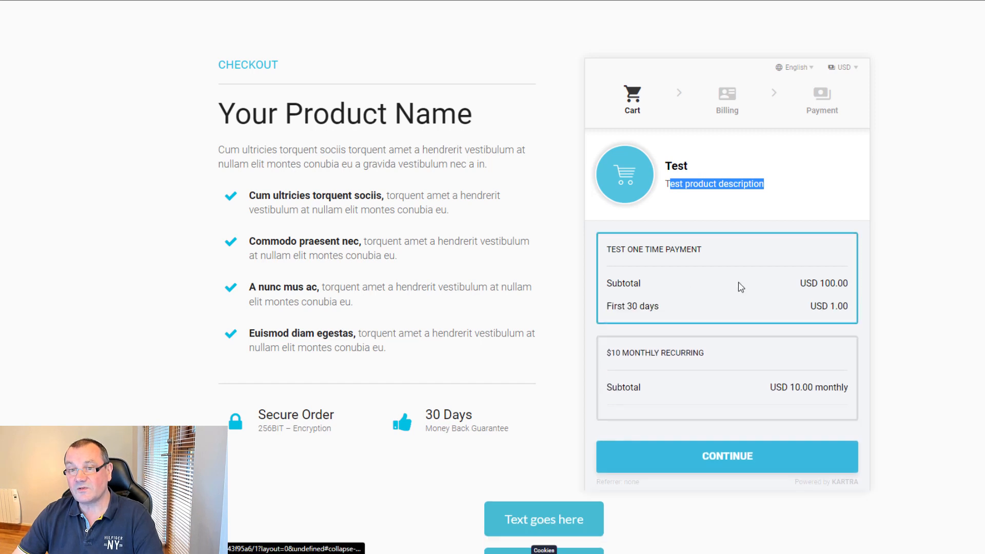
pyautogui.click(754, 381)
pyautogui.click(742, 292)
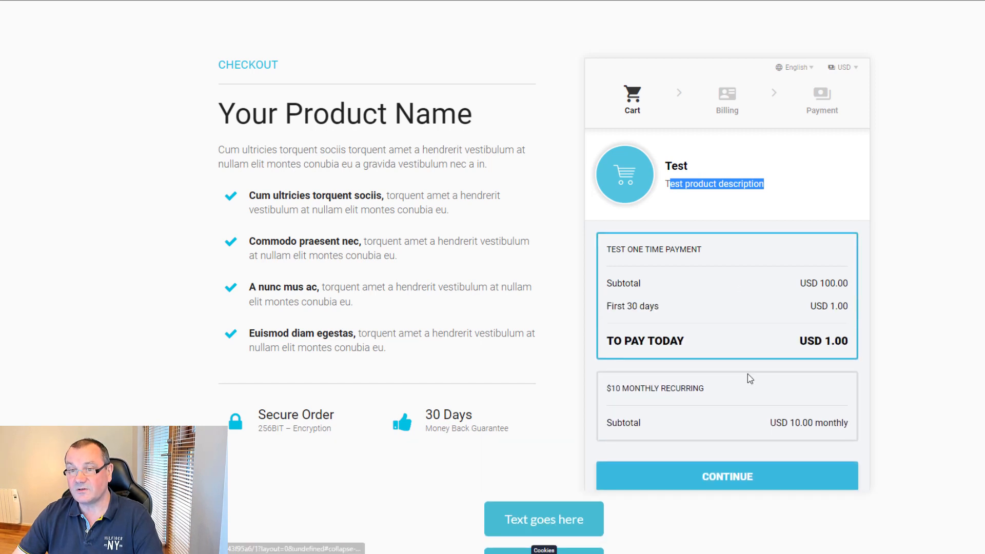
pyautogui.click(745, 389)
pyautogui.click(726, 283)
pyautogui.click(744, 397)
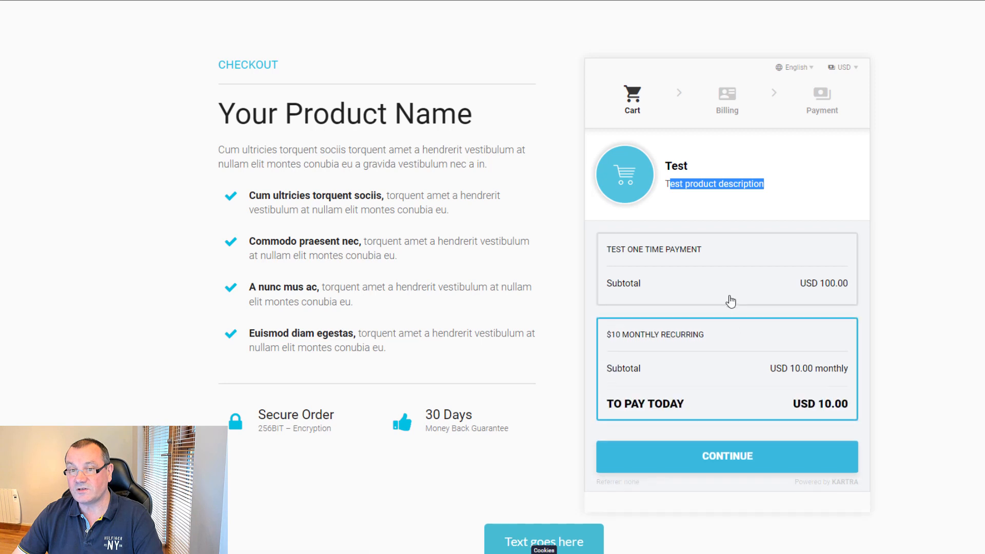
pyautogui.click(730, 299)
pyautogui.click(747, 386)
pyautogui.click(741, 279)
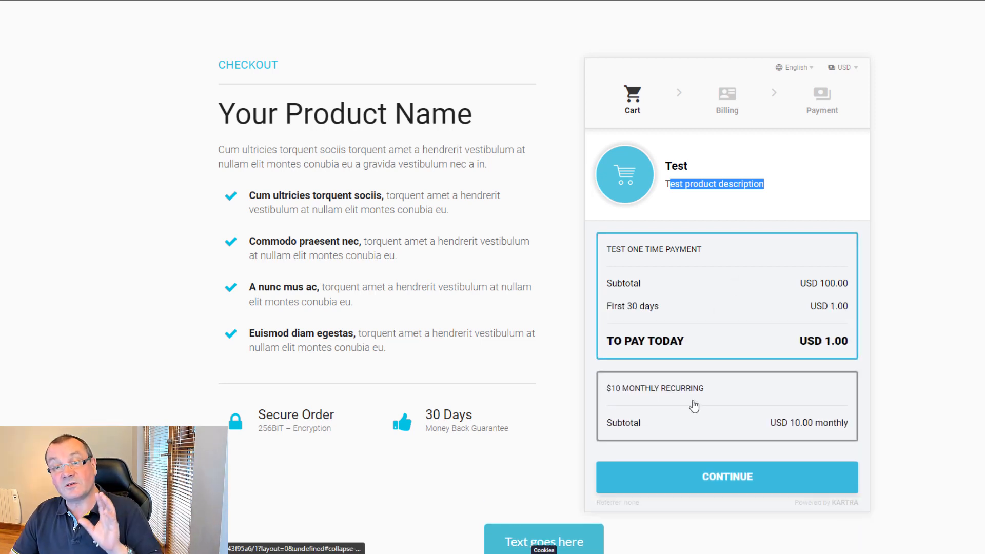
pyautogui.click(672, 418)
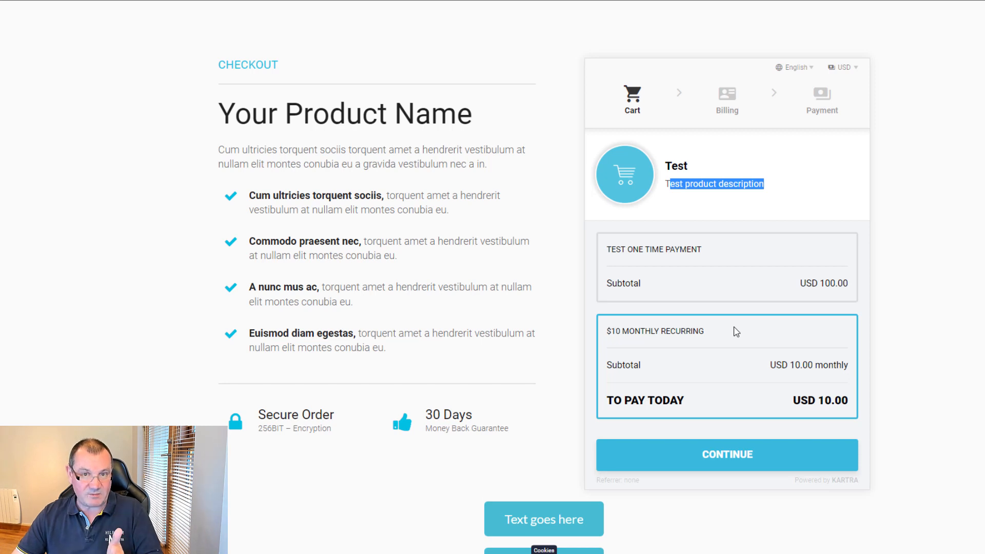
# Test both checkout buttons on the live page, continuing the traditional popup to its billing form and submitting the two-step popup's billing form.
pyautogui.scroll(-2, 713, 313)
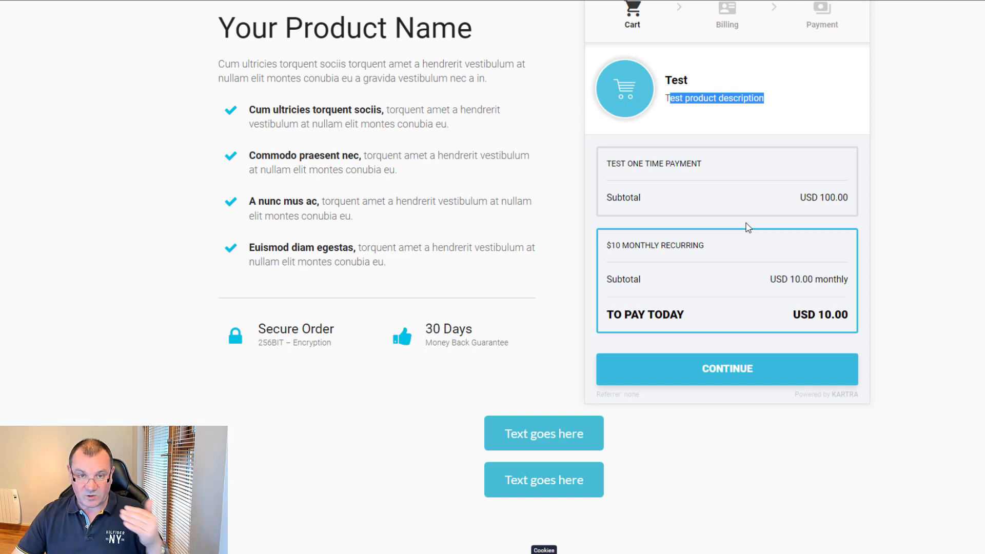
pyautogui.click(551, 438)
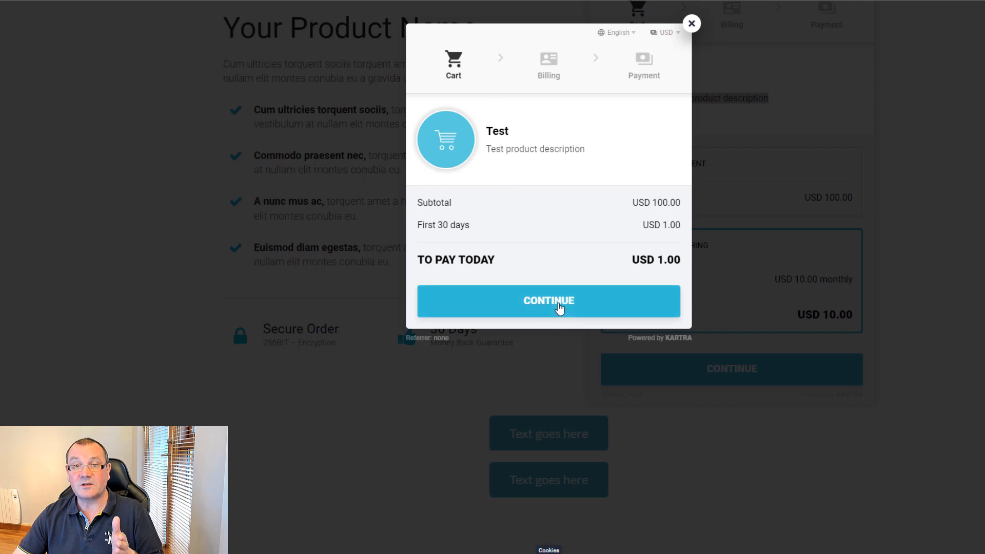
pyautogui.click(559, 308)
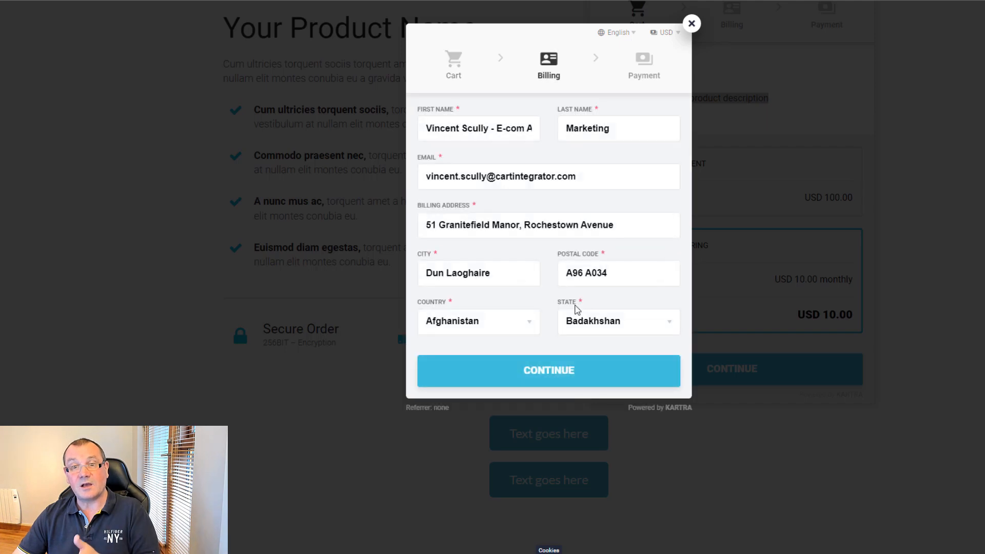
pyautogui.click(692, 25)
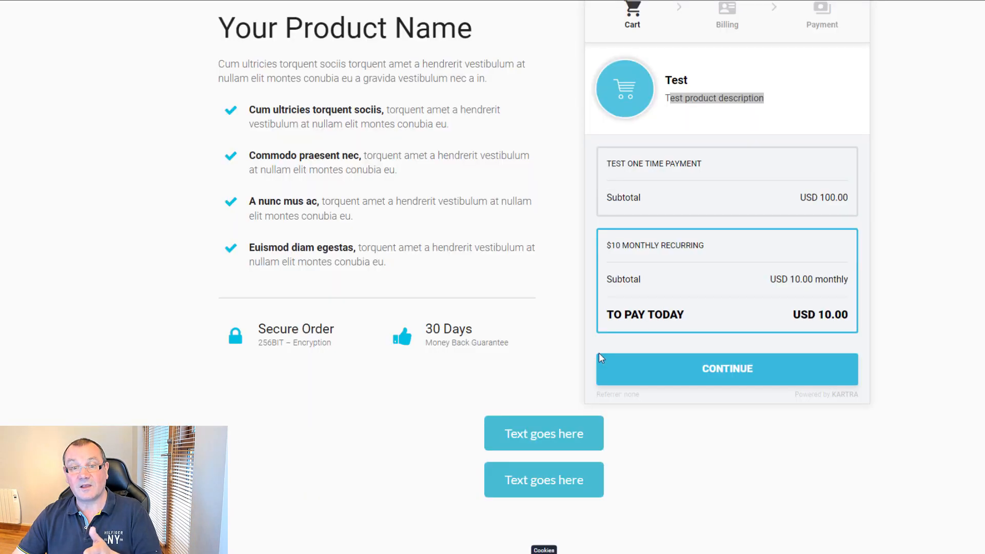
pyautogui.click(534, 483)
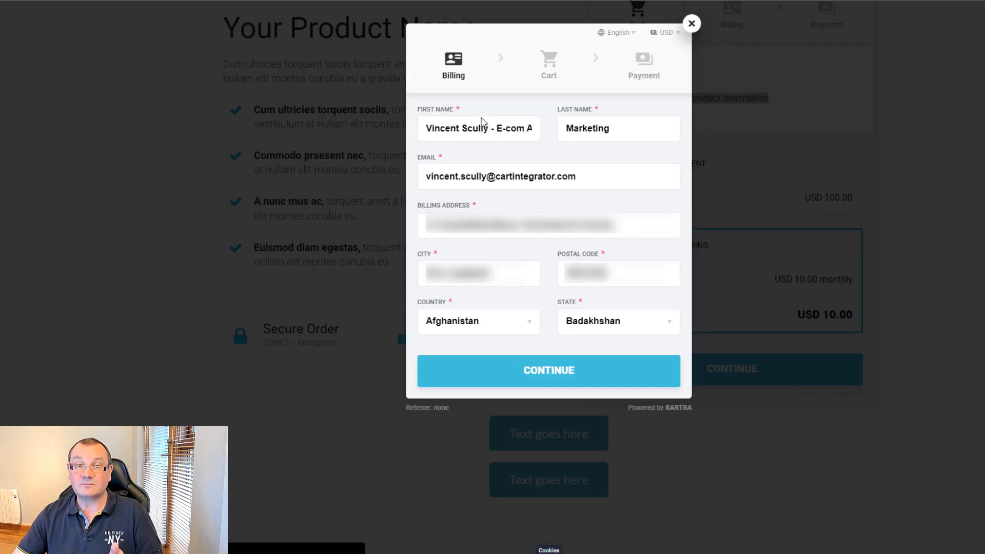
pyautogui.click(556, 378)
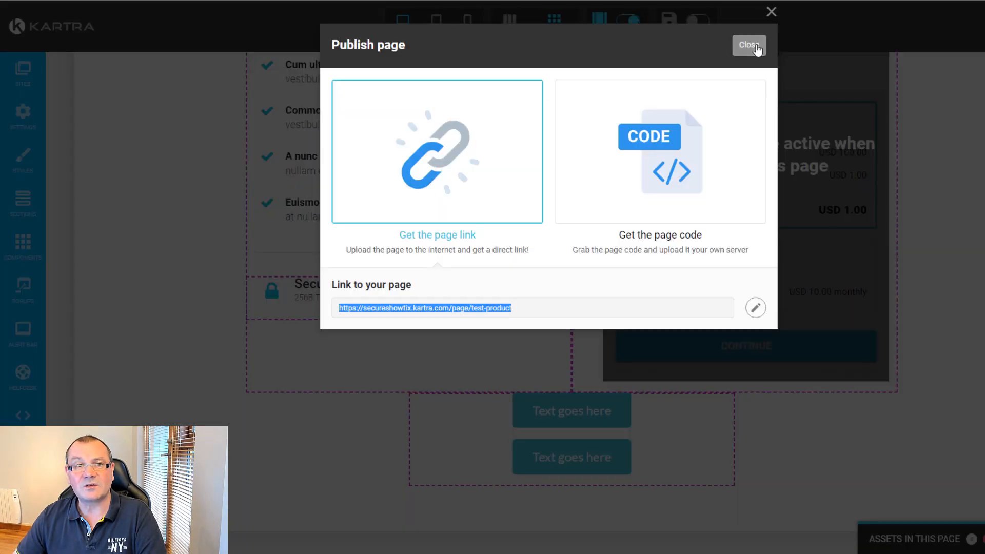
# Leave the page editor and open the Test product for editing at its Basic Info stage, keeping the internal name Test.
pyautogui.click(750, 45)
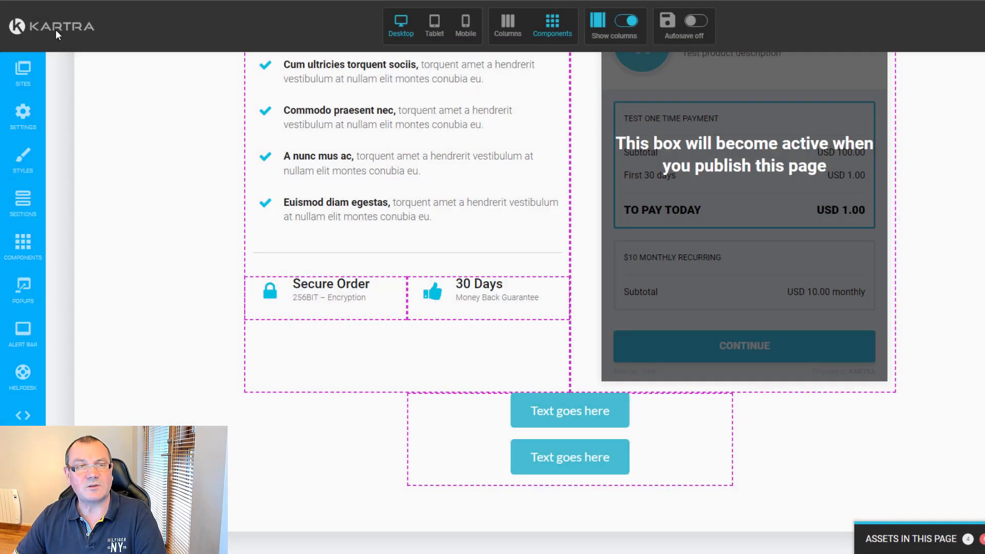
pyautogui.click(55, 30)
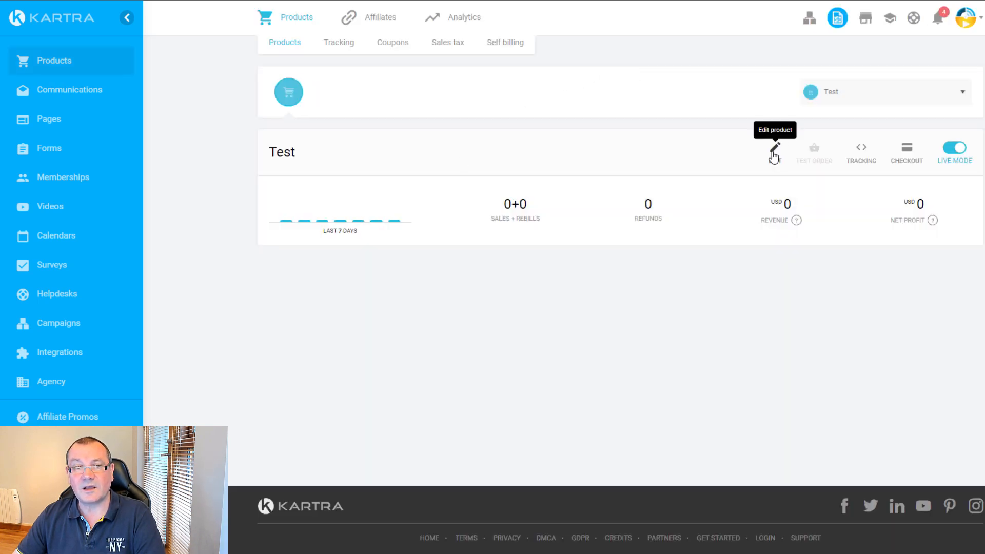
pyautogui.click(773, 154)
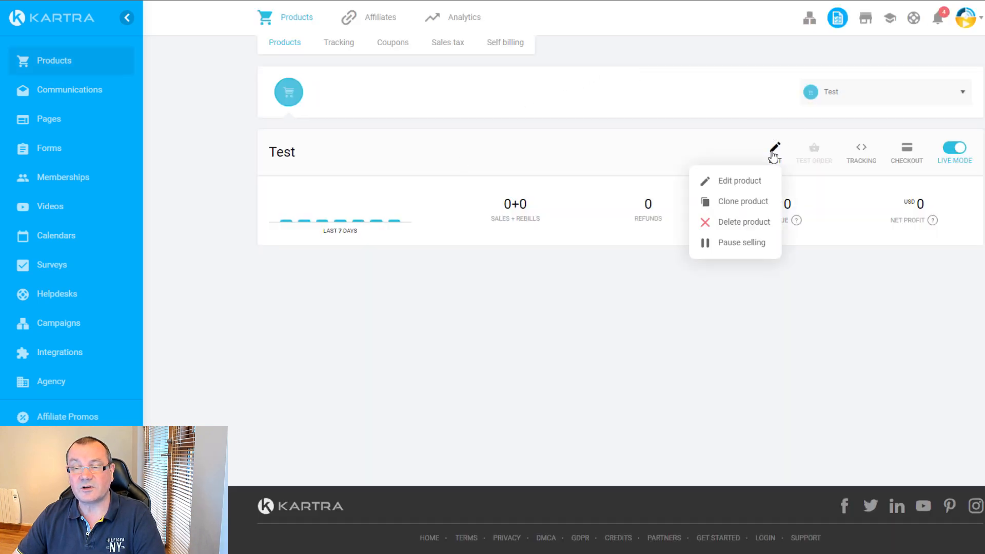
pyautogui.click(731, 179)
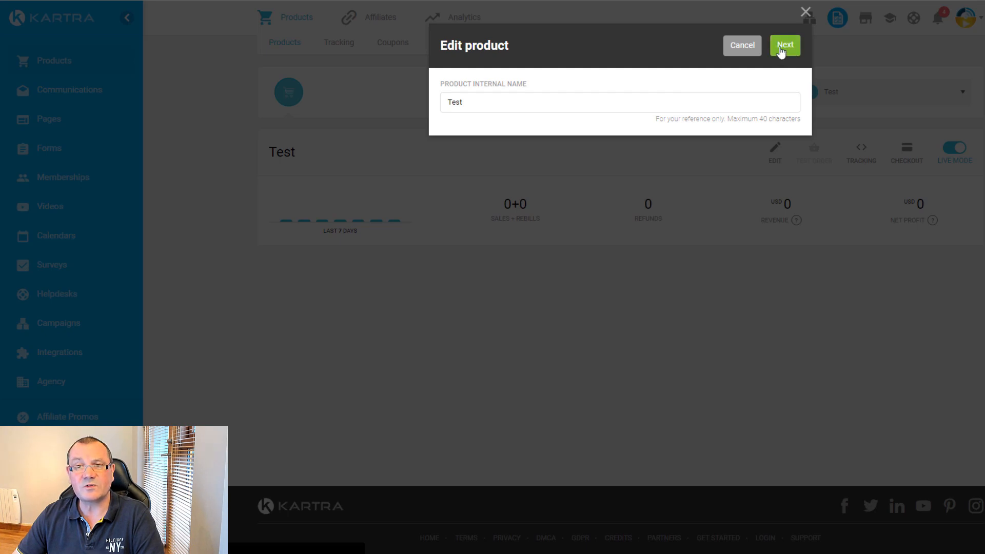
pyautogui.click(782, 47)
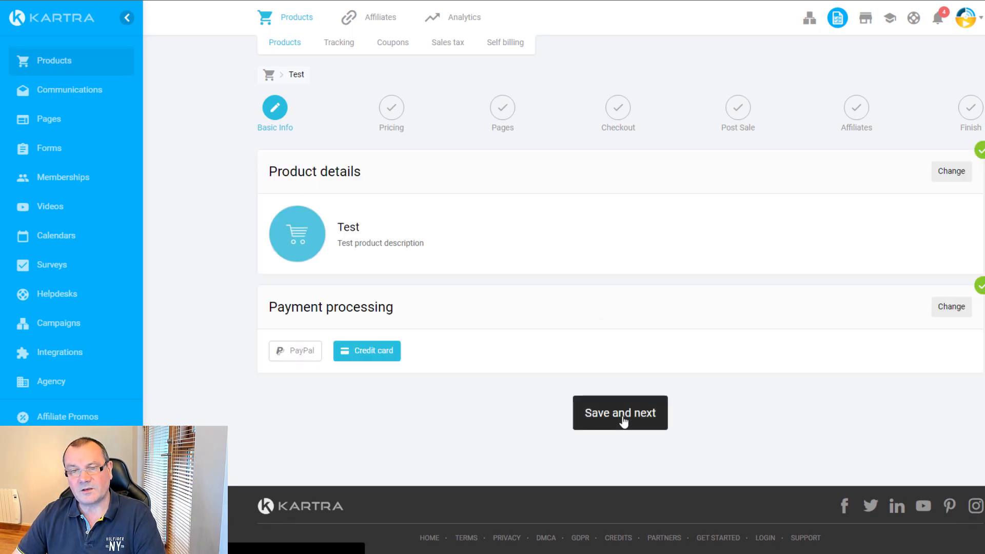
# Advance the Test product through its Basic Info, Pricing and Pages stages to Checkout, leaving their settings as they are.
pyautogui.click(623, 420)
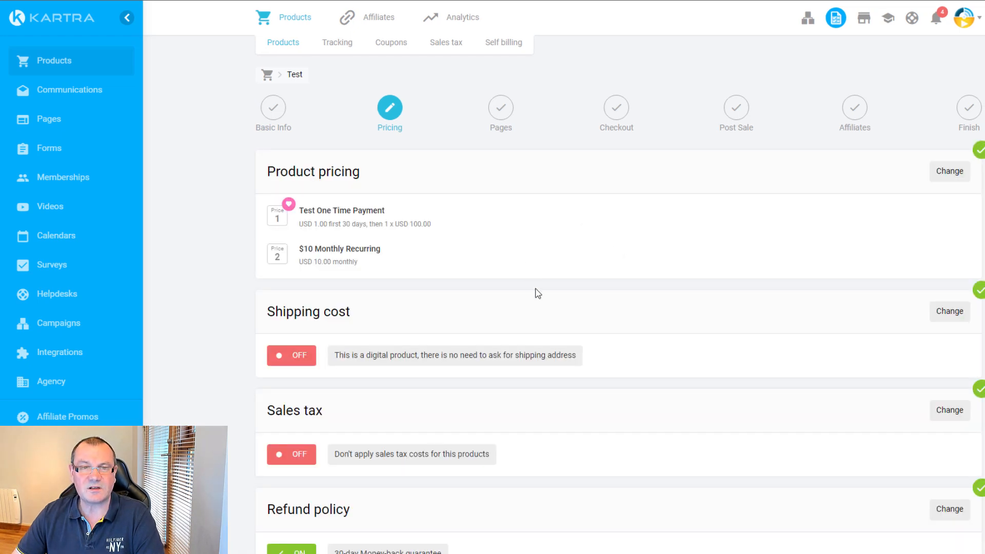
pyautogui.scroll(-2, 590, 391)
pyautogui.click(656, 512)
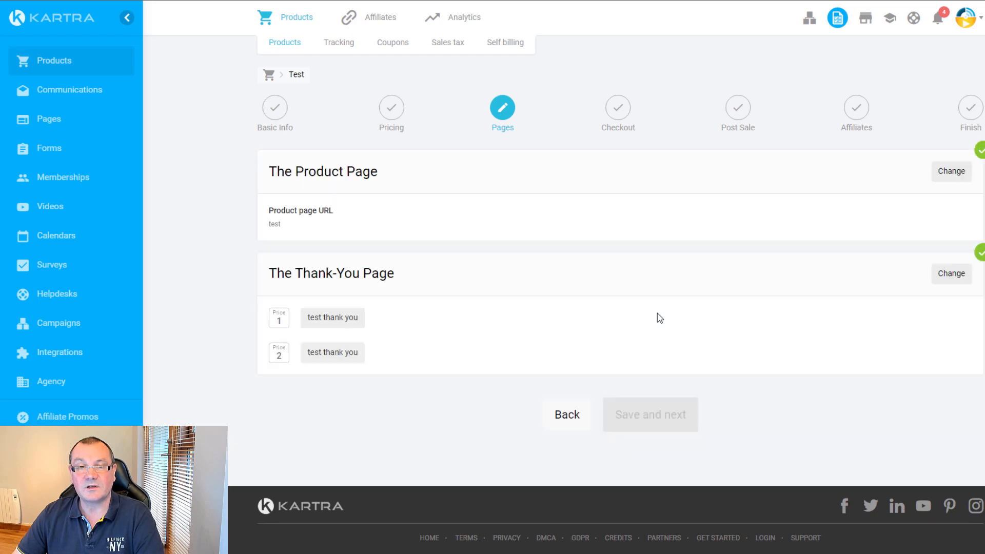
pyautogui.click(641, 422)
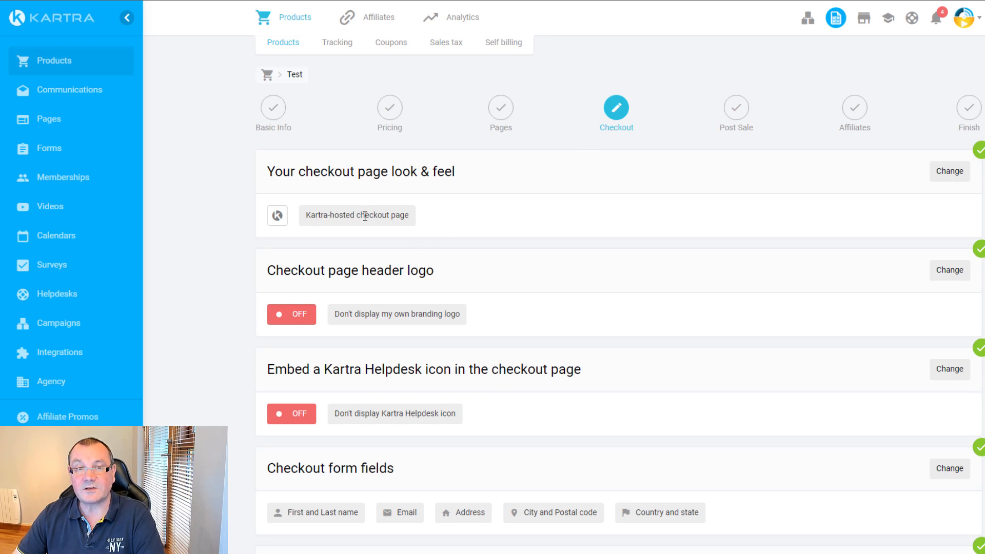
# Set the Kartra-hosted checkout page to the Blue & Yellow template and save the look & feel.
pyautogui.moveTo(297, 220); pyautogui.dragTo(412, 223)
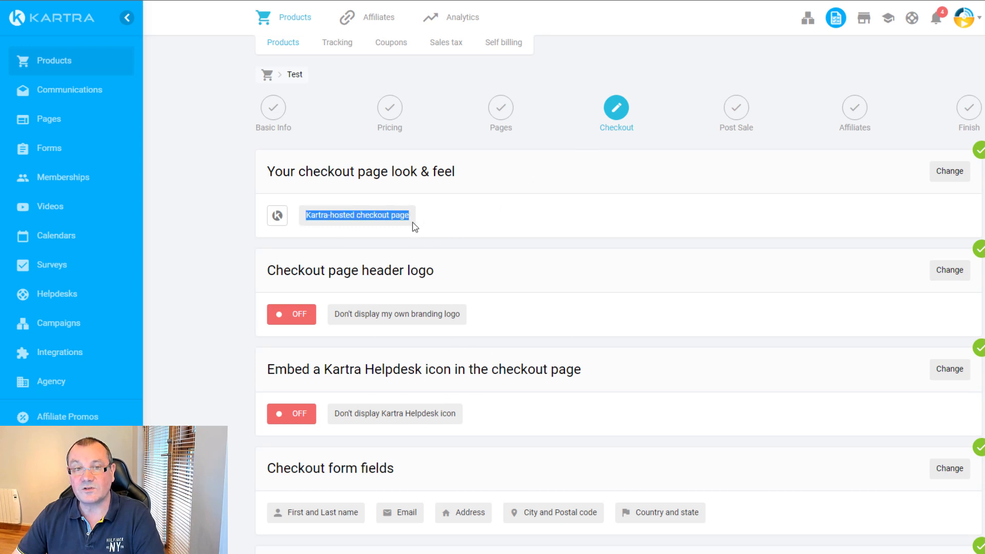
pyautogui.click(946, 174)
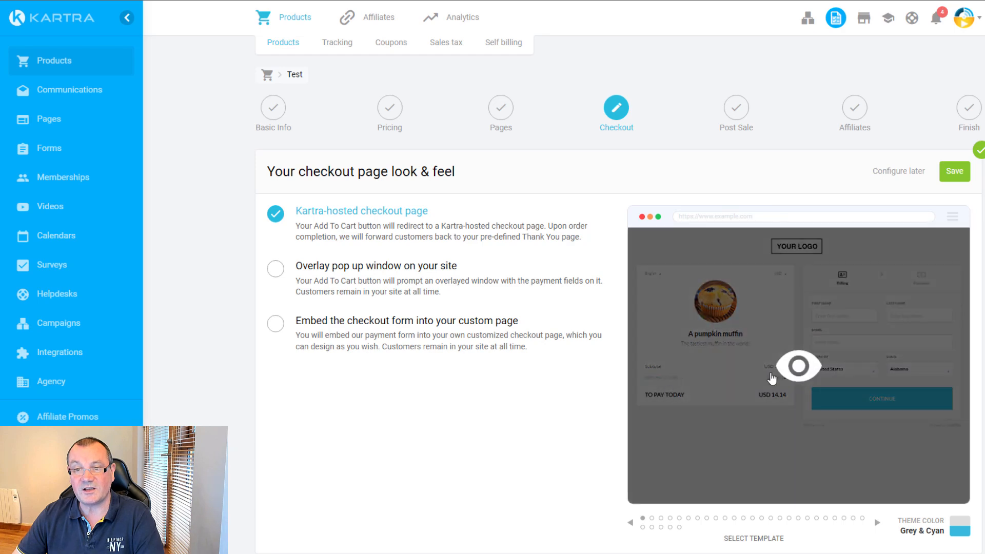
pyautogui.scroll(-2, 770, 420)
pyautogui.moveTo(865, 298)
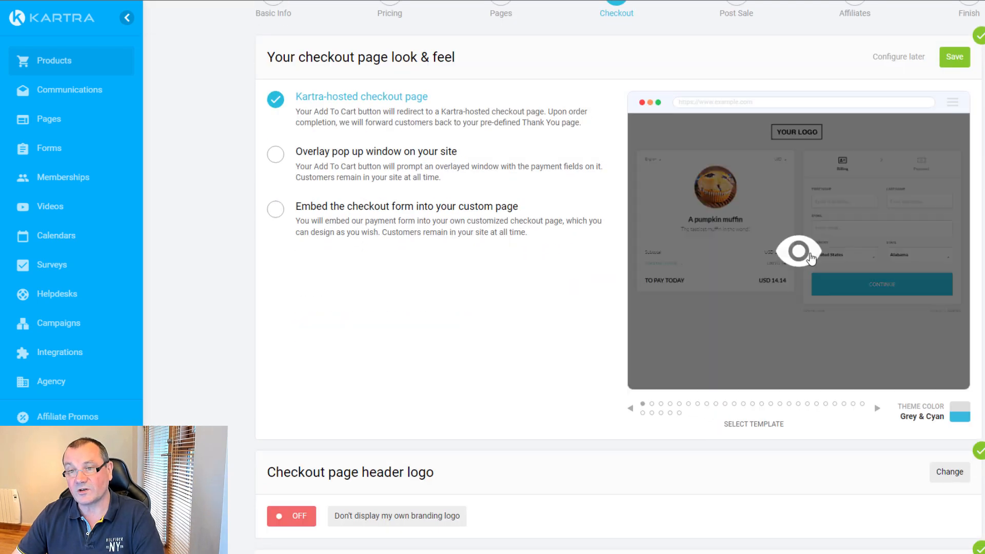
pyautogui.click(670, 404)
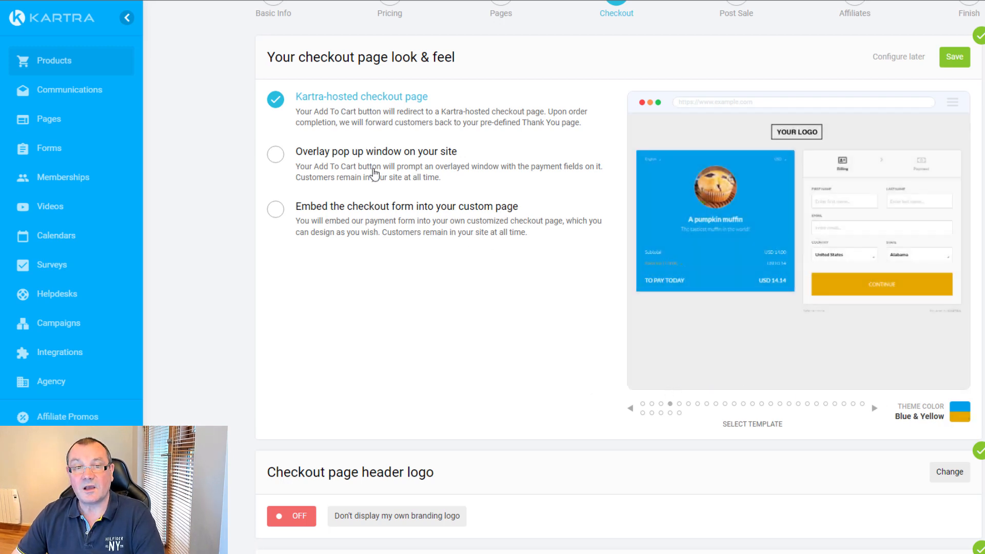
pyautogui.click(955, 57)
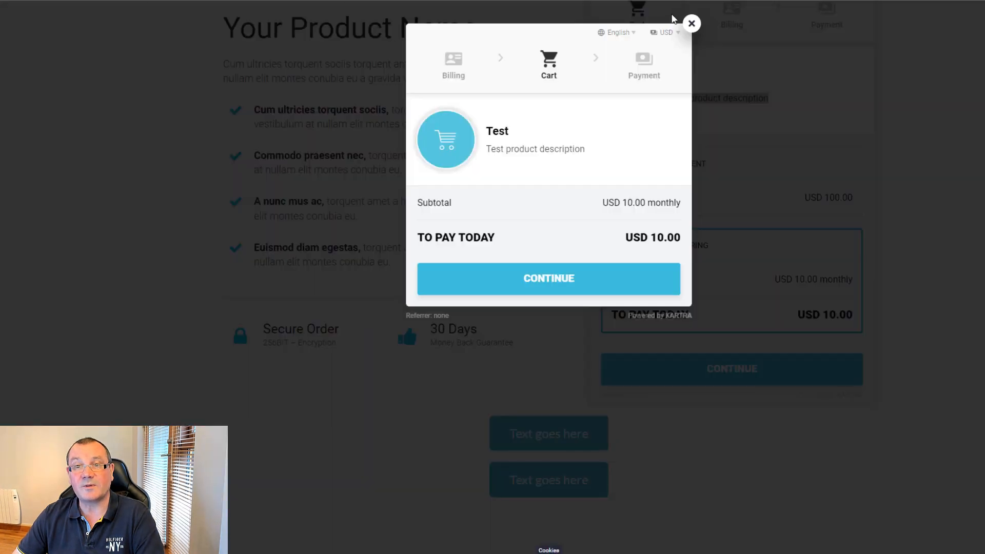
# Close the checkout popup on the live page and reload the page to check the template change.
pyautogui.click(690, 23)
pyautogui.rightClick(232, 1)
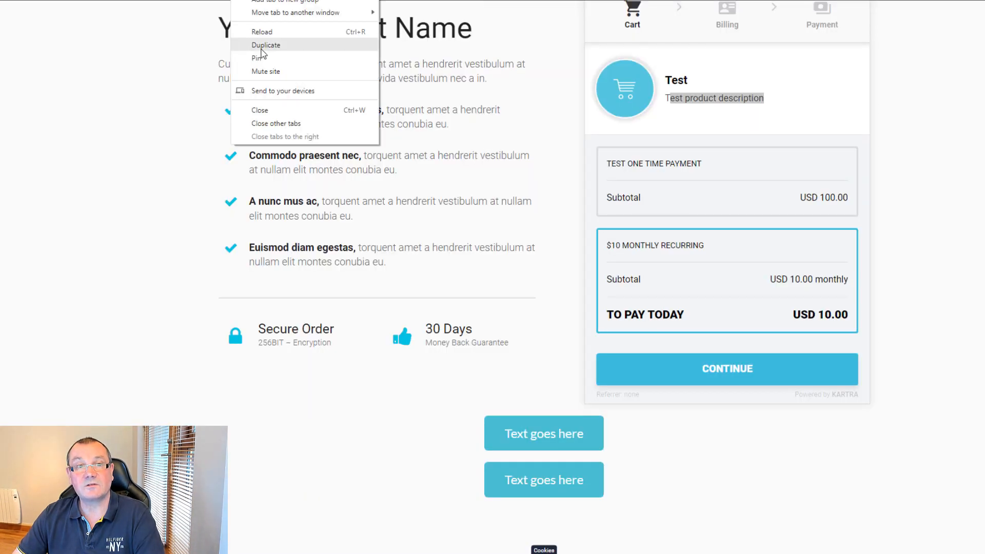
pyautogui.click(262, 32)
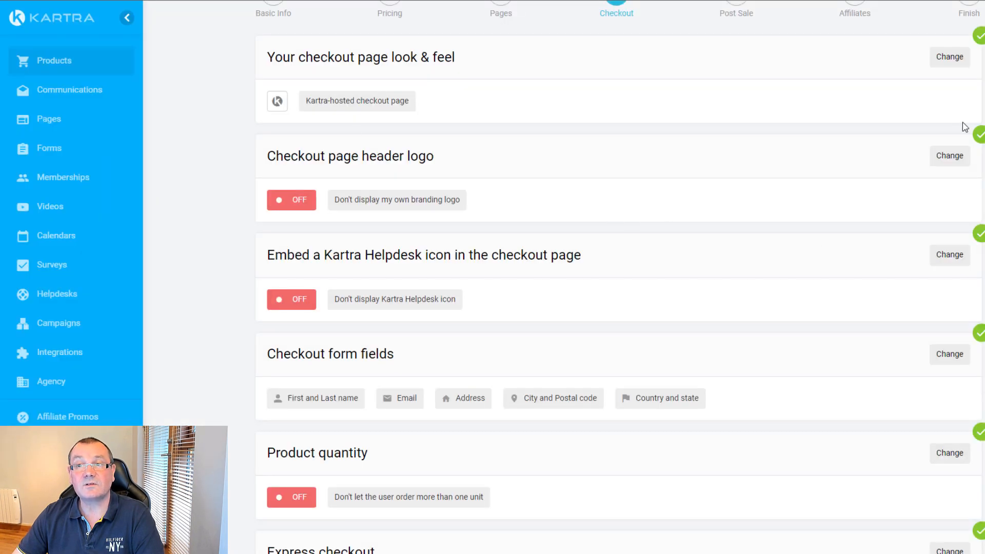
# Change the Kartra-hosted checkout template to the Orange theme and save the look & feel.
pyautogui.click(950, 55)
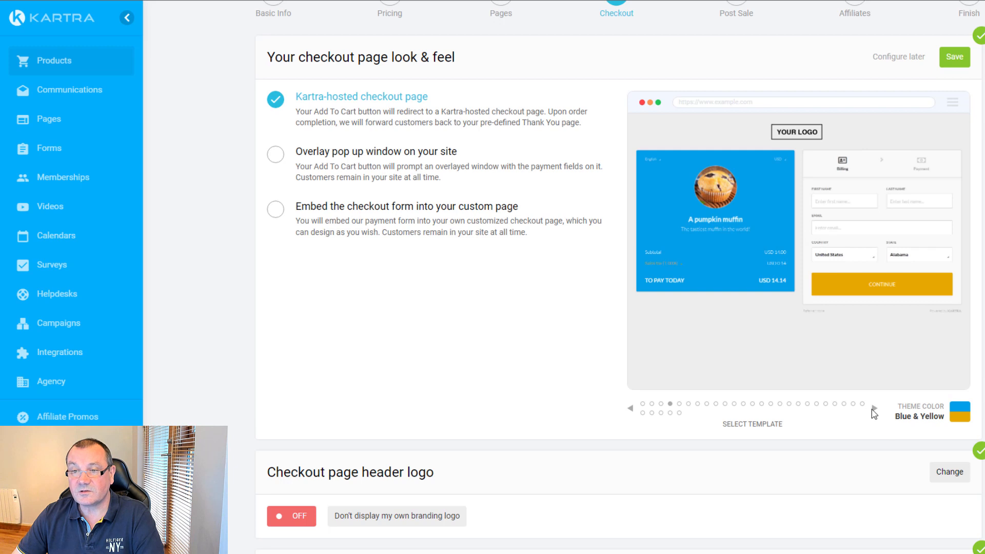
pyautogui.click(873, 409)
pyautogui.click(873, 409)
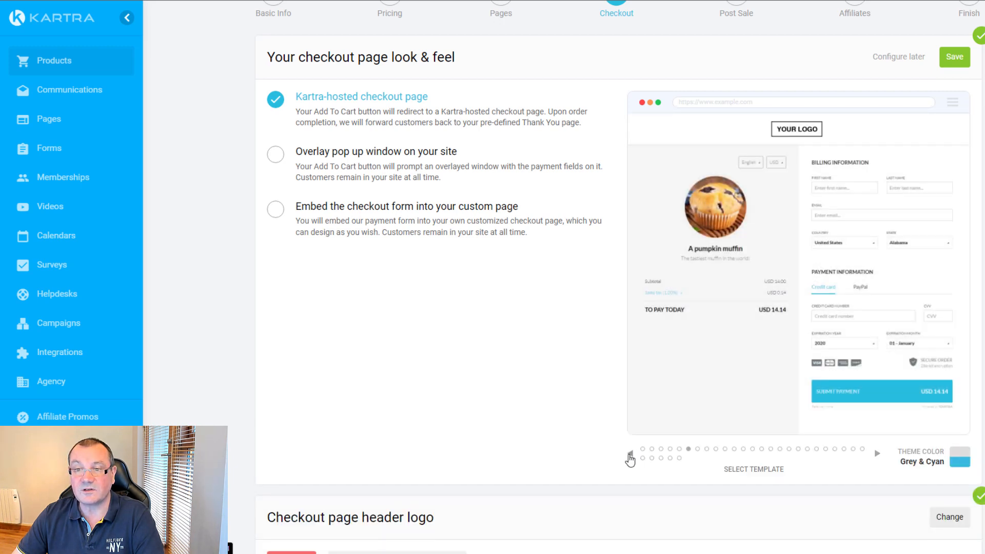
pyautogui.click(629, 455)
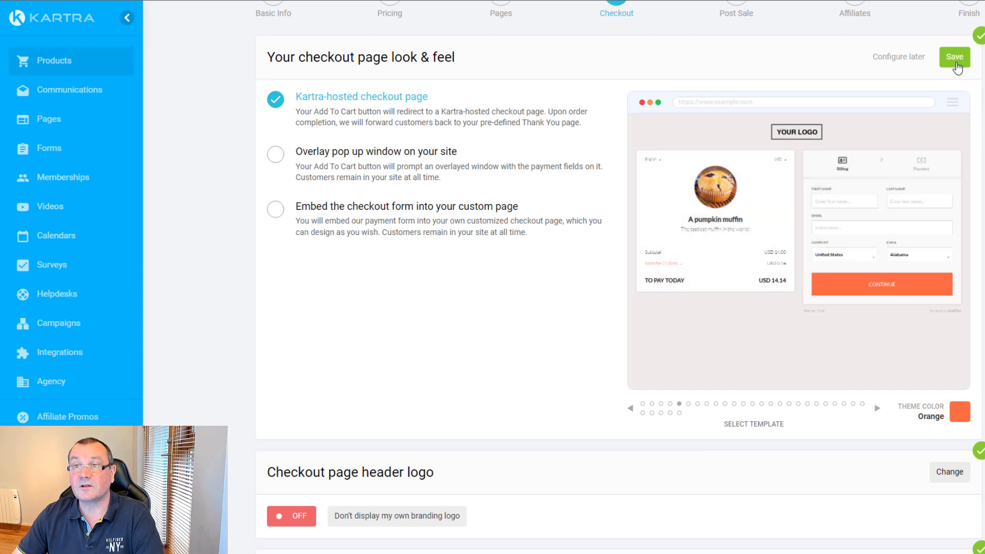
pyautogui.click(954, 57)
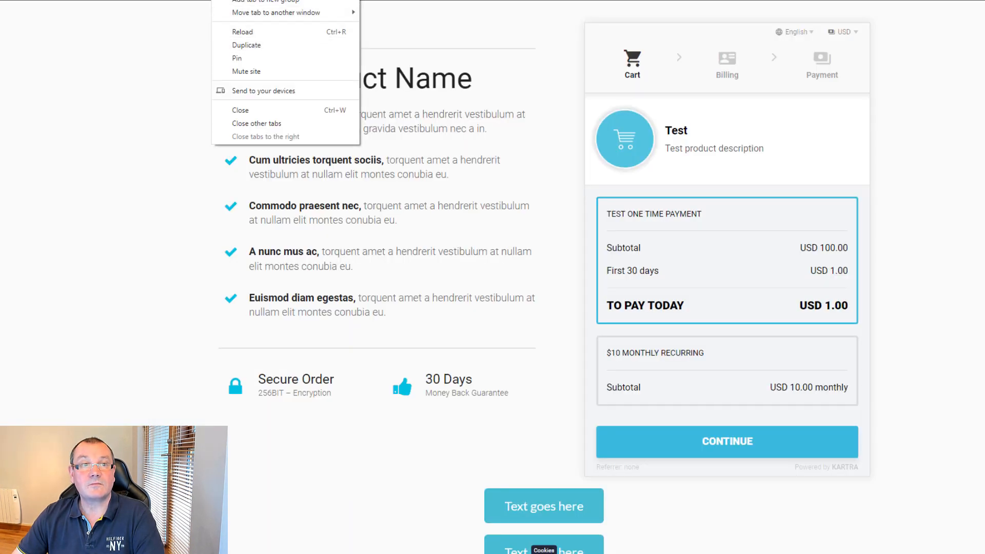
# Save the Checkout stage with the Kartra-hosted settings and continue to Post Sale.
pyautogui.click(215, 0)
pyautogui.scroll(-10, 491, 352)
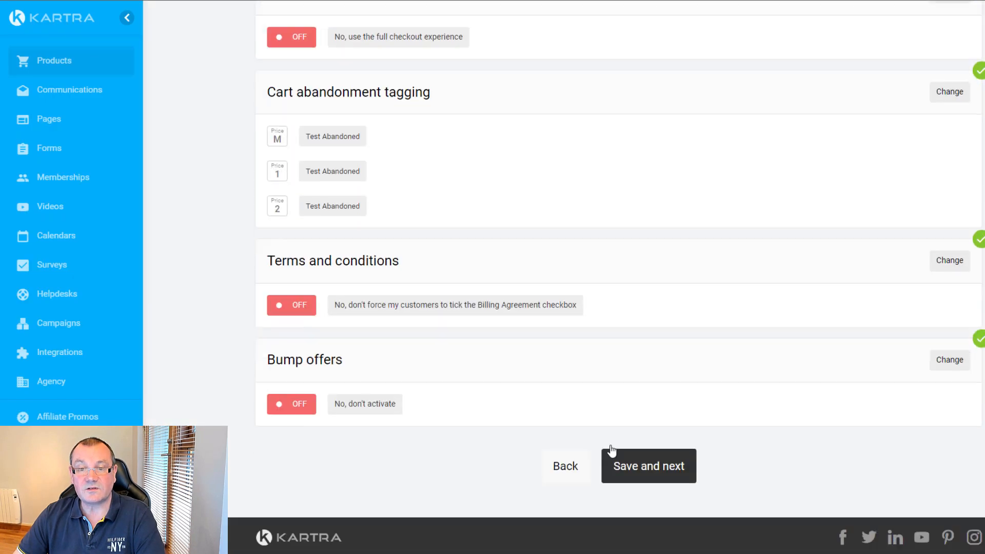
pyautogui.click(653, 465)
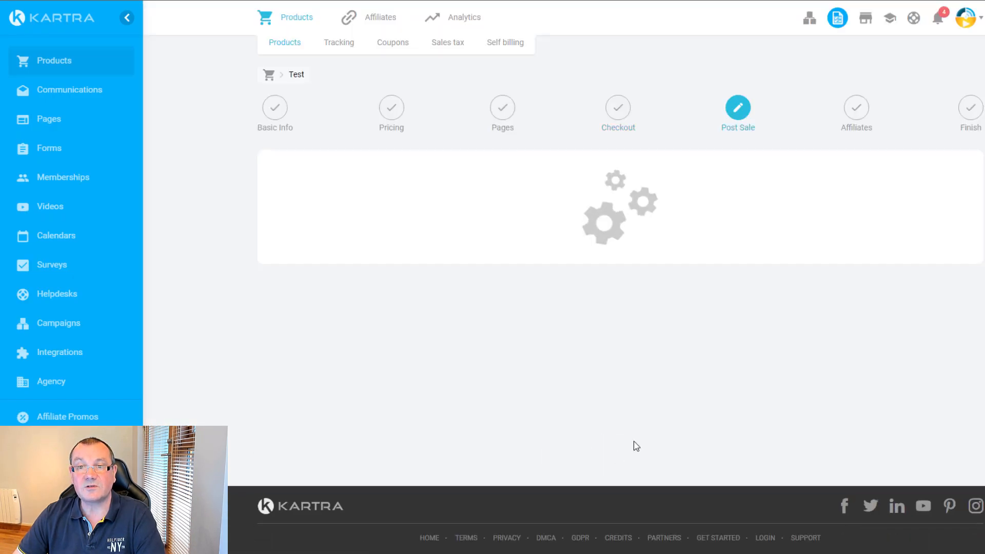
pyautogui.scroll(-4, 647, 376)
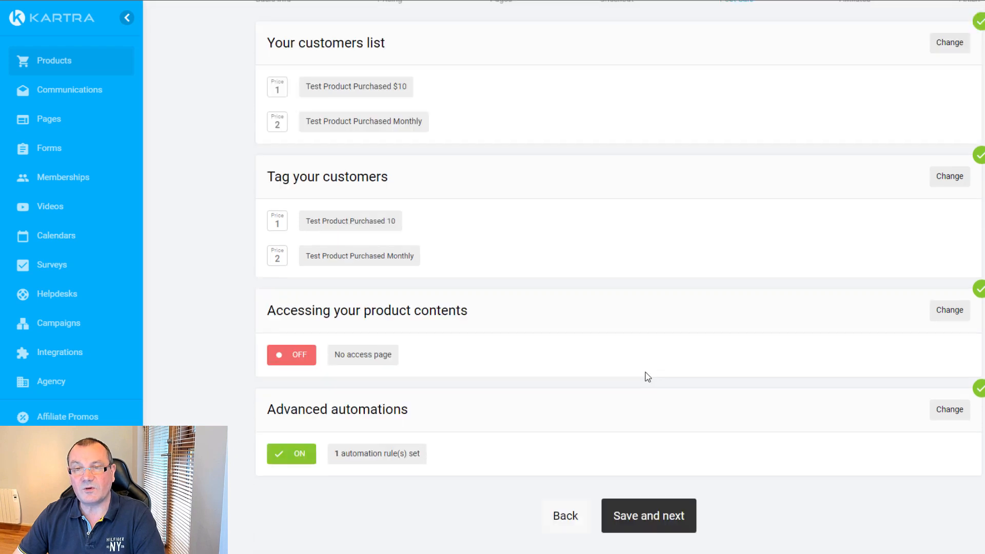
# Reload the live checkout page and test the upper checkout button's popup.
pyautogui.click(575, 439)
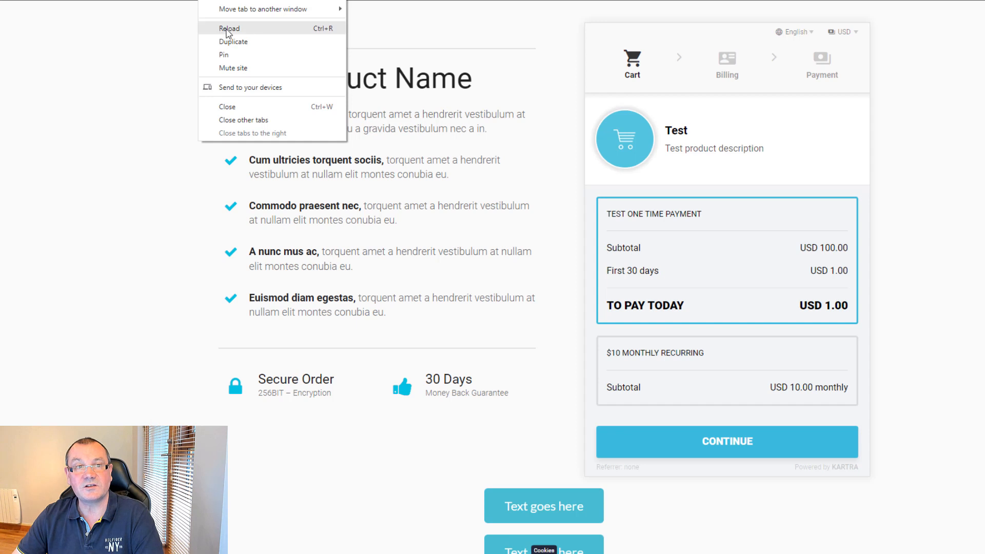
pyautogui.click(256, 31)
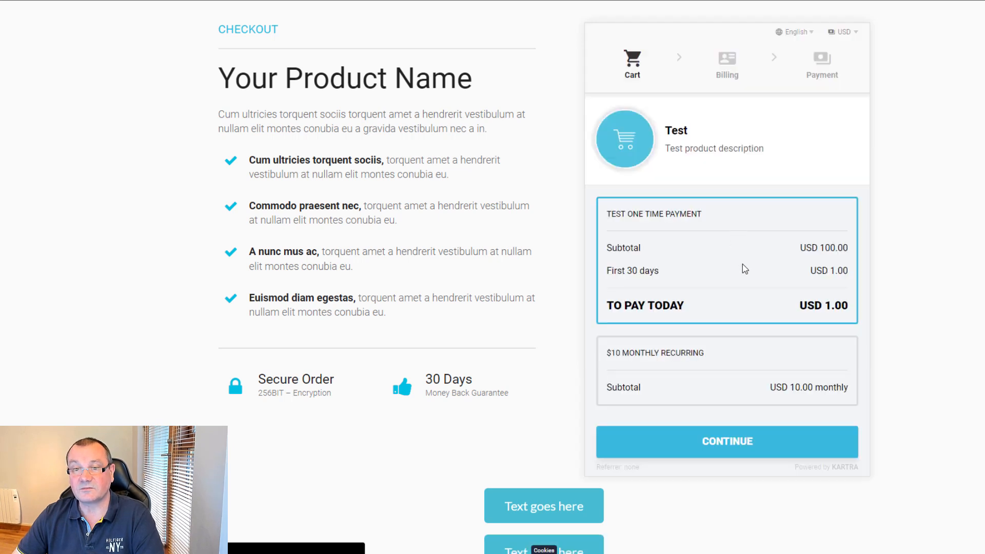
pyautogui.scroll(-1, 745, 268)
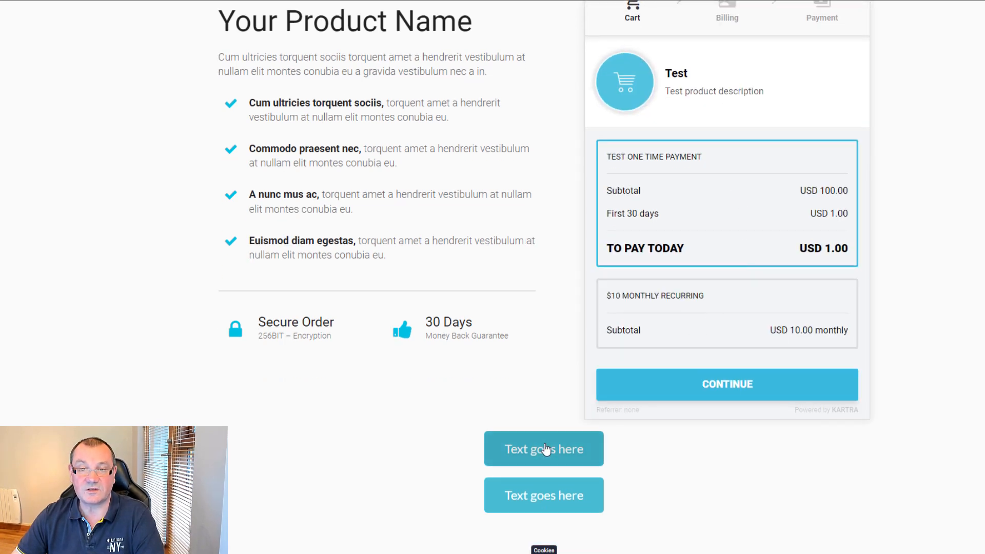
pyautogui.click(545, 450)
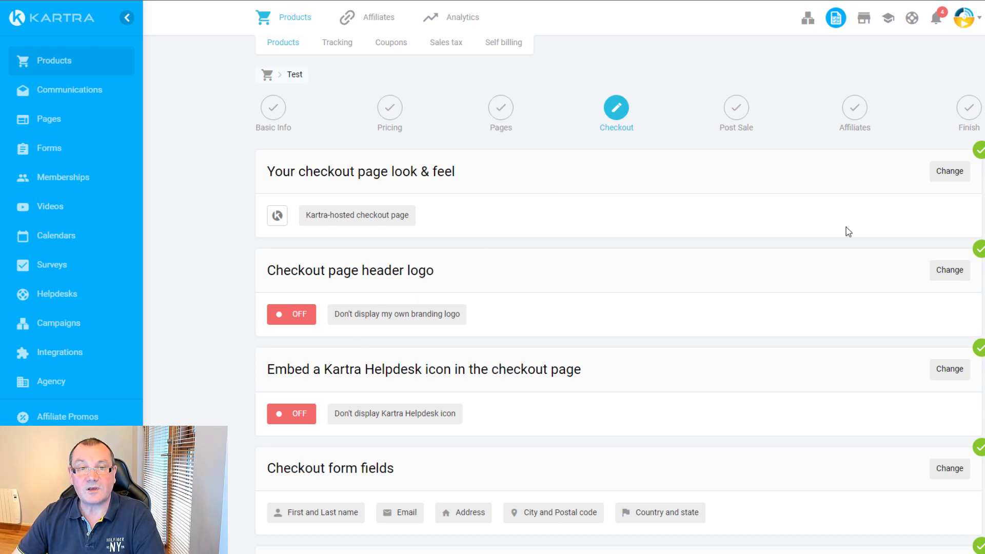
# Switch the checkout look & feel to an overlay pop up window with the Orange template, then save the Checkout stage.
pyautogui.click(948, 174)
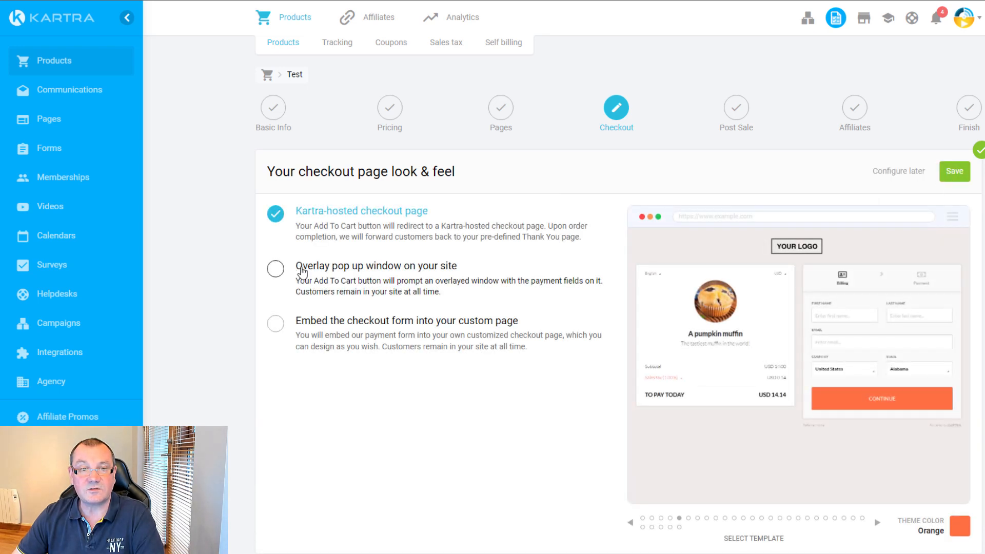
pyautogui.click(298, 267)
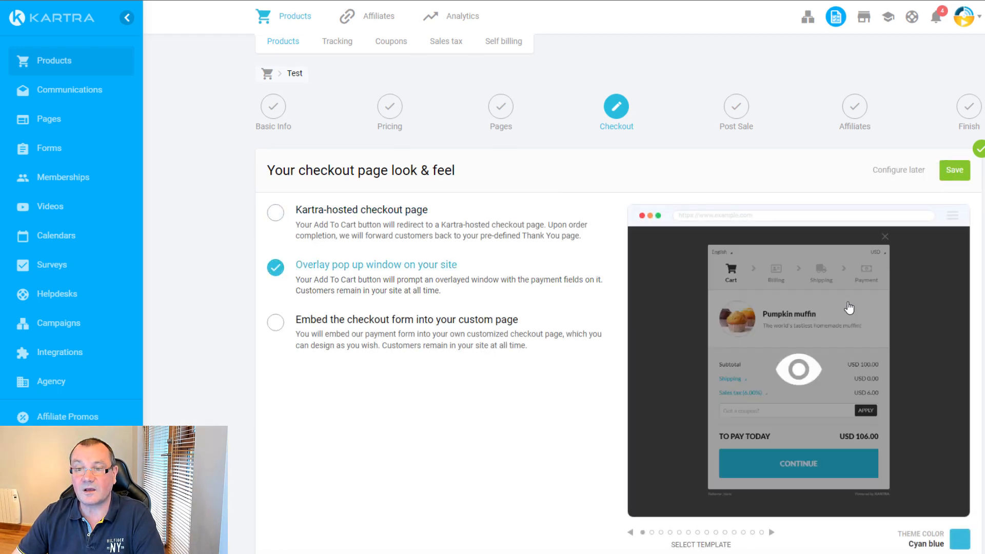
pyautogui.scroll(-2, 877, 400)
pyautogui.click(771, 419)
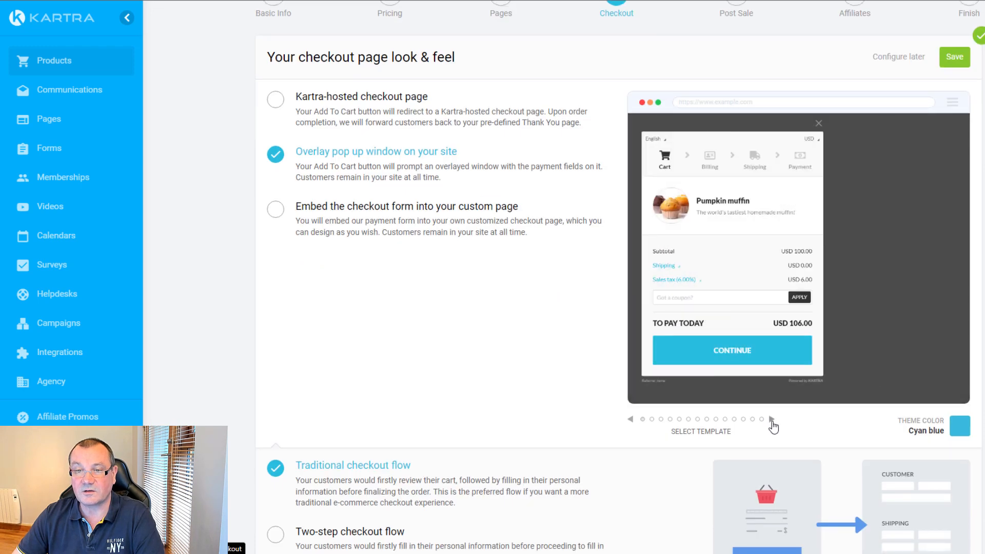
pyautogui.click(771, 419)
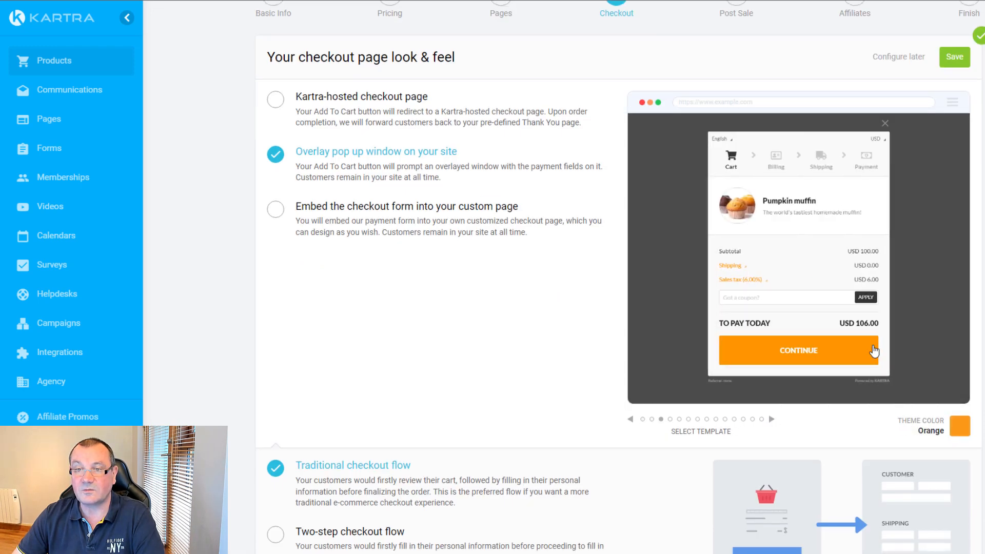
pyautogui.click(953, 59)
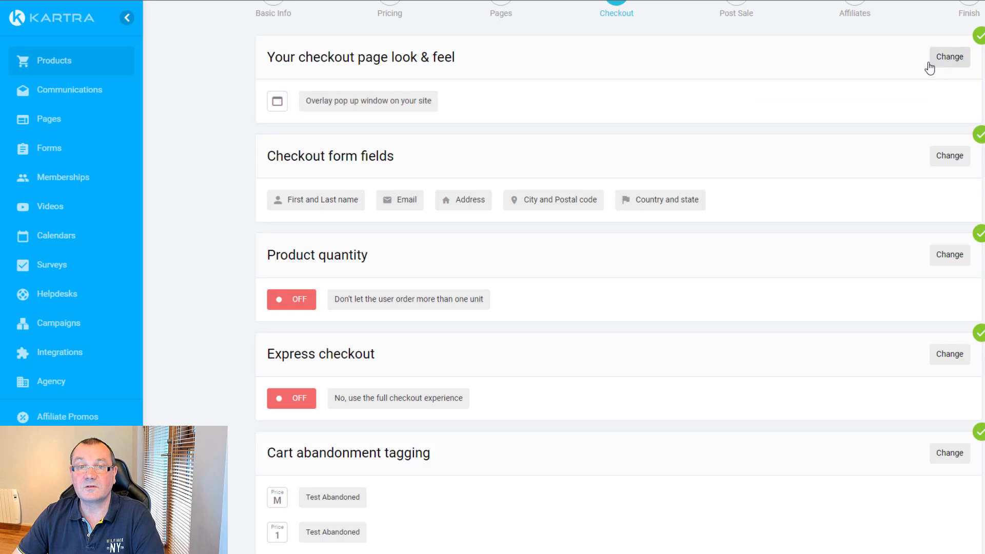
pyautogui.scroll(-10, 773, 467)
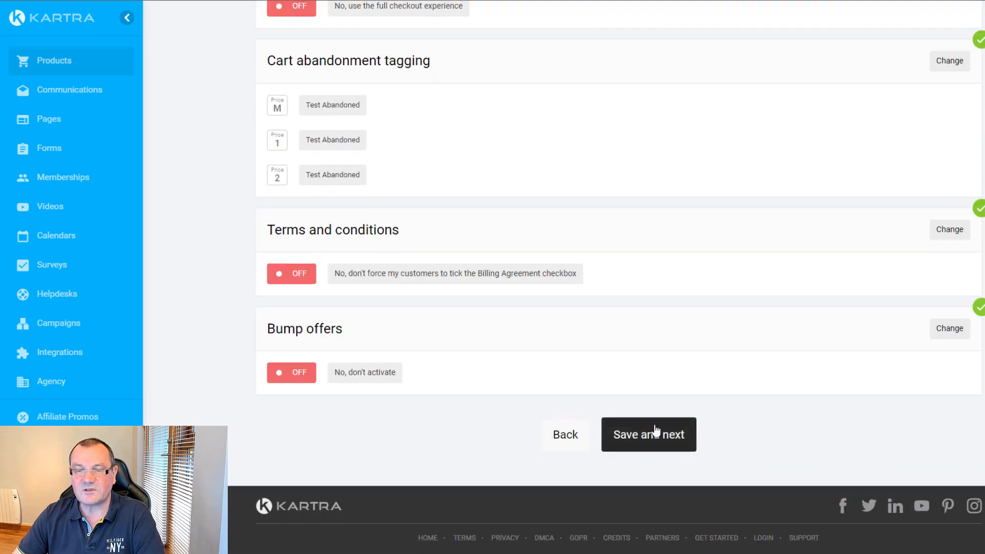
pyautogui.click(656, 433)
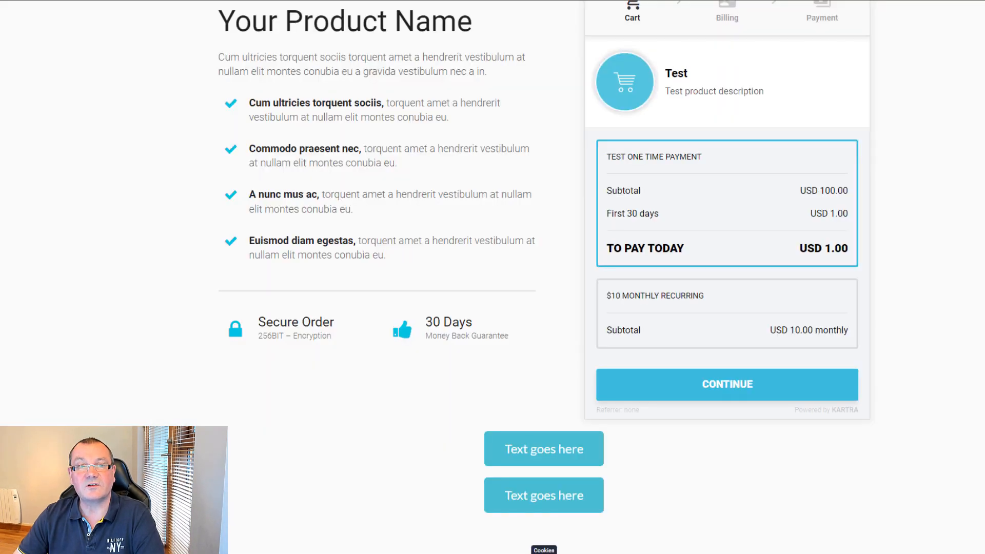
# Reload the live checkout page, open a checkout popup to inspect its theme, and close it.
pyautogui.rightClick(219, 0)
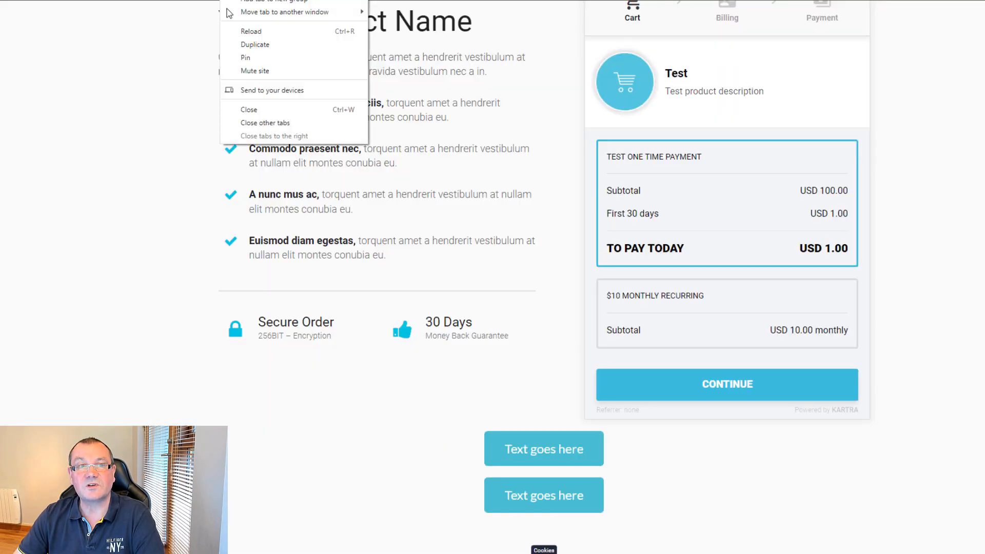
pyautogui.click(266, 31)
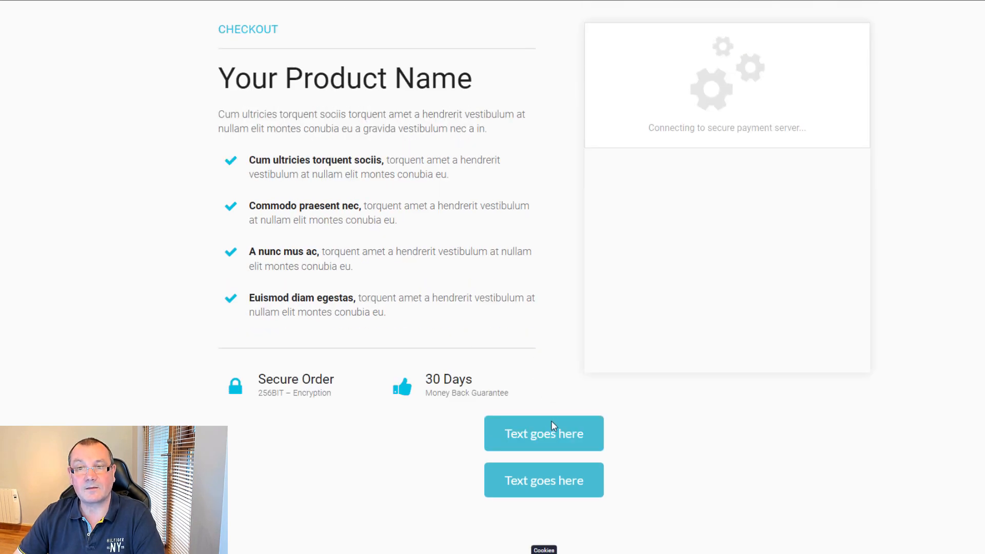
pyautogui.click(559, 505)
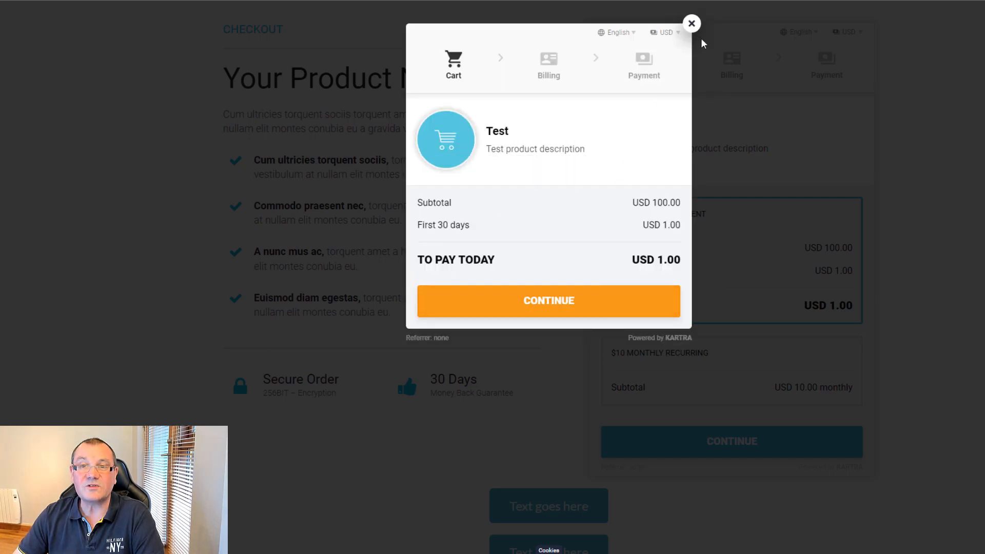
pyautogui.click(691, 24)
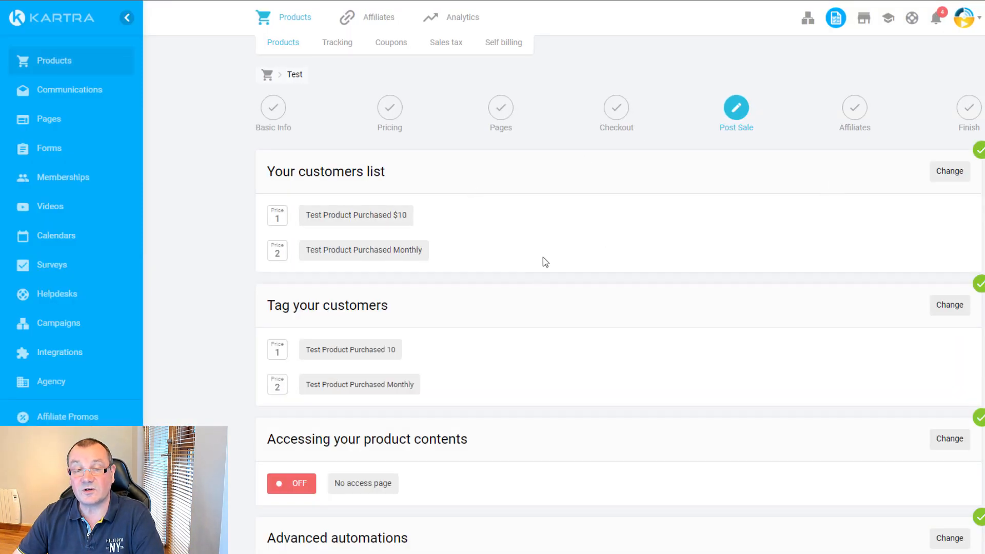
# Review the Post Sale lists and tags, then save the Post Sale and Affiliates stages to reach Finish.
pyautogui.scroll(-2, 545, 262)
pyautogui.scroll(2, 624, 289)
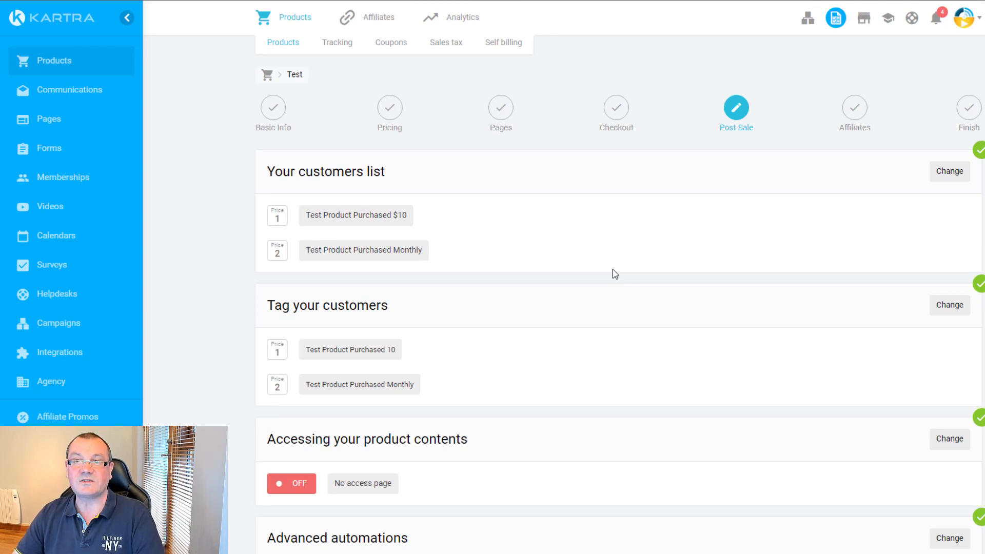
pyautogui.scroll(-2, 614, 274)
pyautogui.click(656, 532)
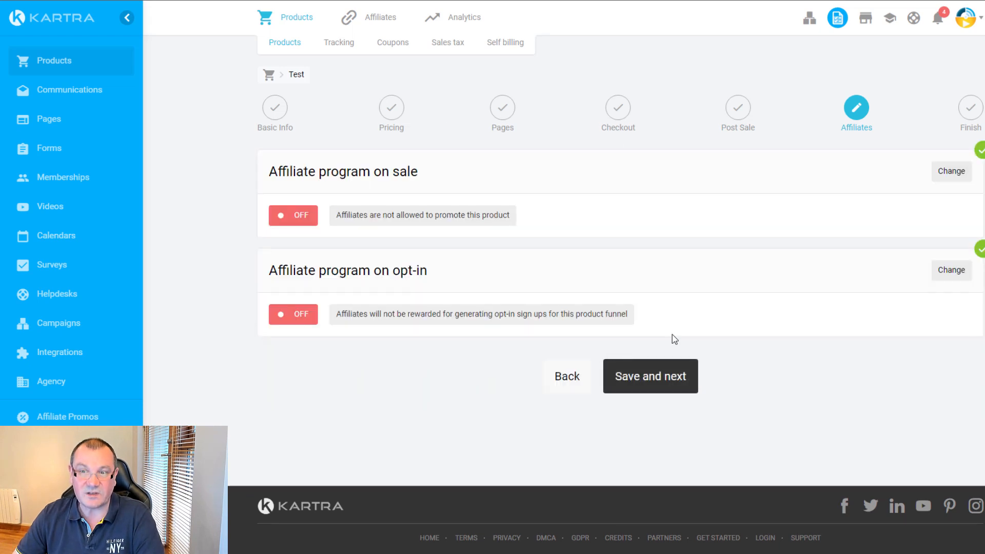
pyautogui.click(656, 380)
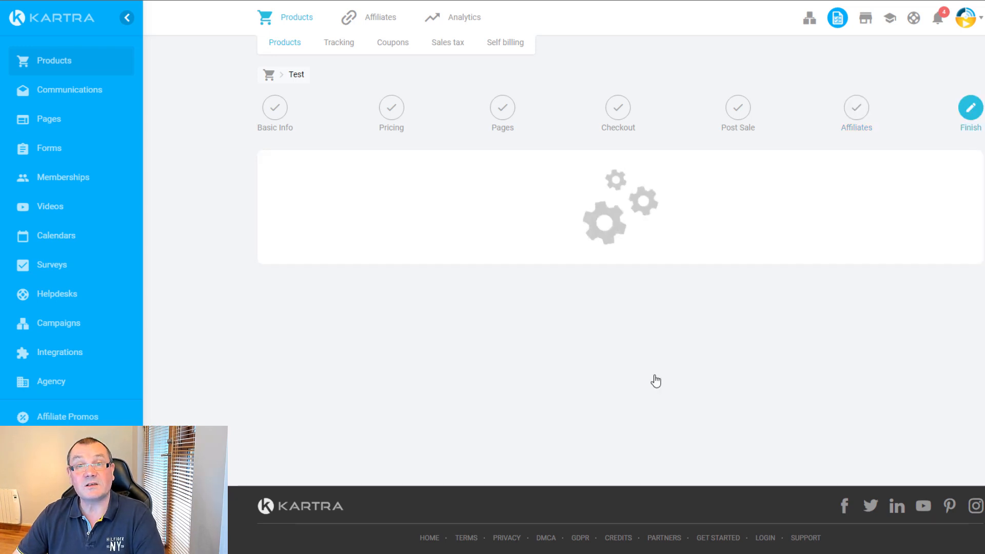